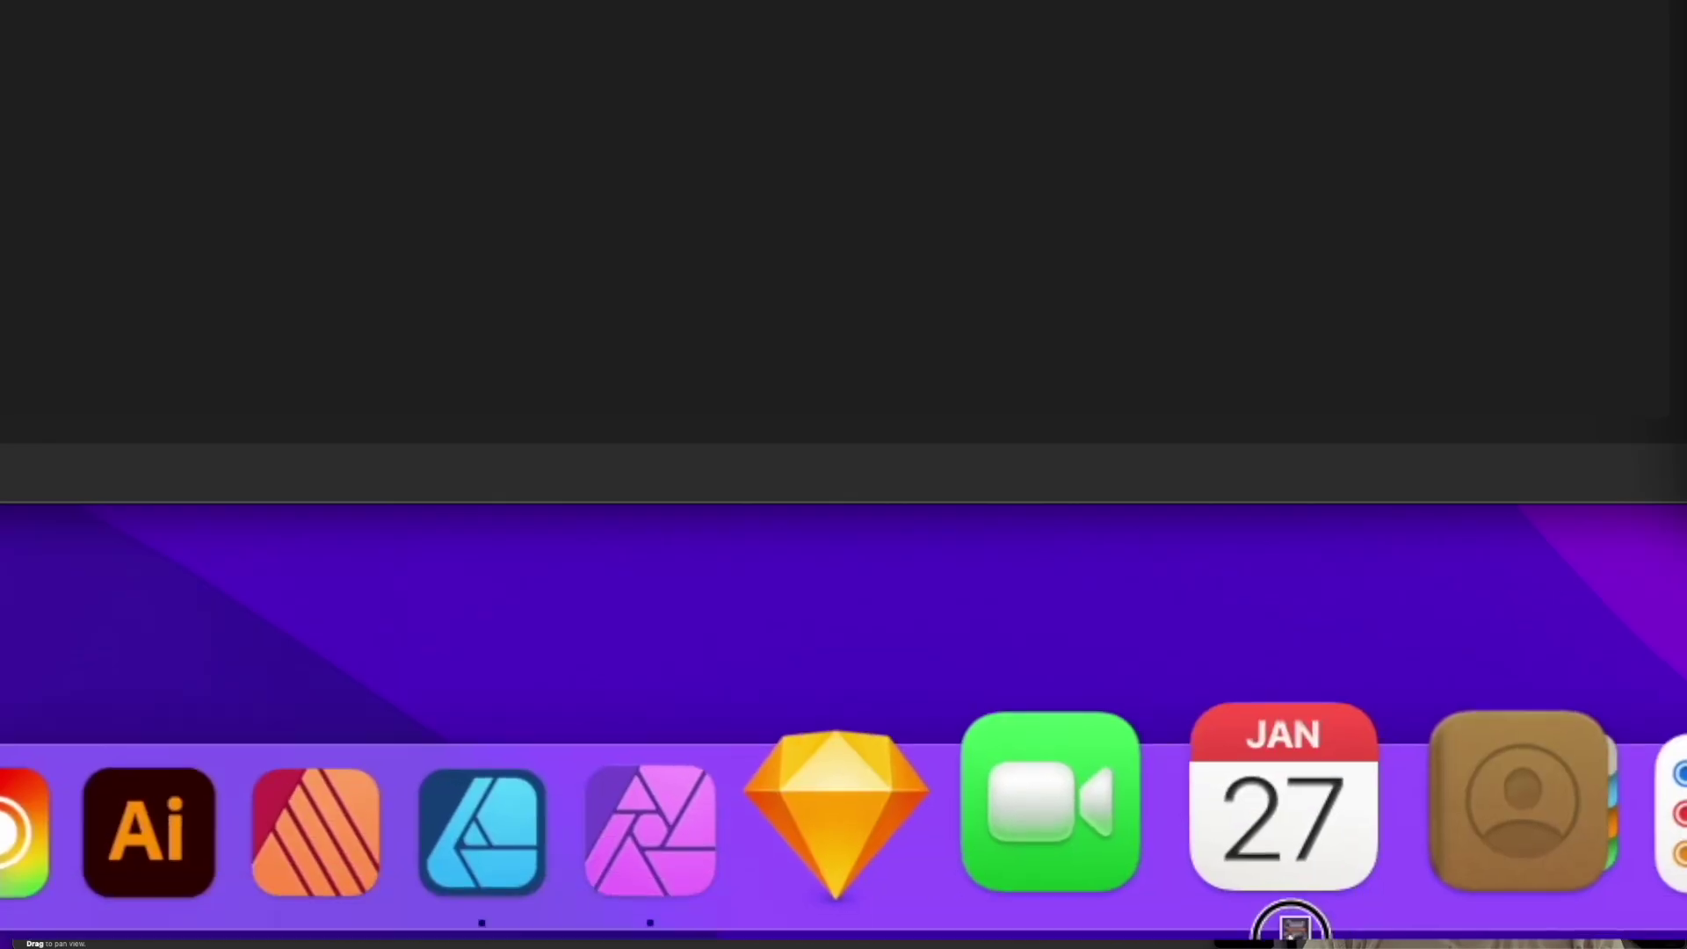
left_click_drag(616, 790, 792, 781)
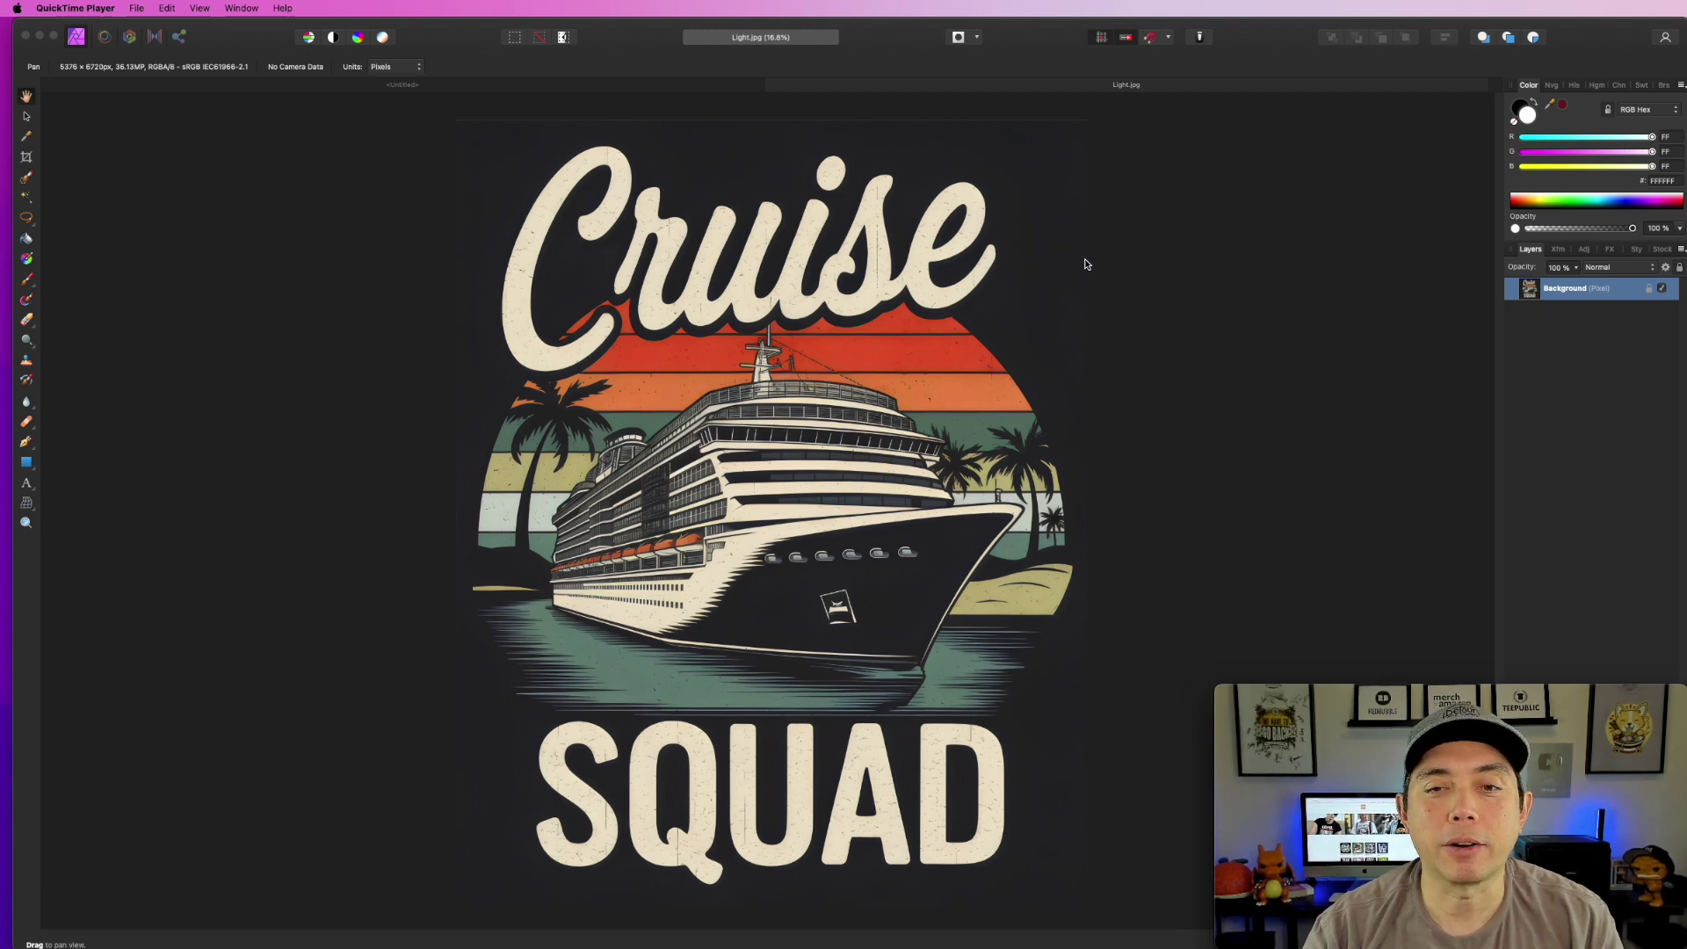
mouse_move(1404, 694)
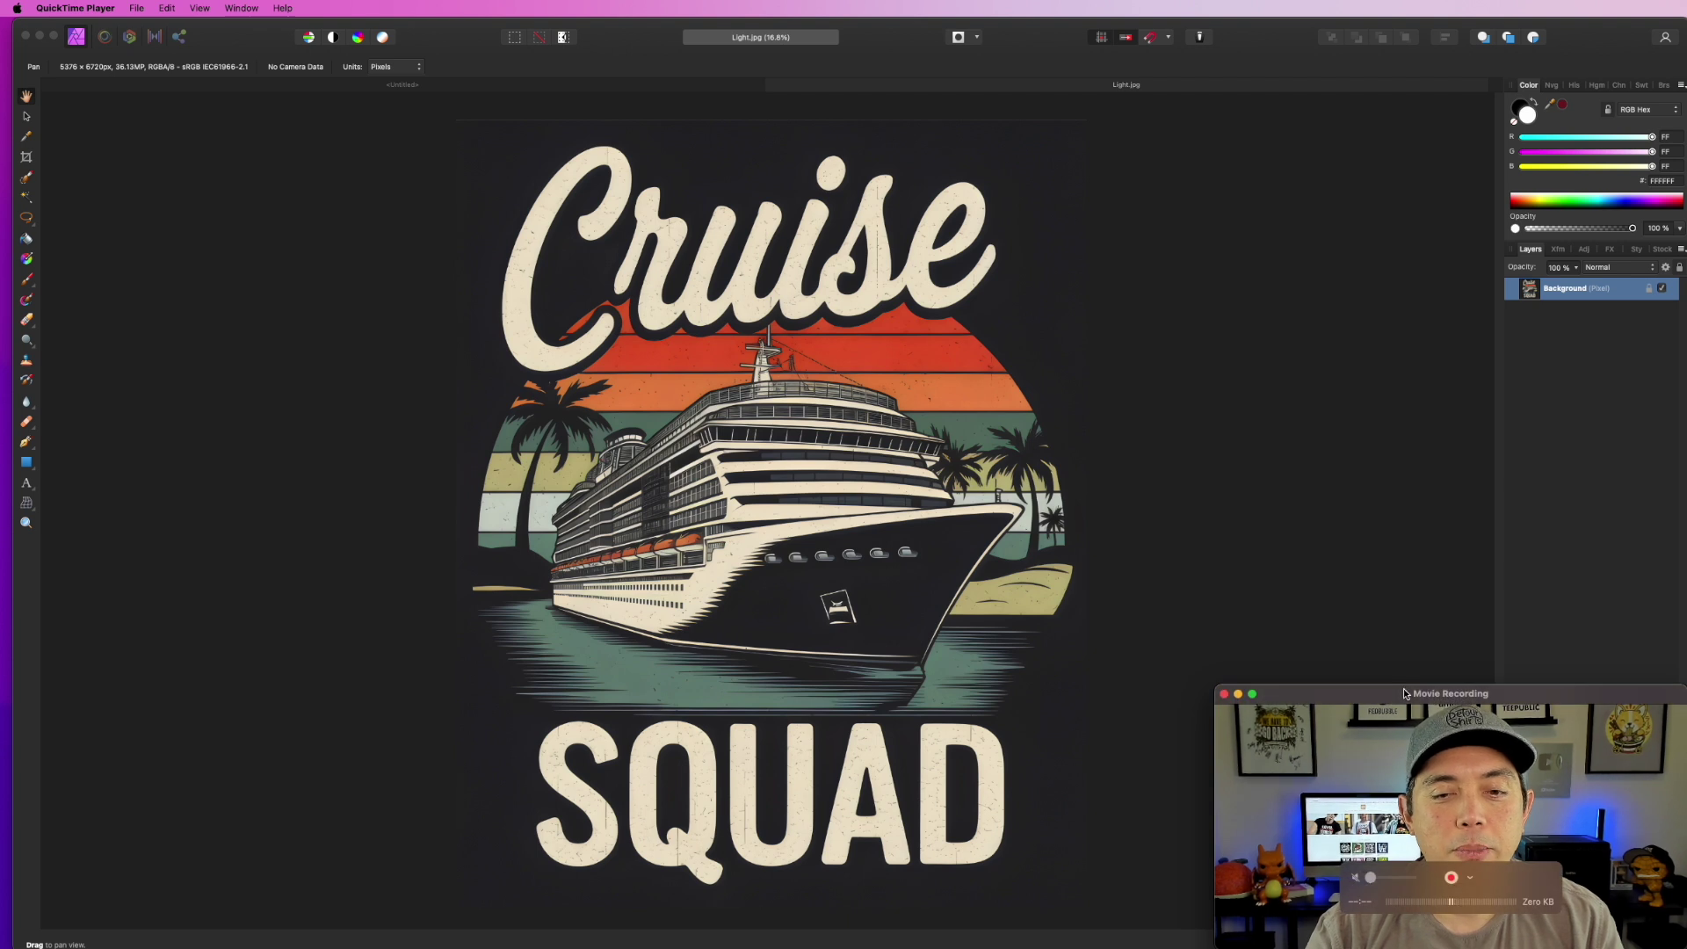
left_click_drag(1404, 694, 190, 27)
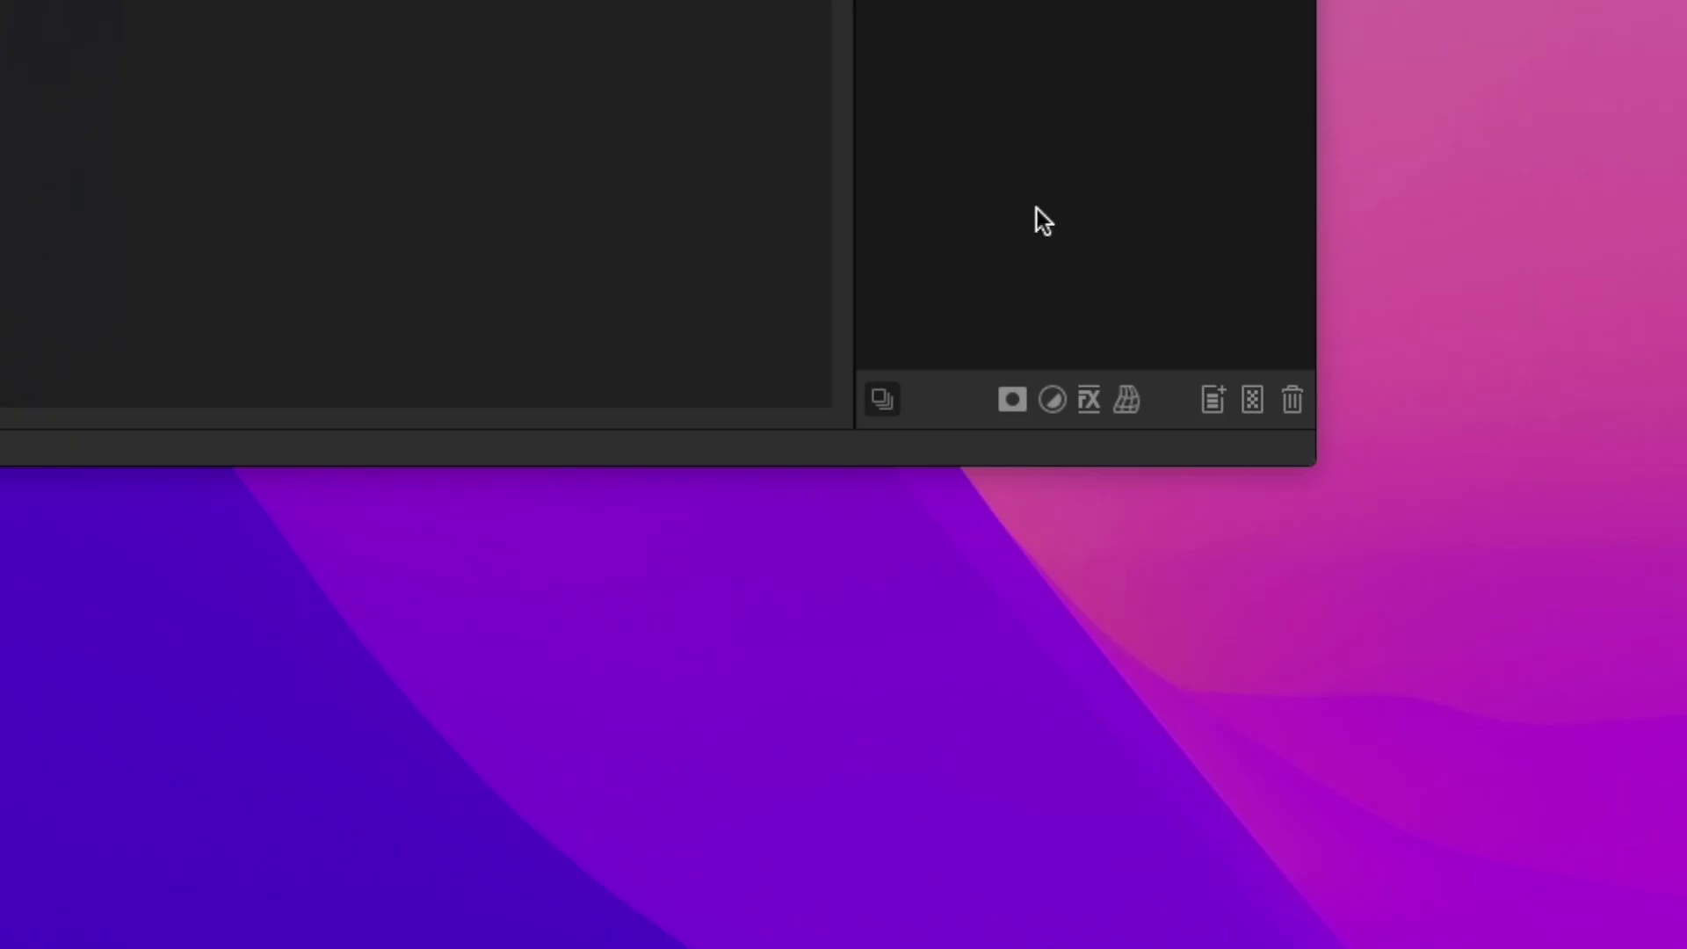
Add a Levels adjustment to the design with black level 28 %, white level 82 % and gamma 0.651.
left_click(1053, 402)
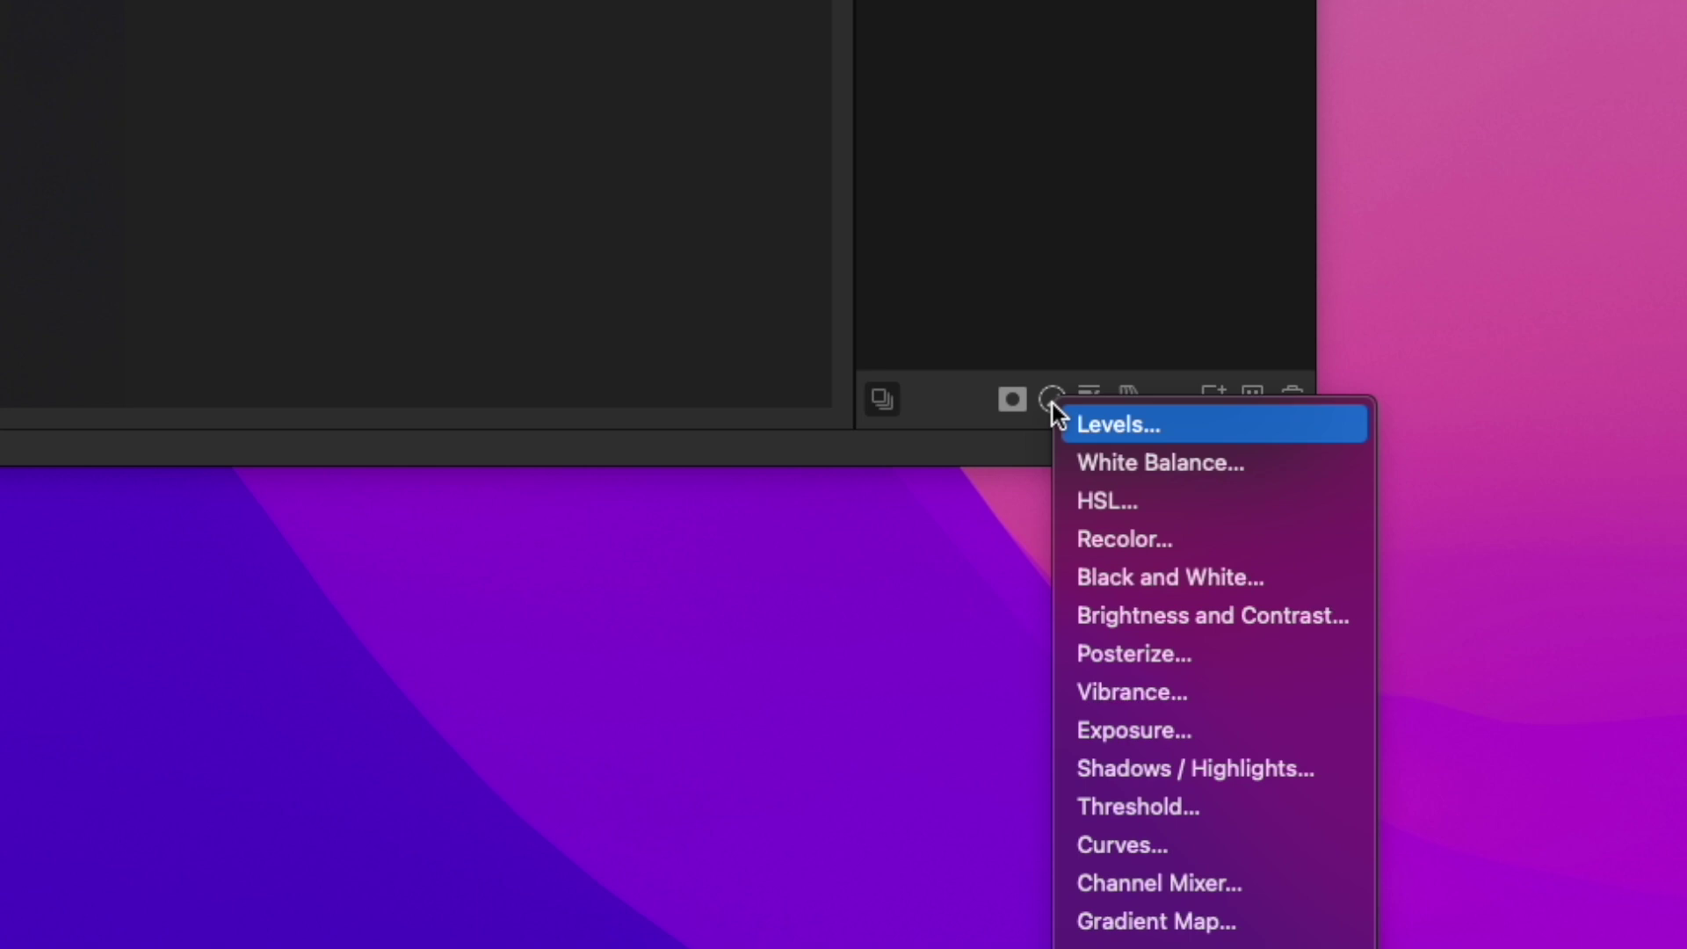
left_click(1123, 428)
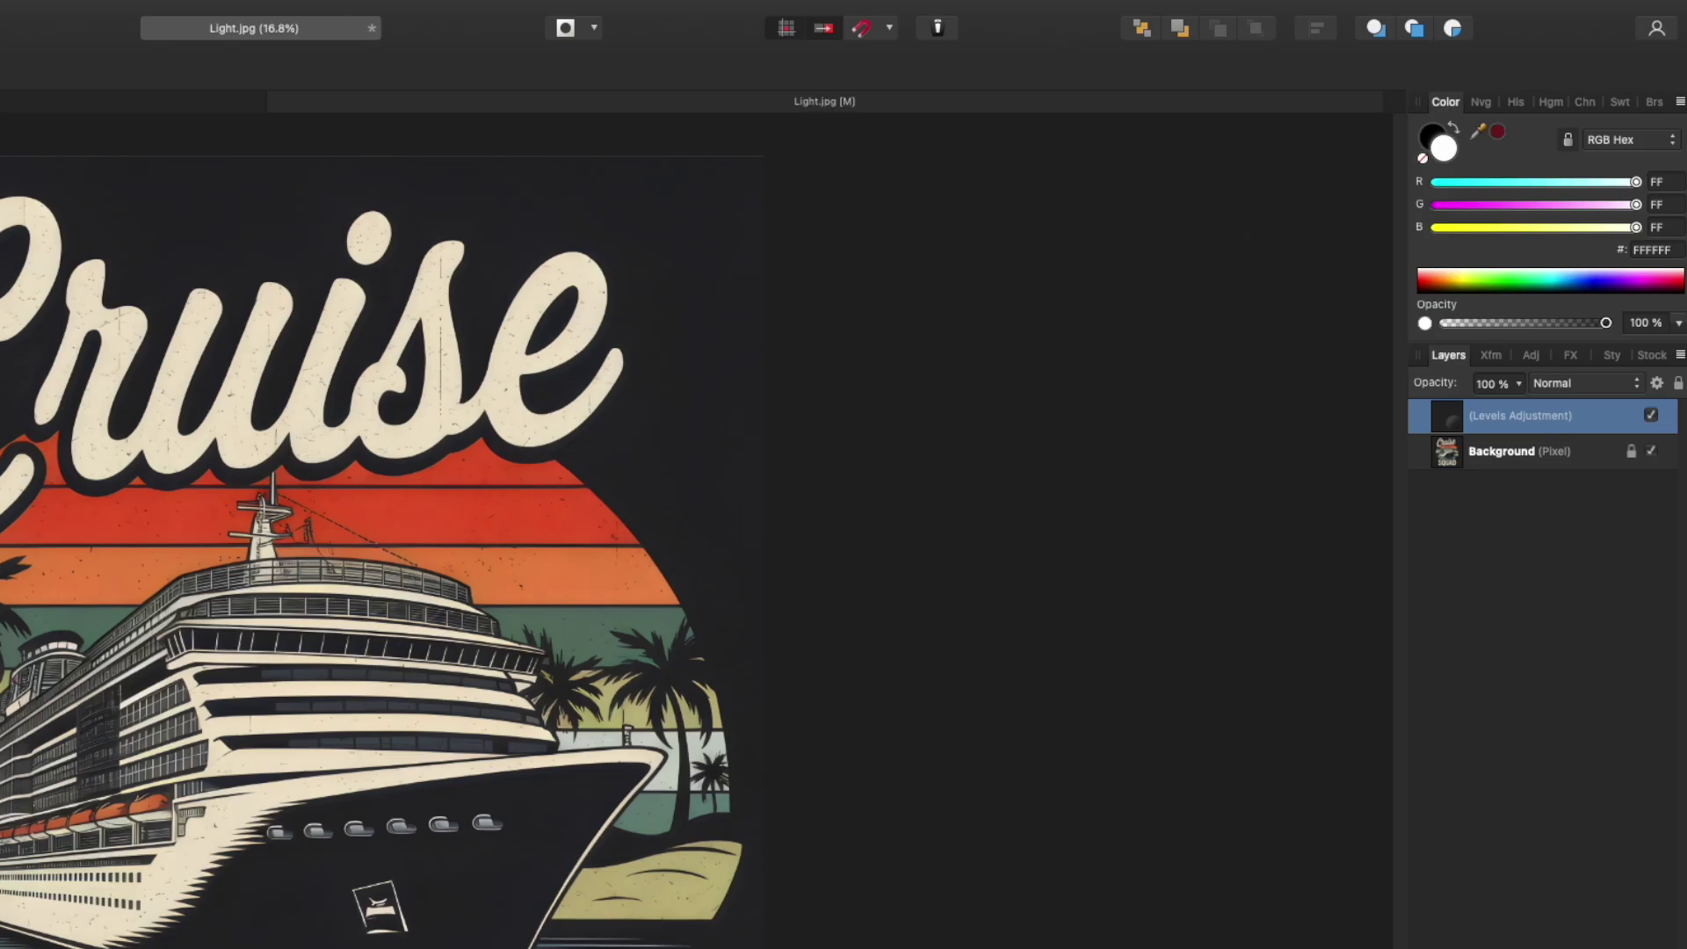
left_click_drag(1178, 419, 1170, 162)
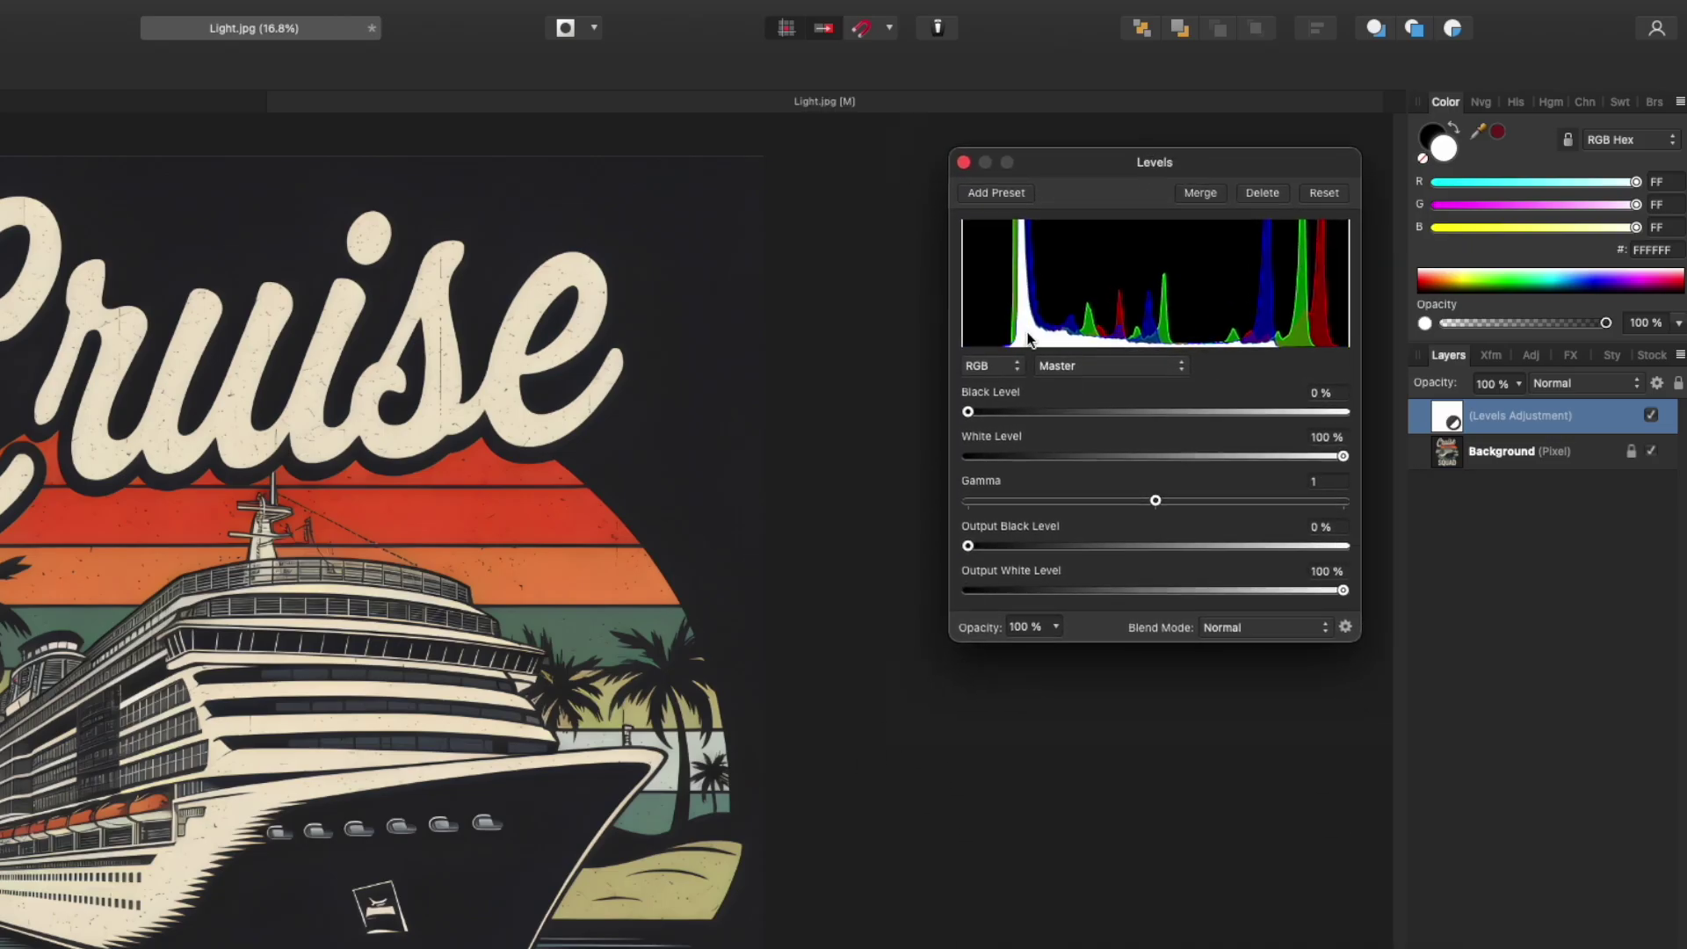
left_click_drag(969, 411, 1076, 403)
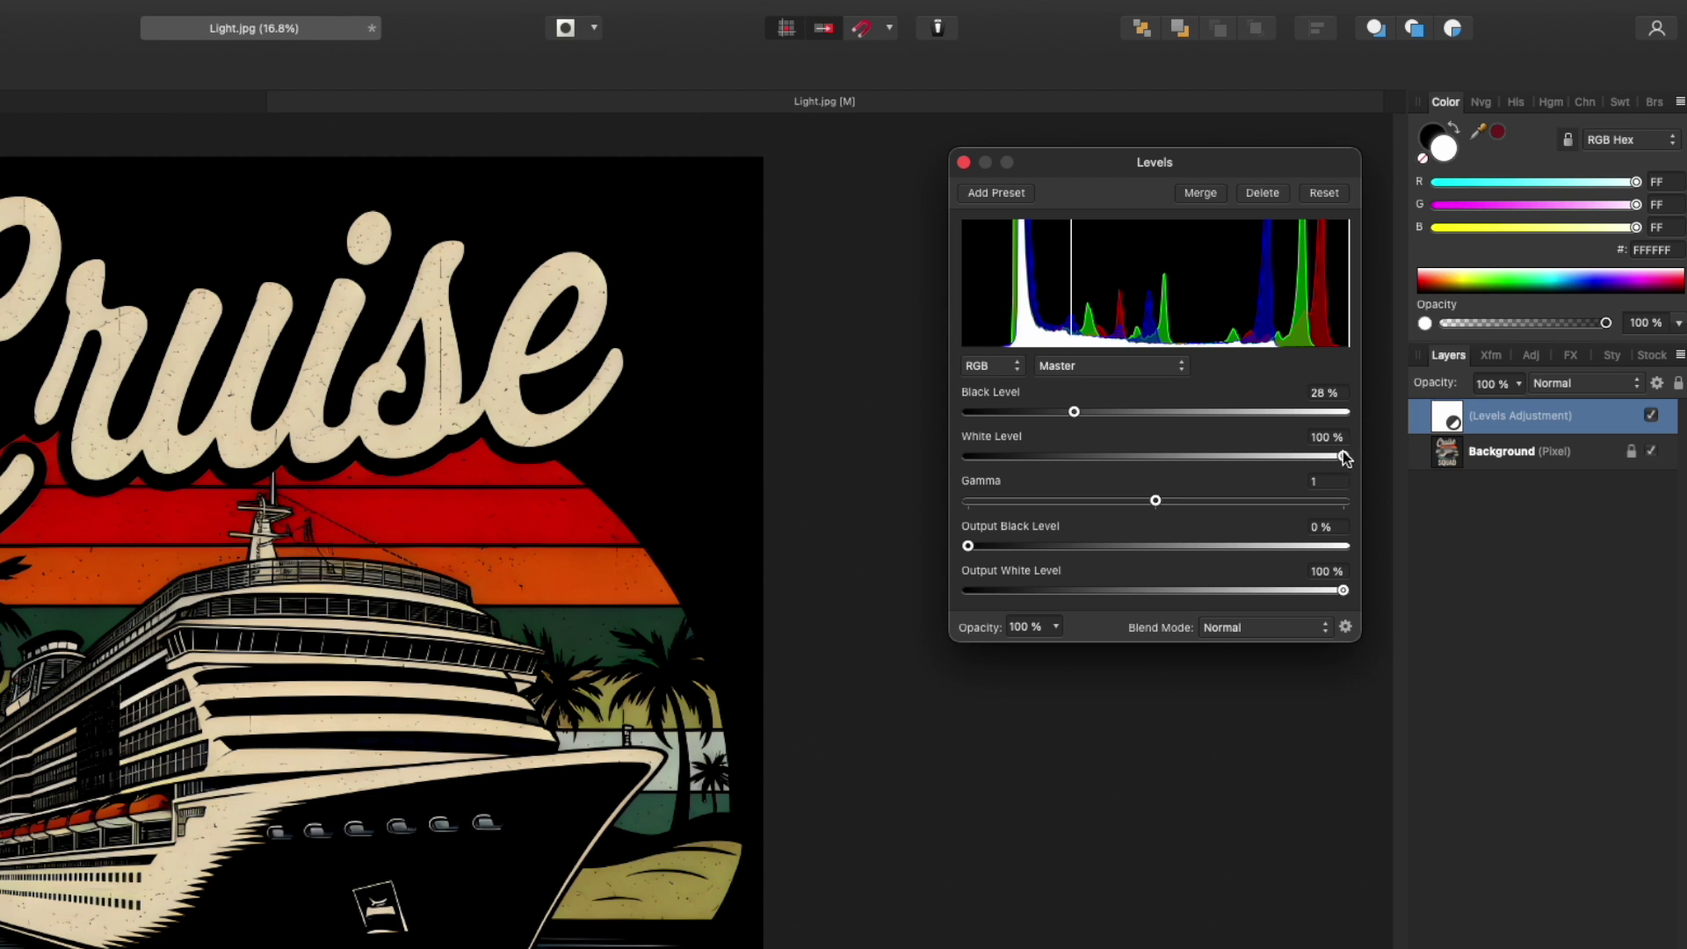
left_click_drag(1344, 455, 1275, 453)
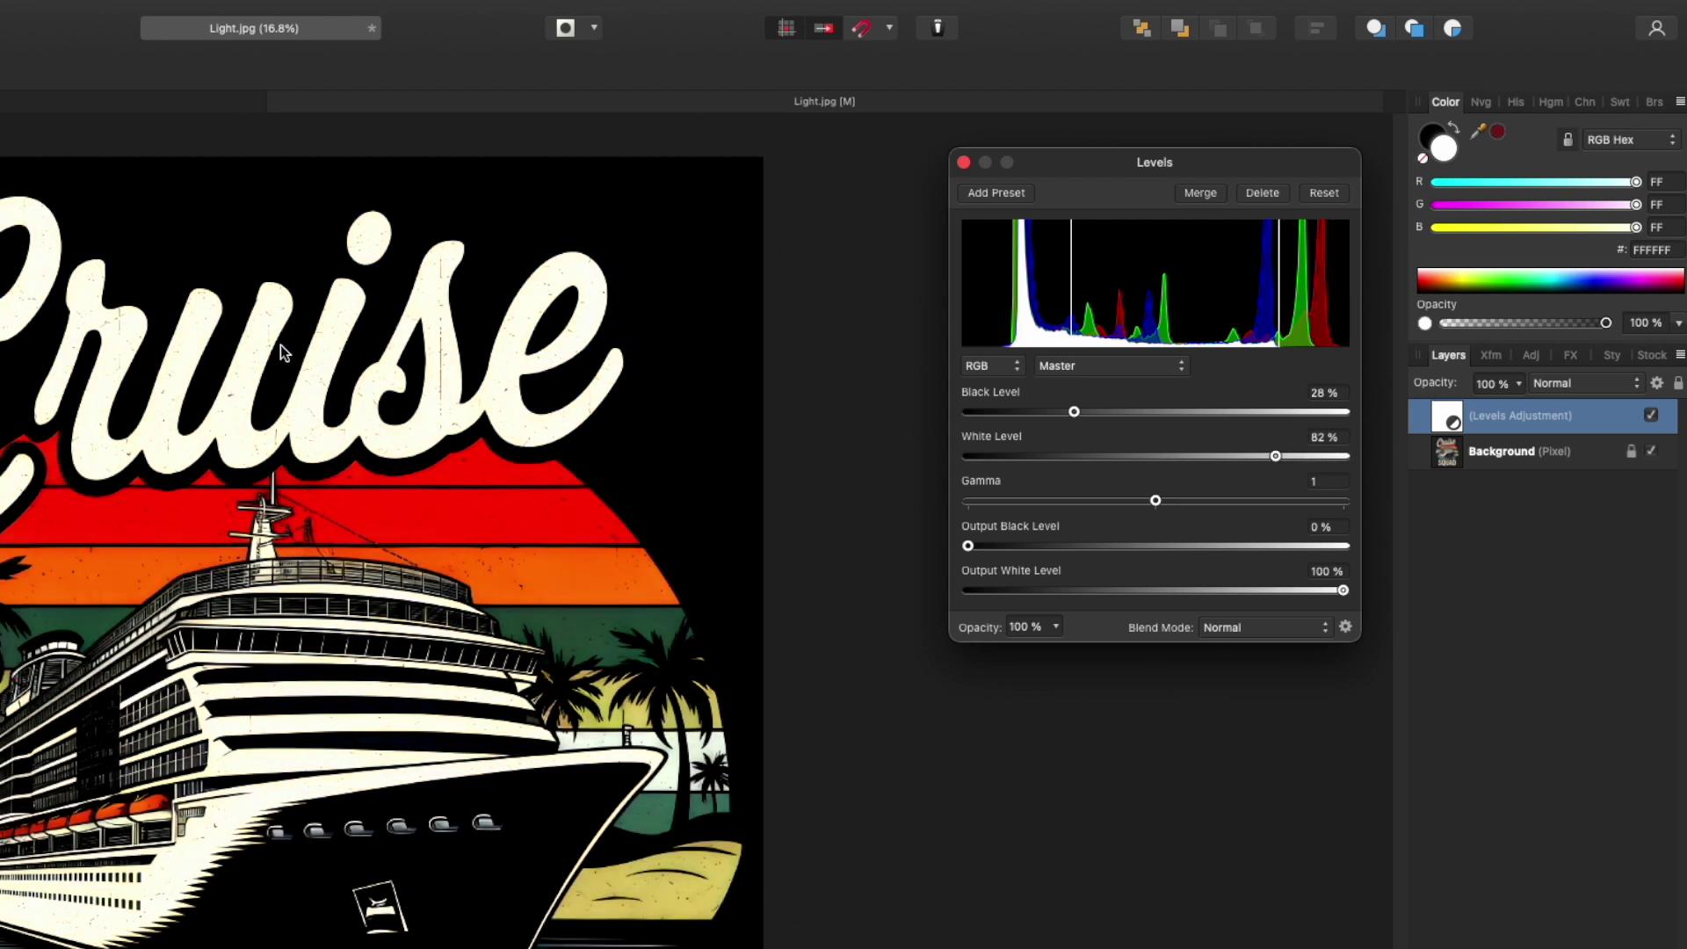
left_click_drag(1156, 500, 1109, 500)
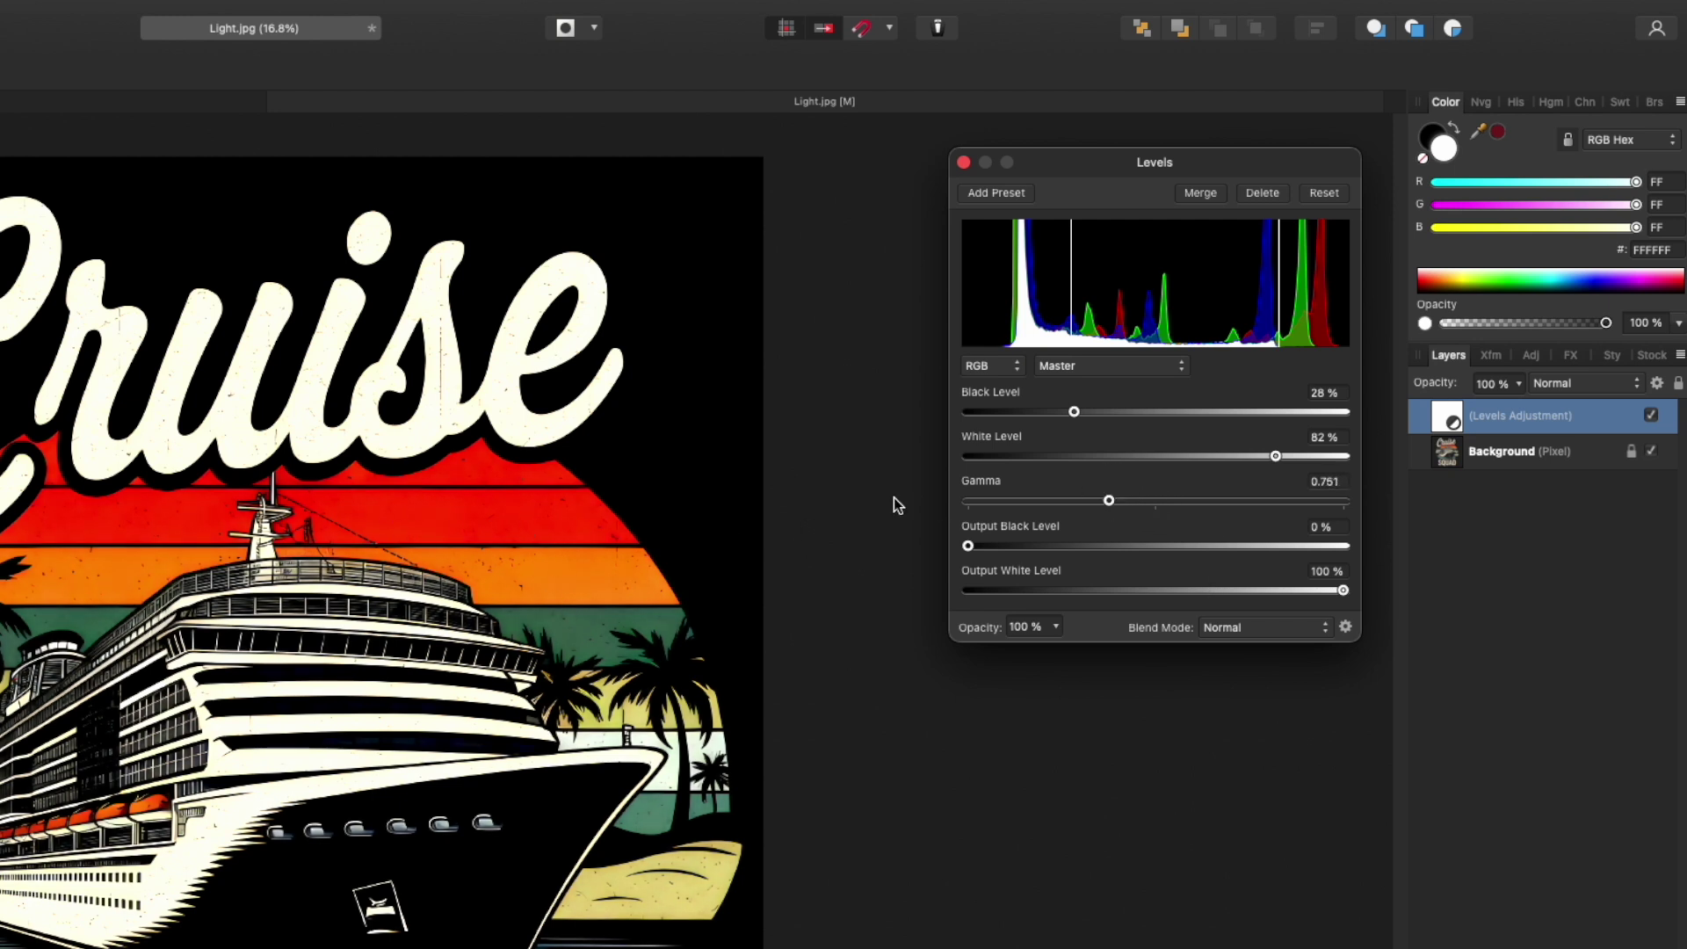
left_click_drag(1108, 500, 1089, 500)
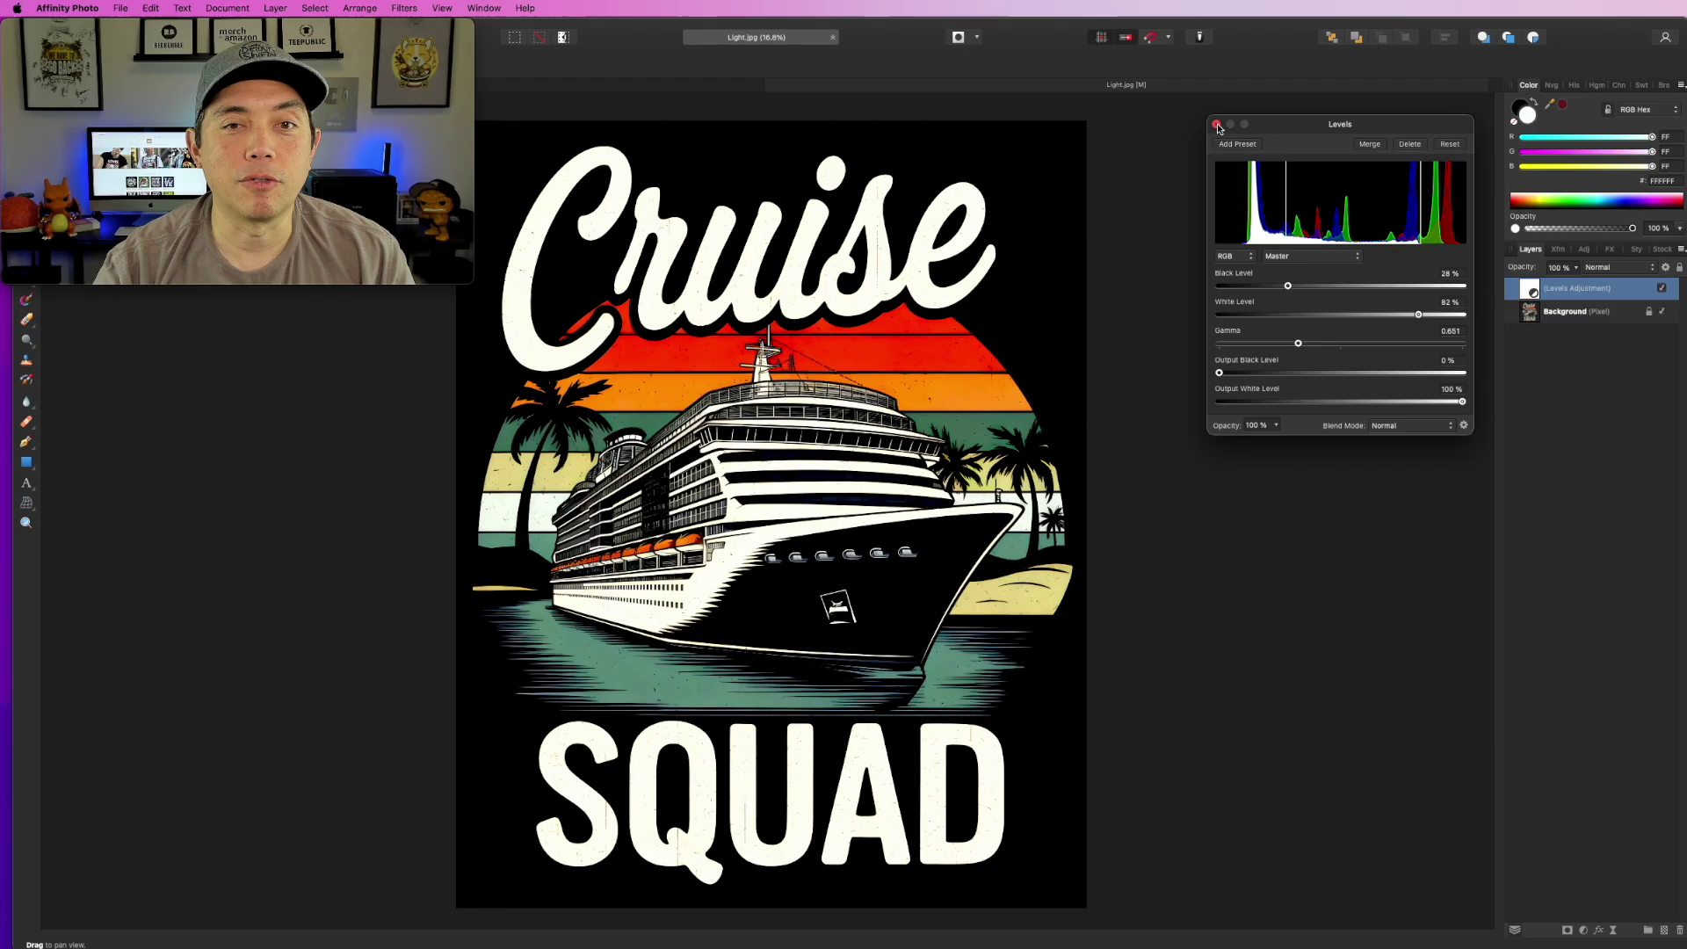
left_click(964, 162)
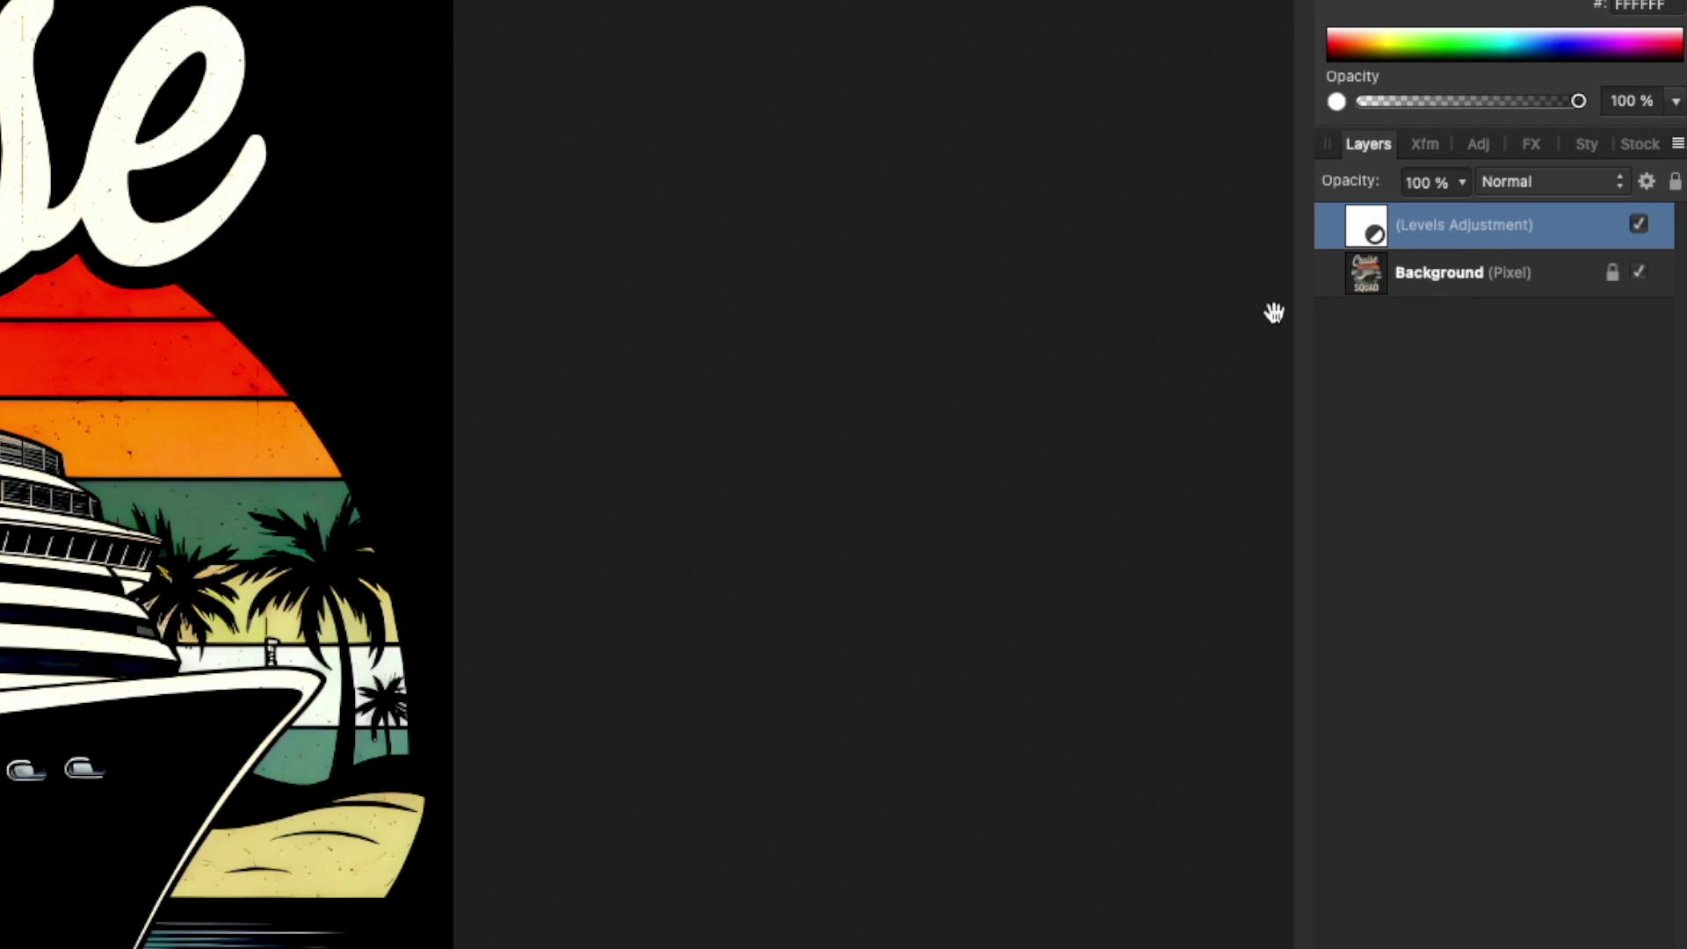
Merge the visible Levels adjustment and Background layers into a new pixel layer.
left_click(1452, 253)
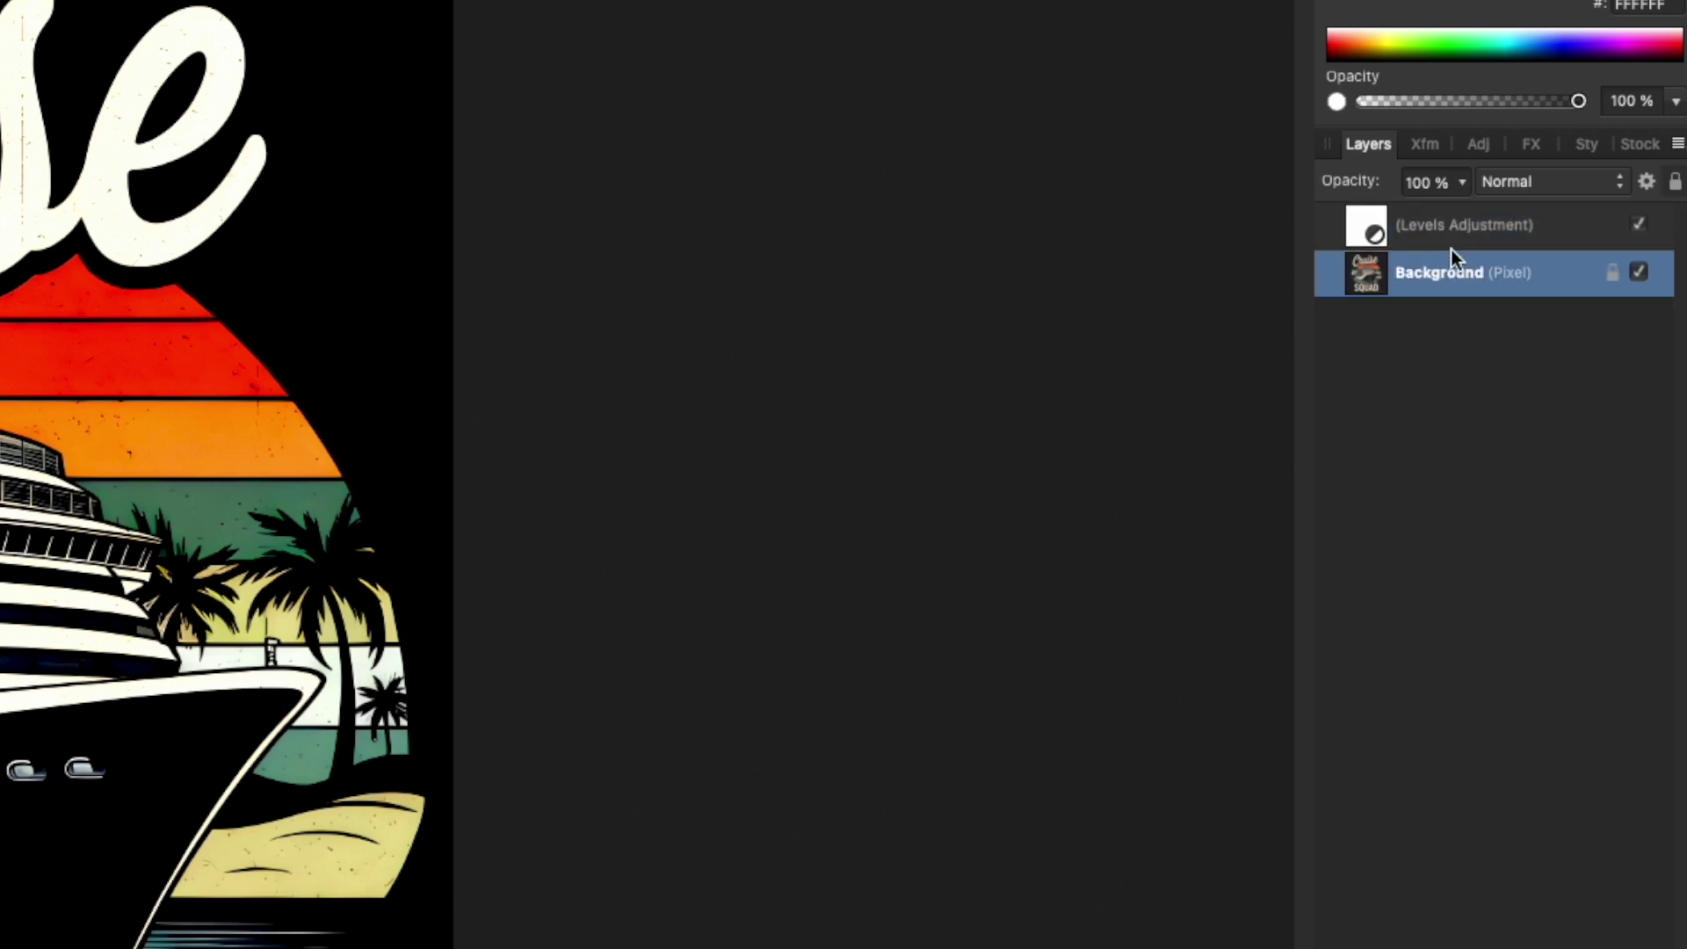
left_click(1452, 239, "shift")
right_click(1451, 235)
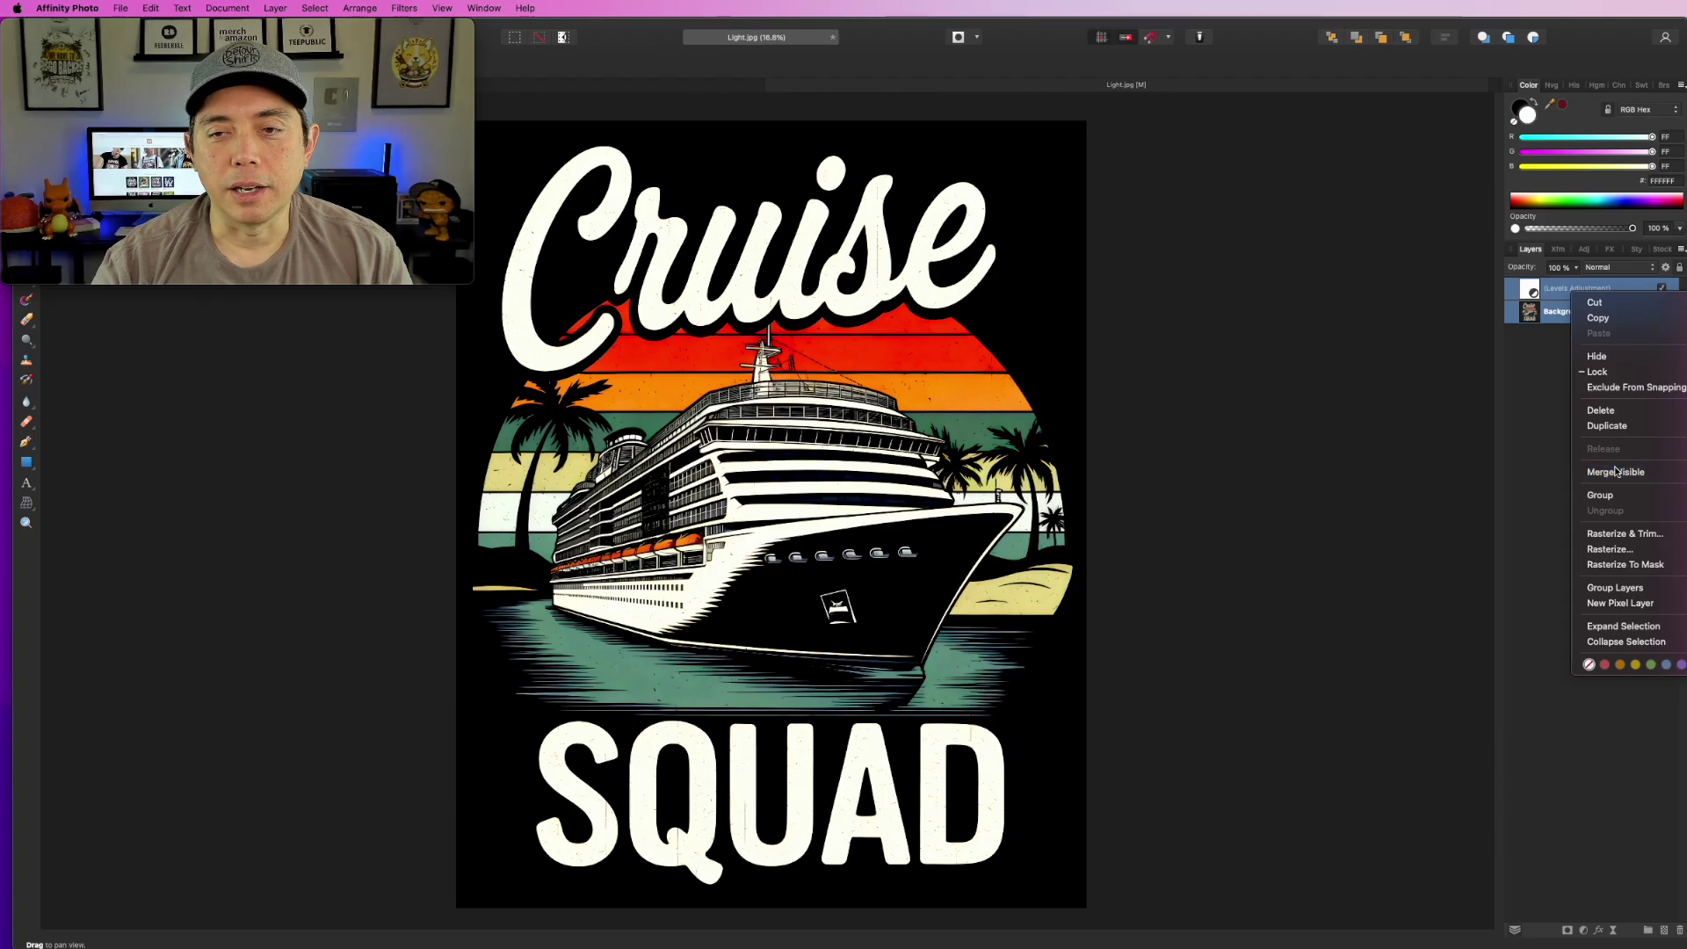
left_click(1544, 603)
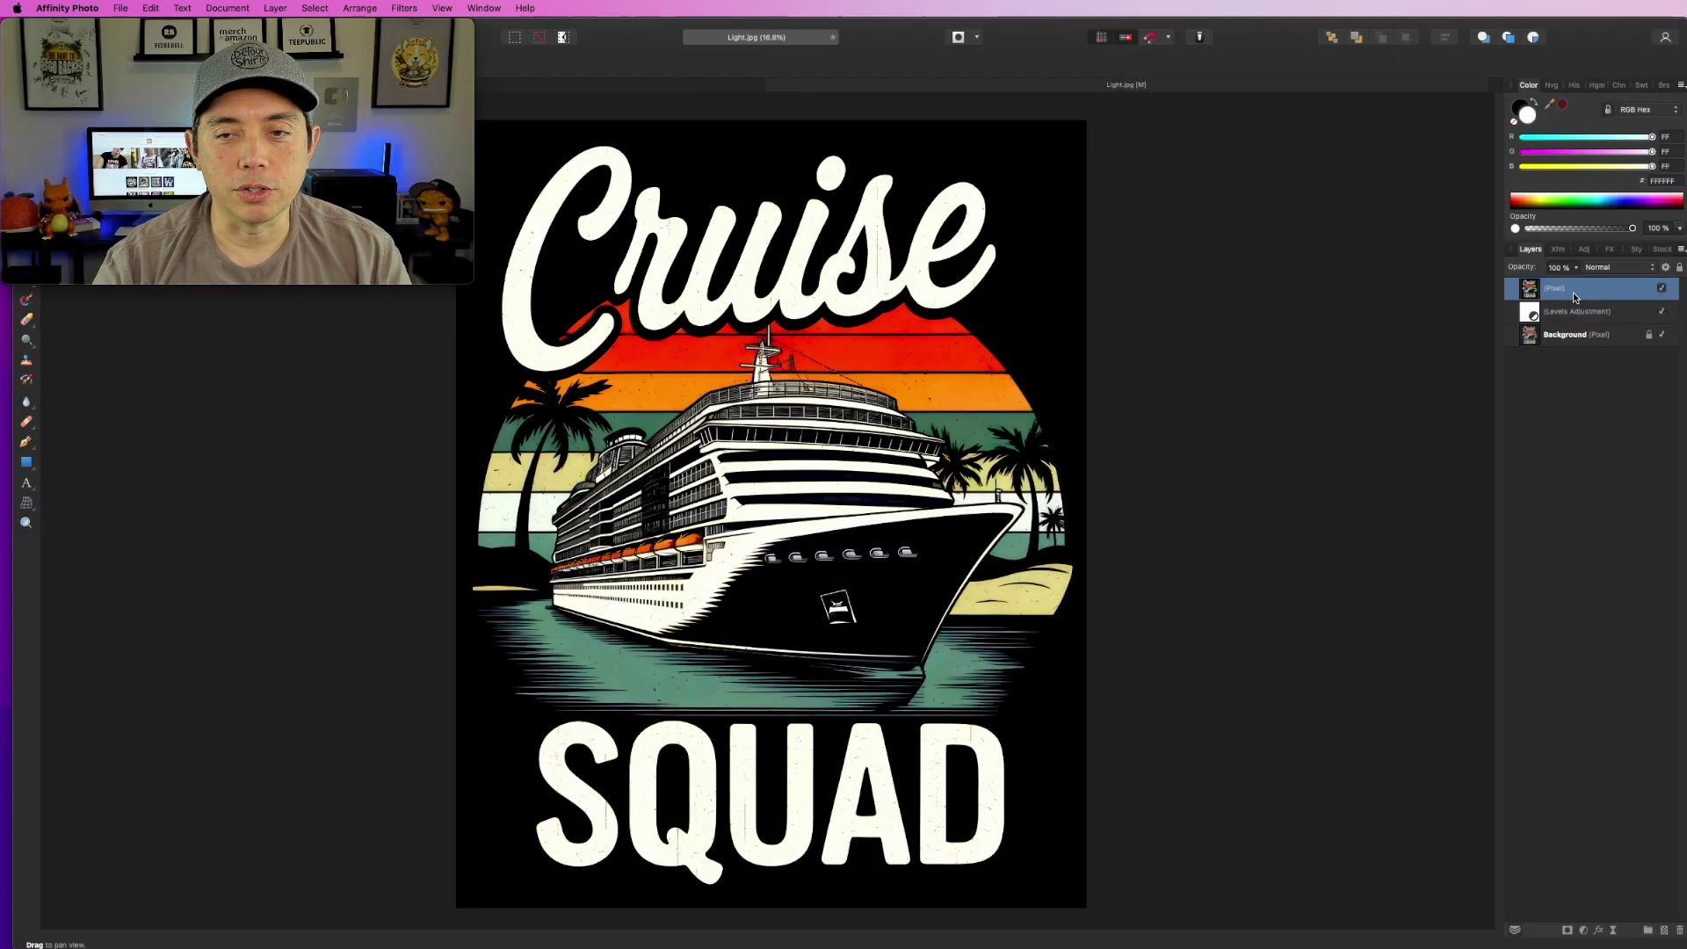
Delete the Levels adjustment and the original Background layer beneath the merged pixel layer.
left_click(1563, 320)
left_click(1562, 335, "shift")
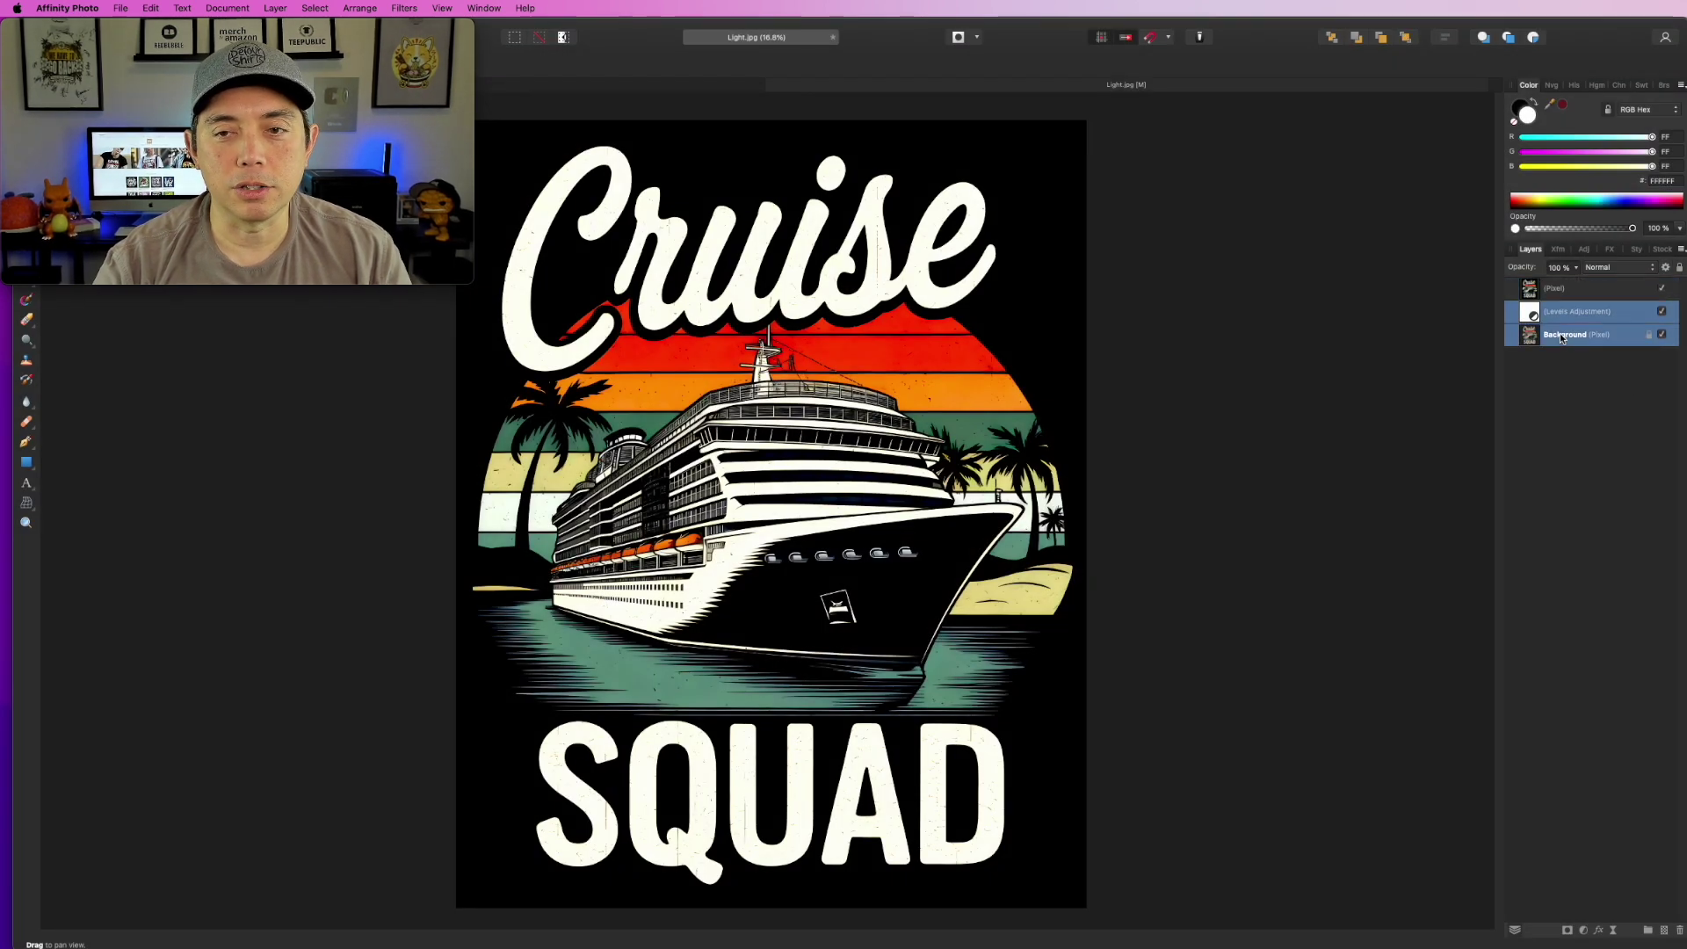
key("Delete")
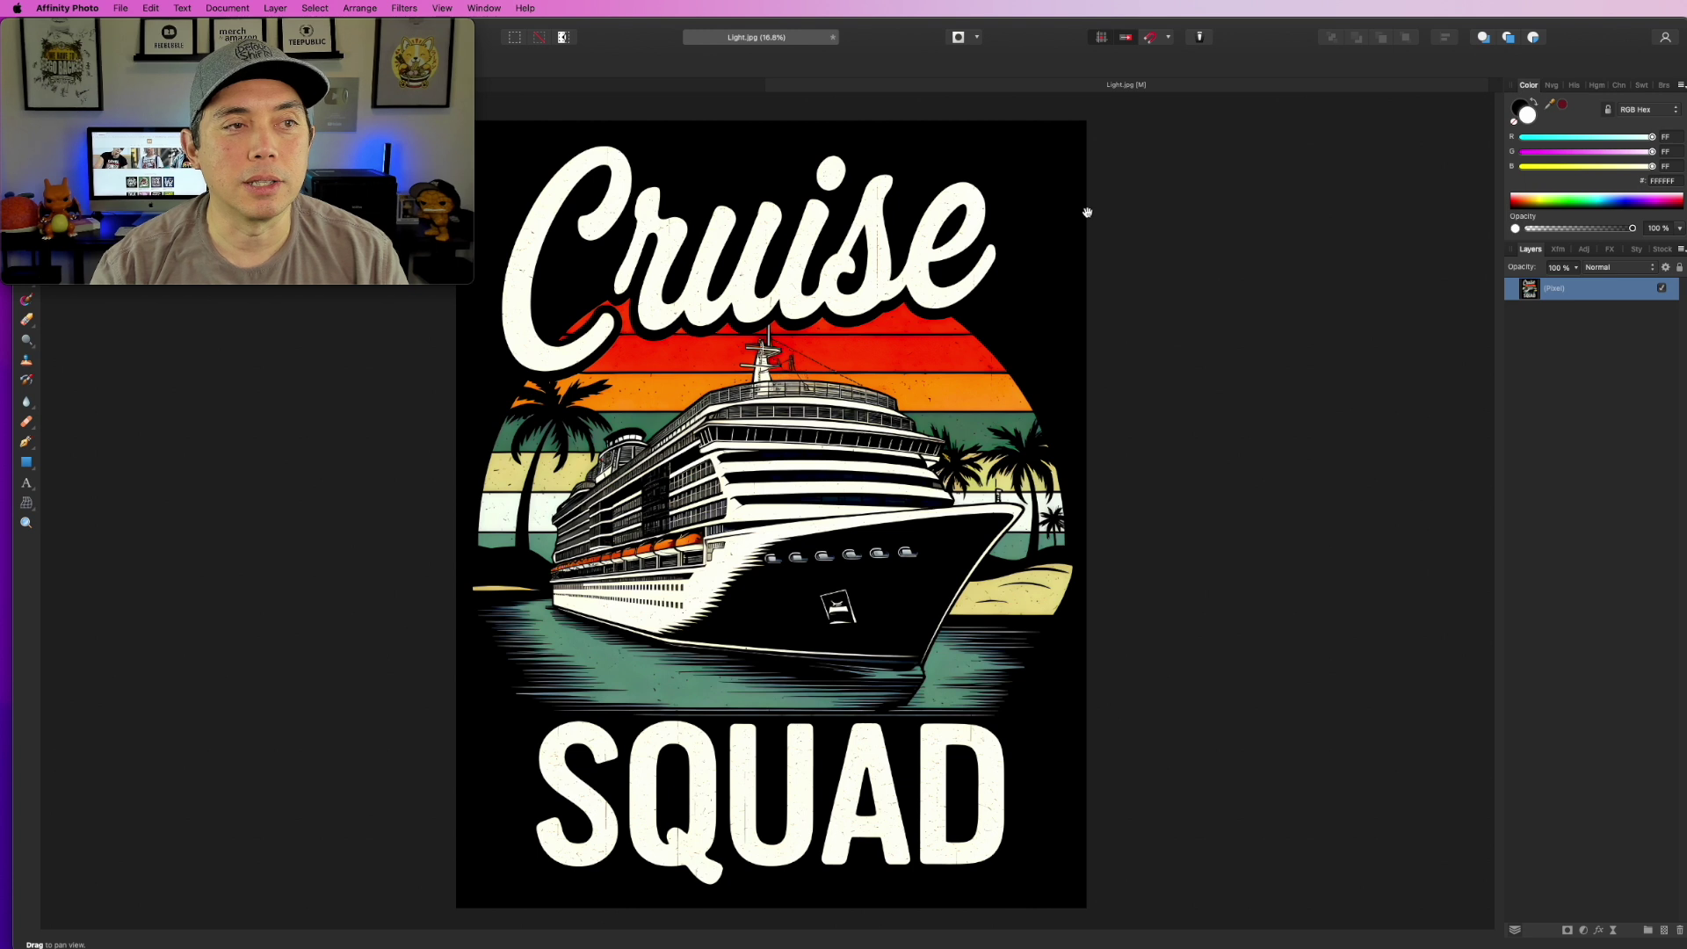
left_click_drag(391, 22, 394, 675)
Remove the black from the merged layer by inverting it, applying Erase White Paper and inverting it back.
left_click(1597, 339)
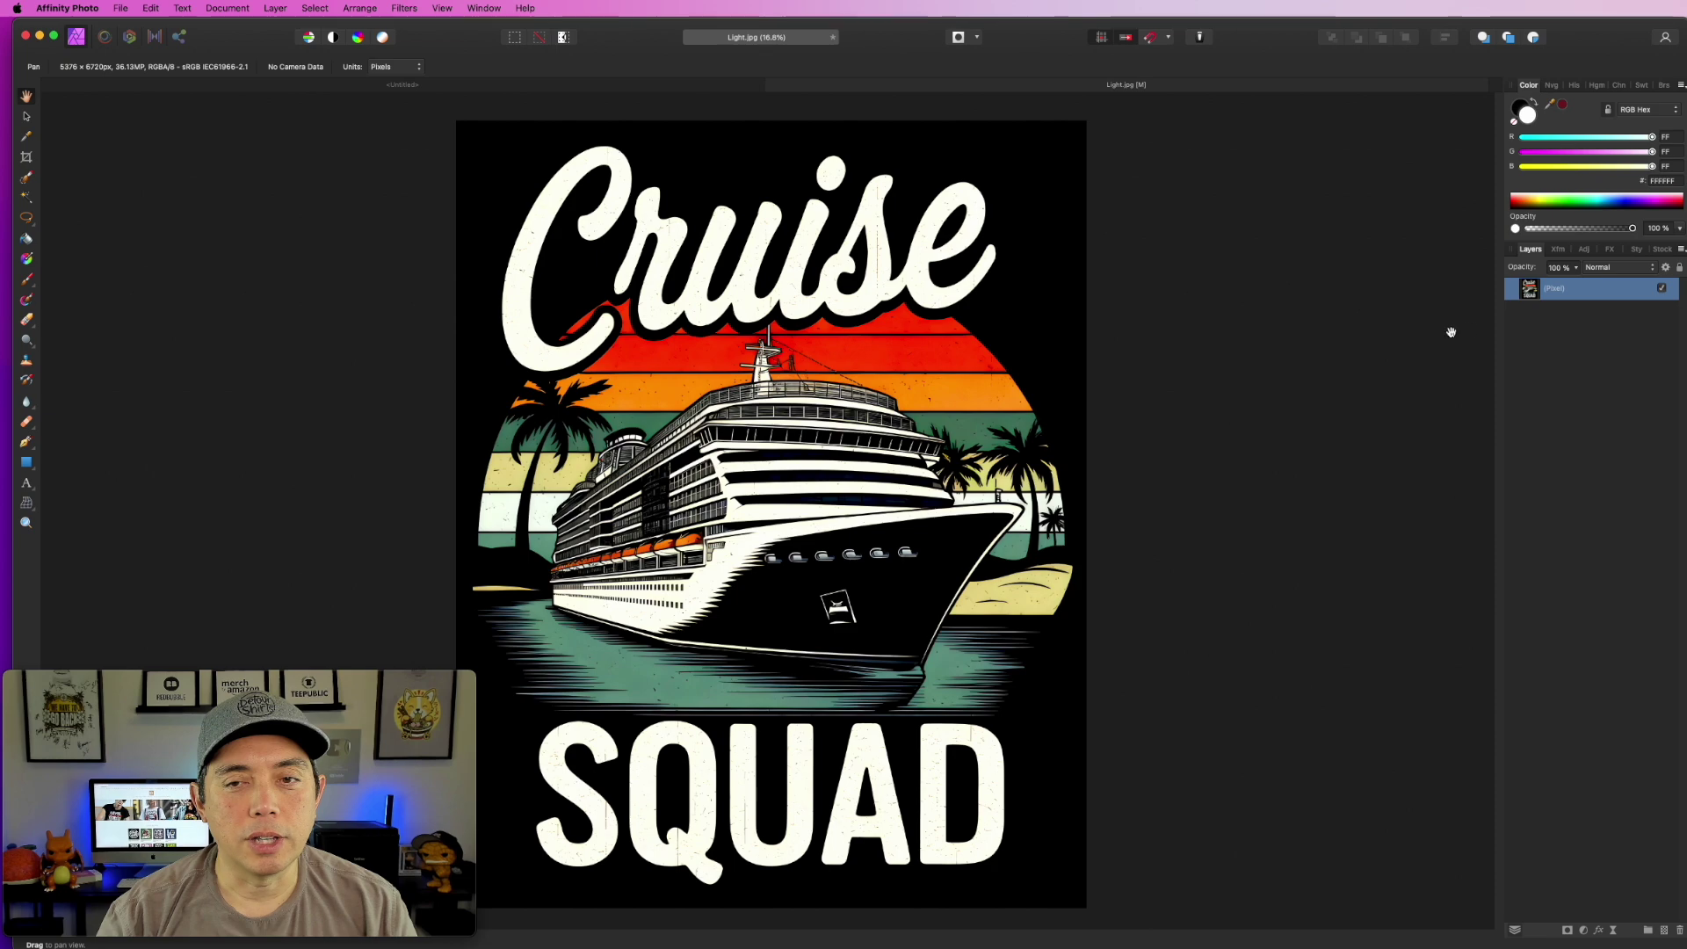
left_click(275, 8)
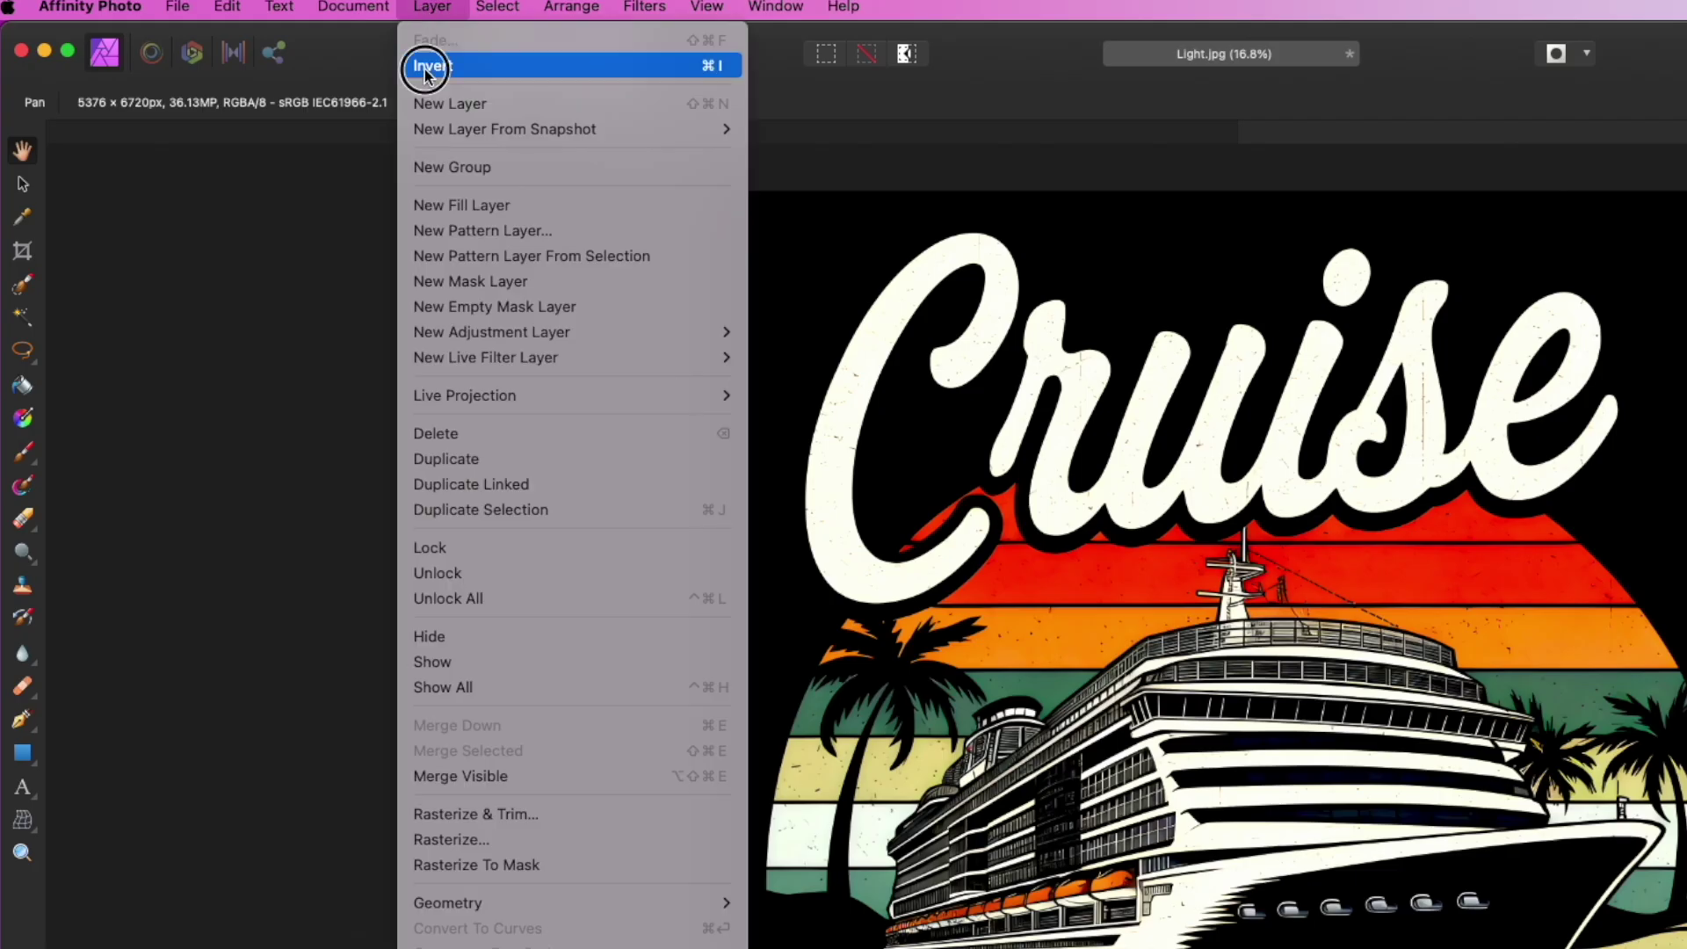
left_click(427, 67)
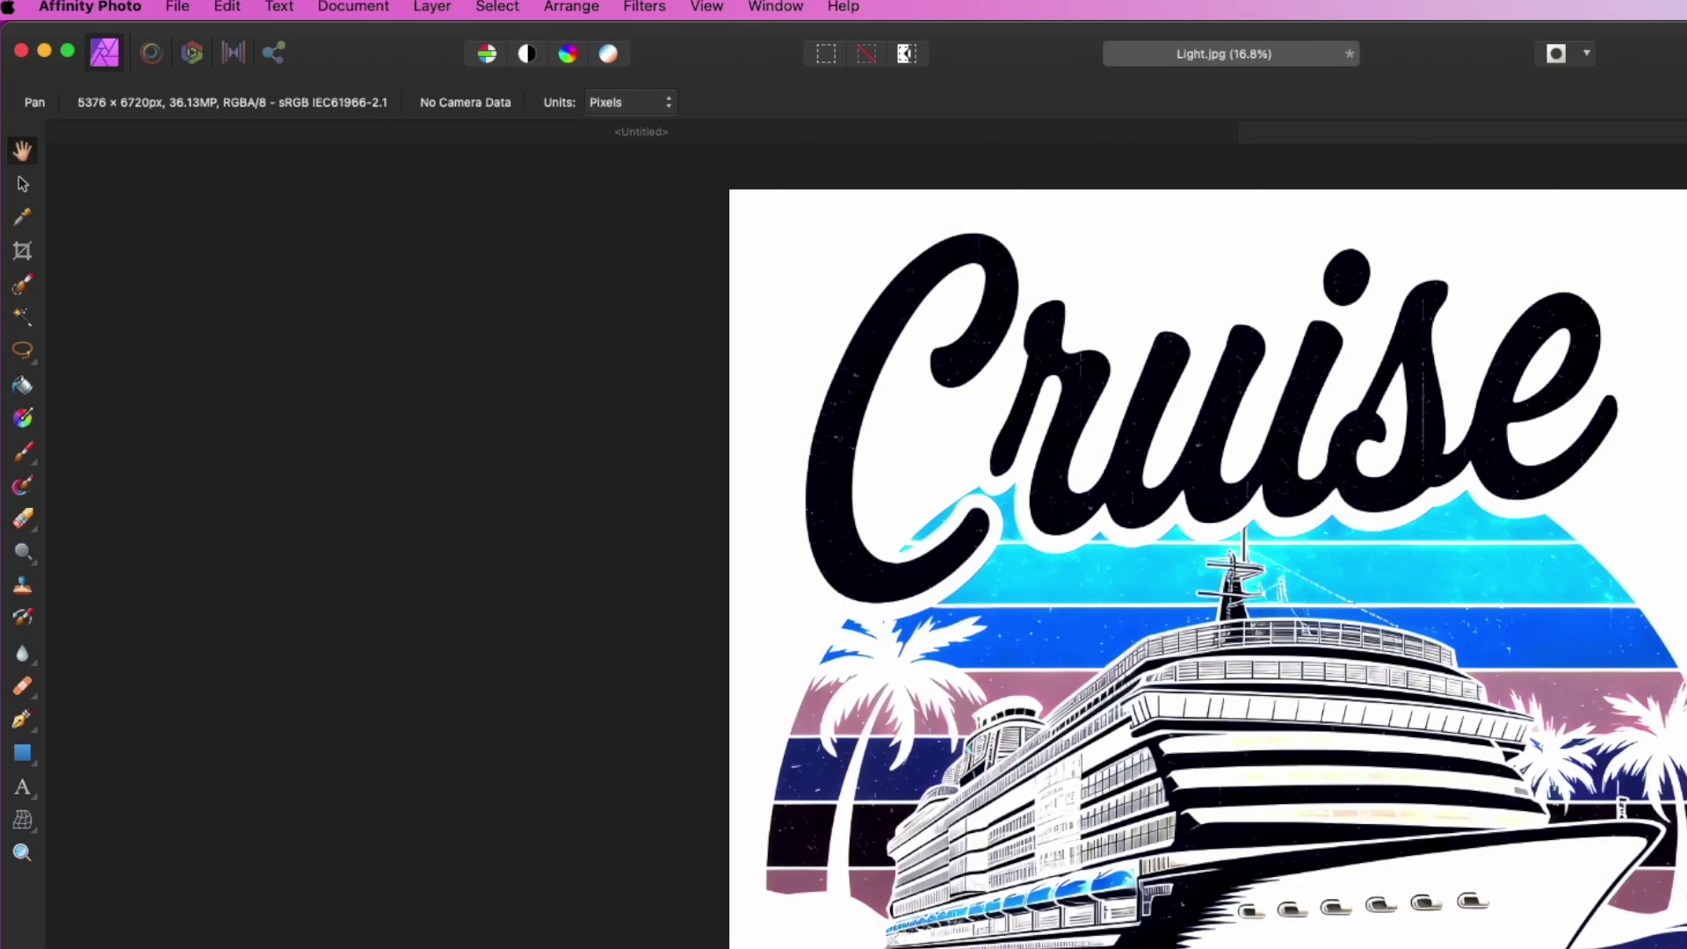
left_click(645, 7)
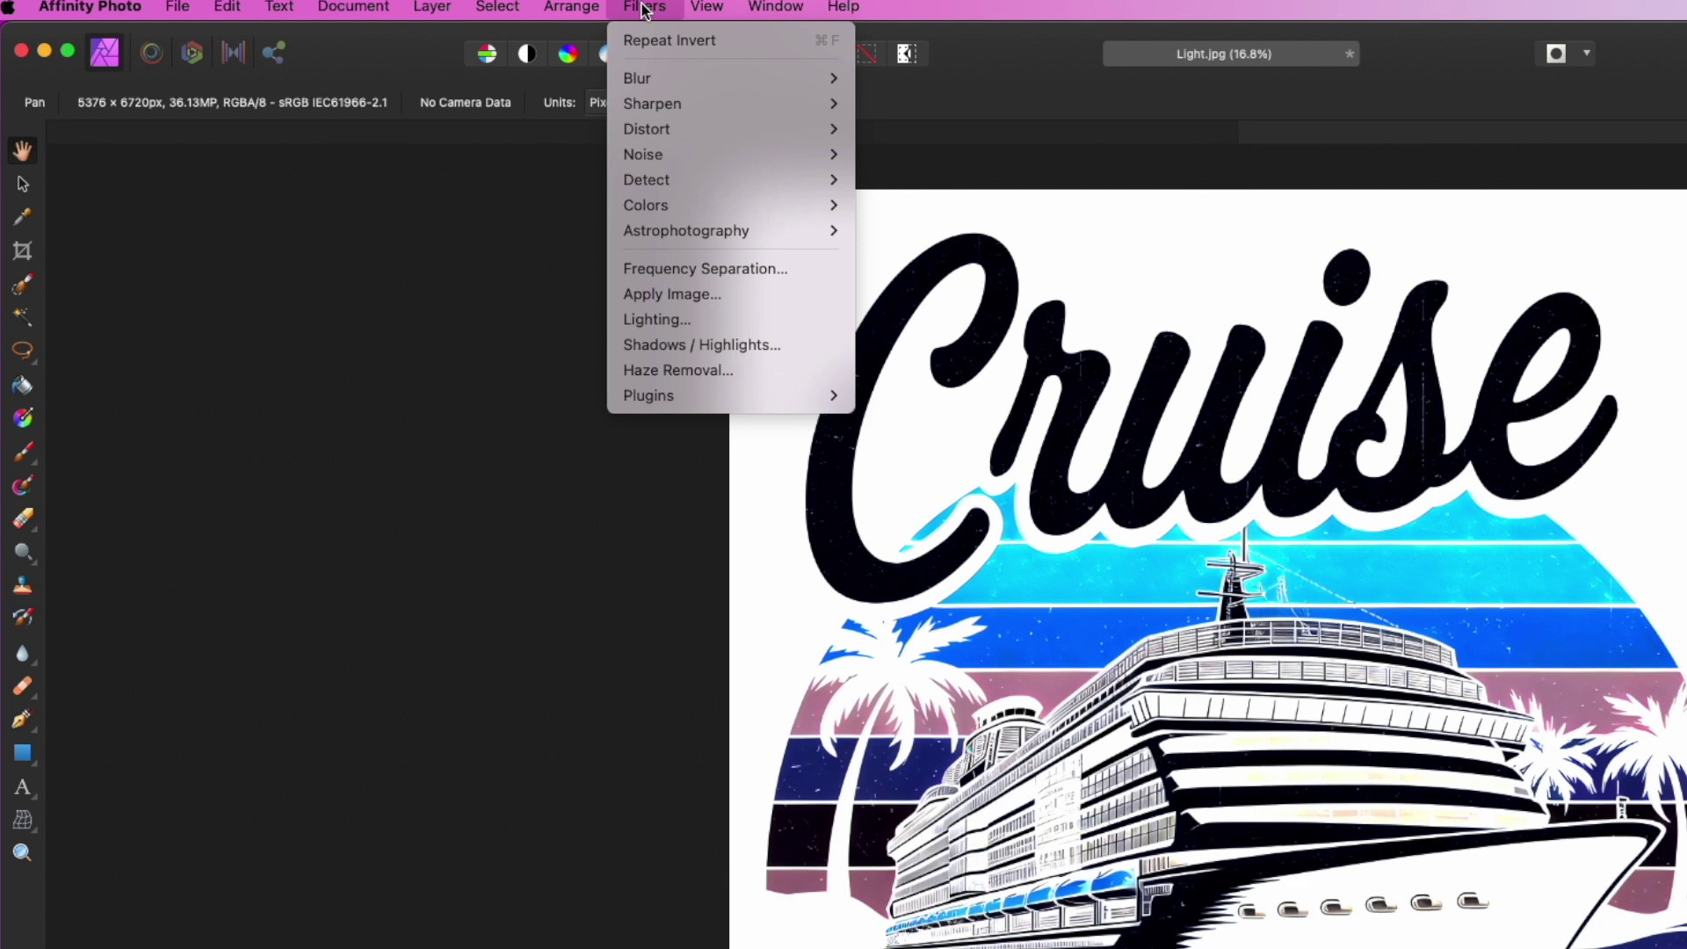
mouse_move(664, 207)
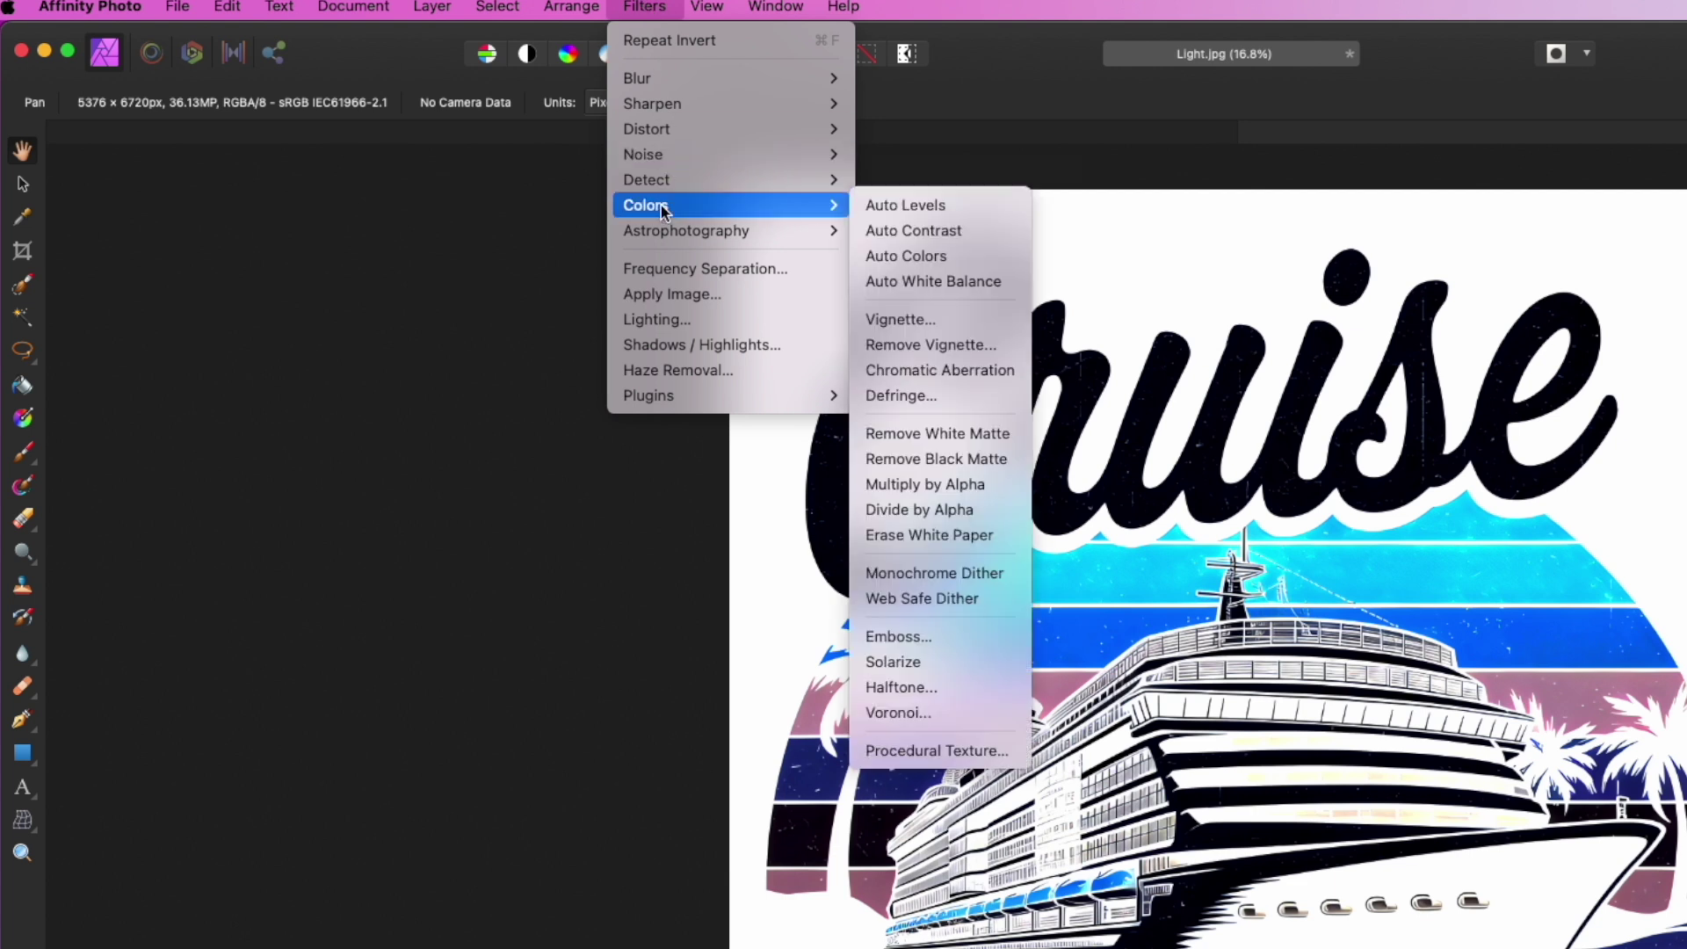
left_click(961, 538)
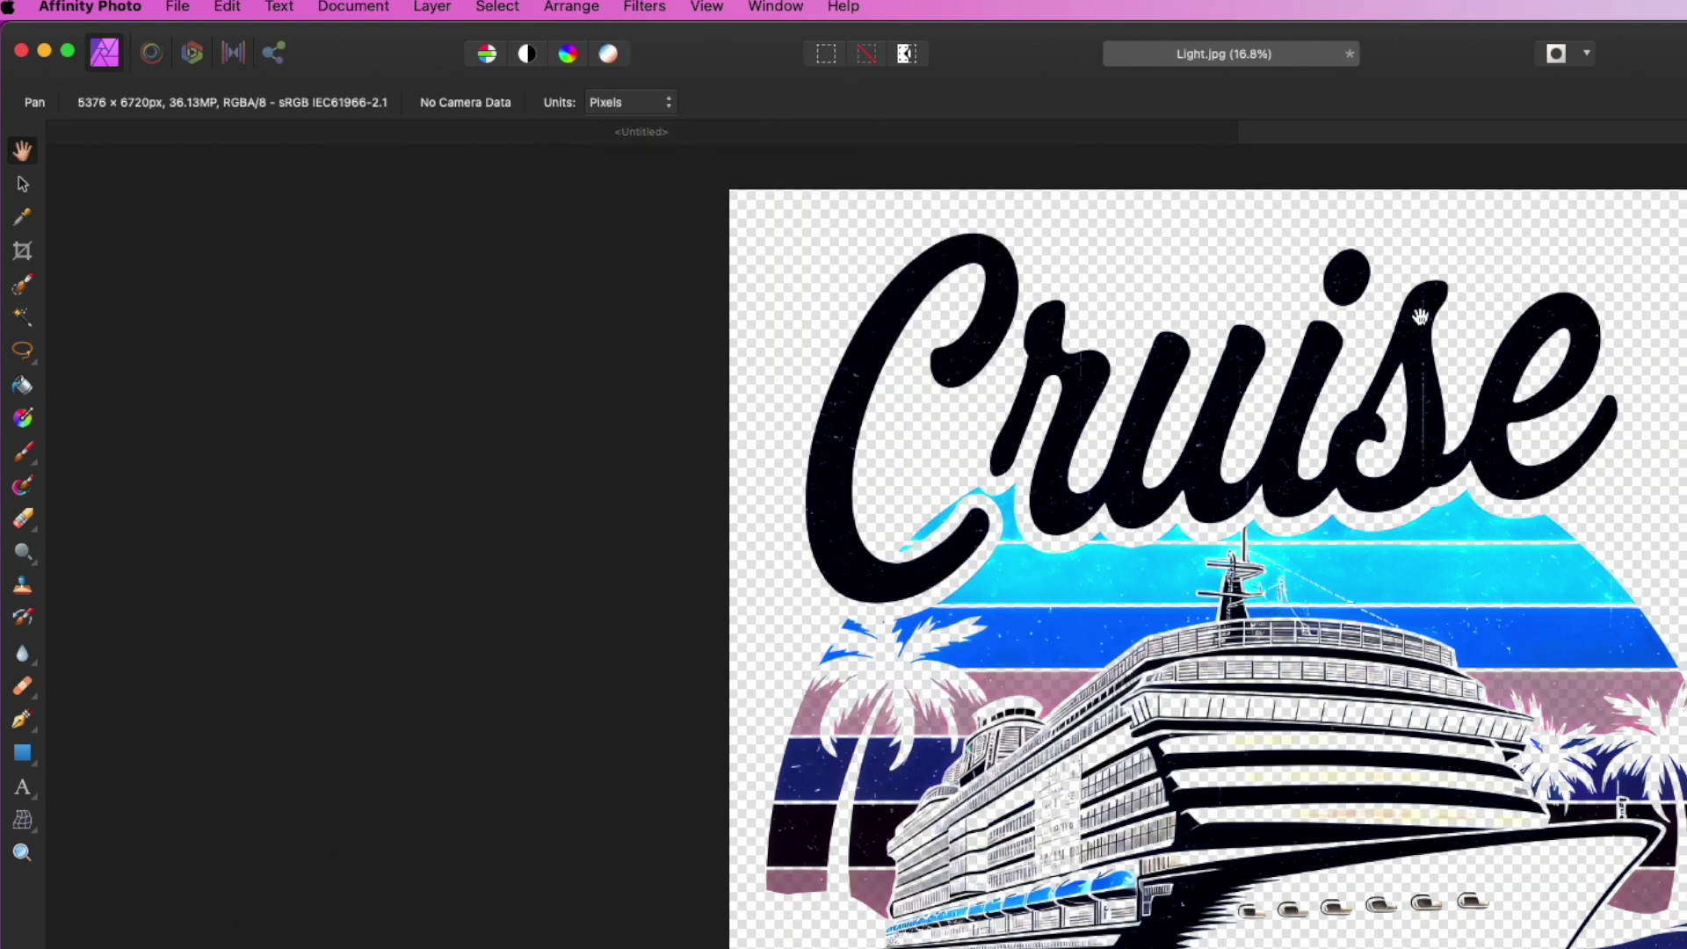
left_click(432, 7)
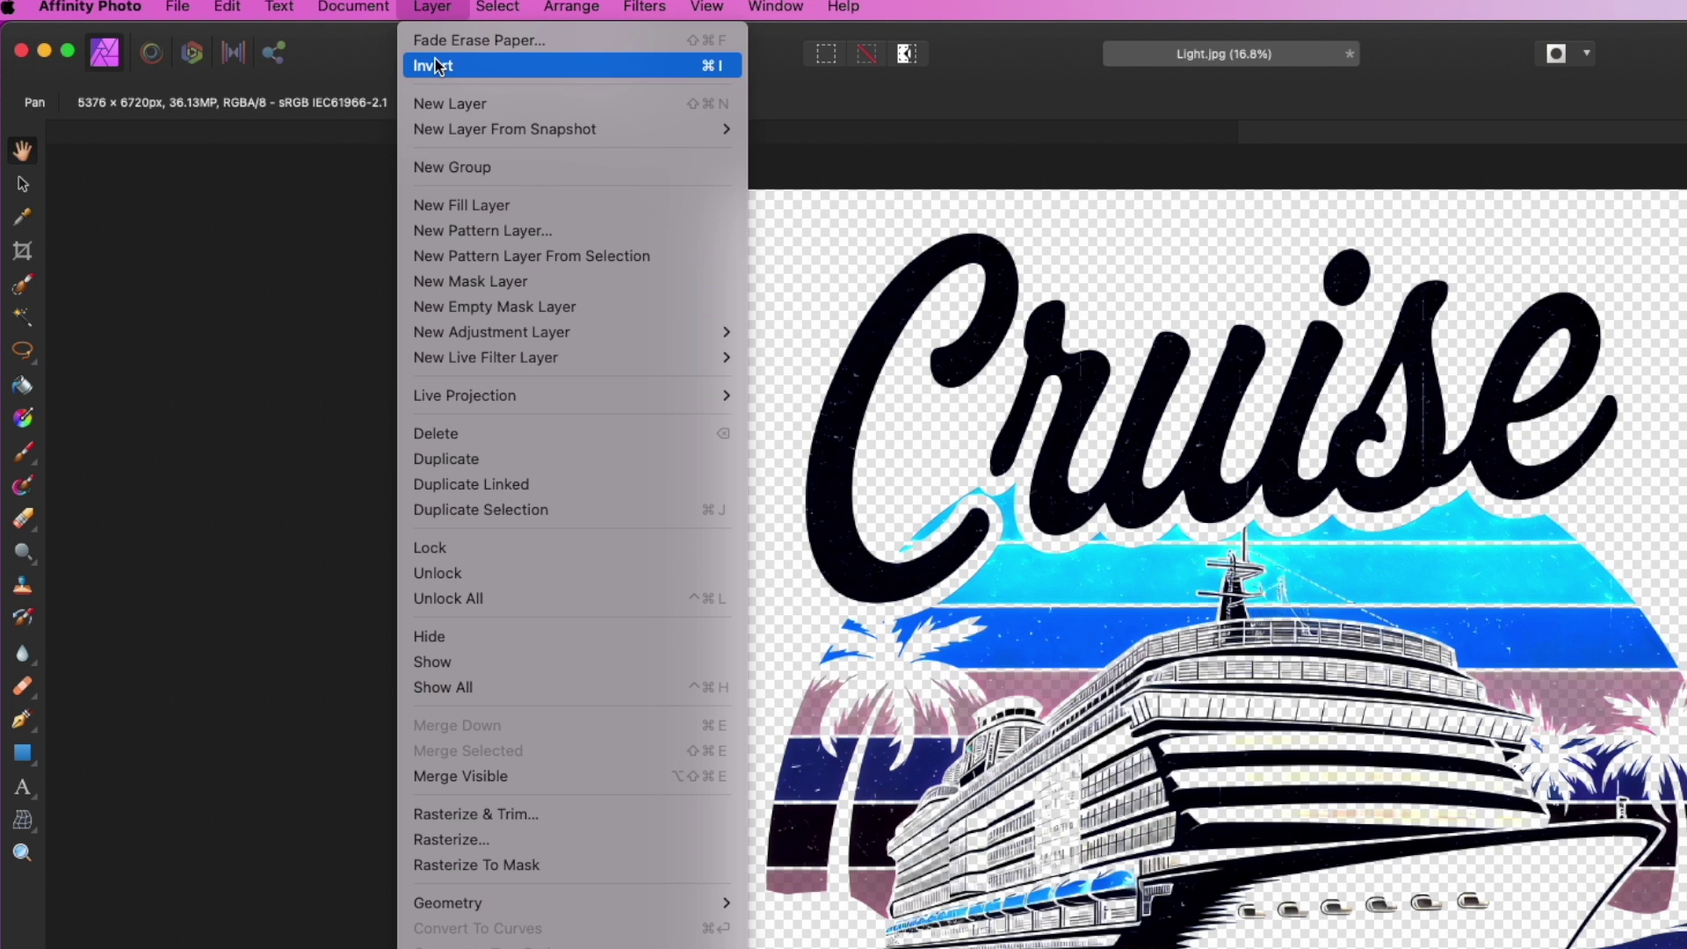
left_click(434, 65)
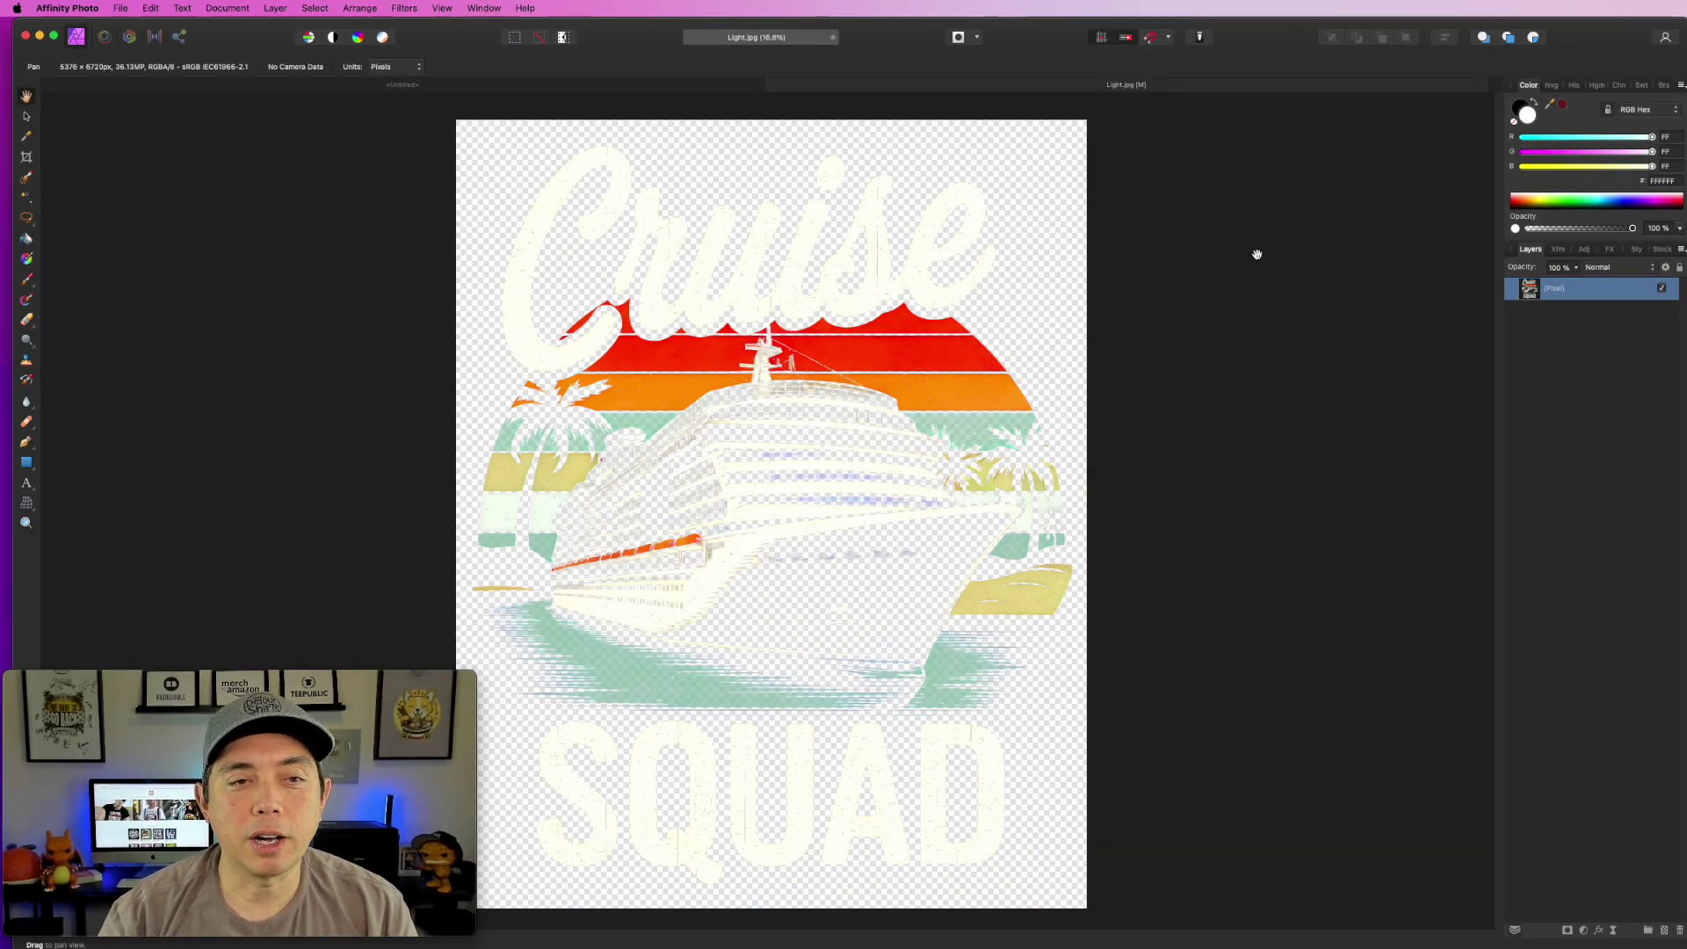
Resize the canvas to 4500 x 5400 px with the aspect ratio unlocked and the anchor at the centre.
left_click(228, 9)
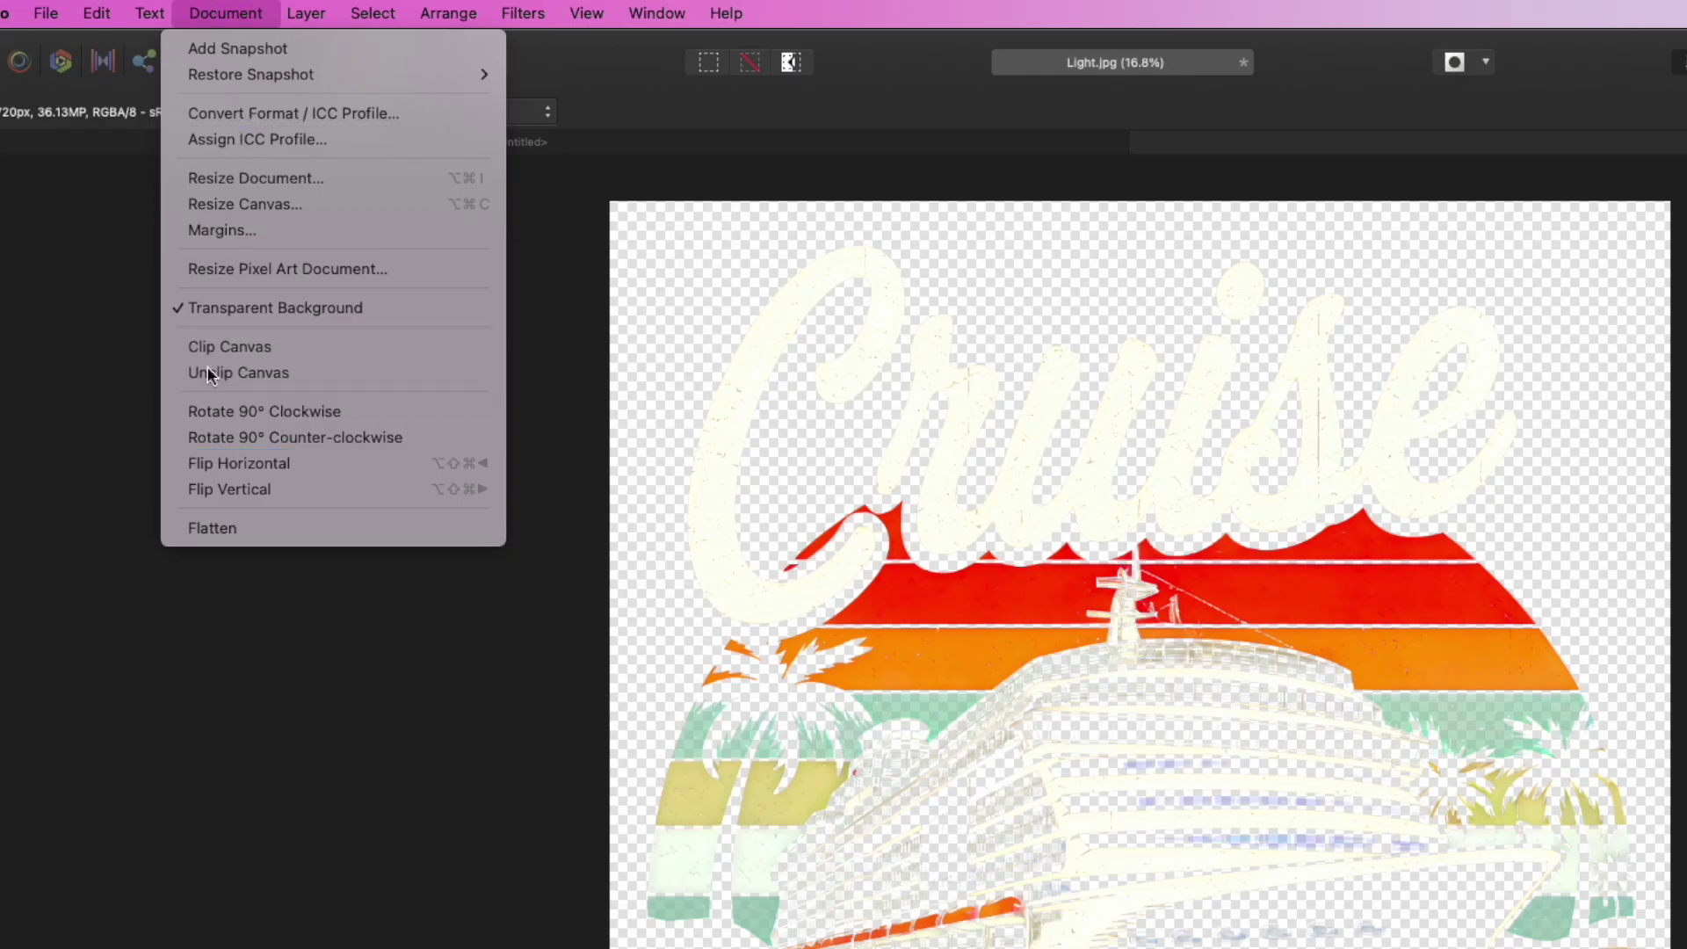
left_click(211, 204)
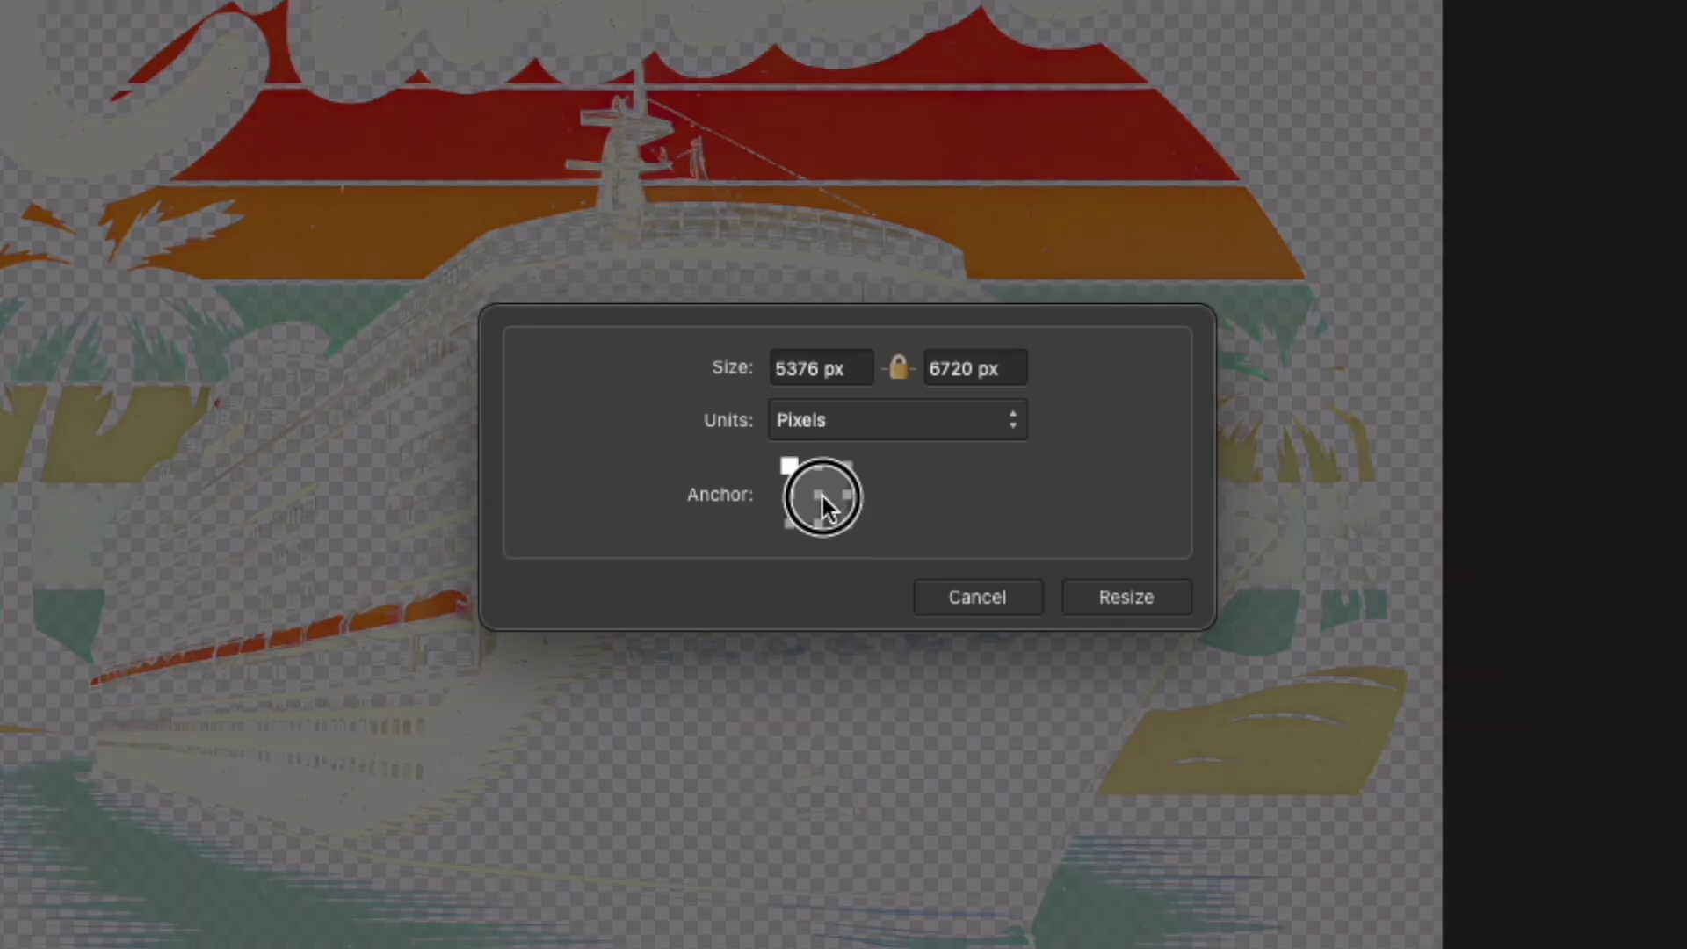
double_click(784, 371)
type("4500")
key("Tab")
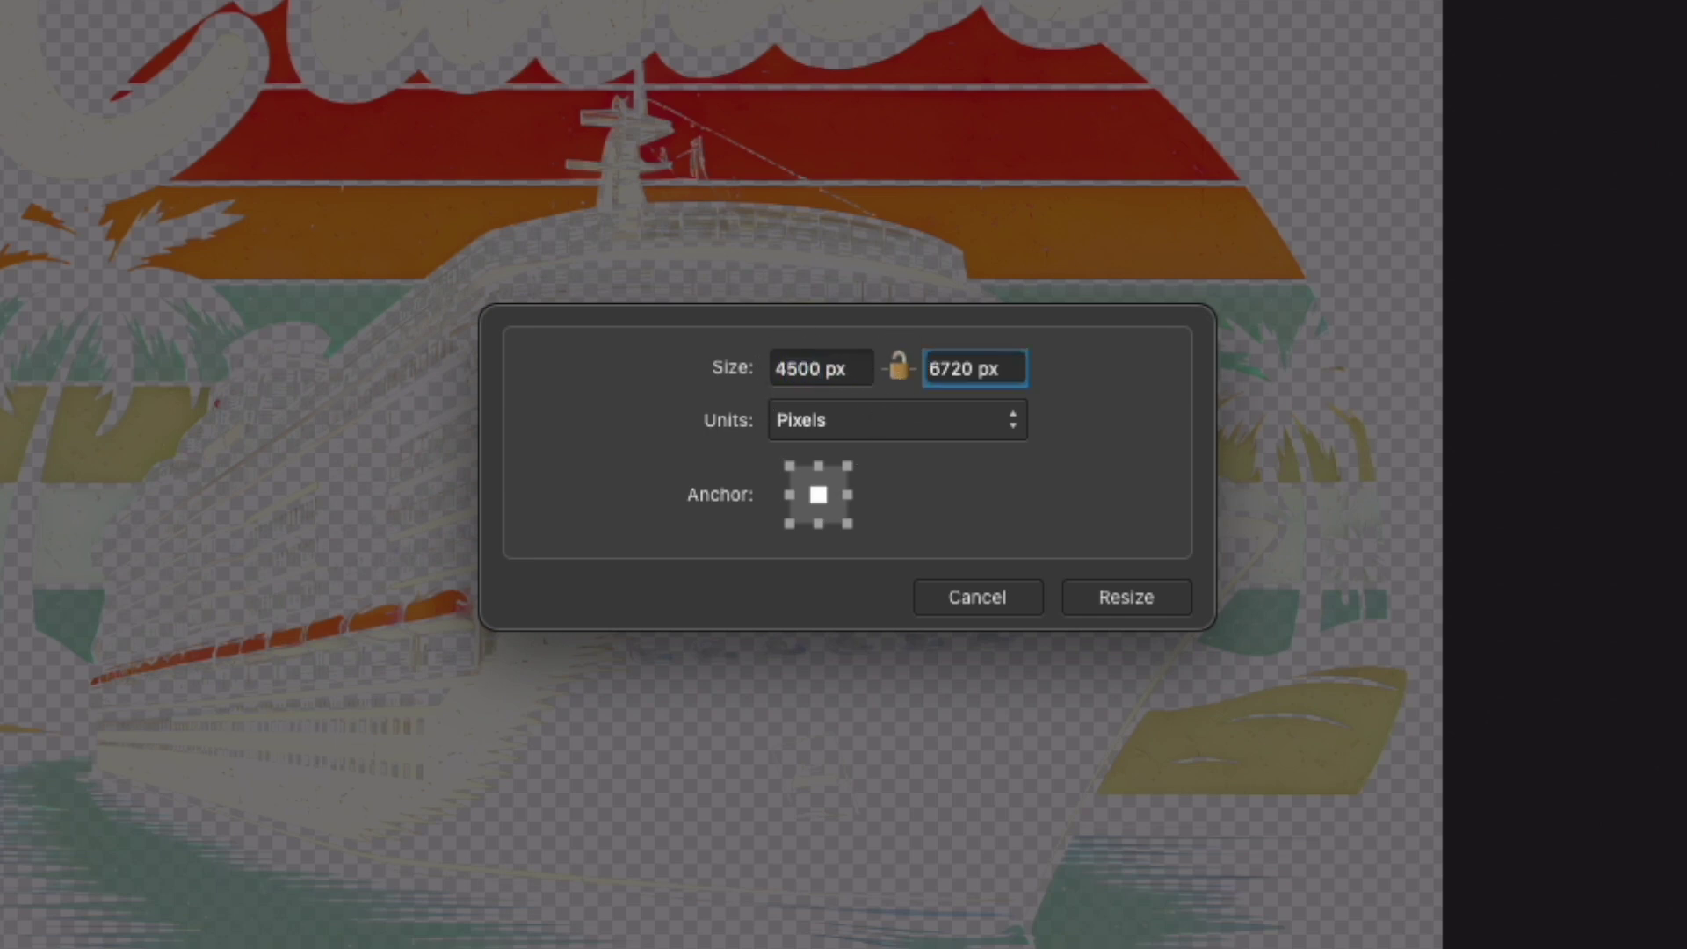
type("5400")
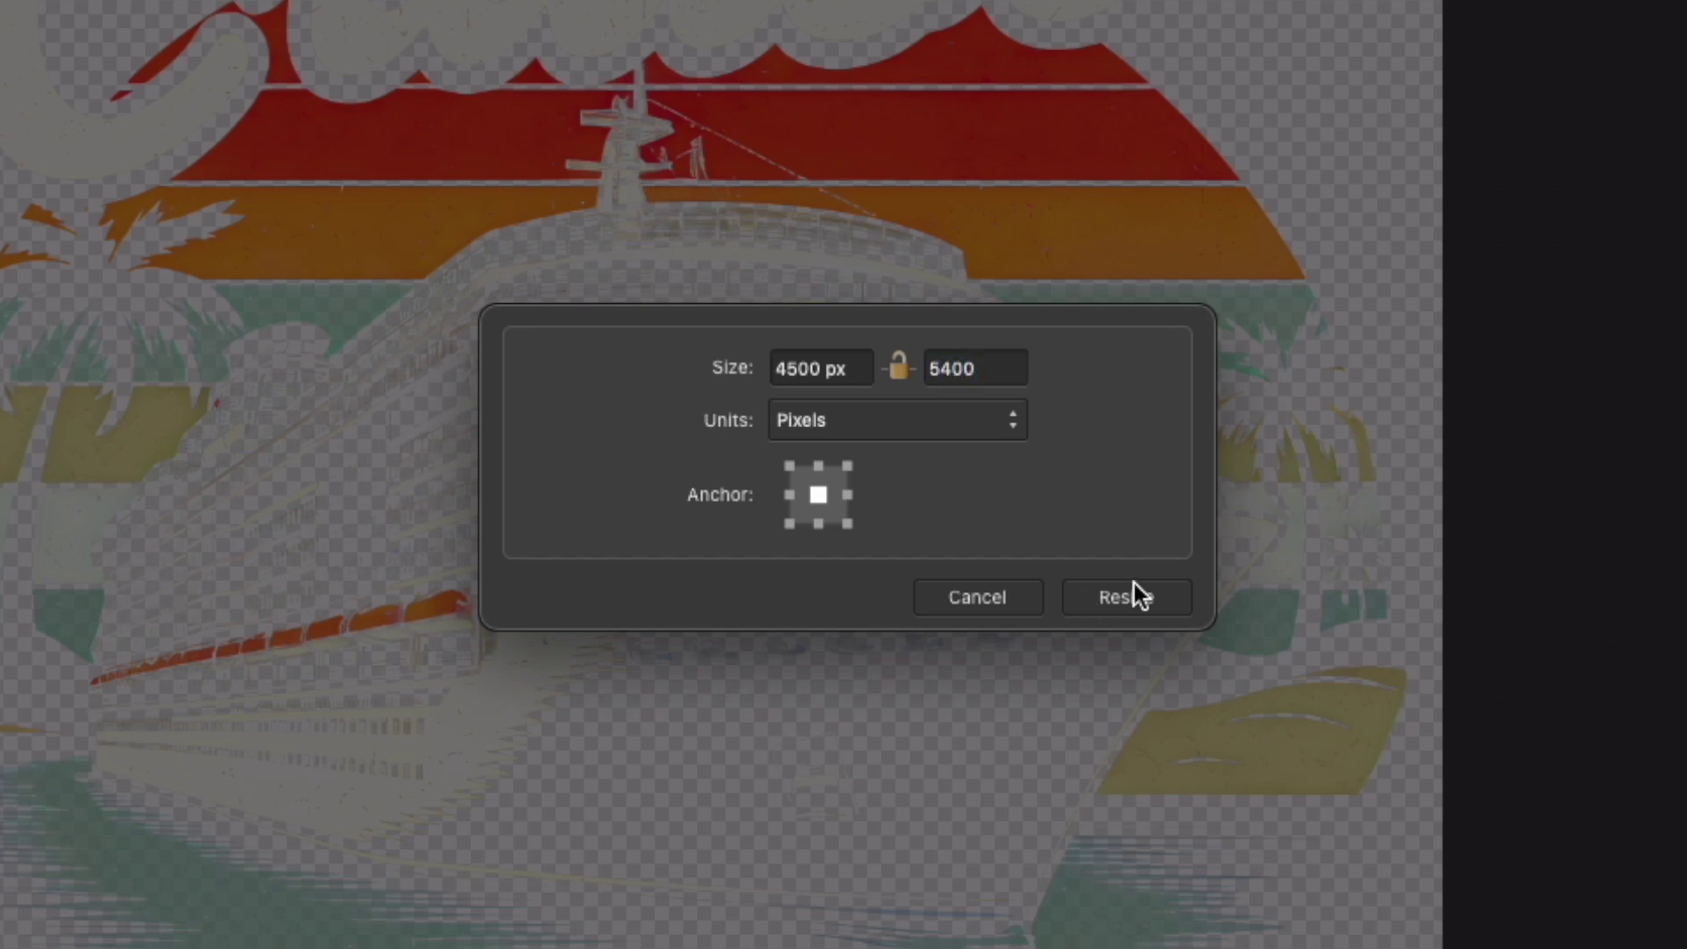
left_click(1135, 584)
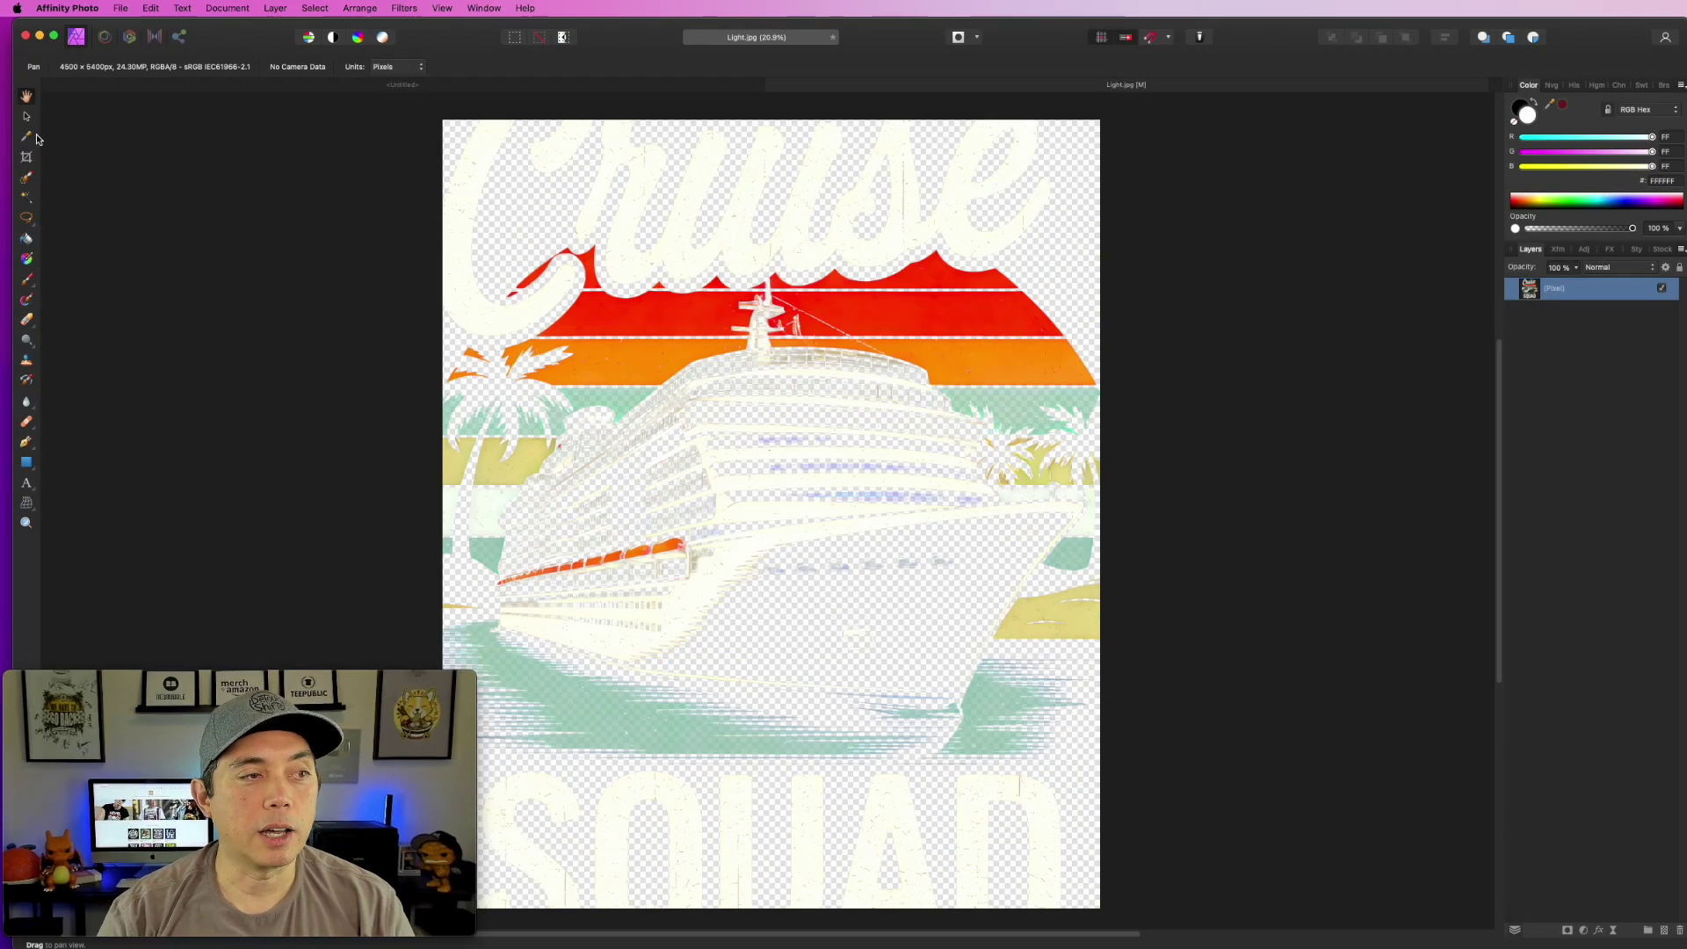
Scale the artwork down with the Move tool until its width fits inside the canvas, and centre it horizontally near the canvas top.
left_click(26, 116)
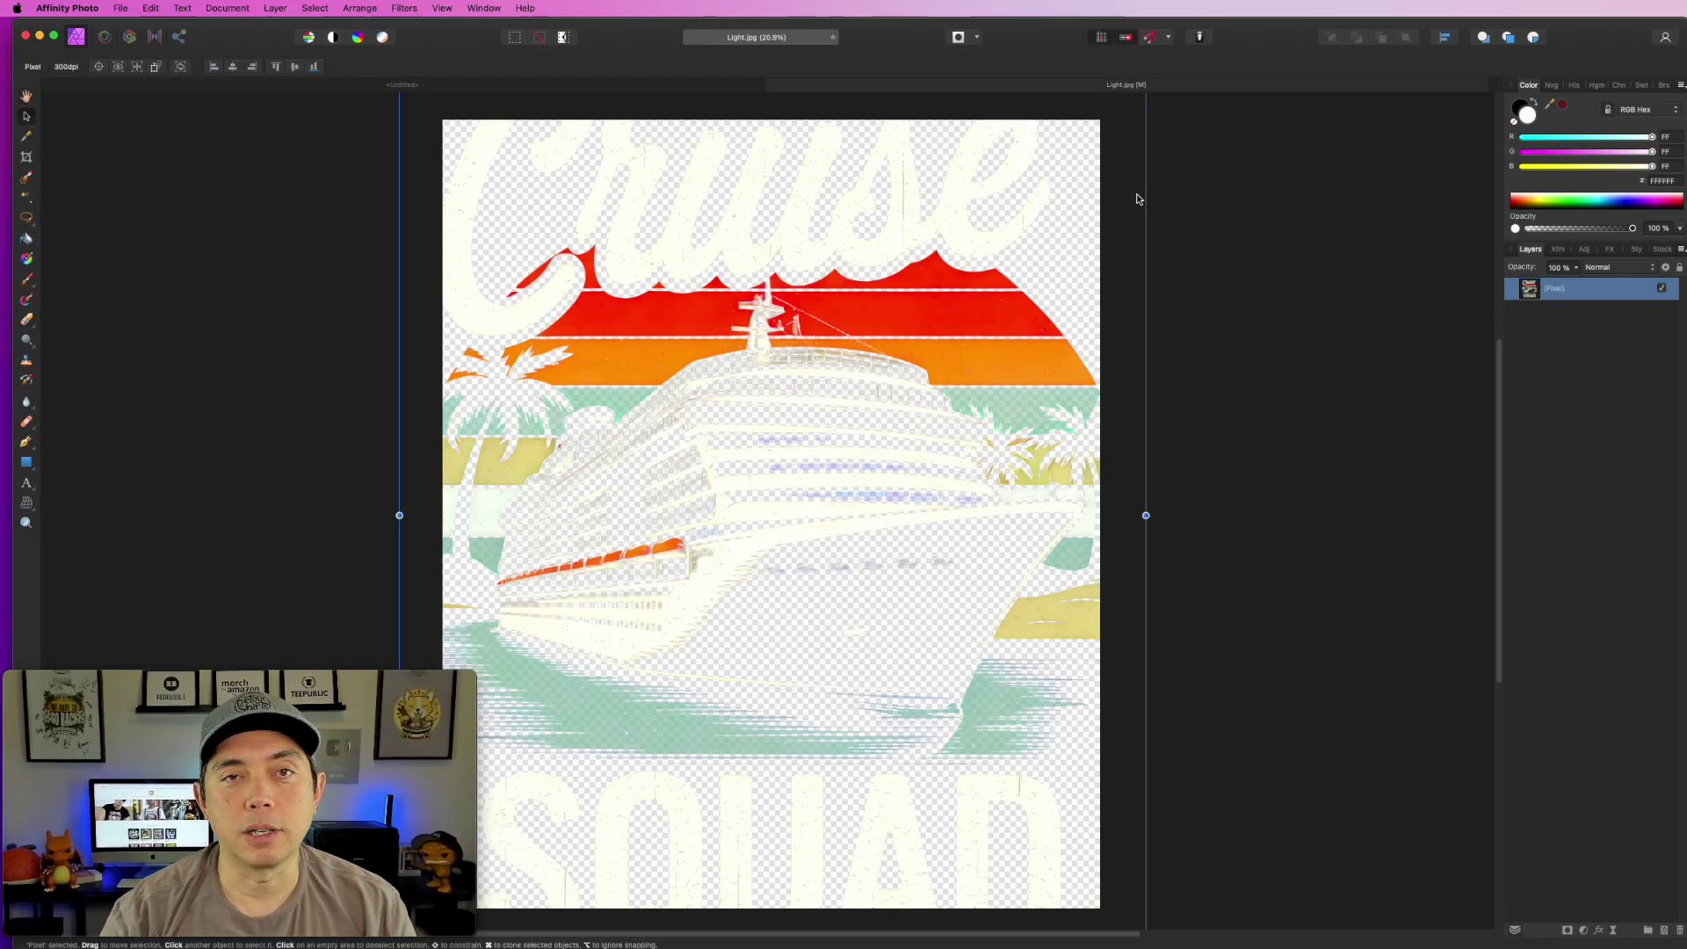
scroll(1187, 404, "up", 1)
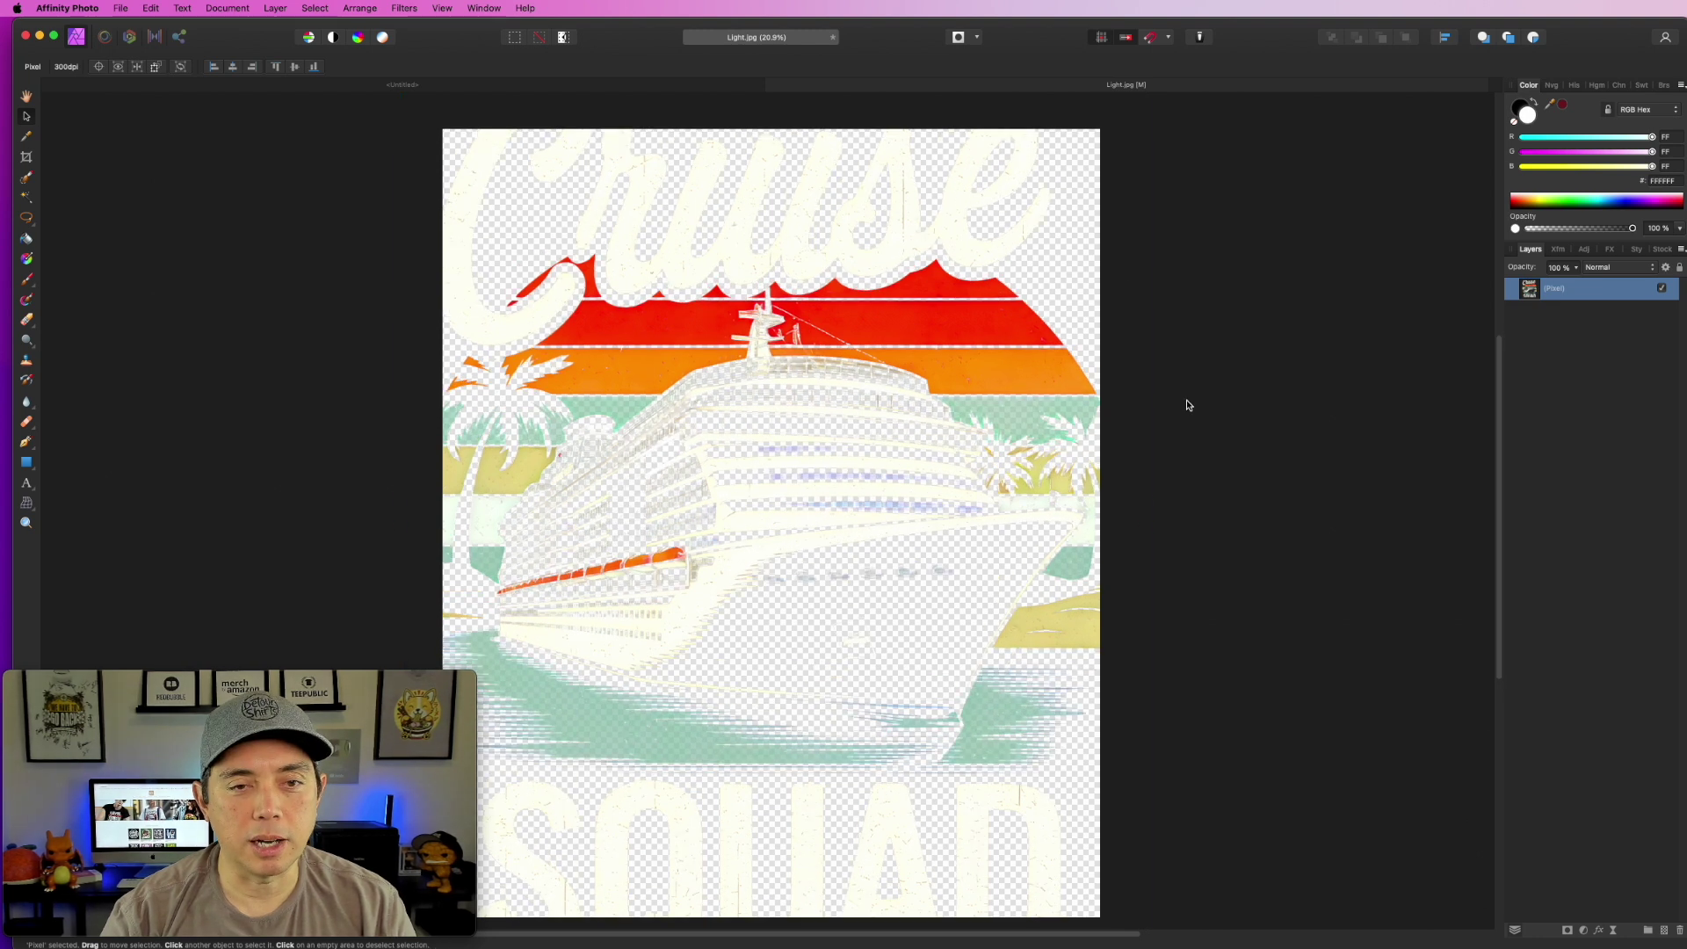
scroll(1187, 351, "up", 2)
scroll(1178, 282, "up", 5)
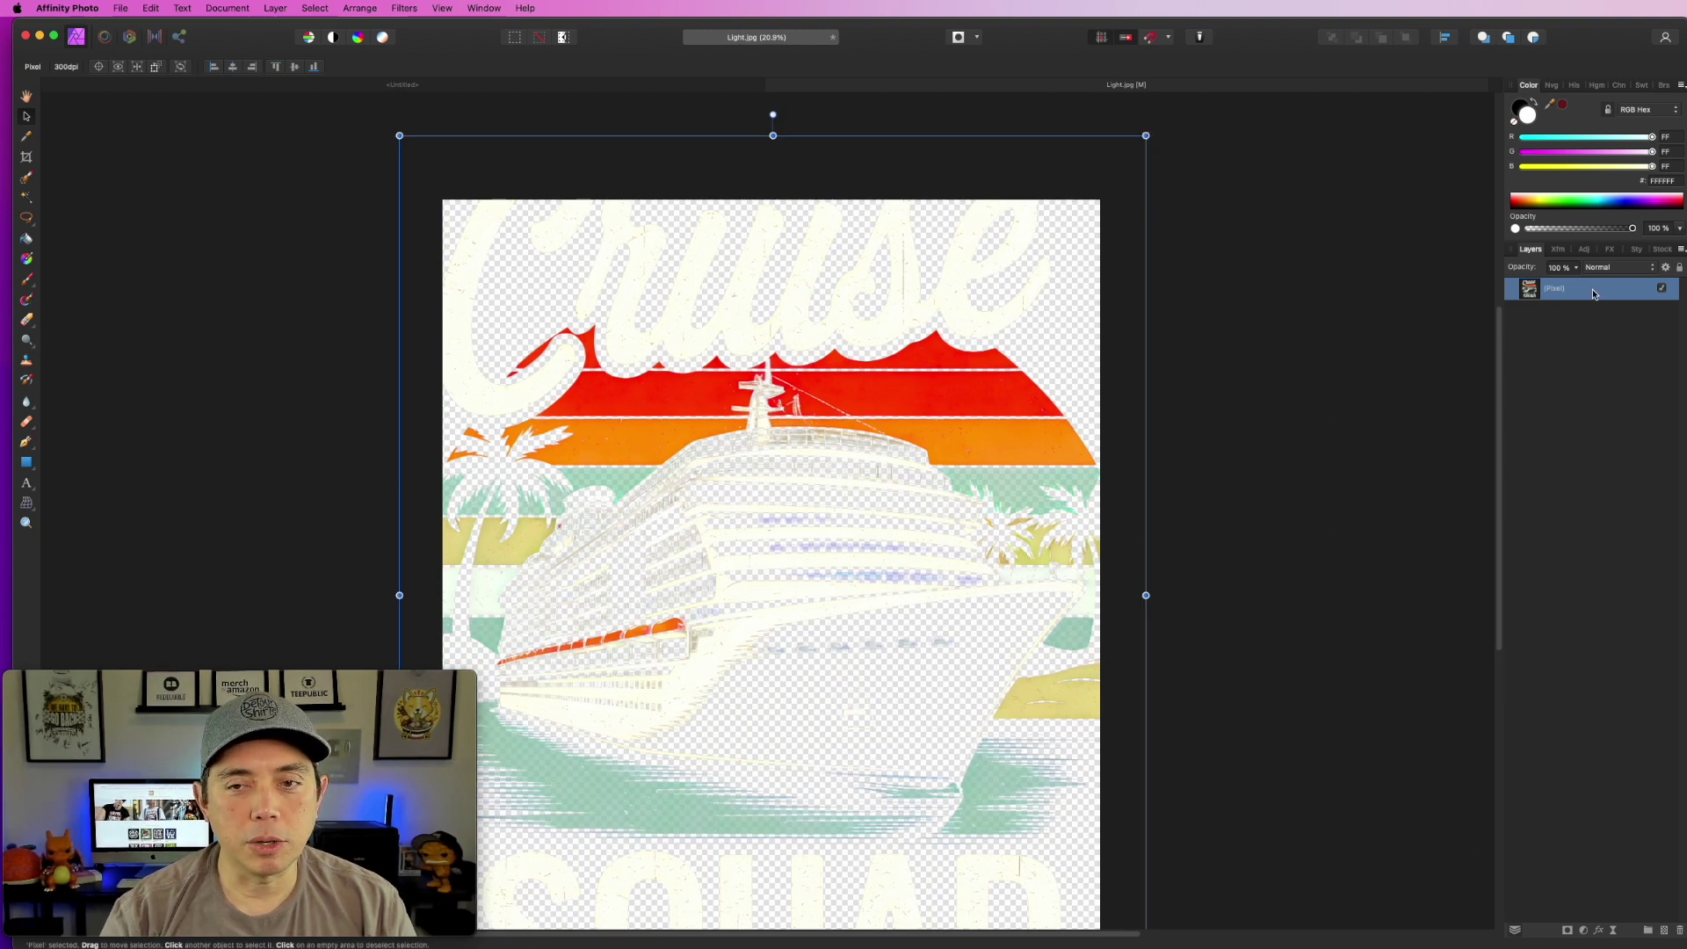
left_click_drag(1146, 136, 995, 314)
left_click_drag(843, 441, 921, 320)
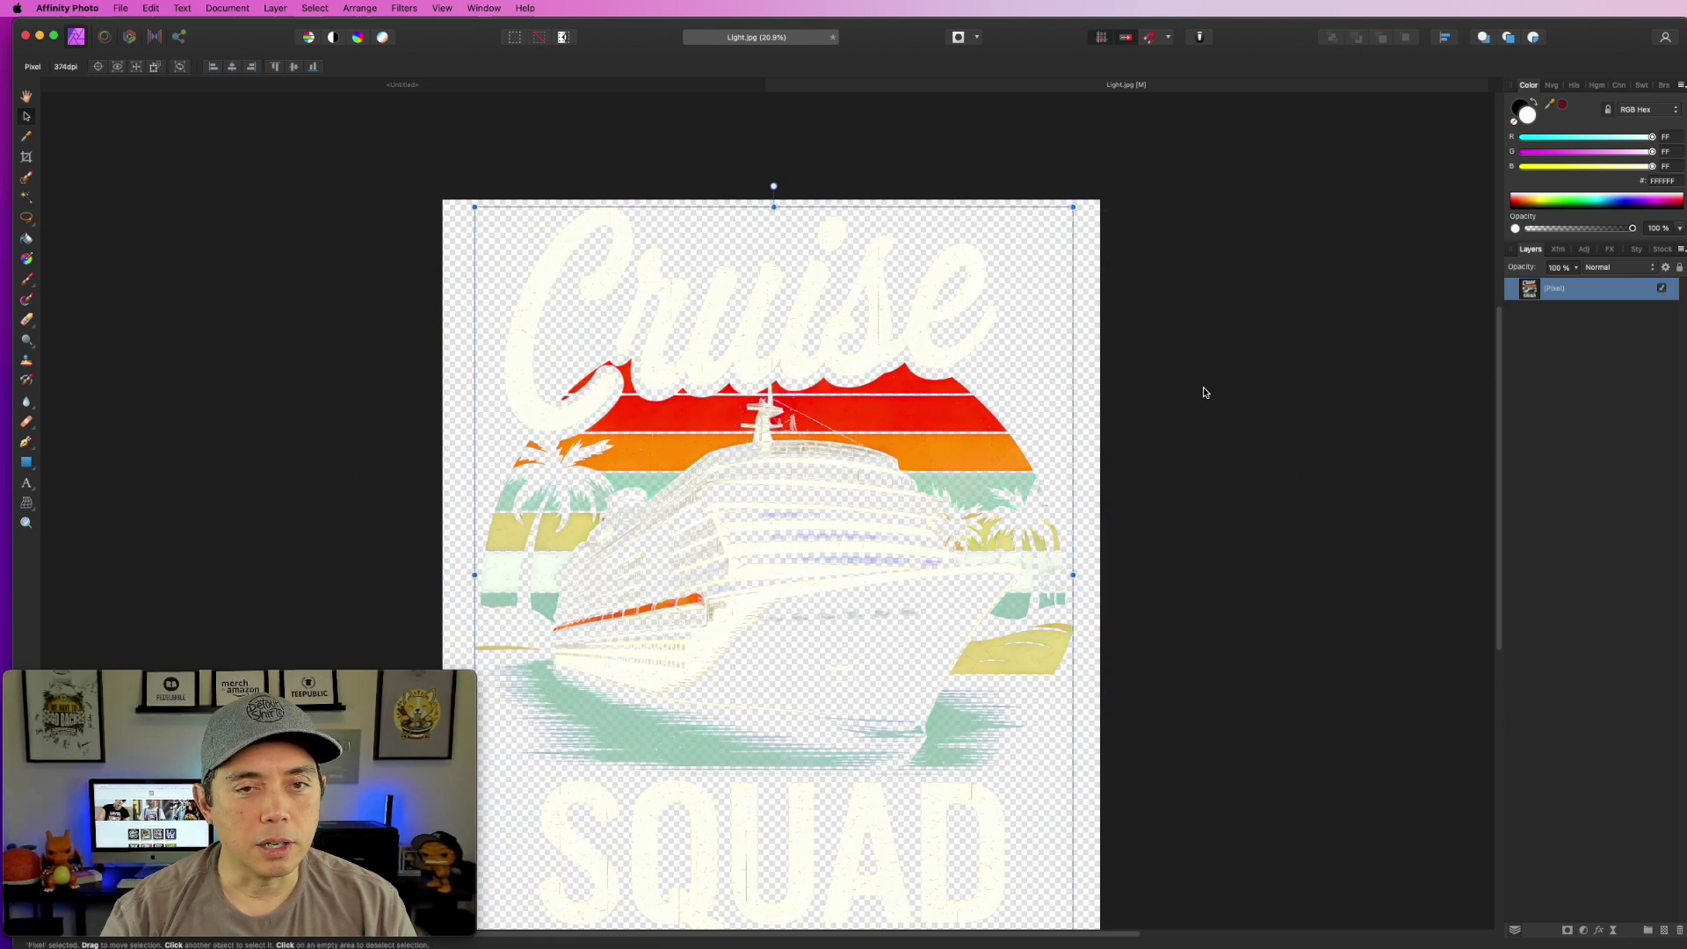
Enlarge the artwork slightly to fill more of the canvas and adjust its position within the edges.
scroll(1204, 387, "down", 3)
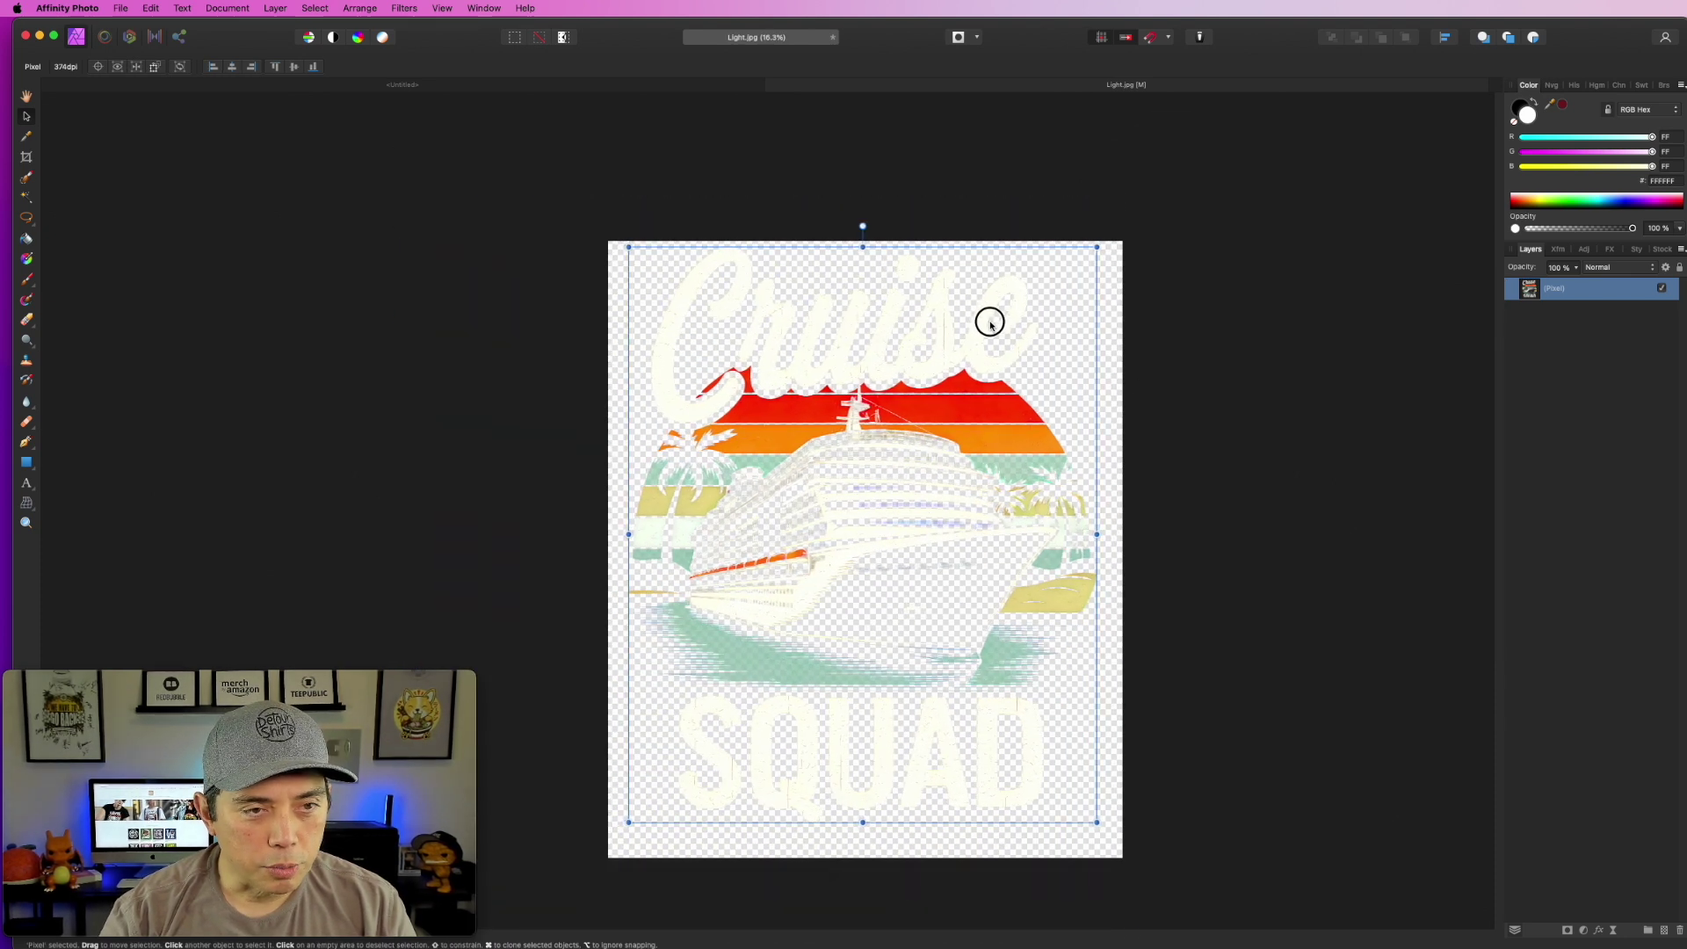
left_click_drag(1097, 822, 1105, 840)
left_click_drag(985, 588, 987, 584)
left_click(949, 366)
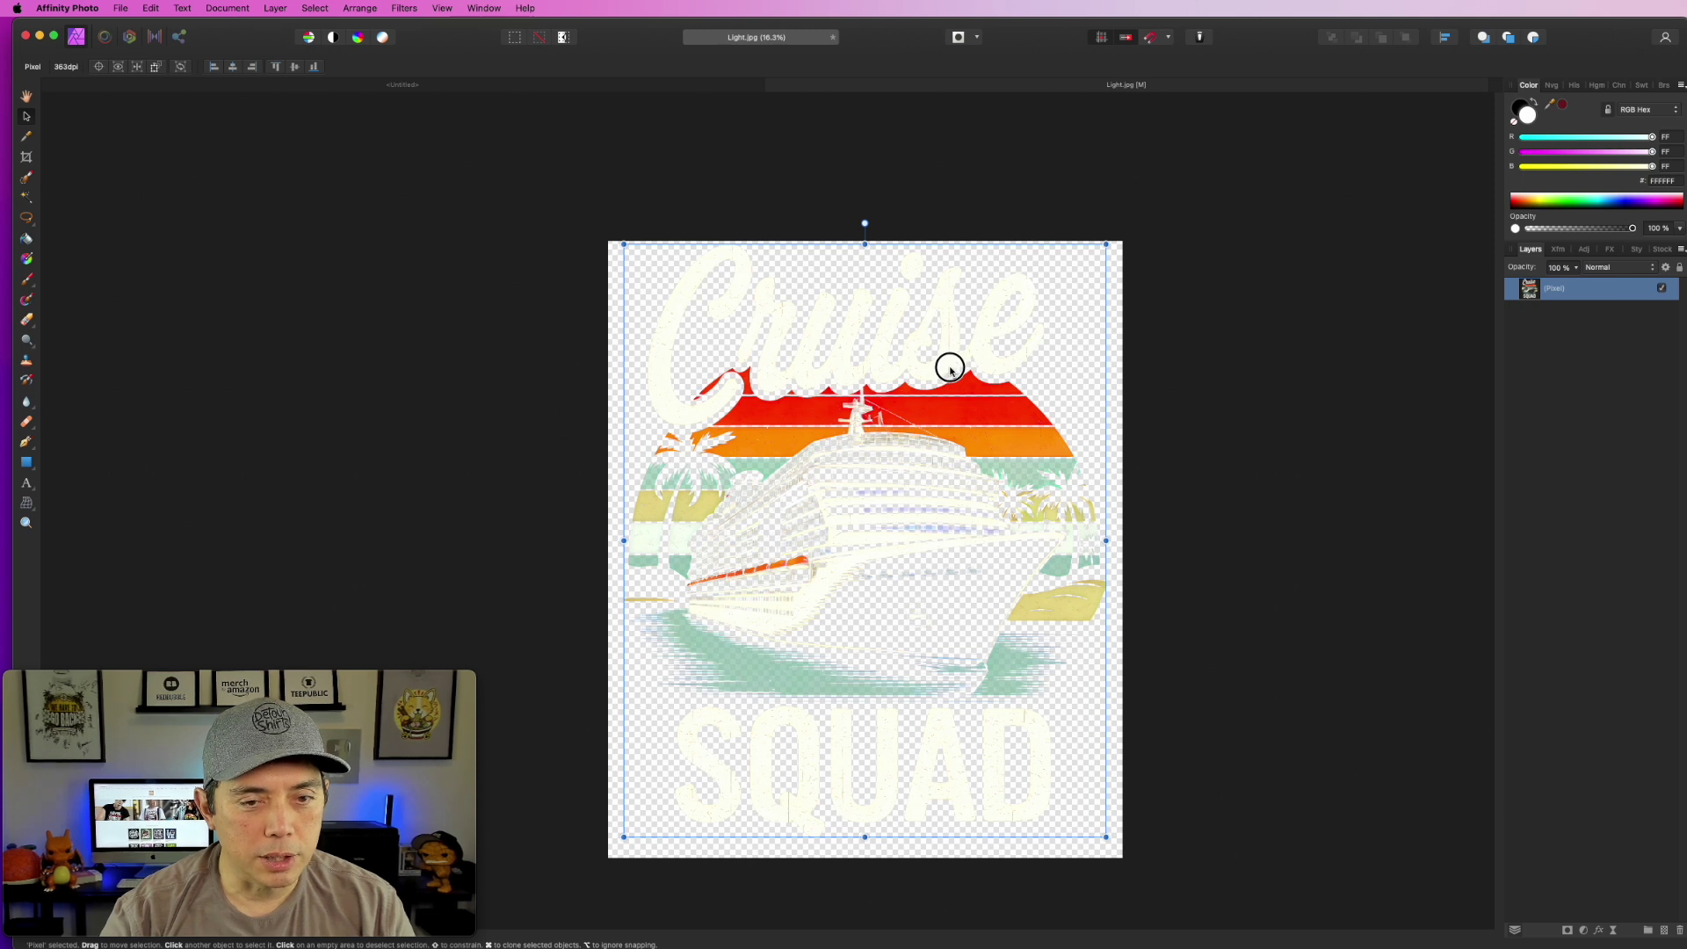
Export the whole document as a 4500 x 5400 px PNG named Cruise Squad.png to the Desktop.
left_click(1390, 259)
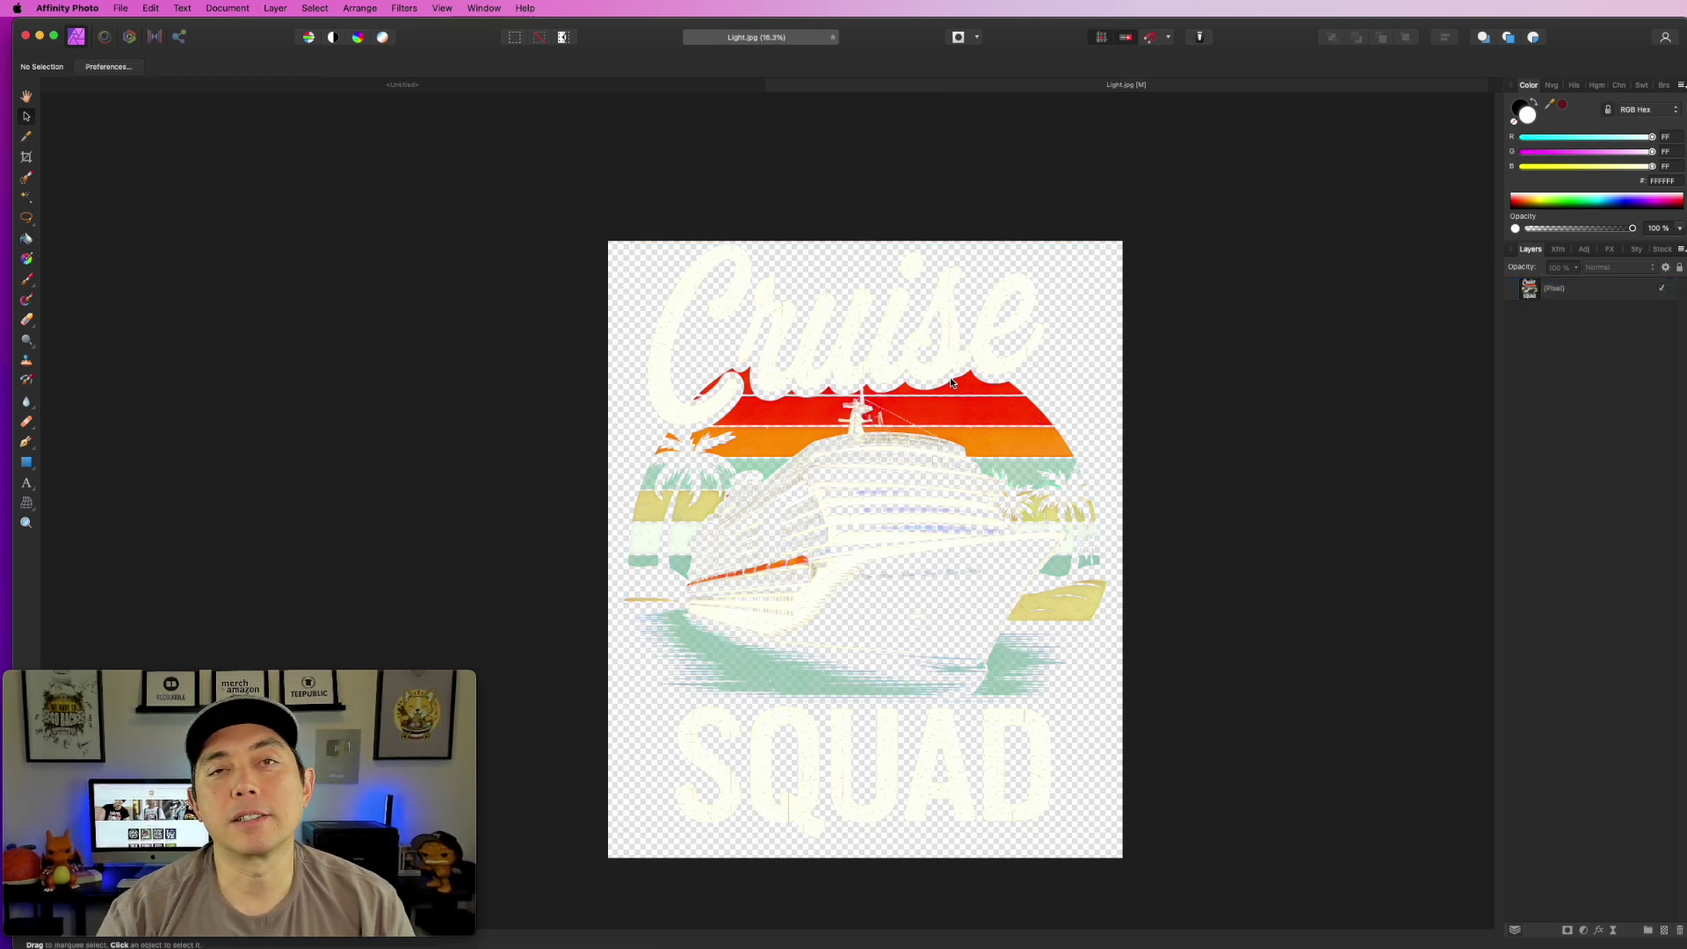
left_click(119, 7)
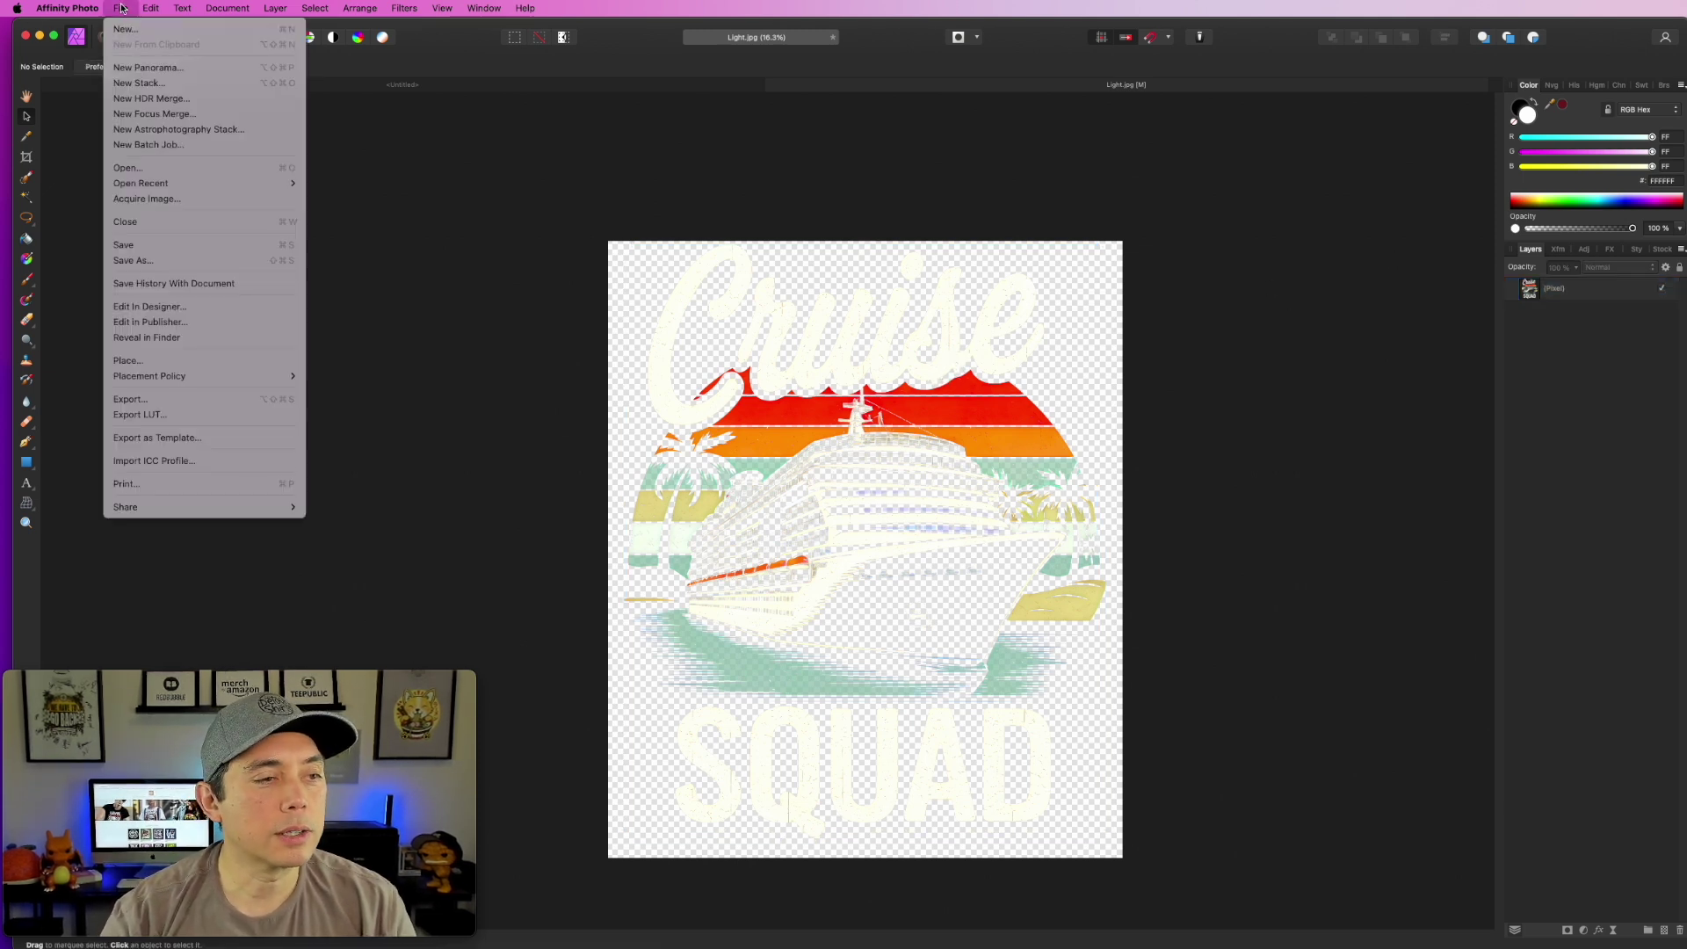
left_click(123, 396)
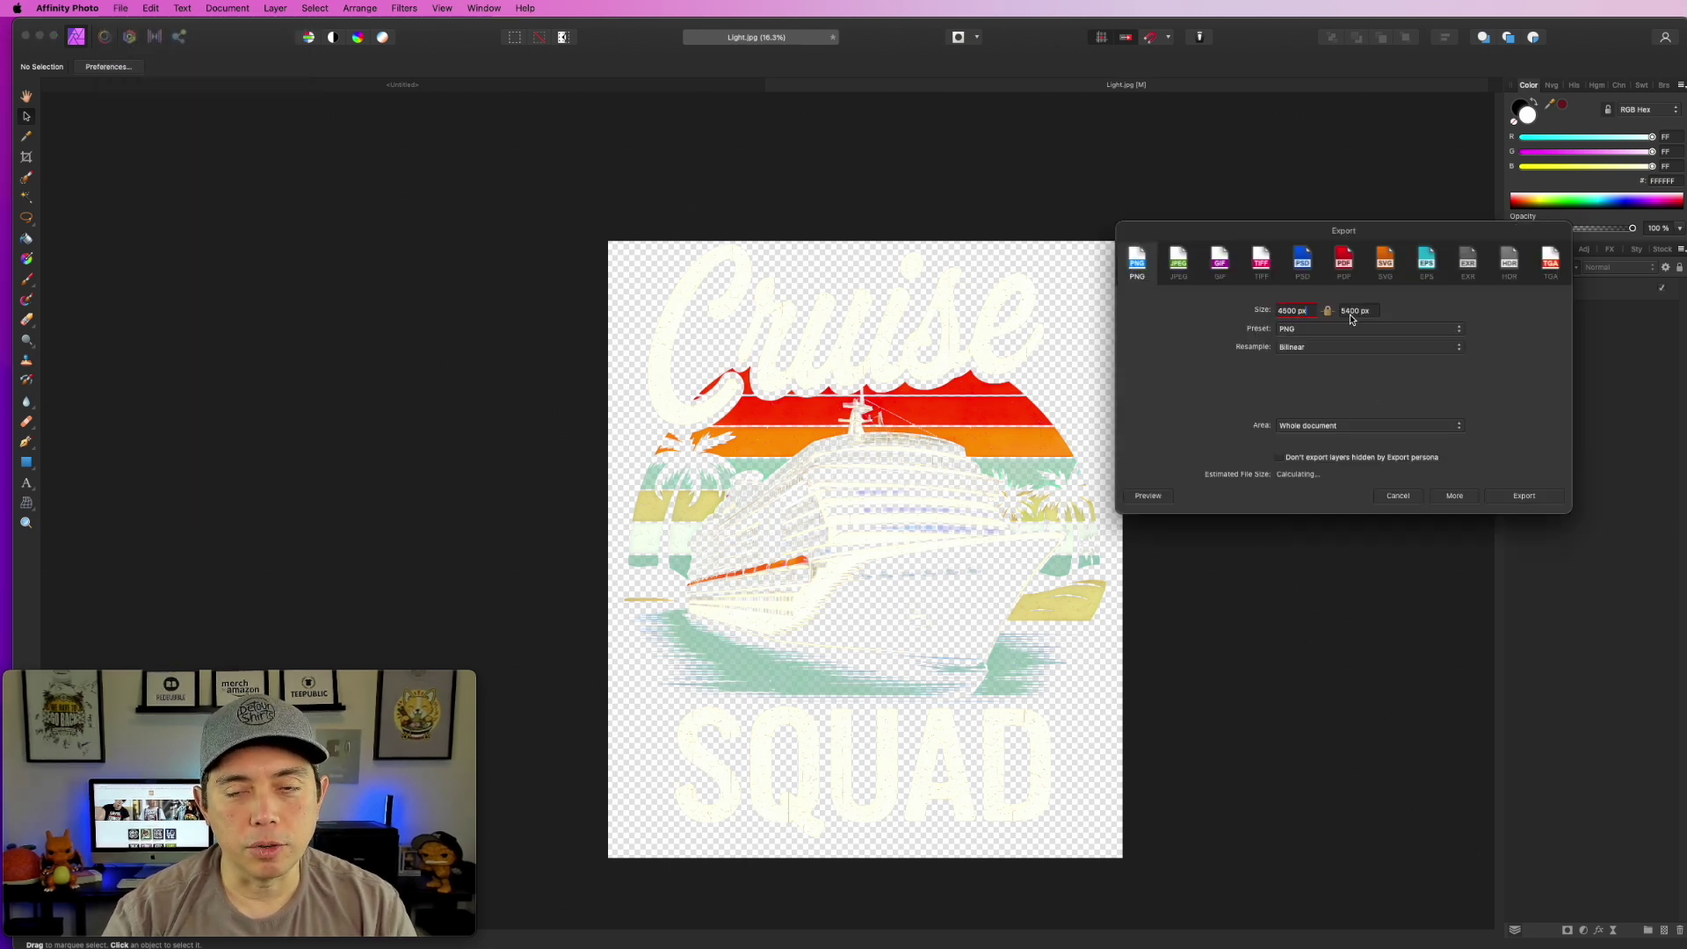
left_click(1525, 495)
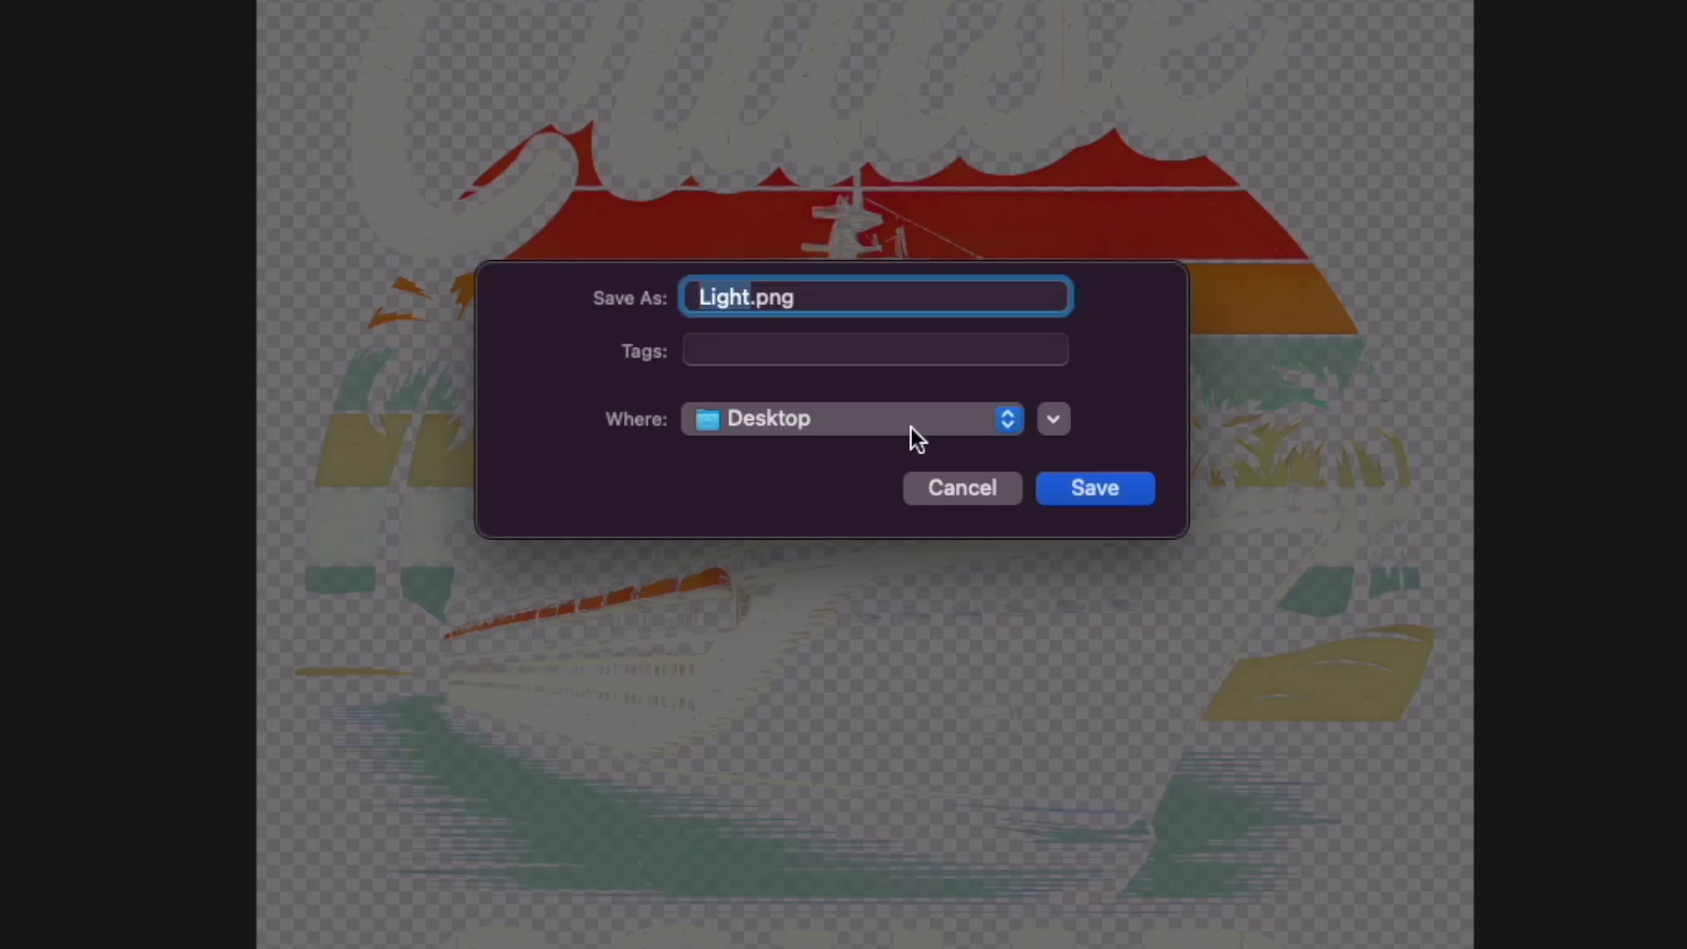
type("Curise")
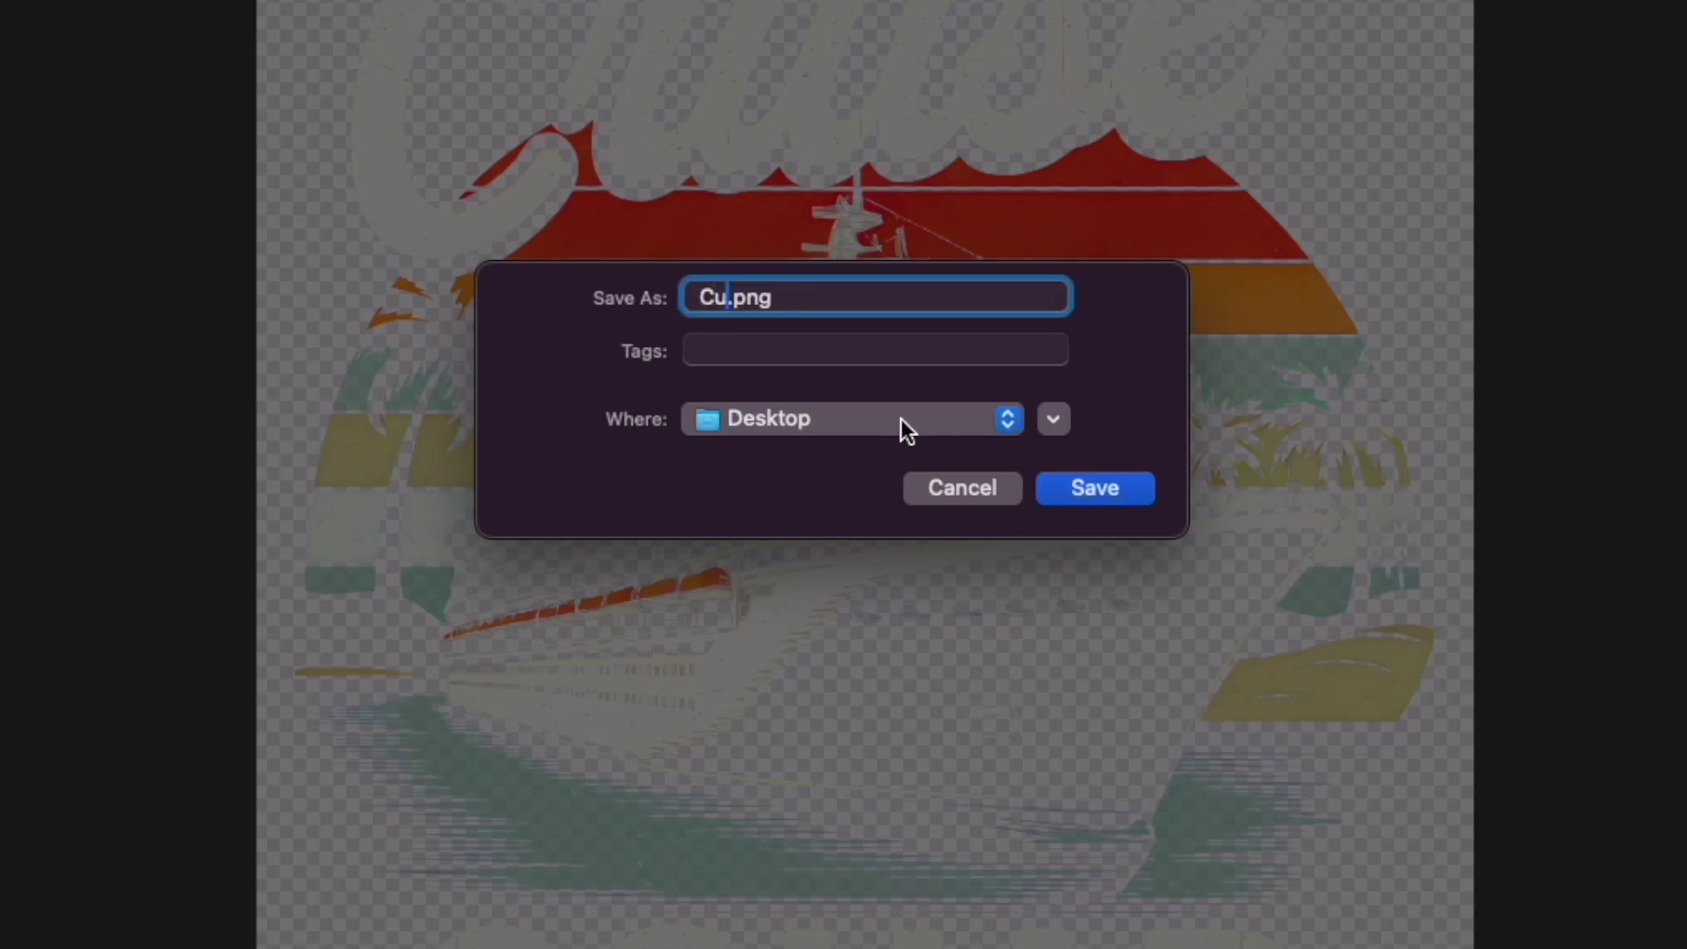
key("BackSpace")
key("BackSpace")
key("BackSpace")
key("BackSpace")
key("BackSpace")
type("ruise Squad")
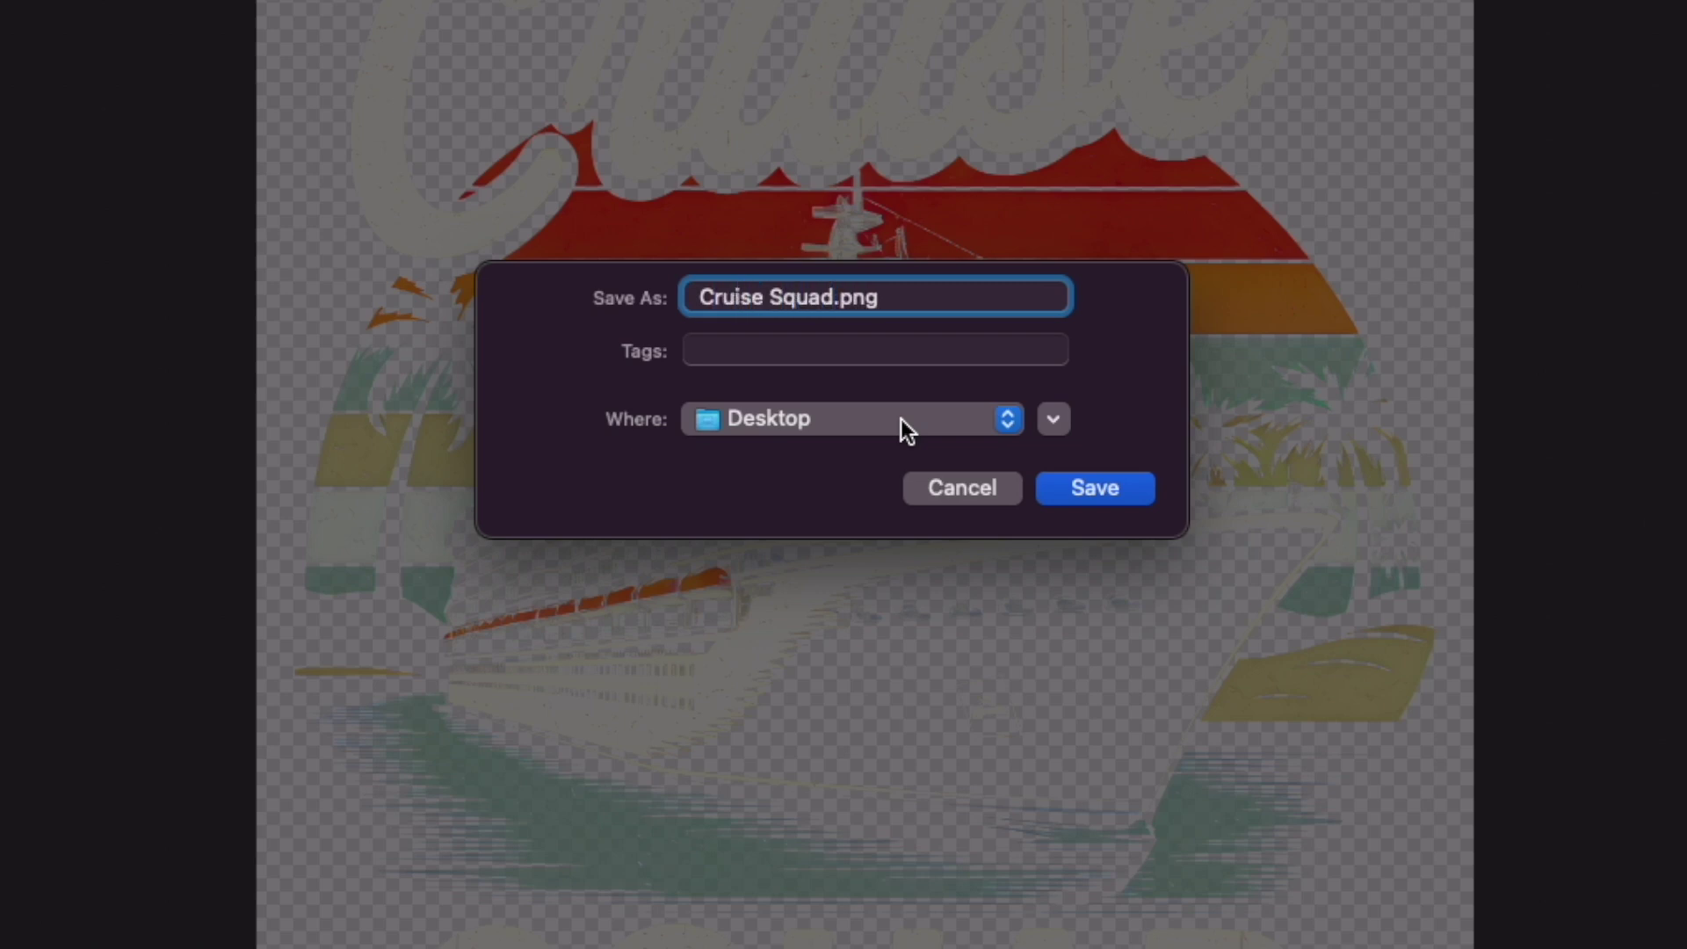
key("Return")
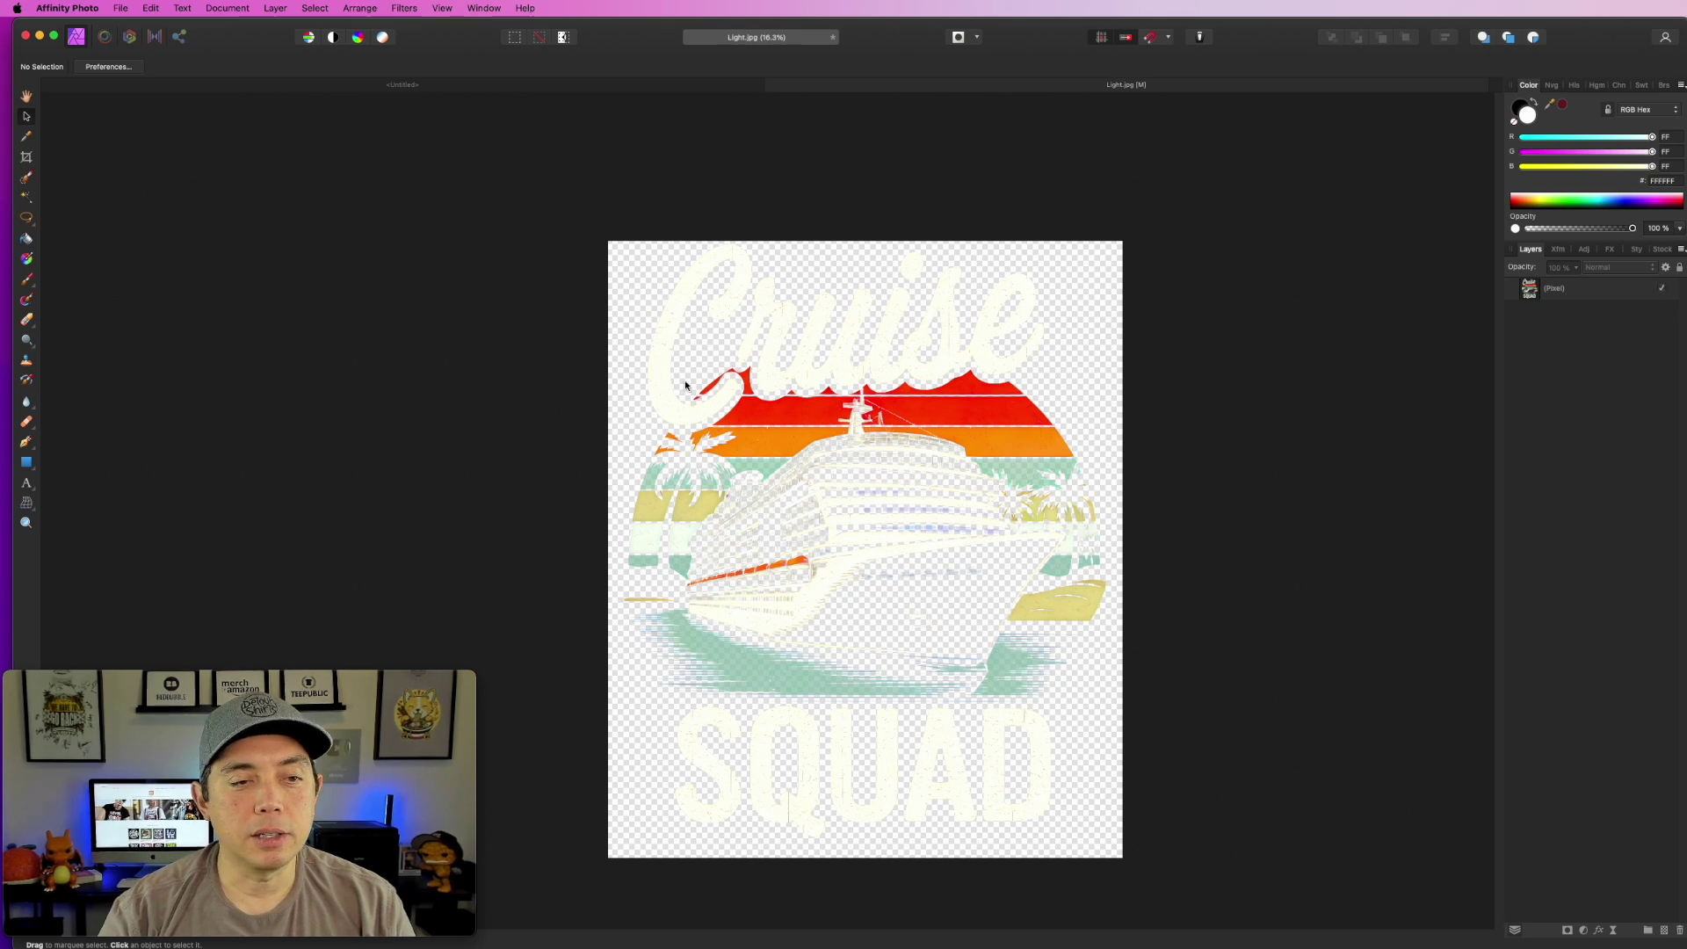
Switch to Preview and inspect the whole exported Cruise Squad.png, resizing and repositioning its window, and close it.
key("super+Tab")
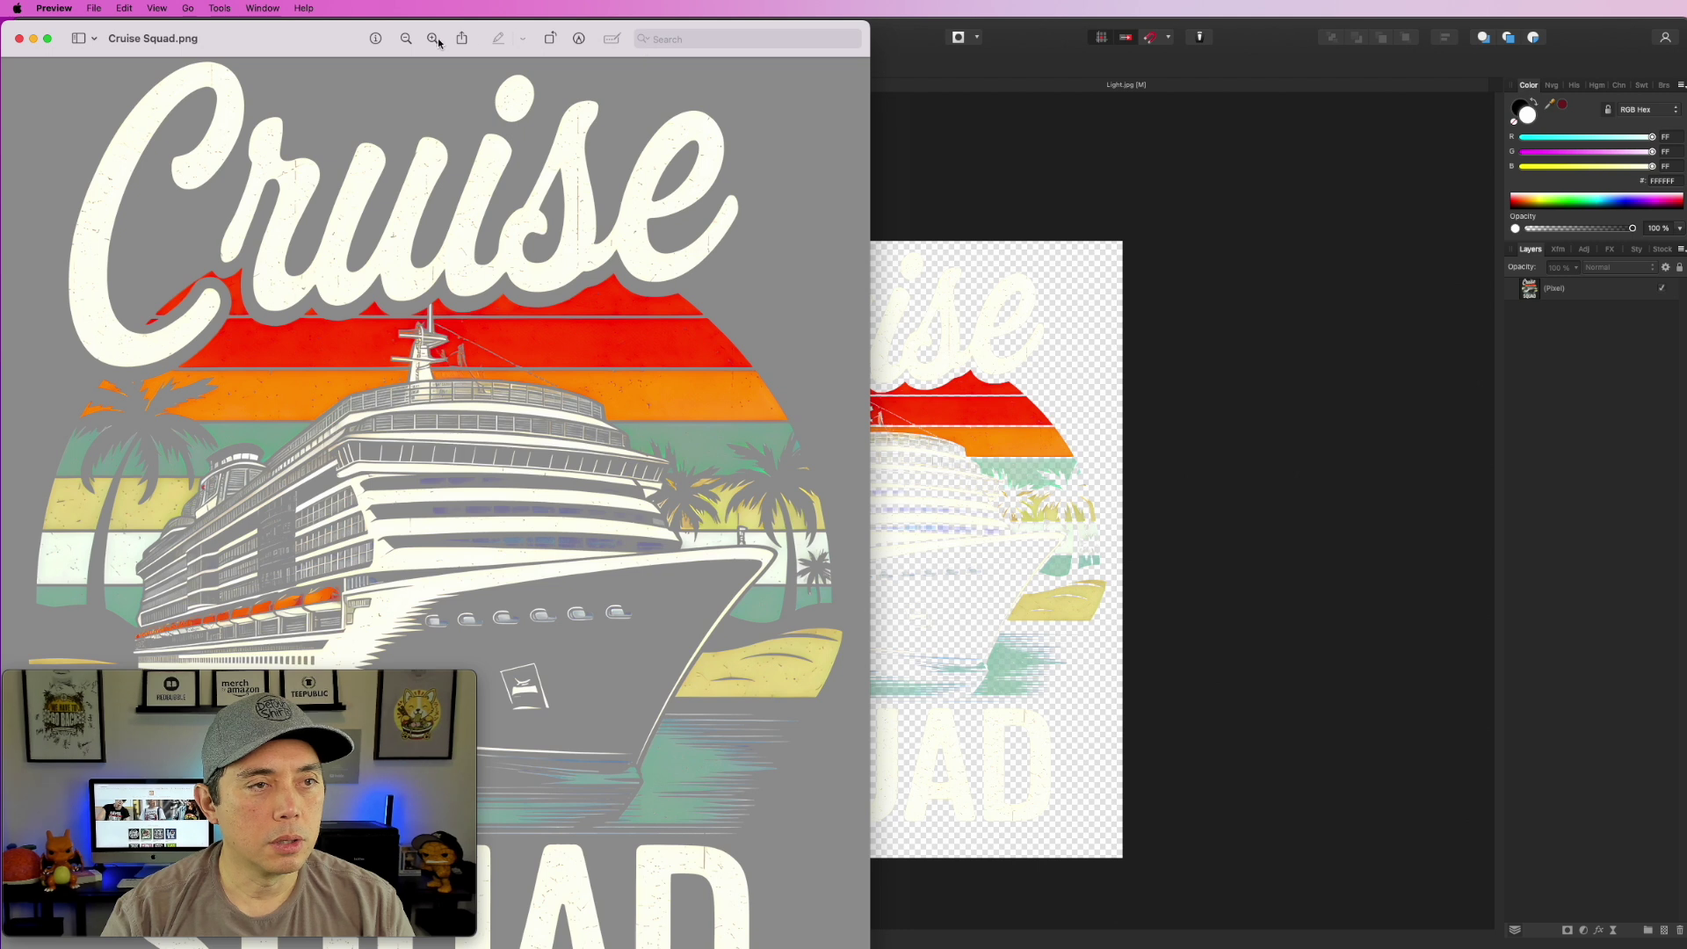
left_click_drag(173, 39, 606, 42)
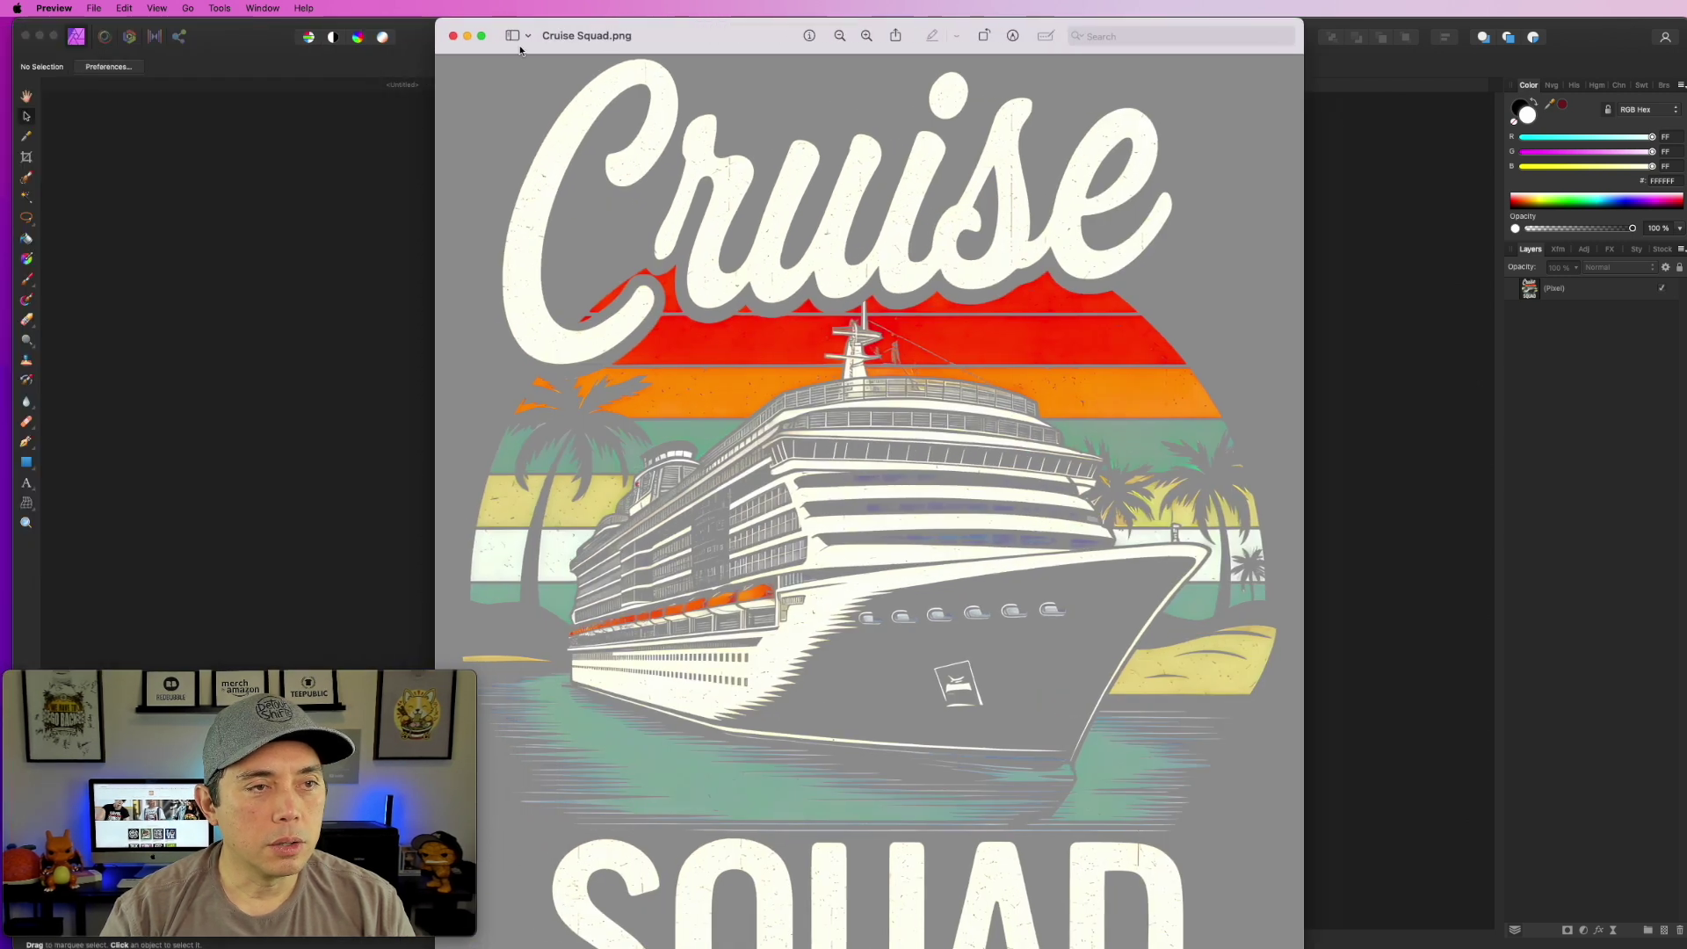
left_click_drag(437, 21, 698, 250)
left_click_drag(877, 262, 990, 64)
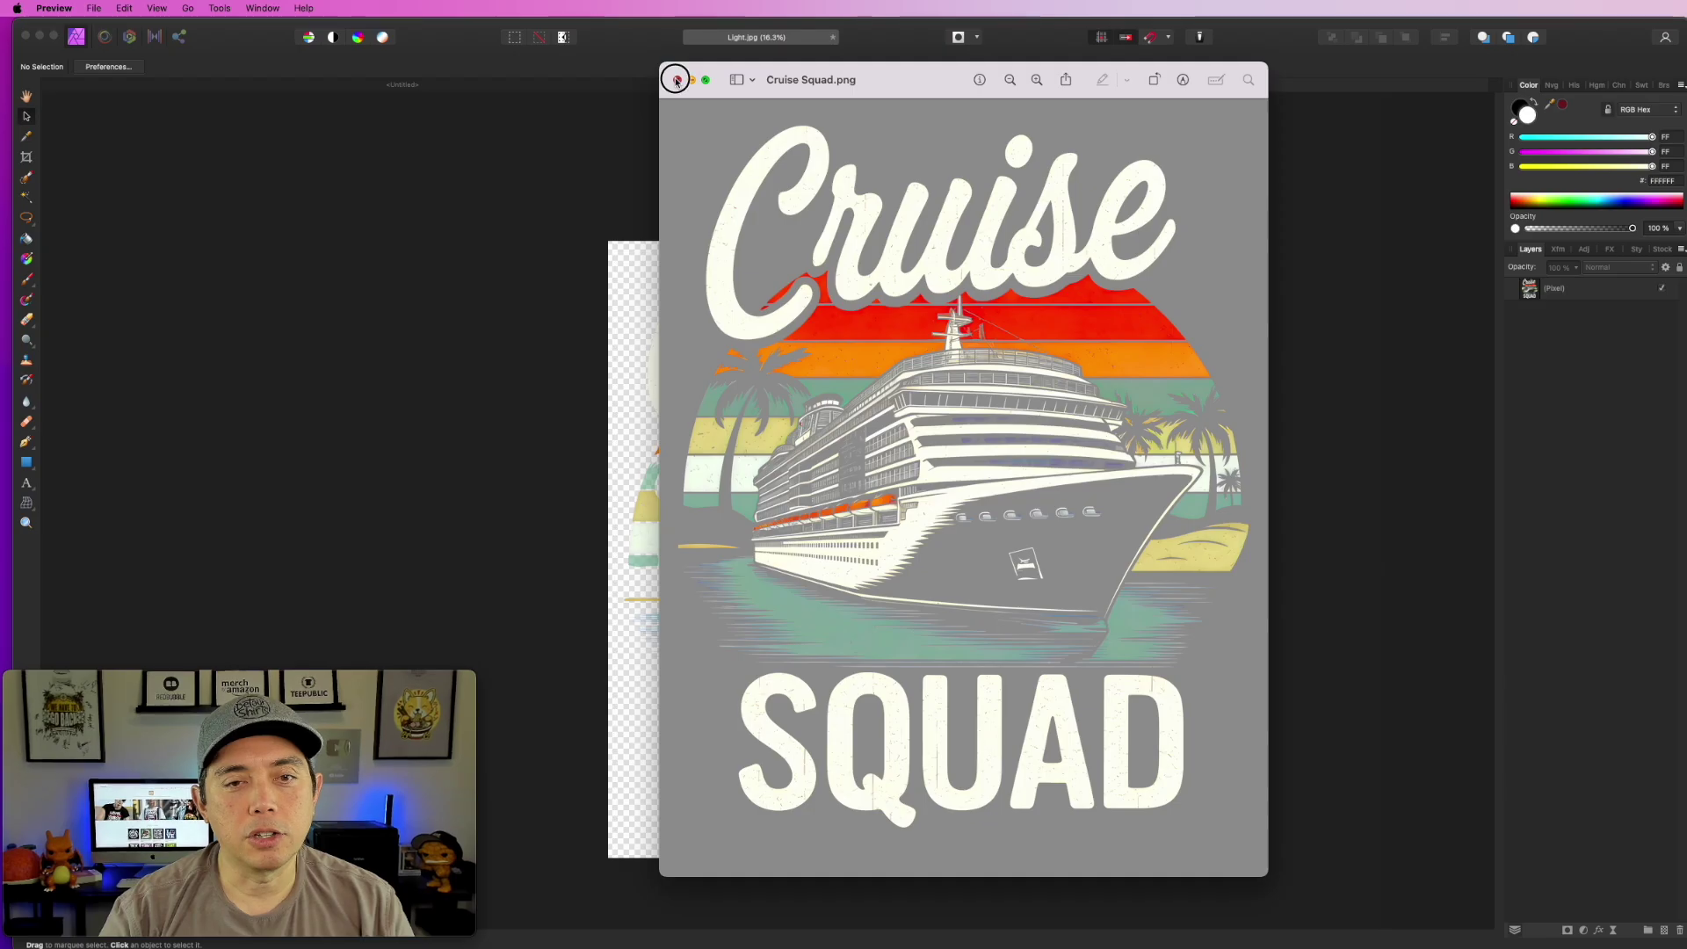
left_click(195, 43)
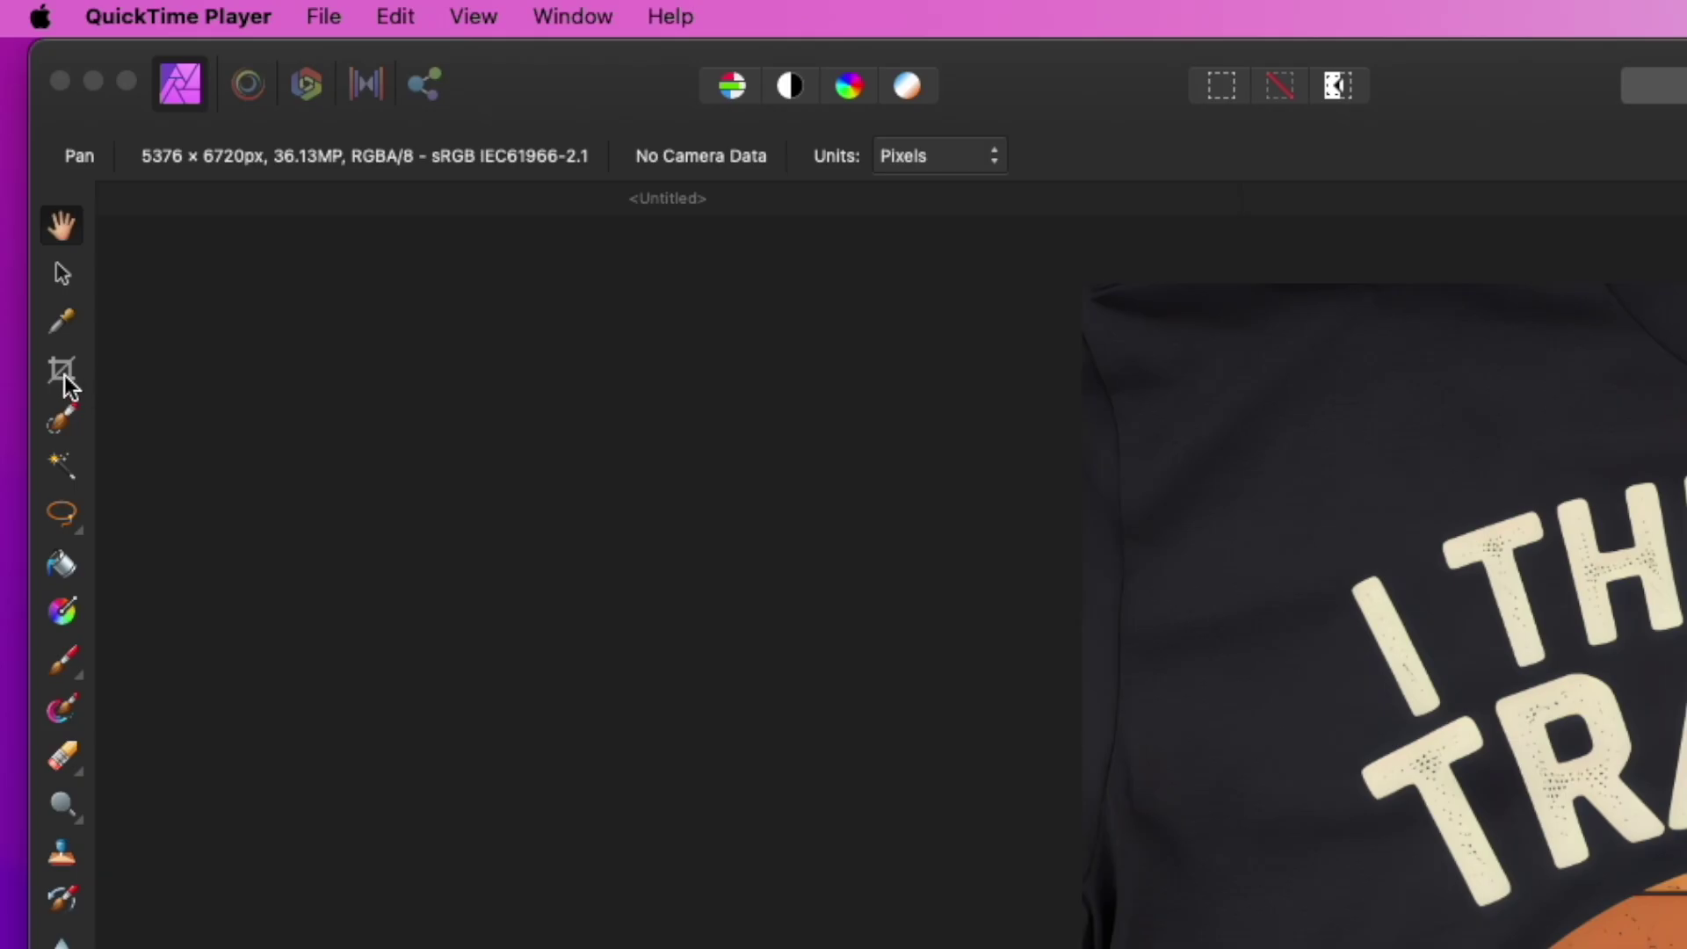
Crop the T-shirt photo closely around the trainer design to about 3976 x 5743 px.
left_click(32, 158)
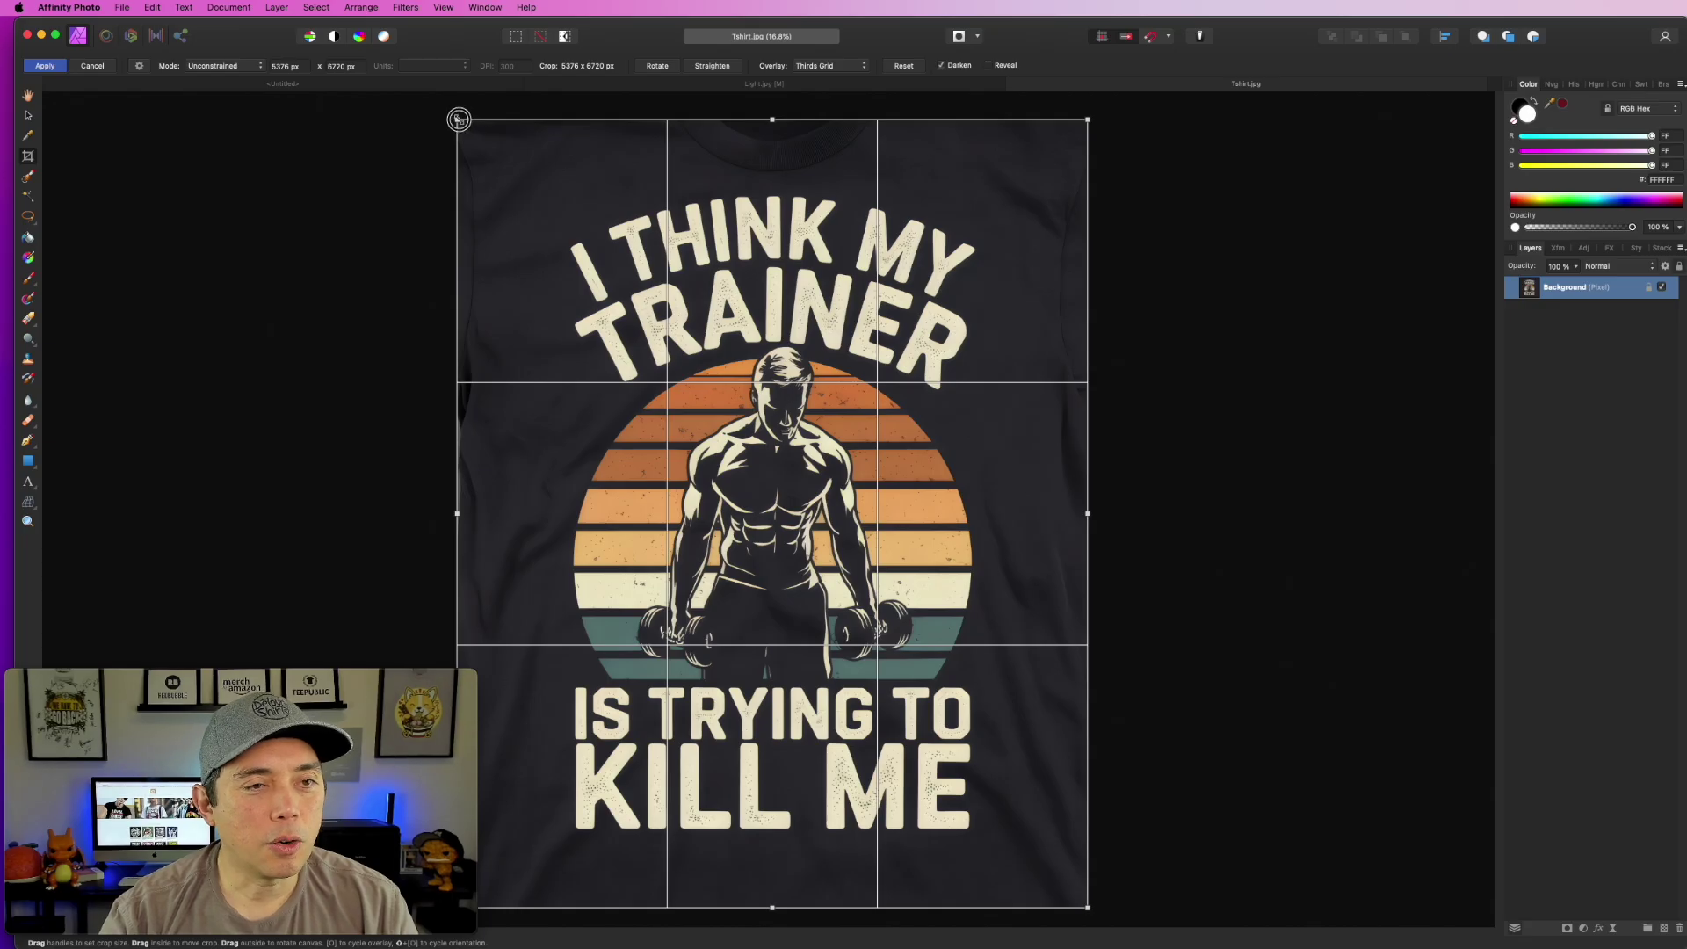
left_click_drag(1082, 284, 1238, 443)
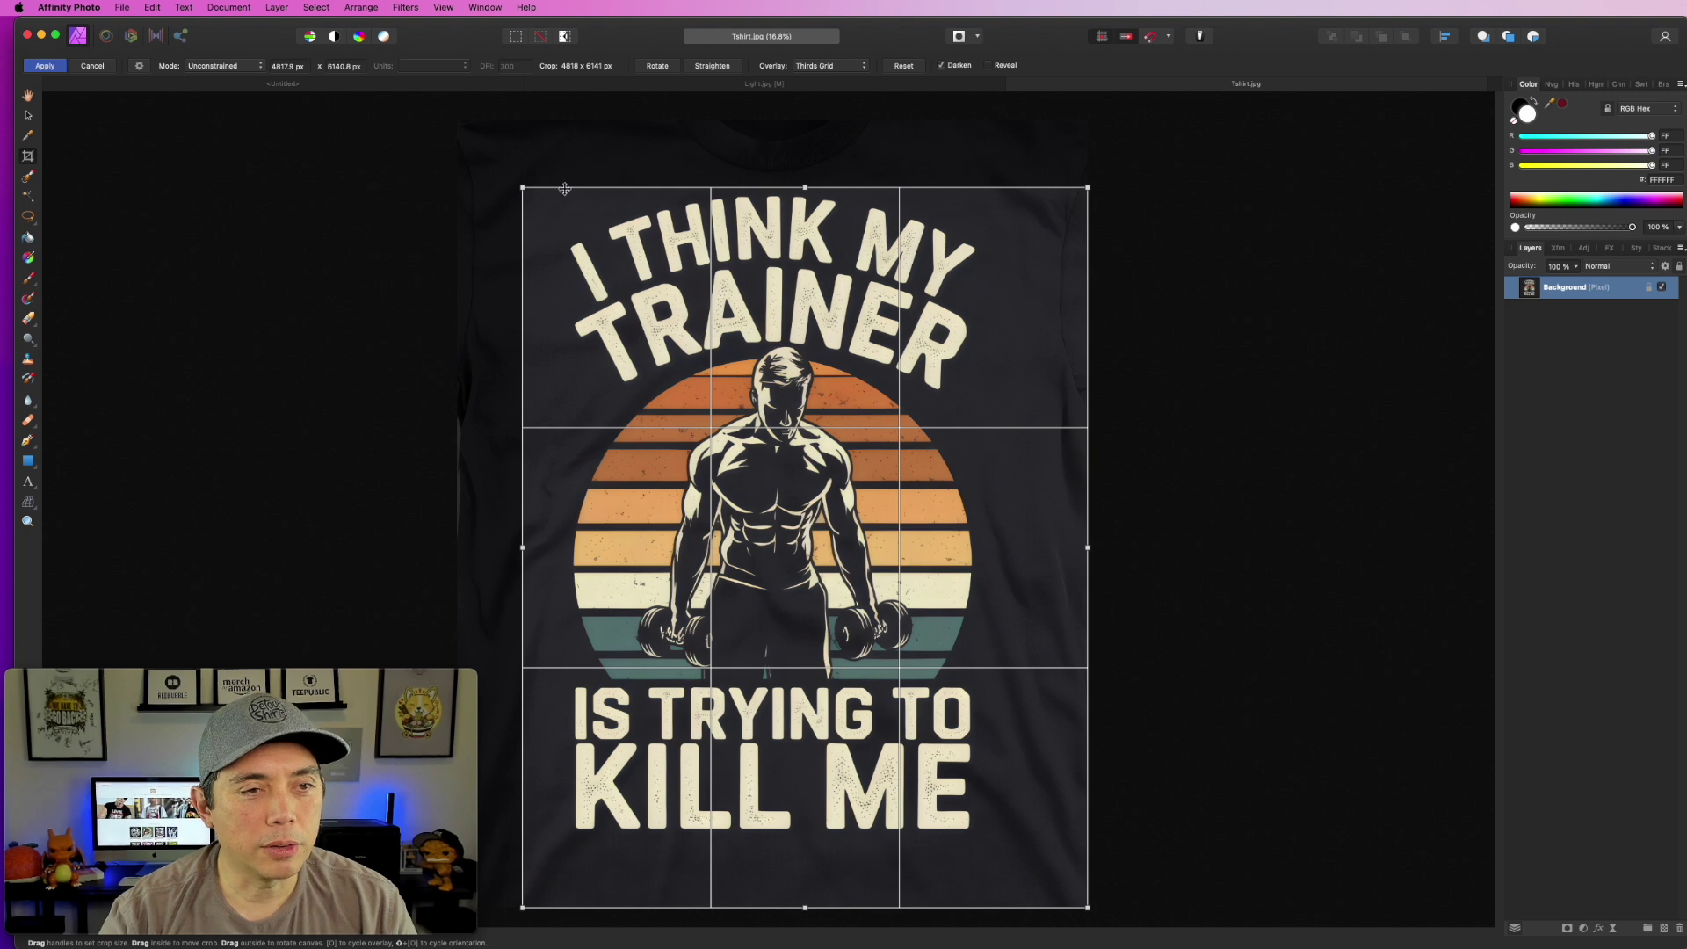
left_click_drag(523, 187, 539, 187)
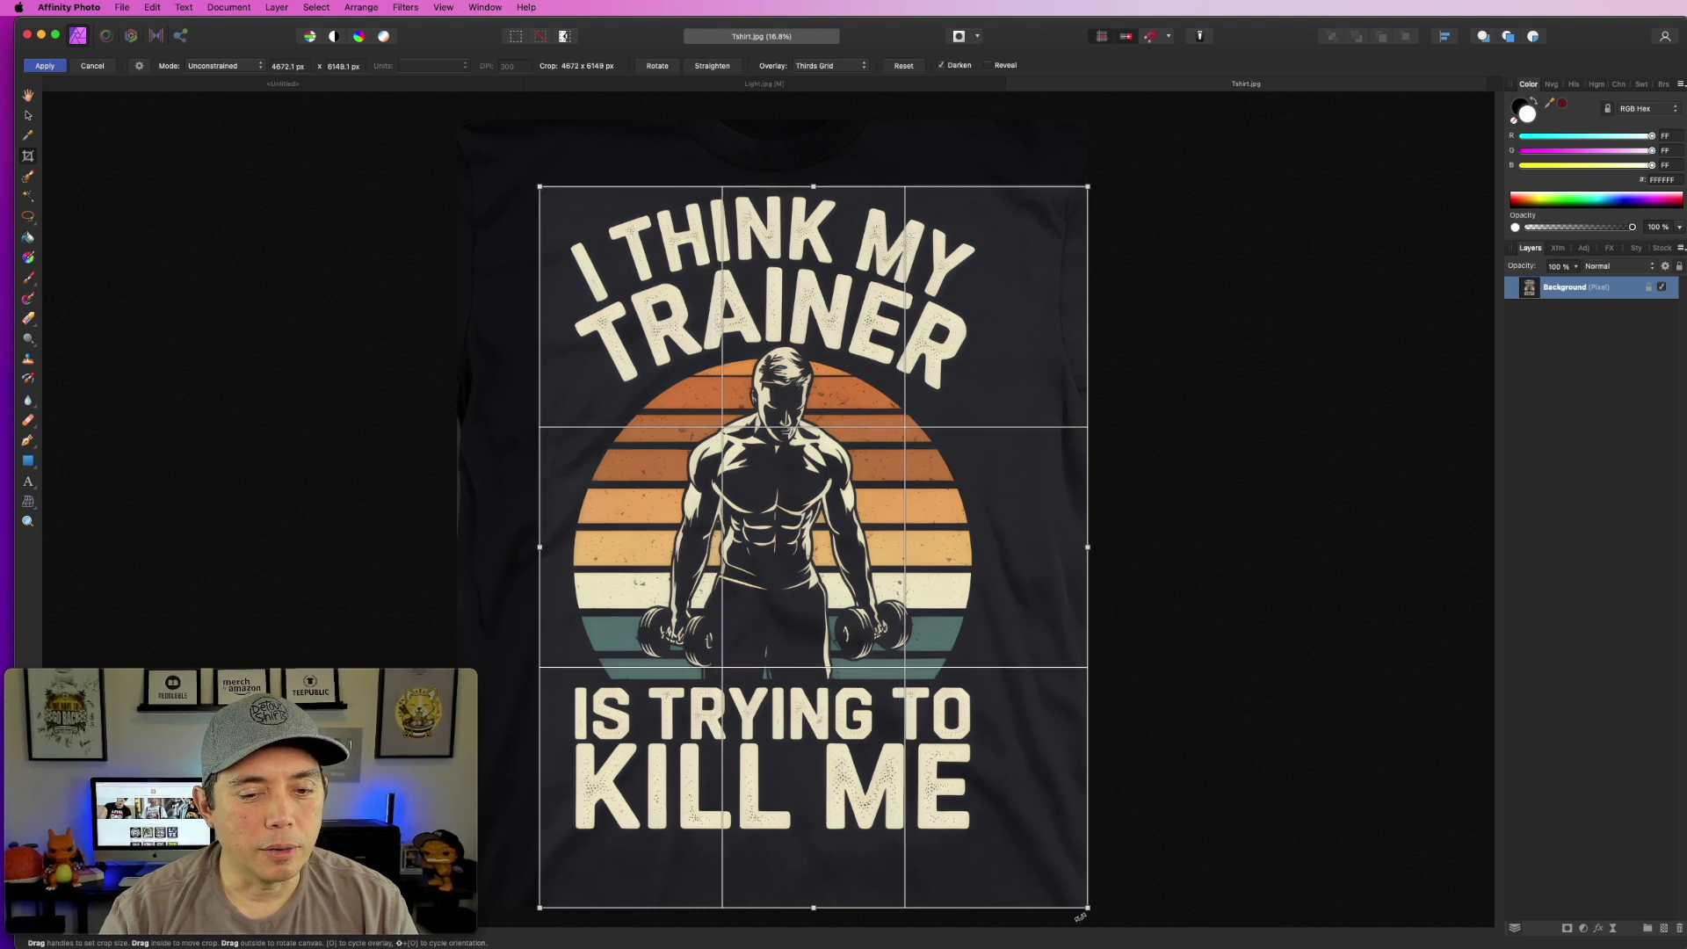
left_click_drag(1088, 908, 1006, 861)
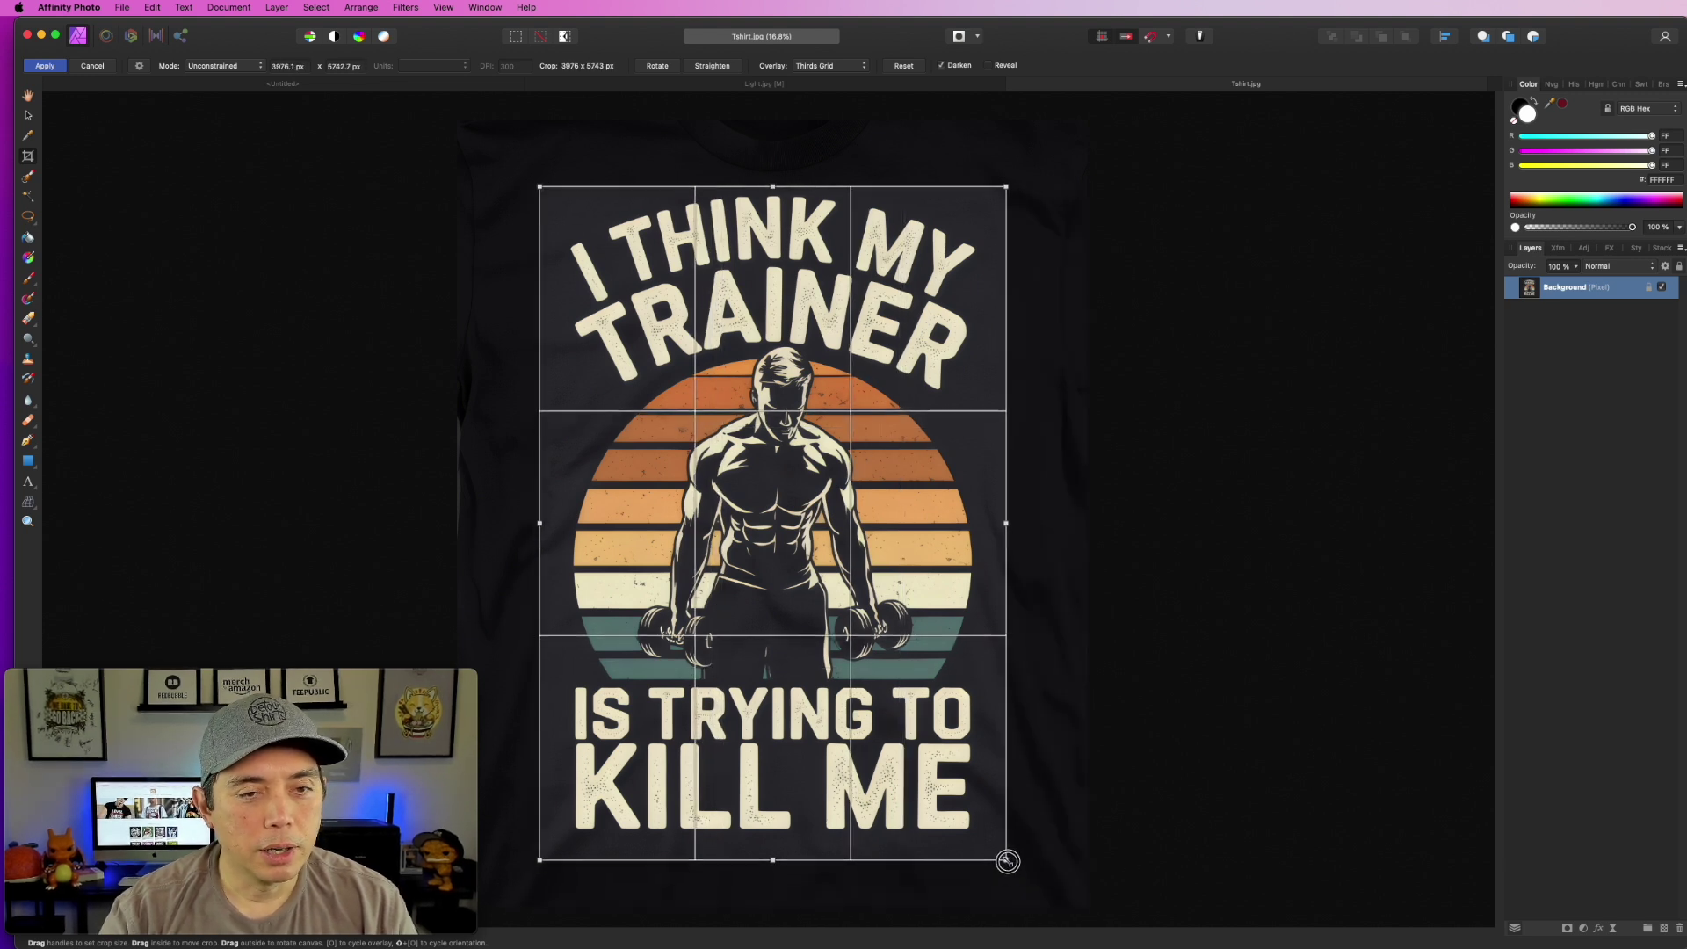
key("Return")
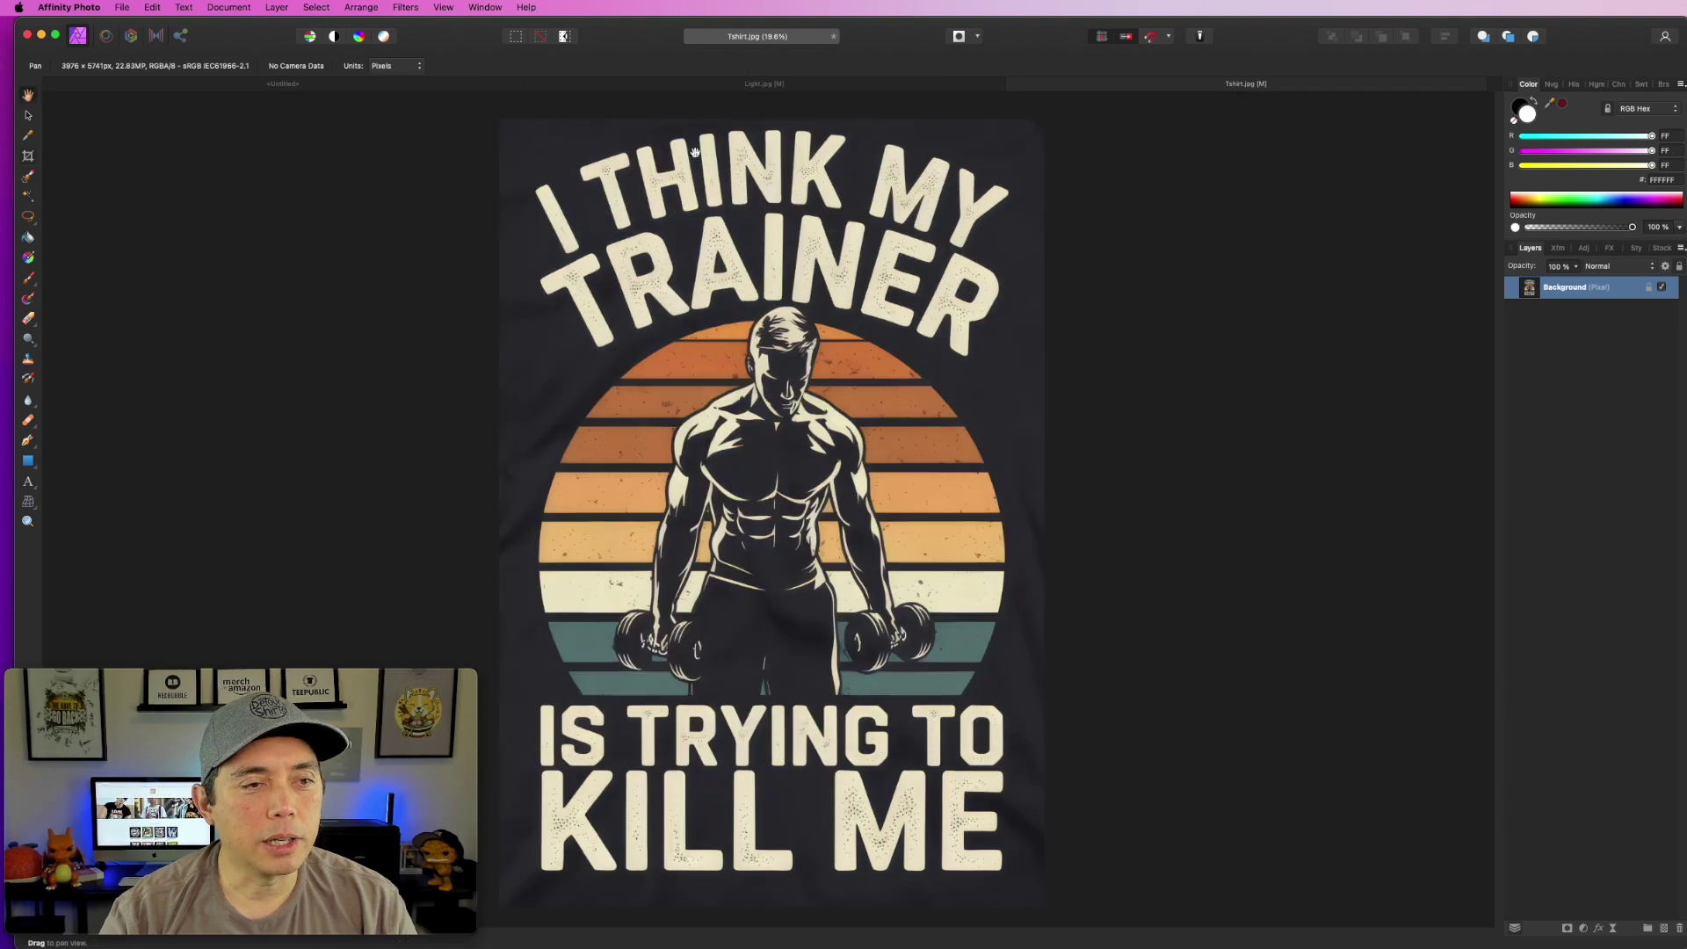
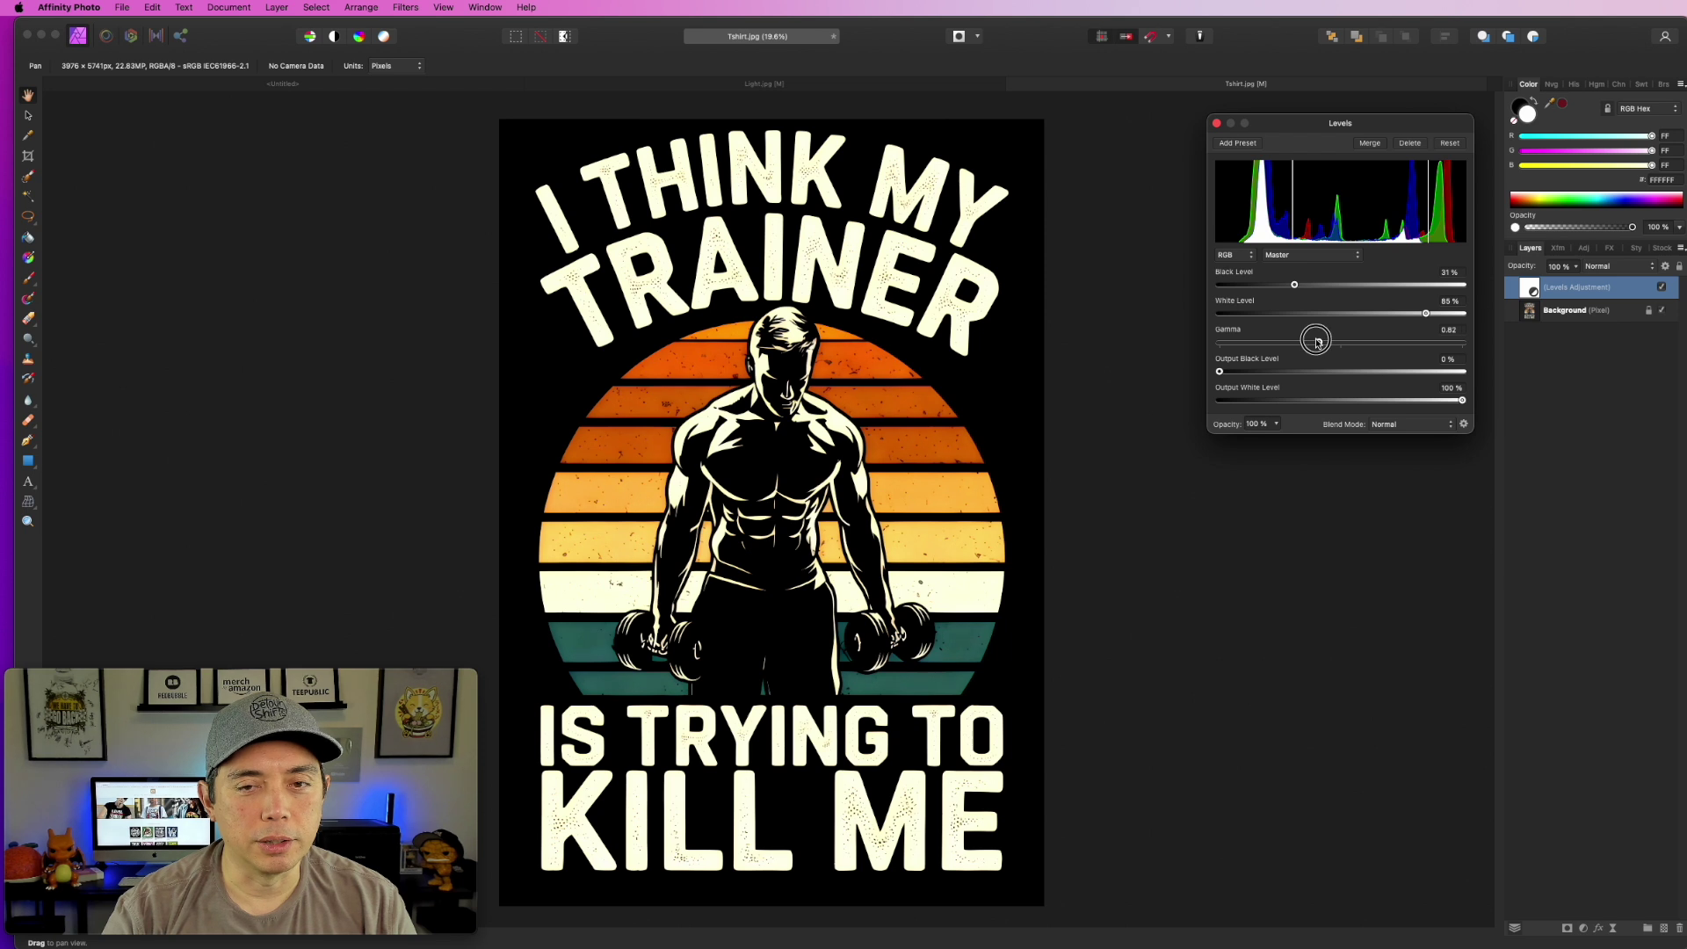
Set the Levels gamma to about 0.67 and merge the visible layers into a new pixel layer.
left_click(1119, 382)
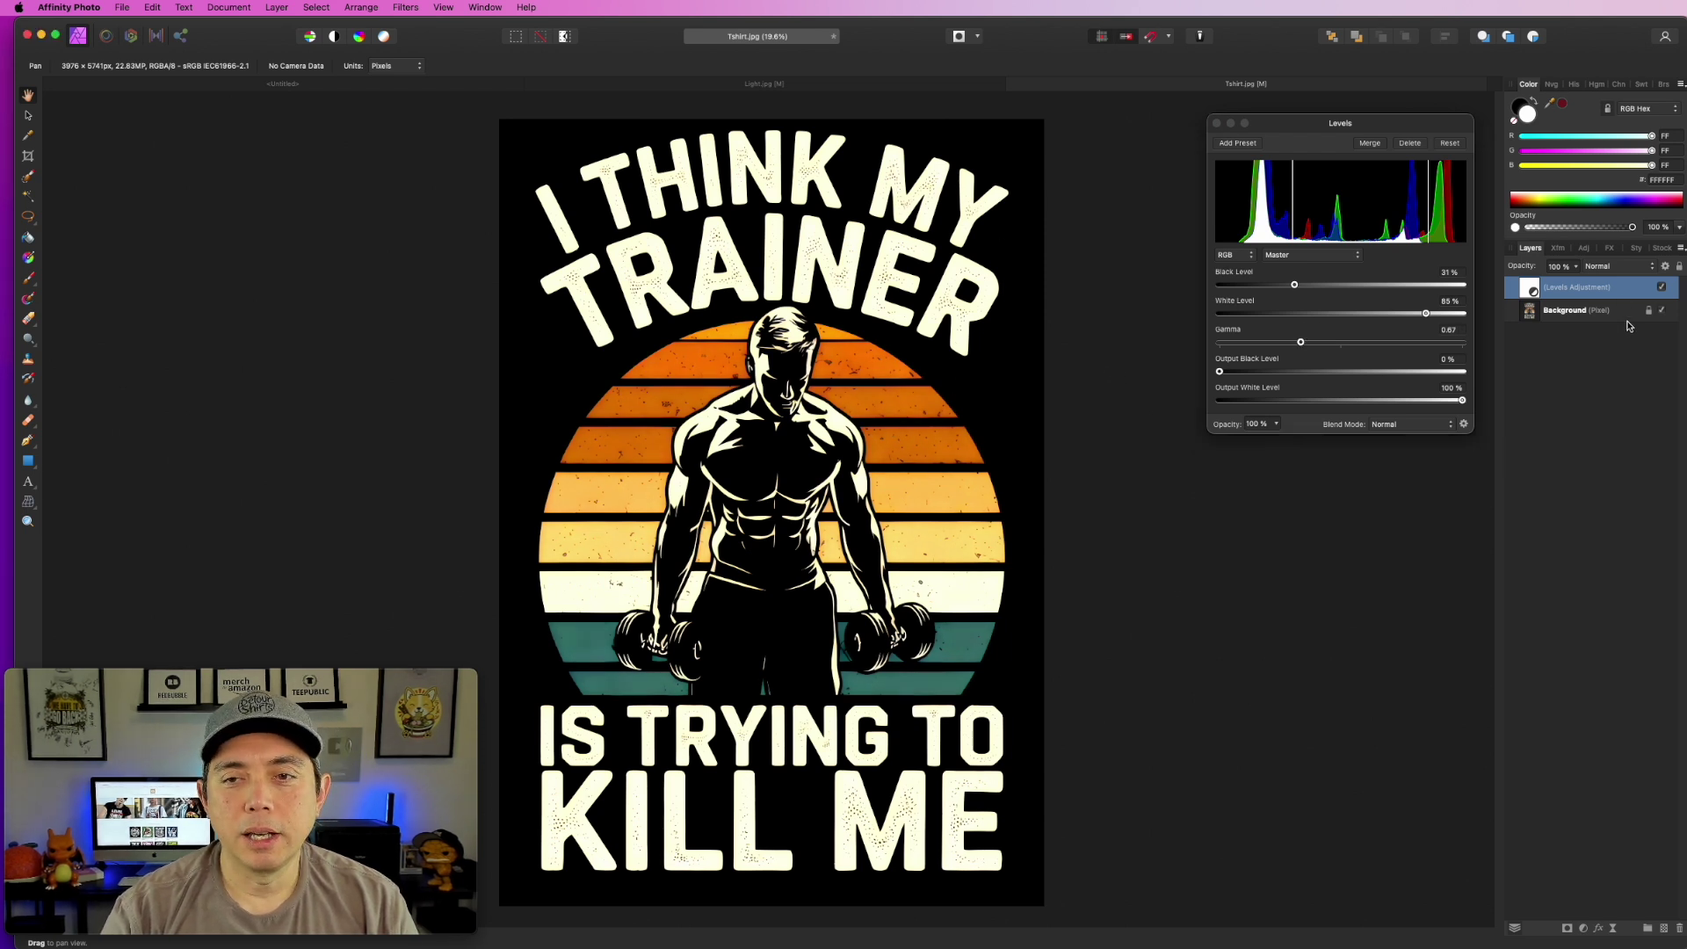
left_click(1577, 313, "shift")
right_click(1577, 313)
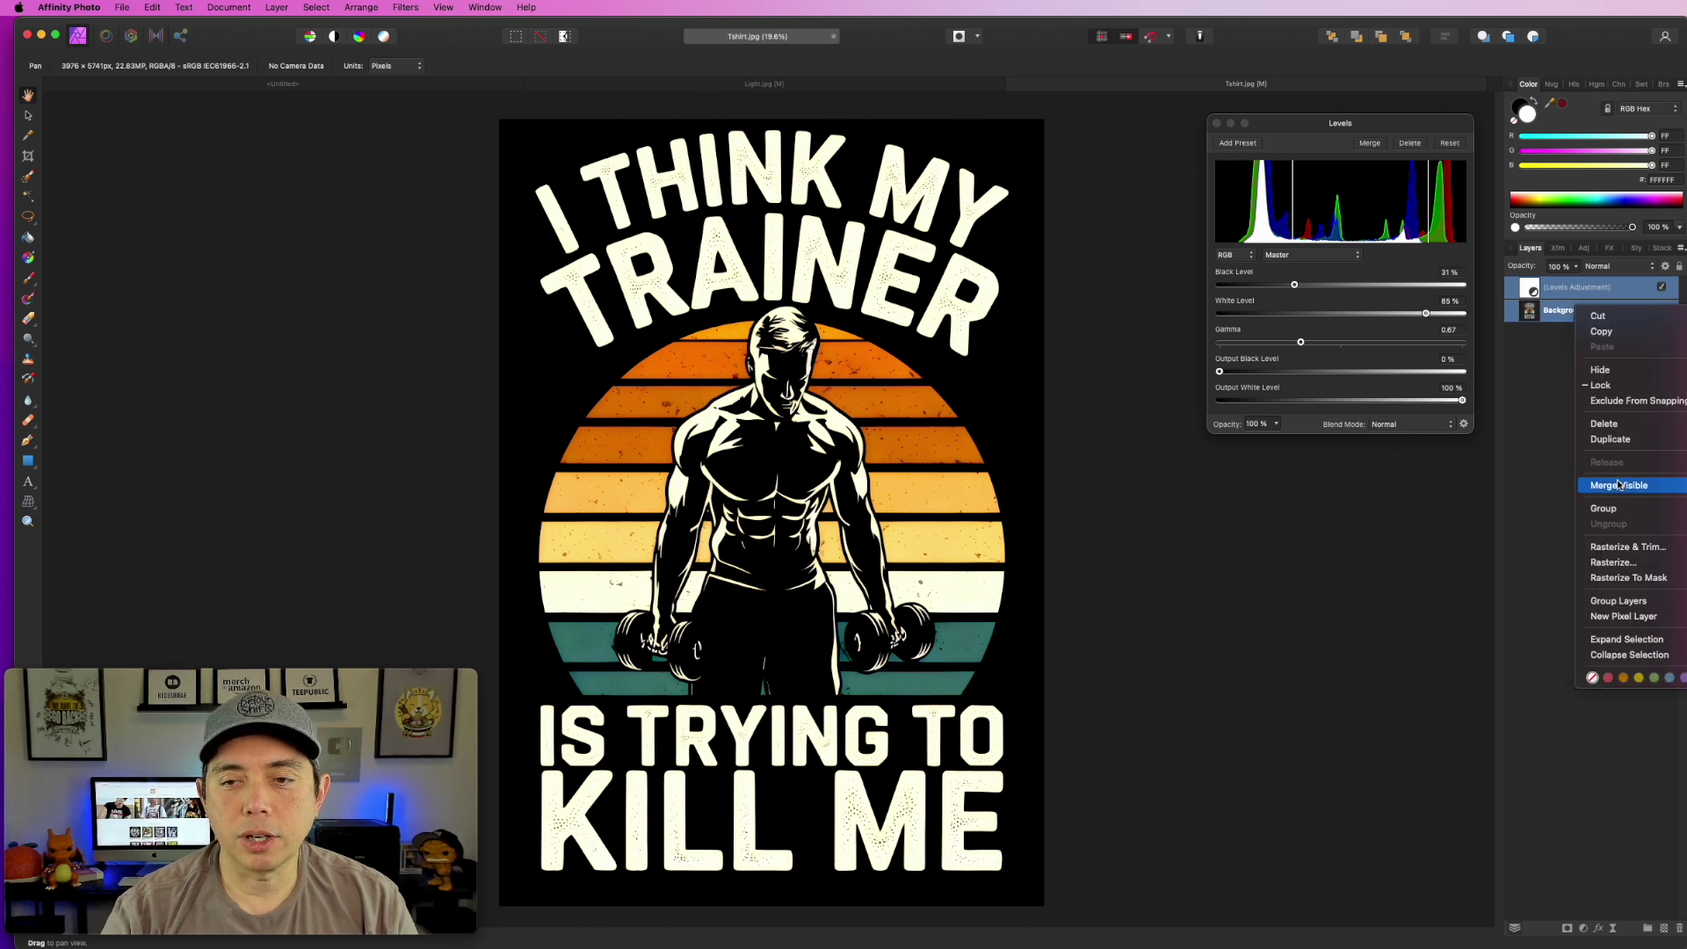
left_click(1526, 346)
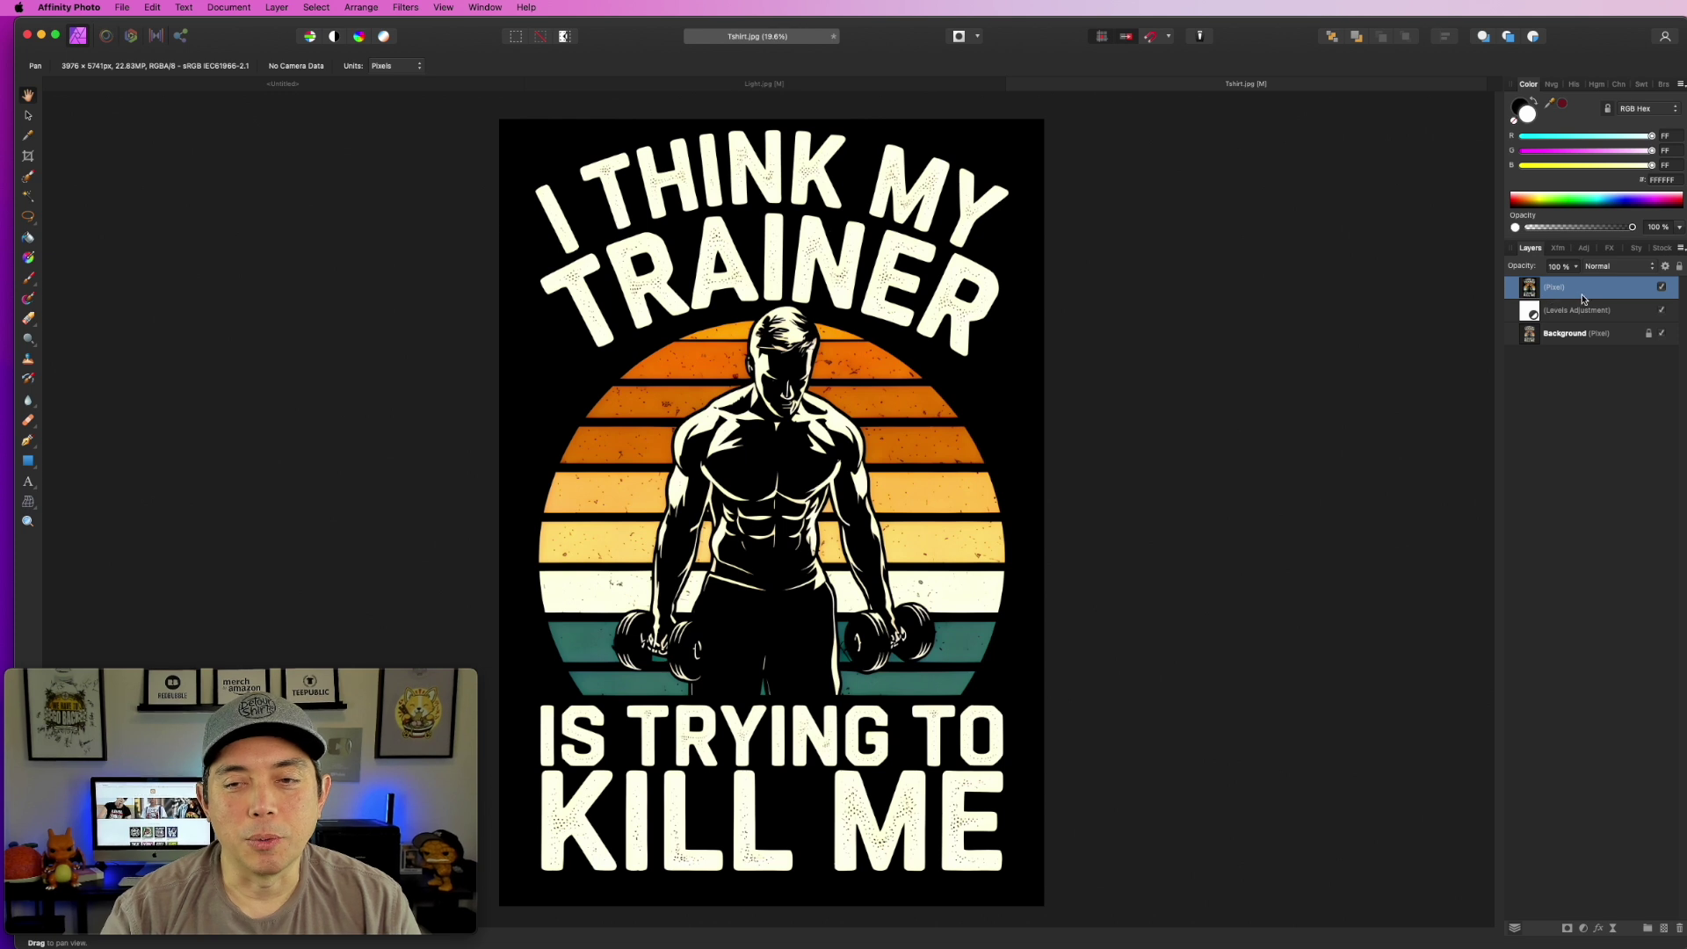
Delete the Levels adjustment and Background layers, keeping only the merged pixel layer.
left_click(1567, 315)
left_click(1570, 338, "shift")
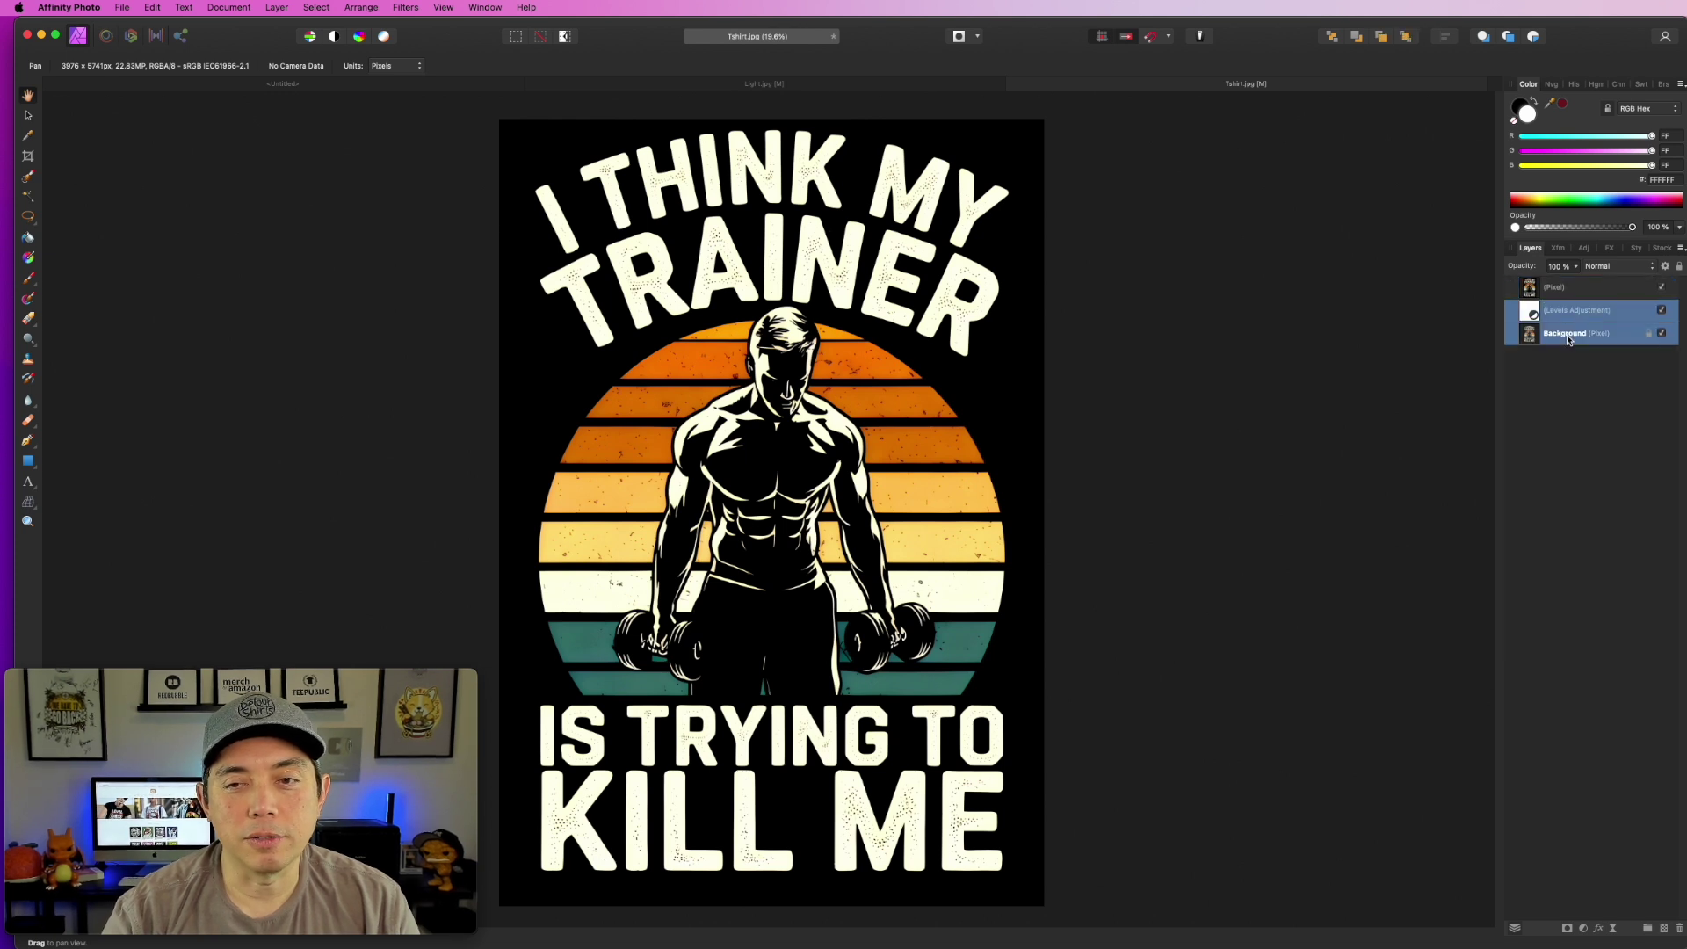
key("Delete")
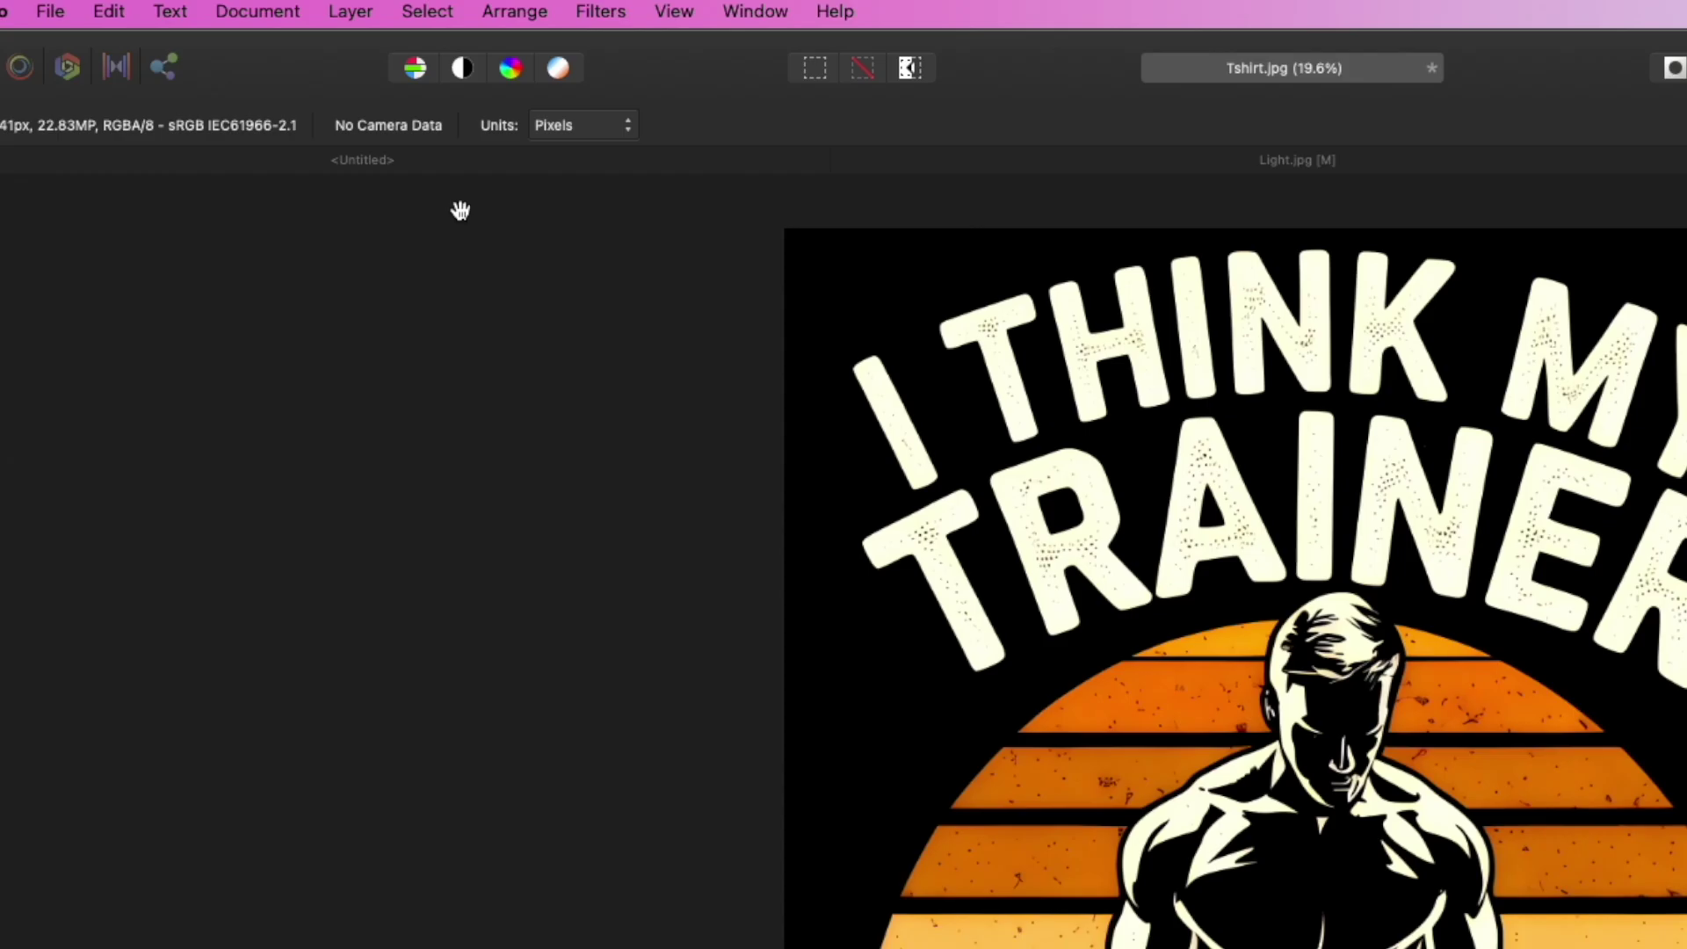
Remove the black from the trainer design by inverting the layer, applying Erase White Paper and inverting it back.
left_click(327, 8)
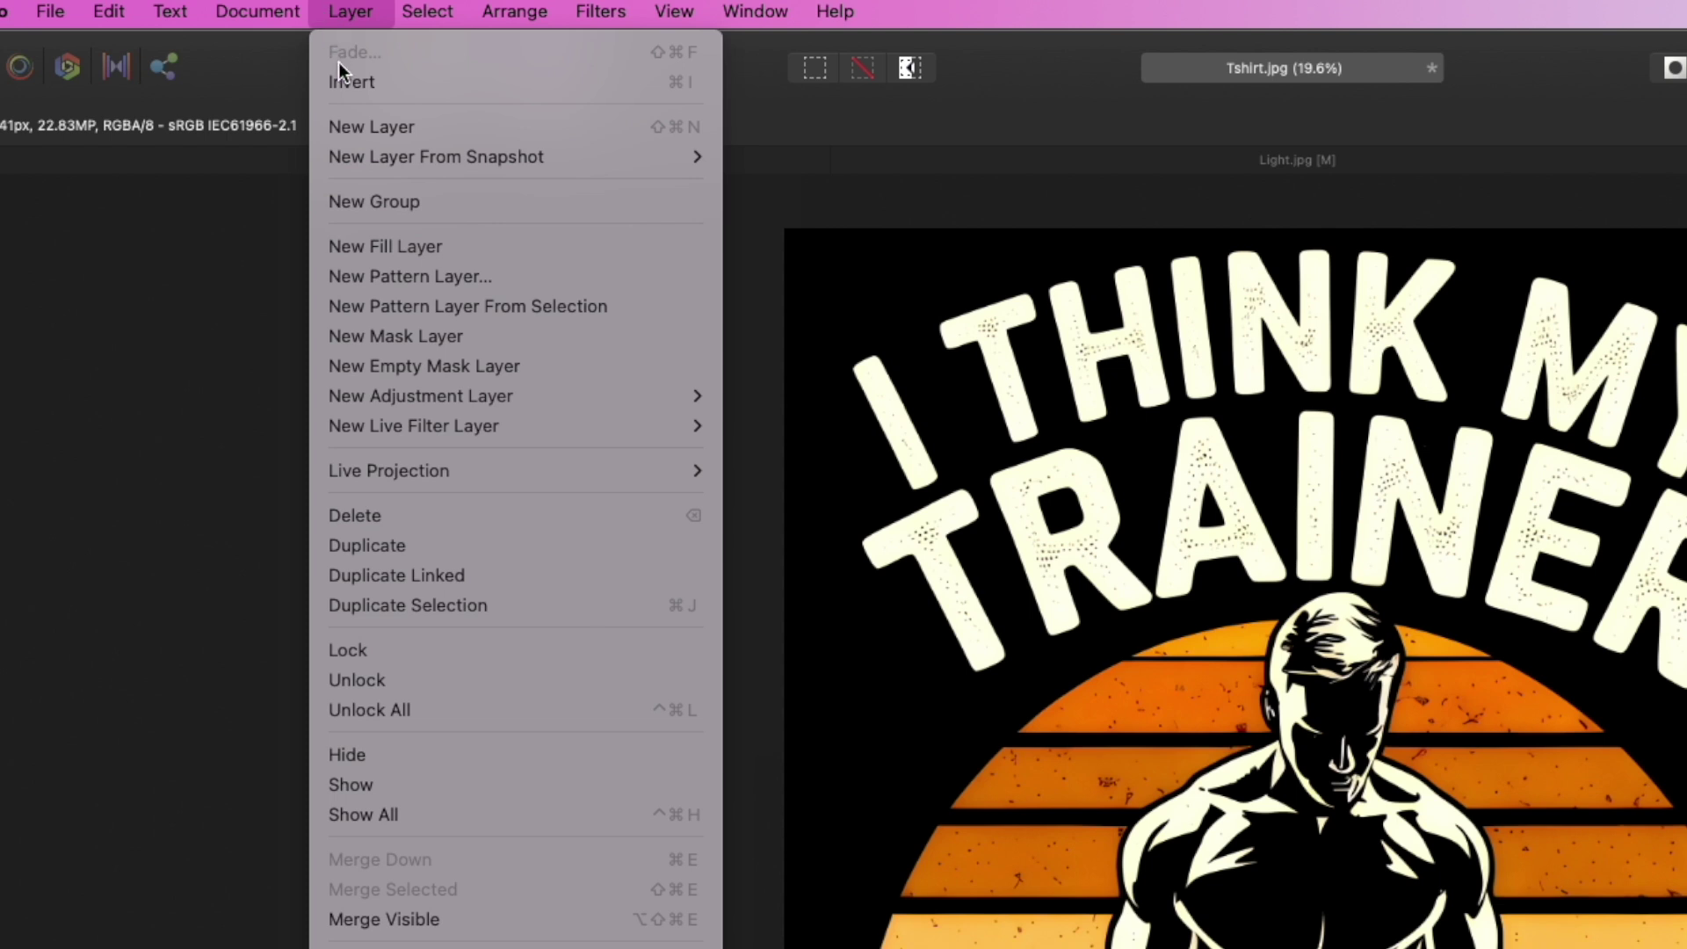
key("super+i")
left_click(601, 12)
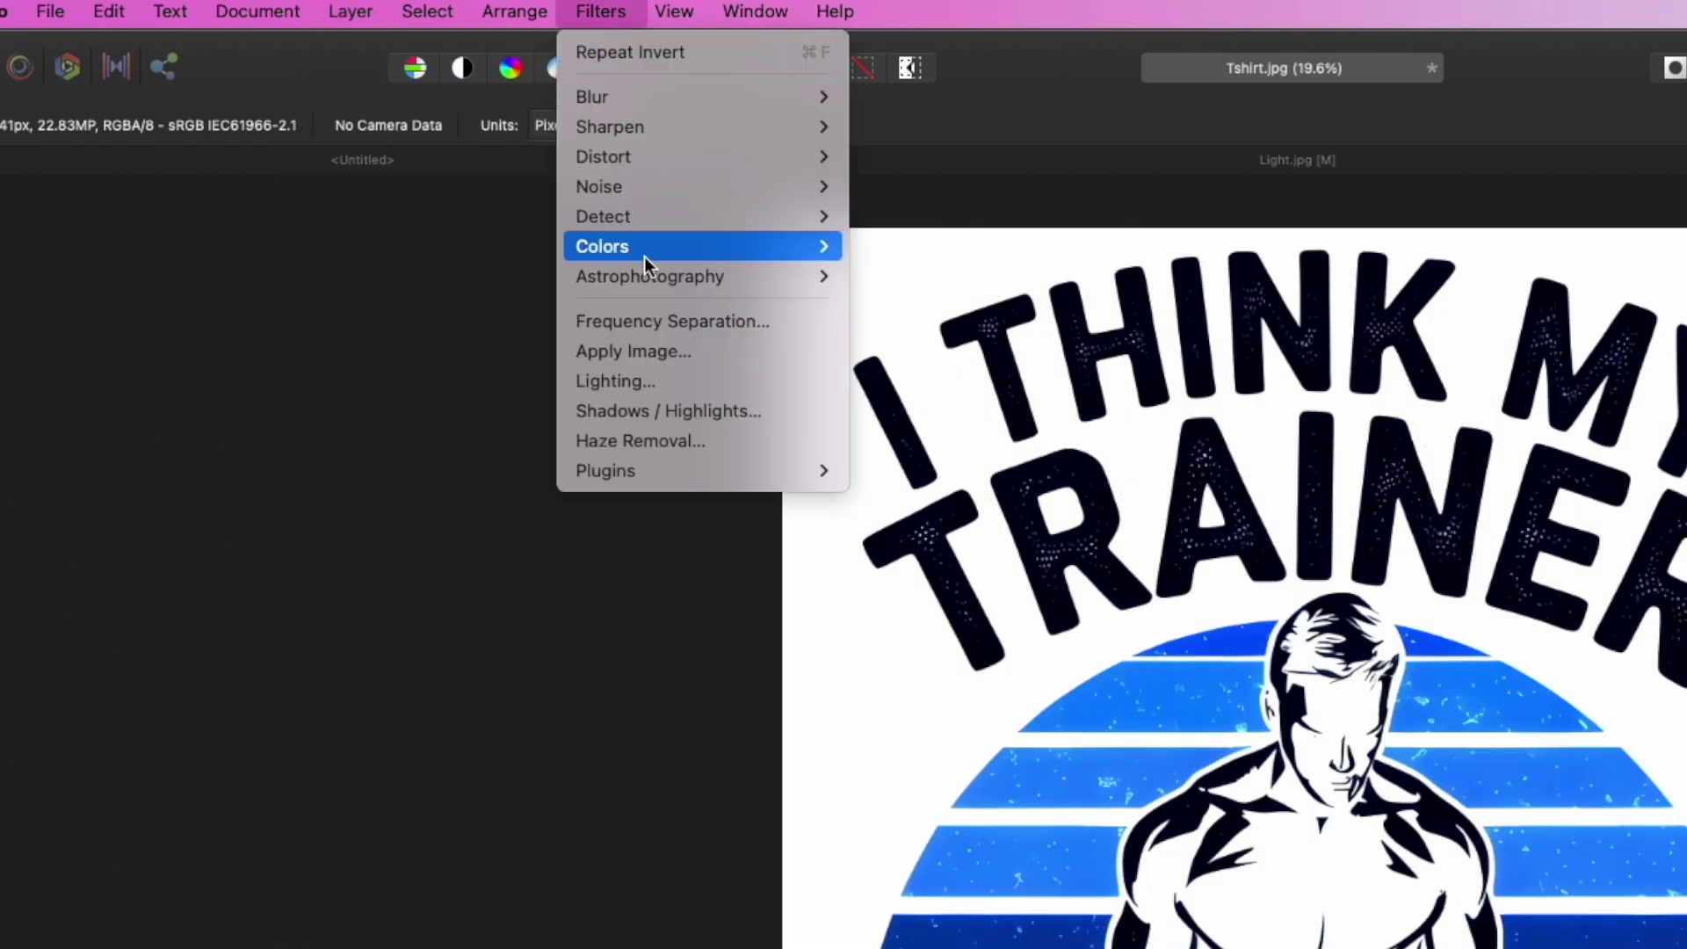
mouse_move(645, 253)
left_click(952, 626)
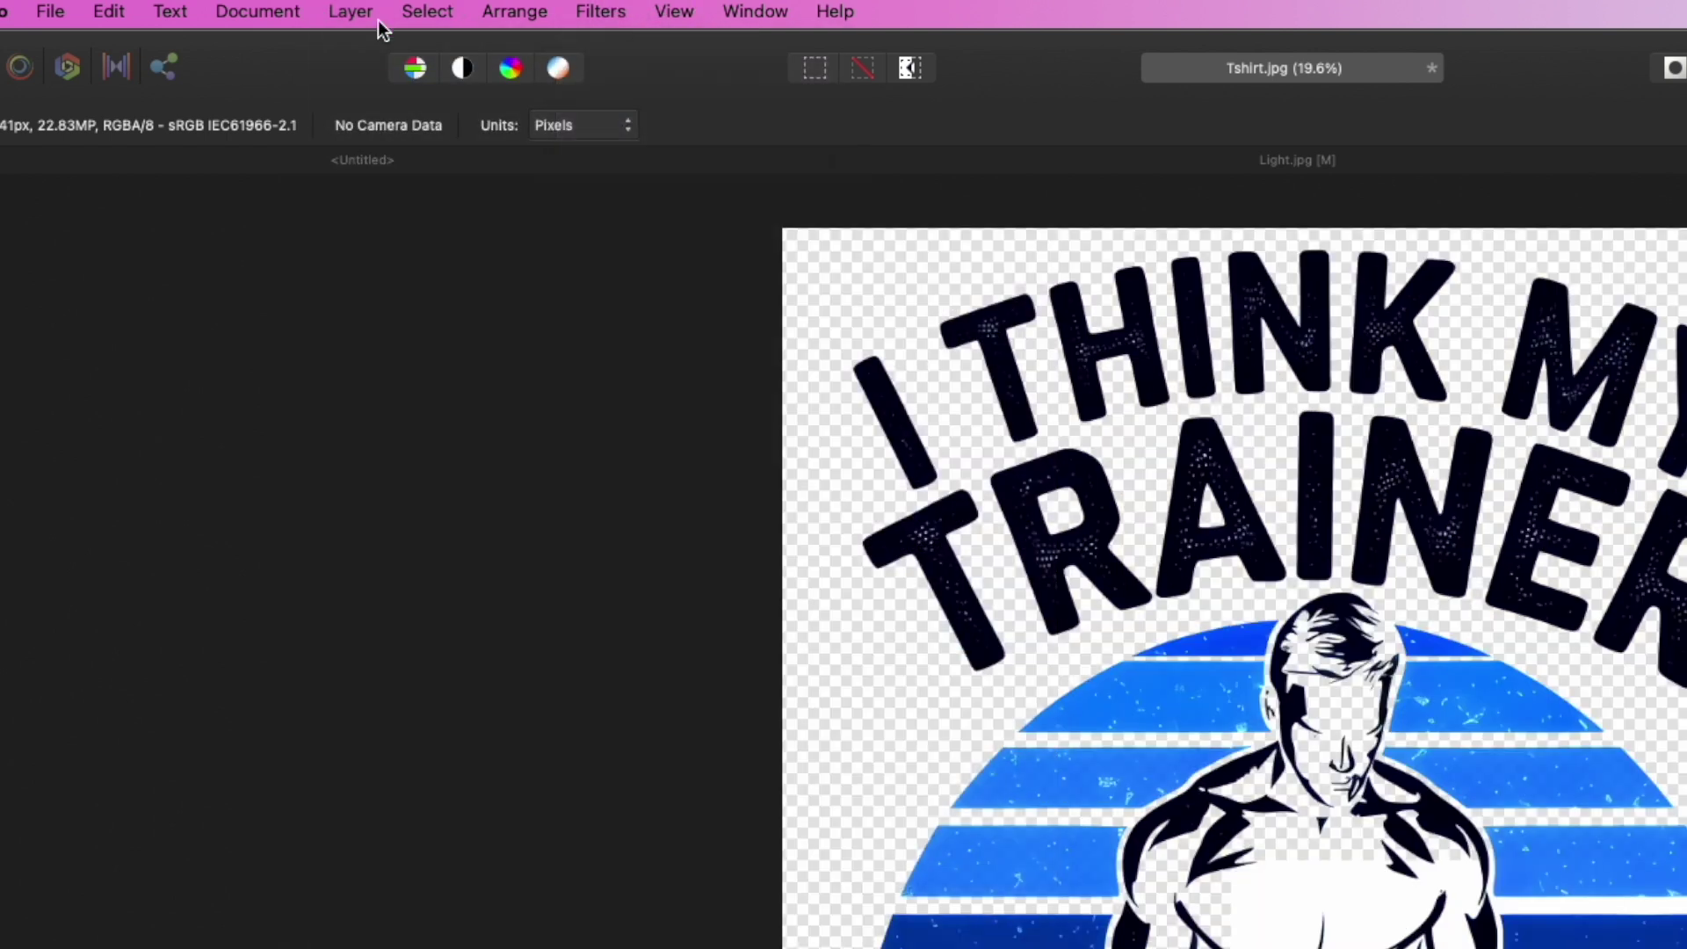
left_click(345, 11)
left_click(372, 88)
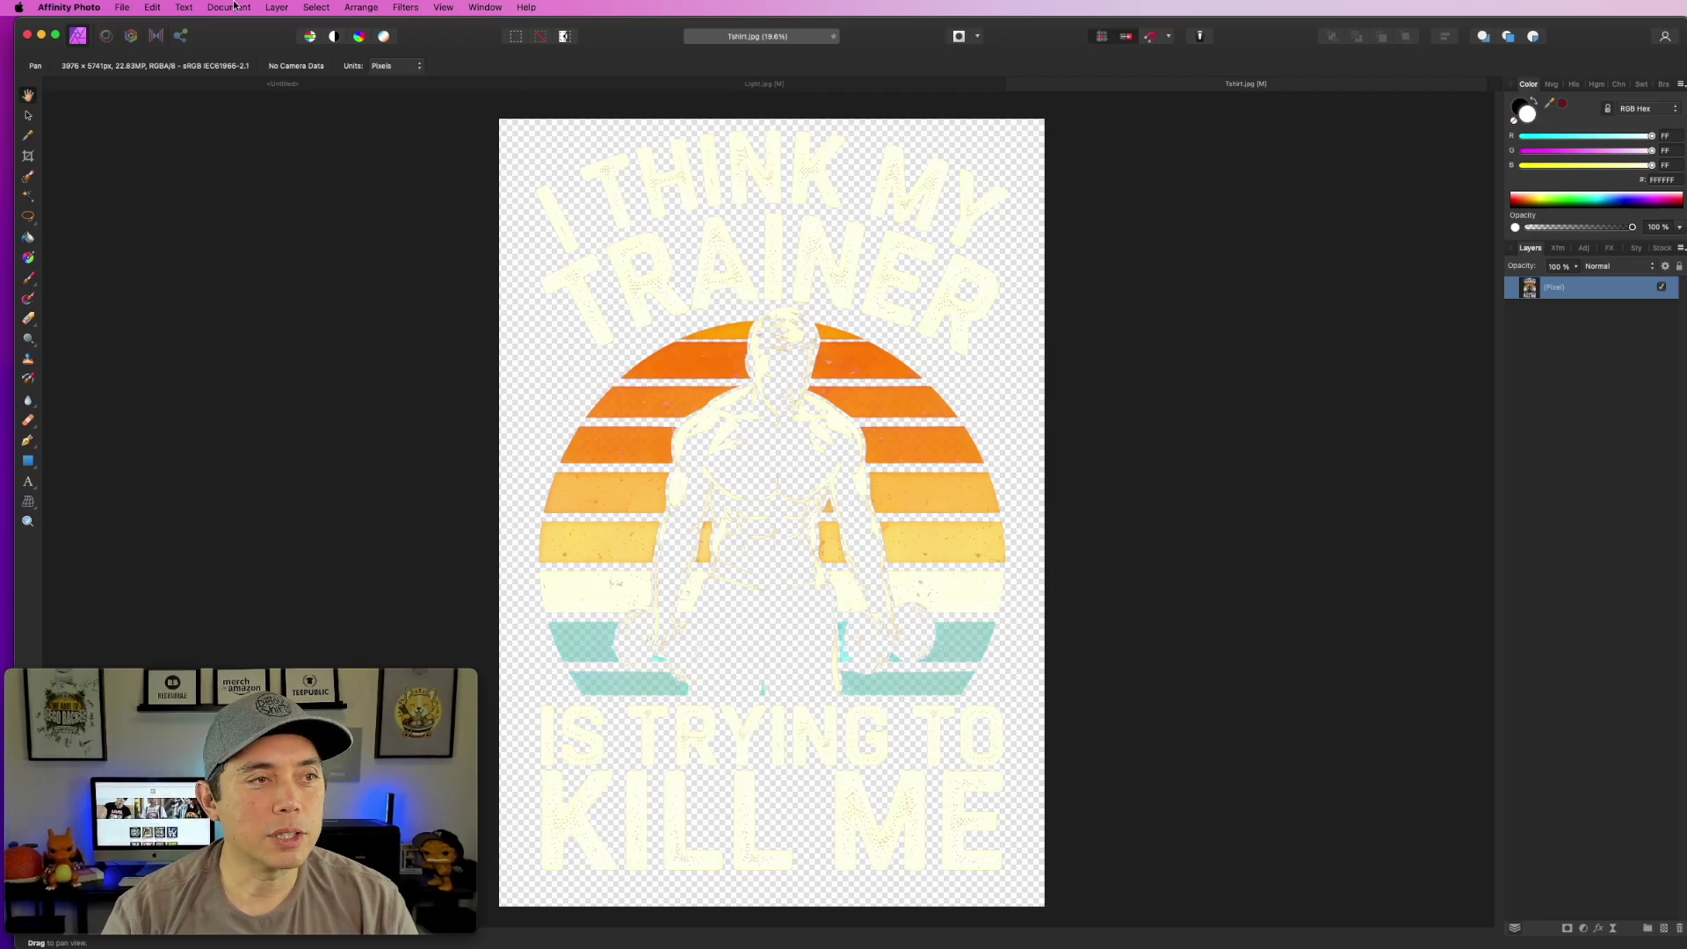
Resize the trainer document's canvas to 4500 x 5400 px with the anchor at the centre.
left_click(229, 7)
left_click(231, 121)
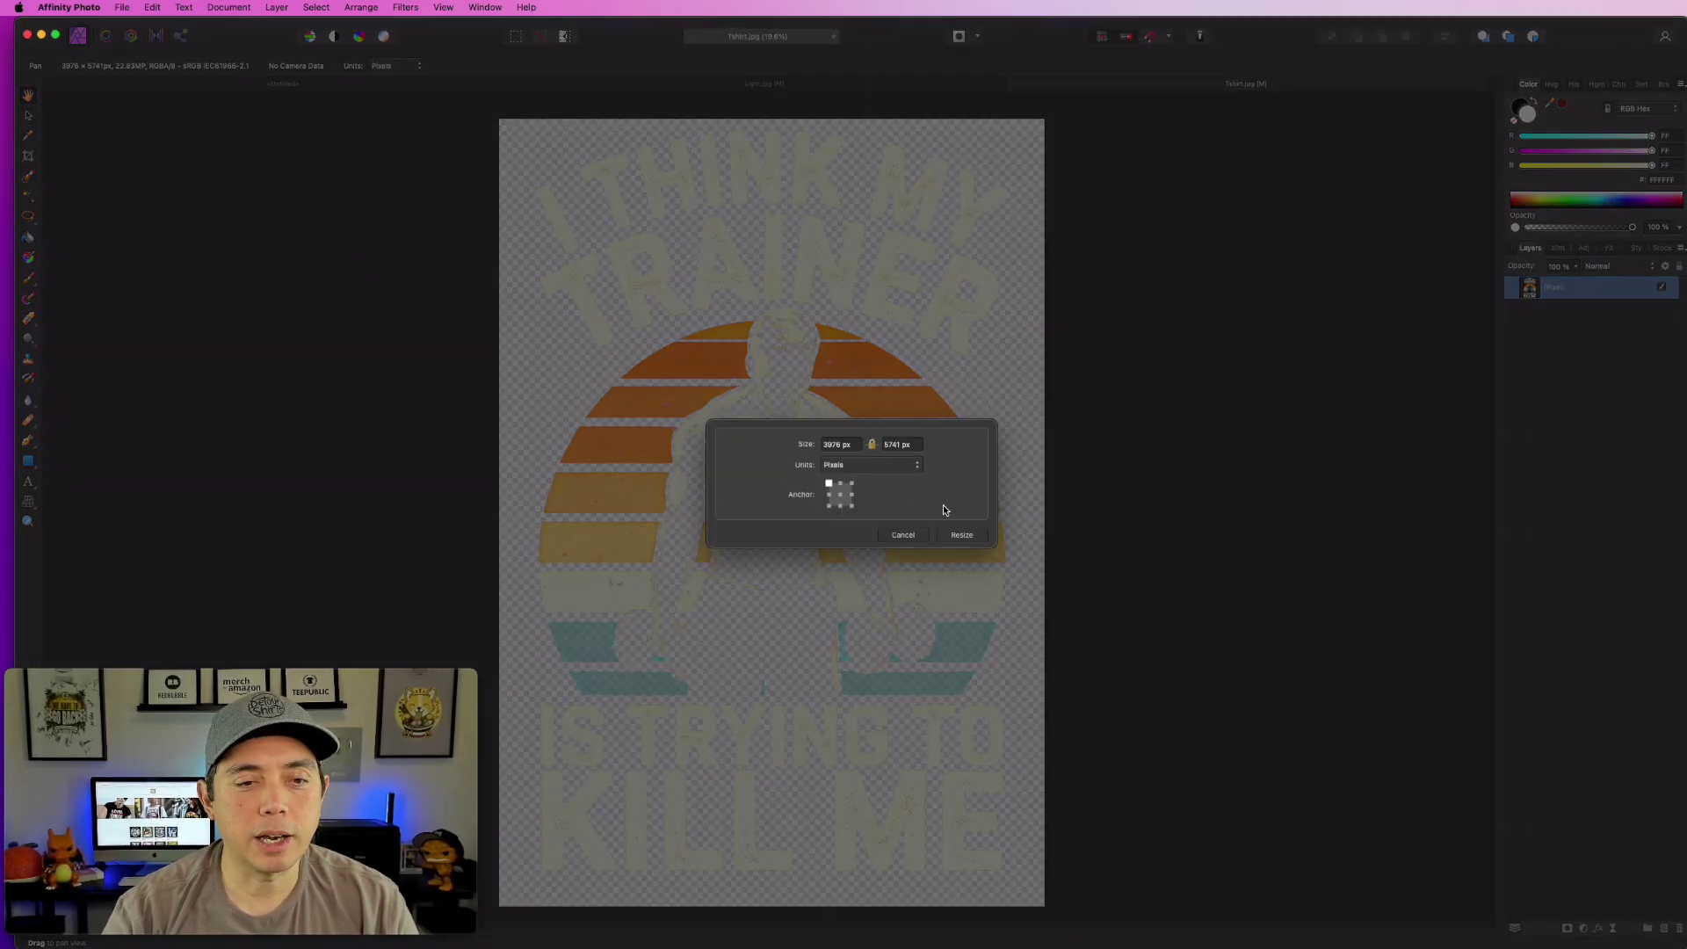
double_click(831, 444)
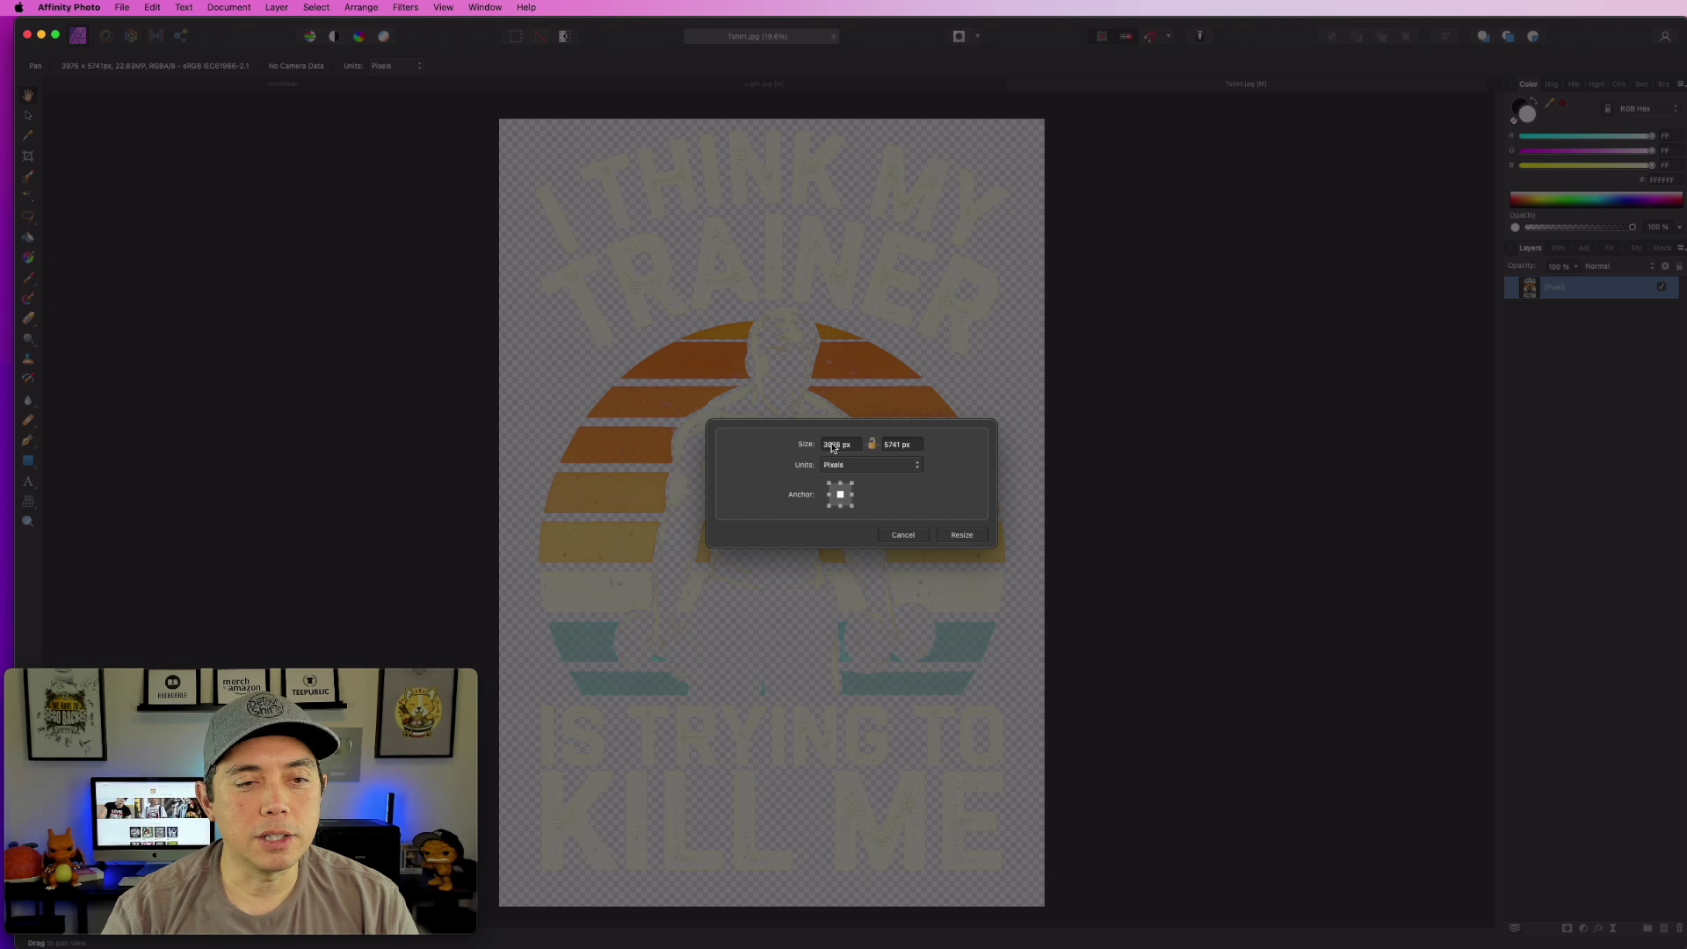
type("4500")
key("Tab")
type("54")
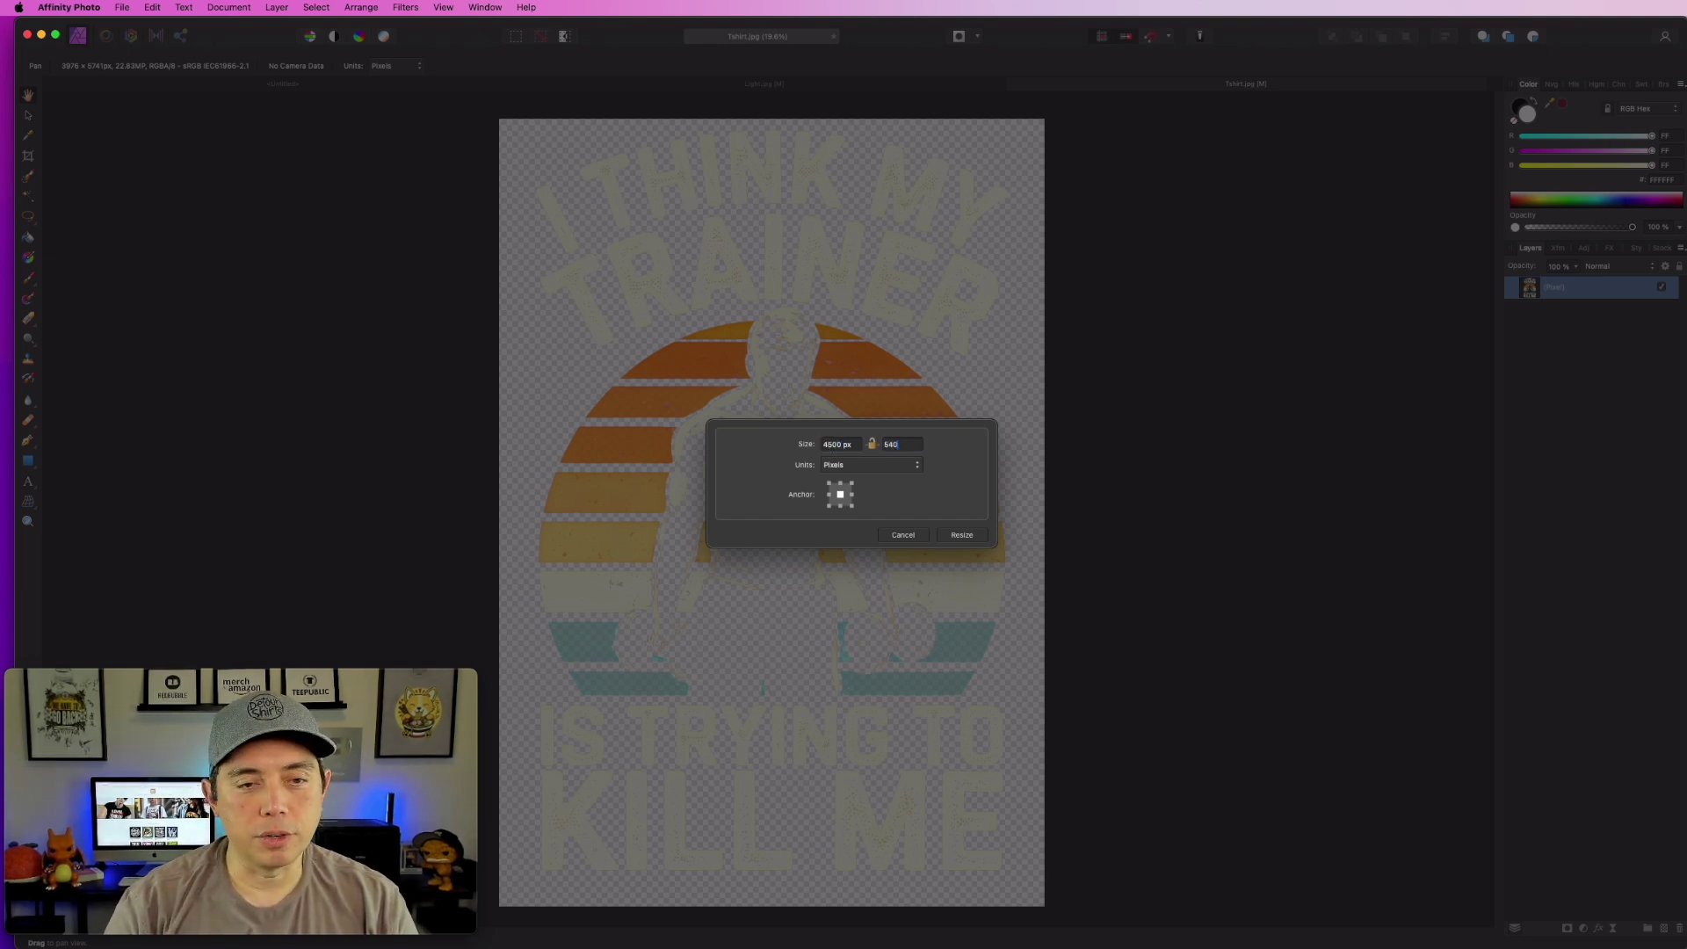
left_click(962, 536)
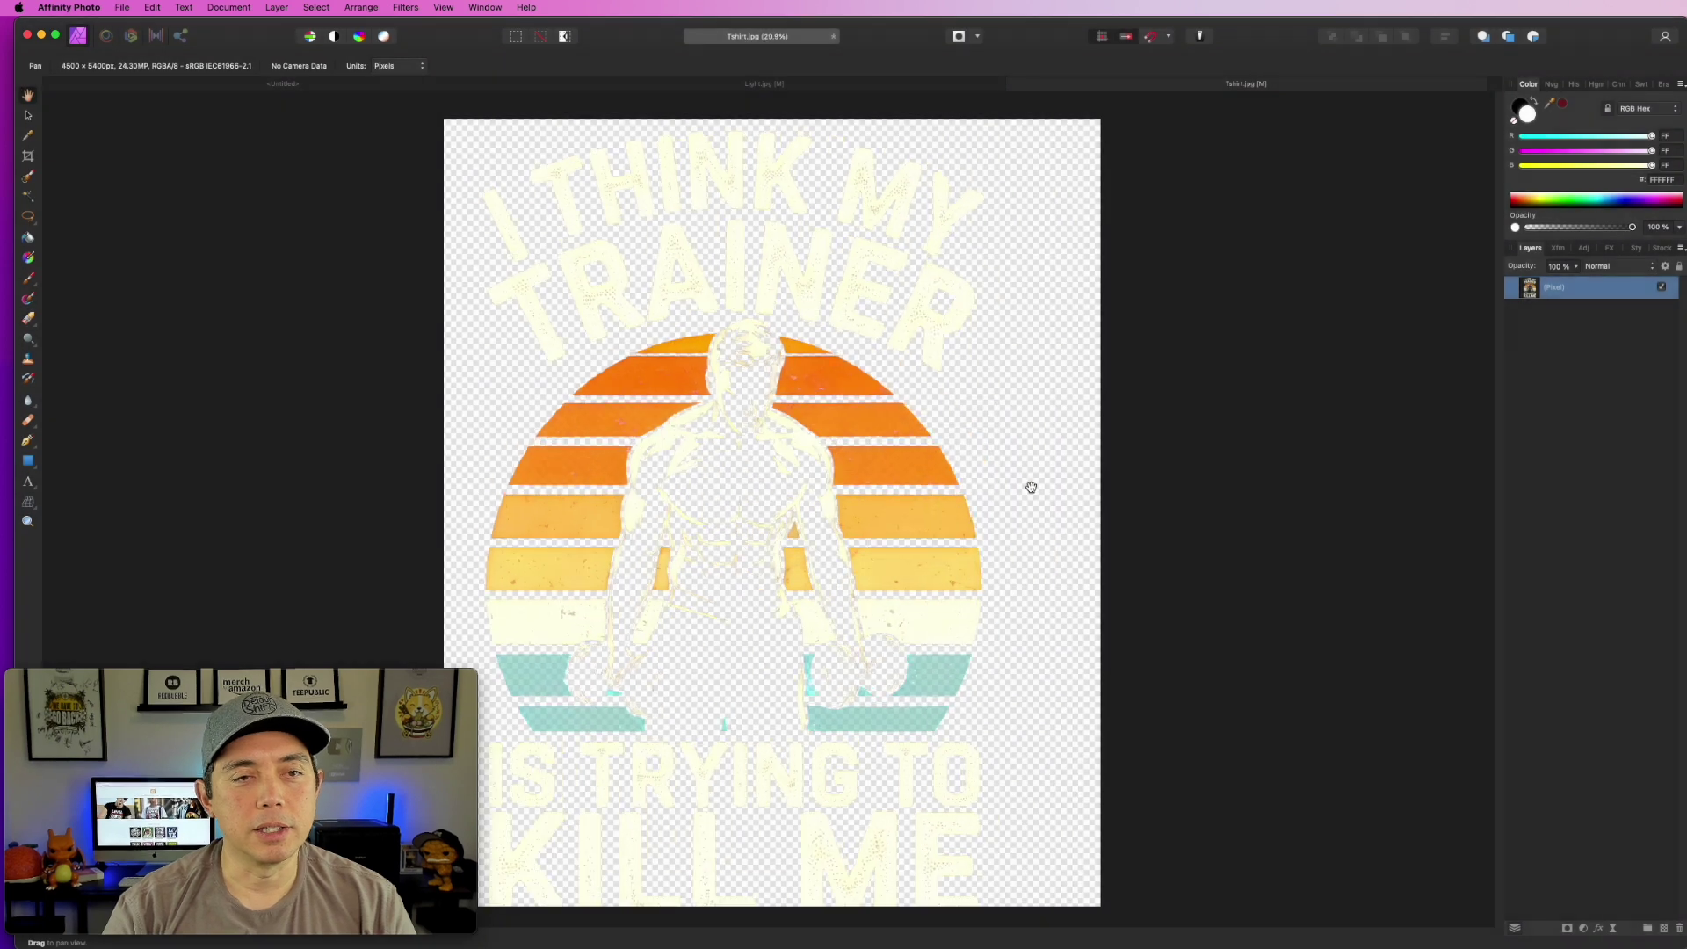
Scale the trainer artwork with the Move tool to fit within the canvas height, and centre it horizontally.
left_click(29, 116)
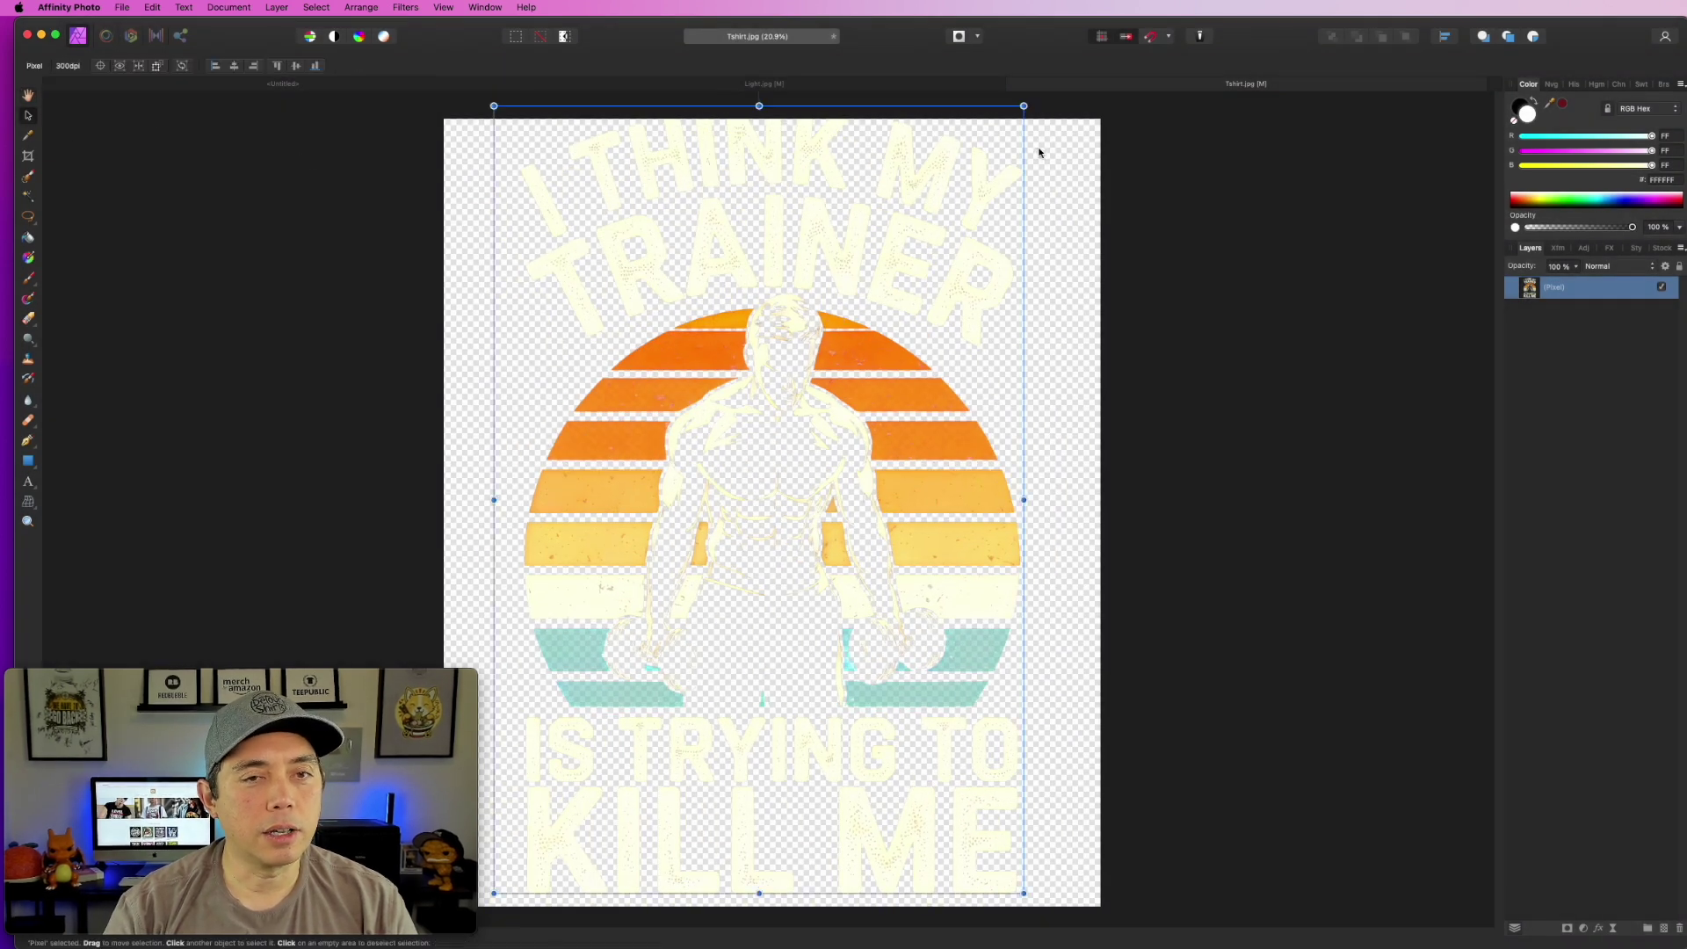
left_click_drag(1024, 106, 890, 255)
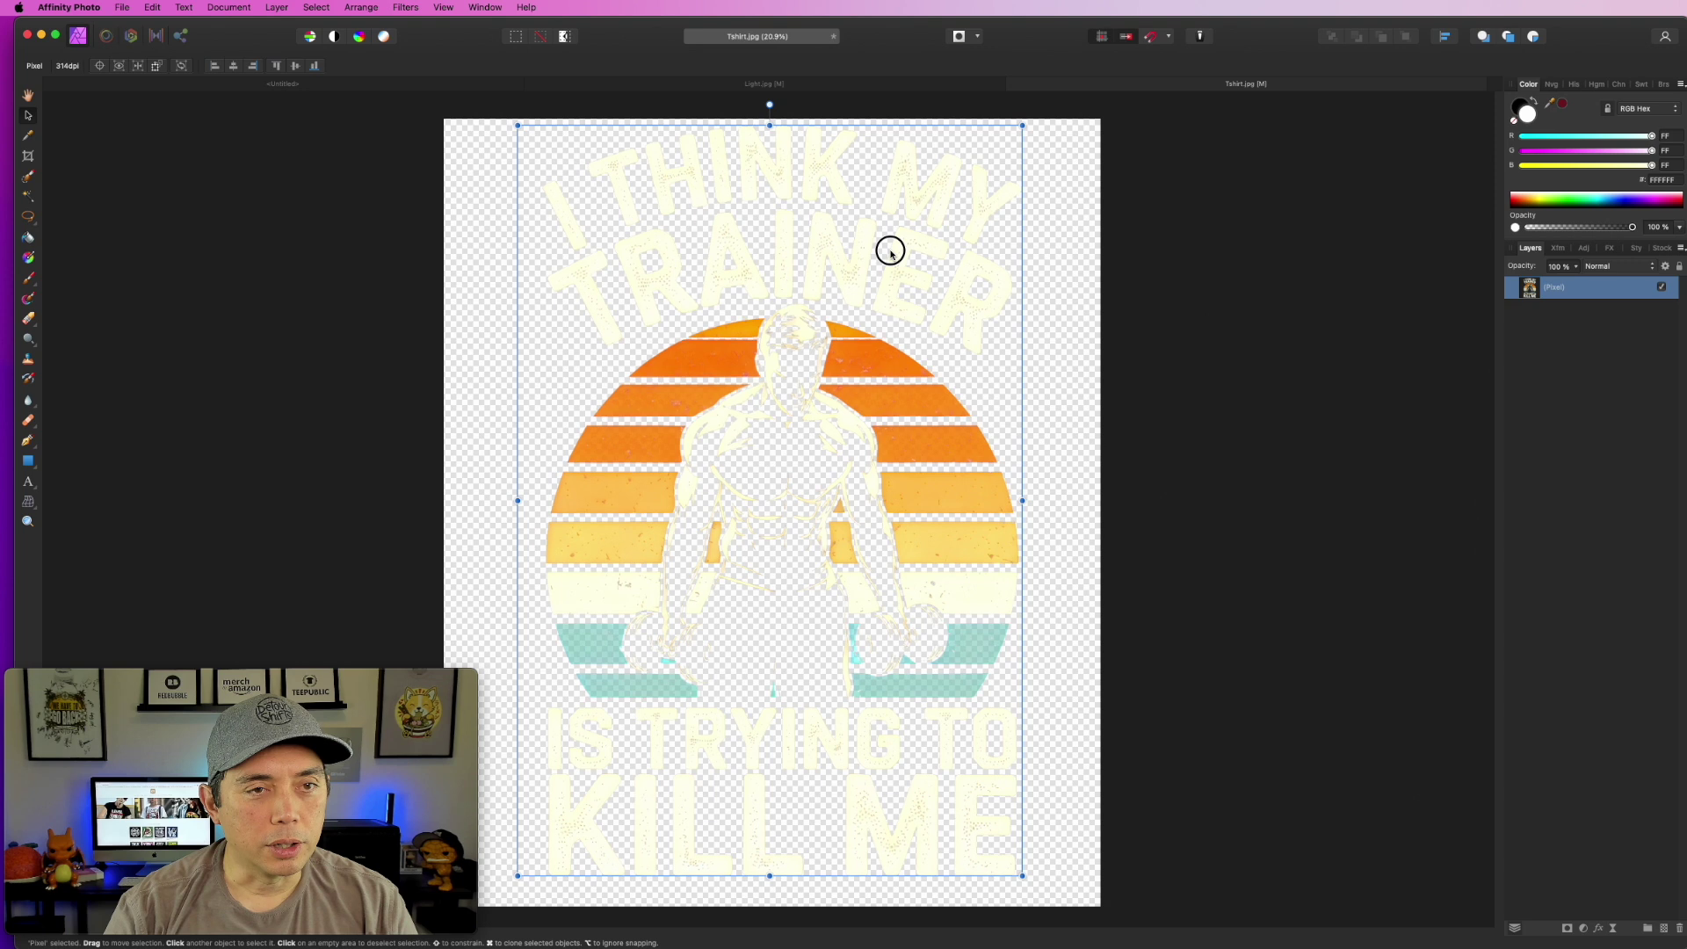
left_click_drag(1026, 881, 1035, 894)
left_click_drag(902, 451, 894, 447)
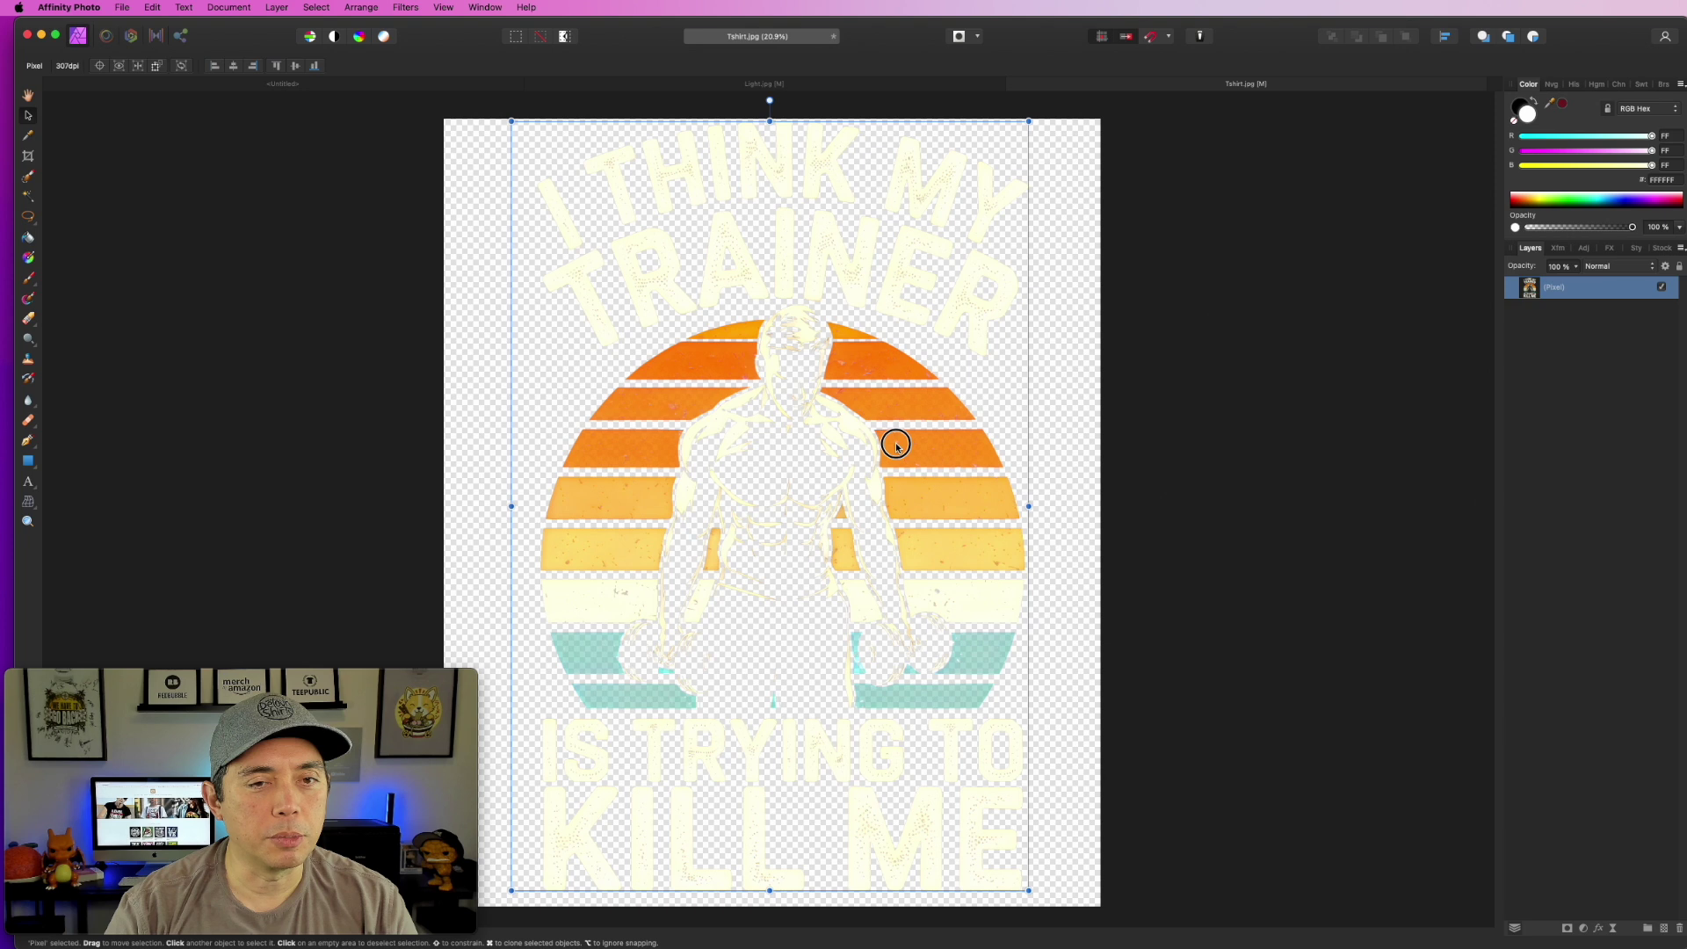
left_click_drag(895, 447, 892, 447)
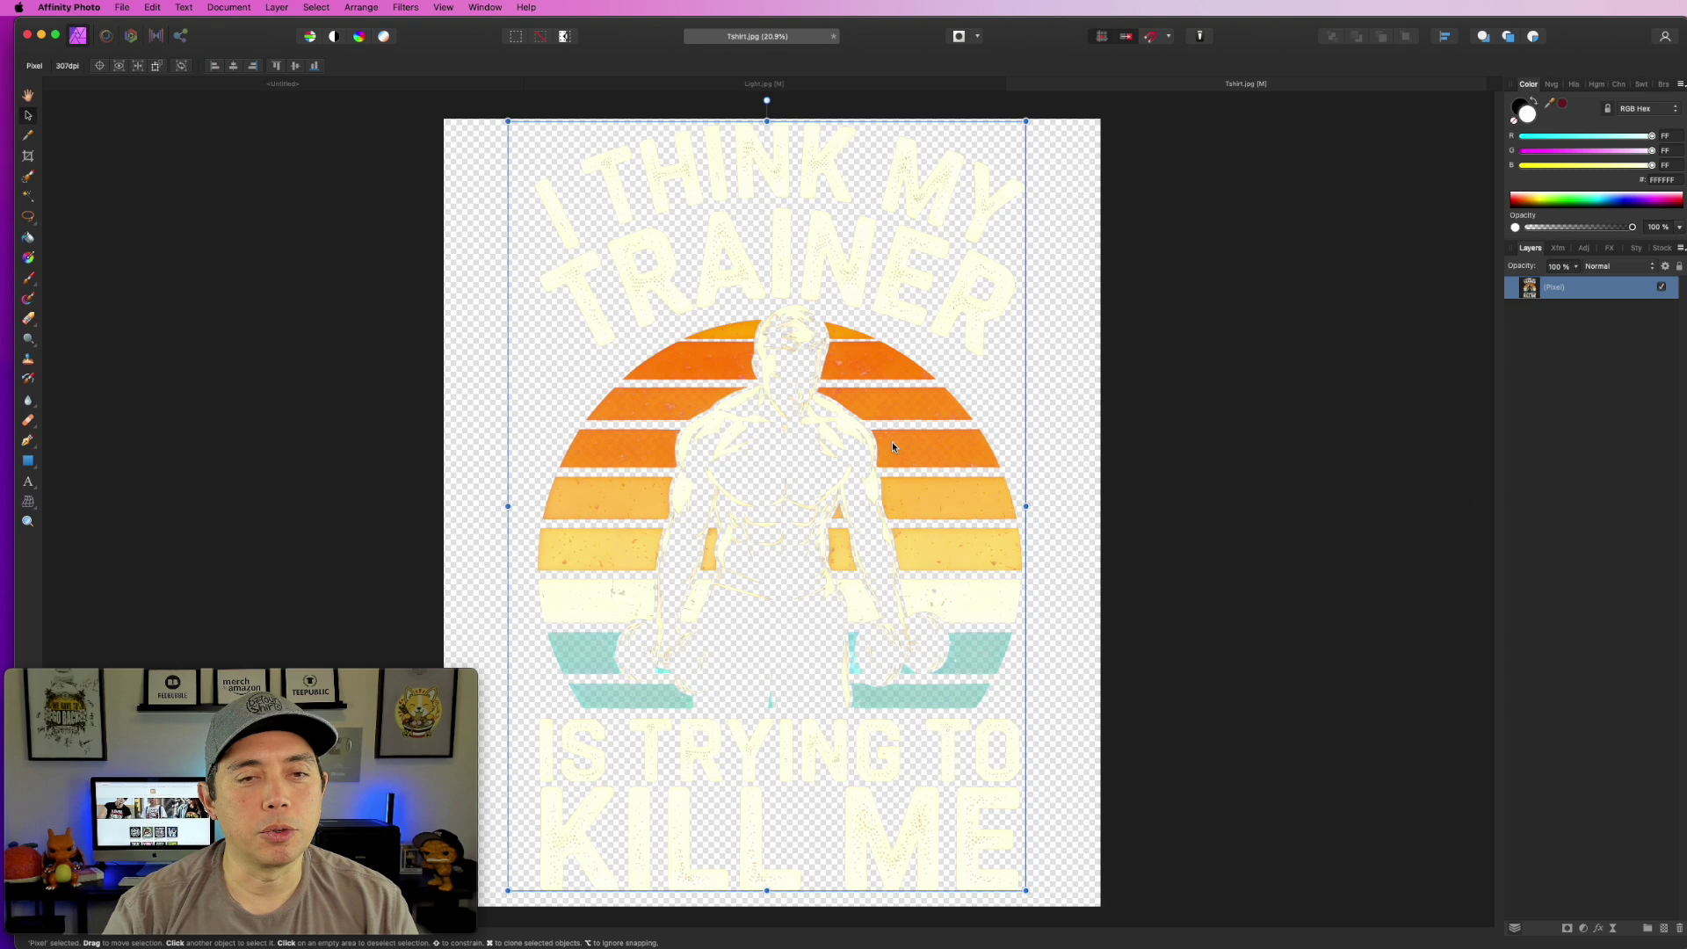
left_click_drag(893, 446, 891, 446)
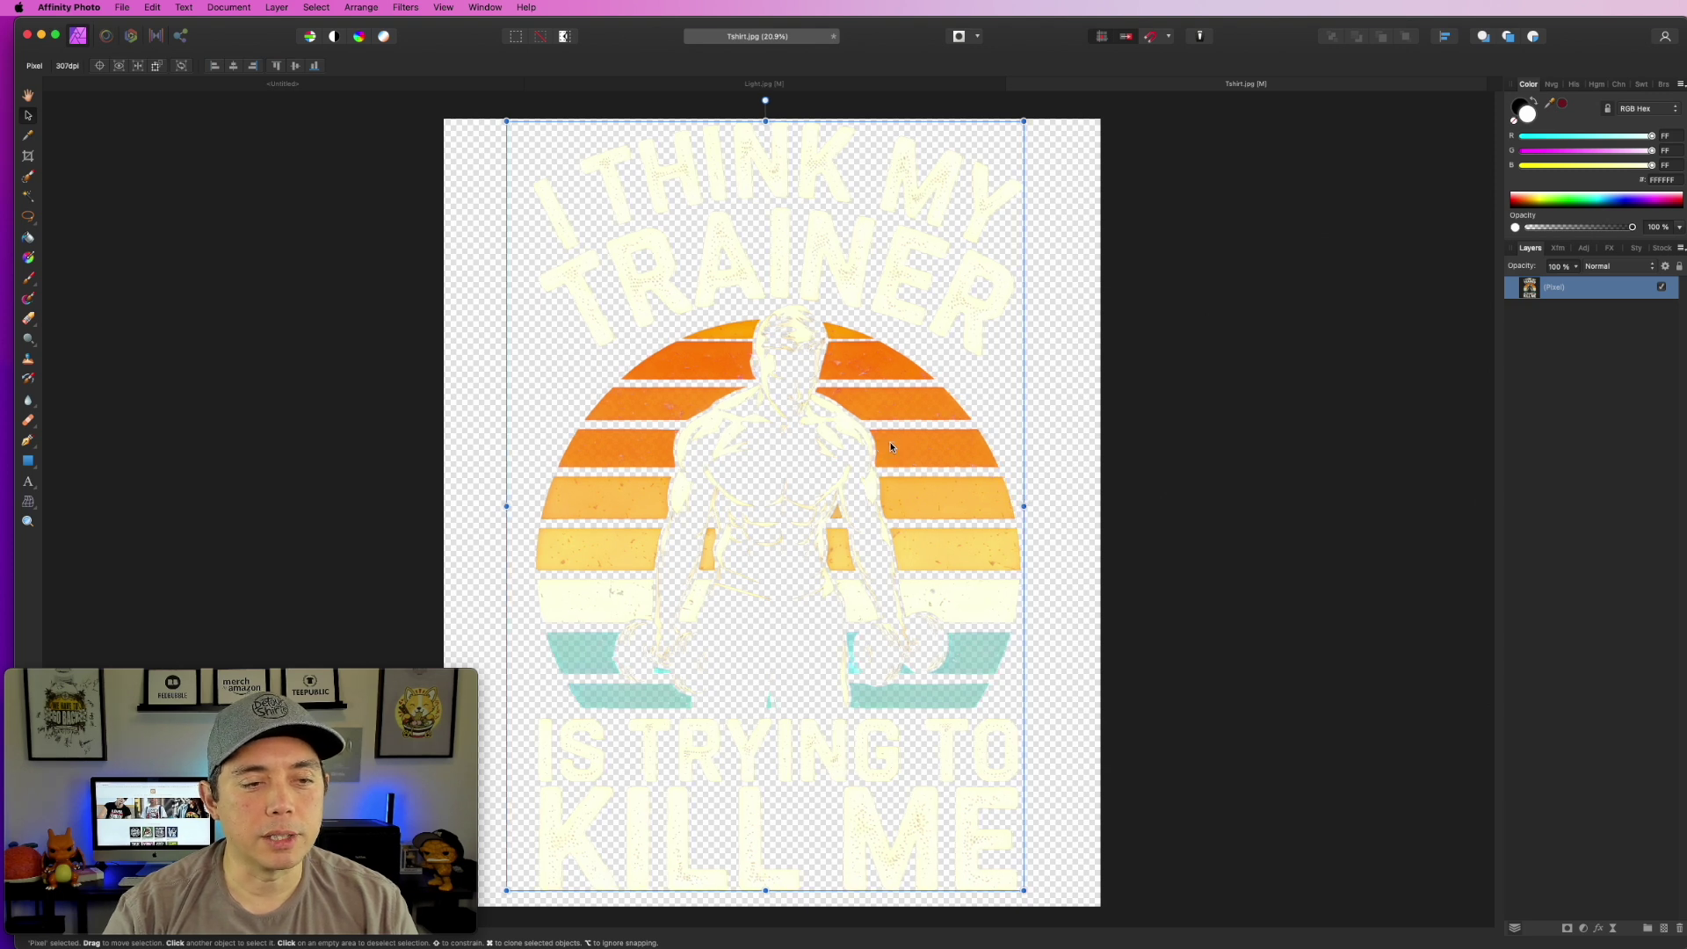
Nudge the trainer artwork slightly left and down to centre it on the canvas, and deselect it.
left_click(1093, 514)
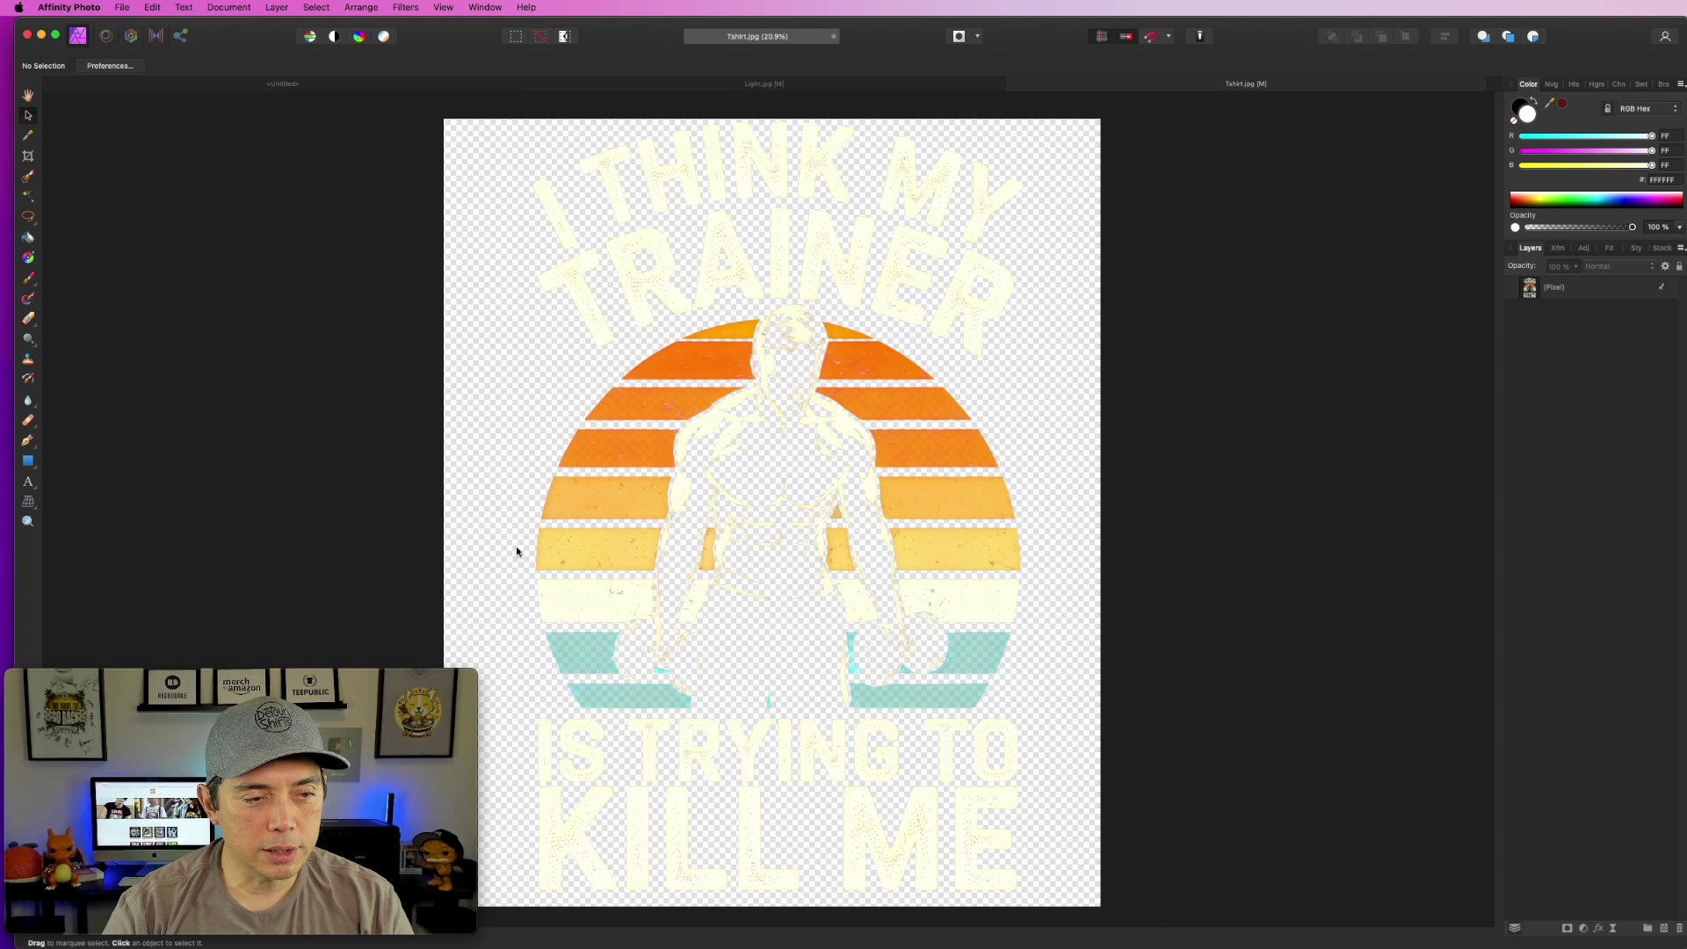
left_click(978, 515)
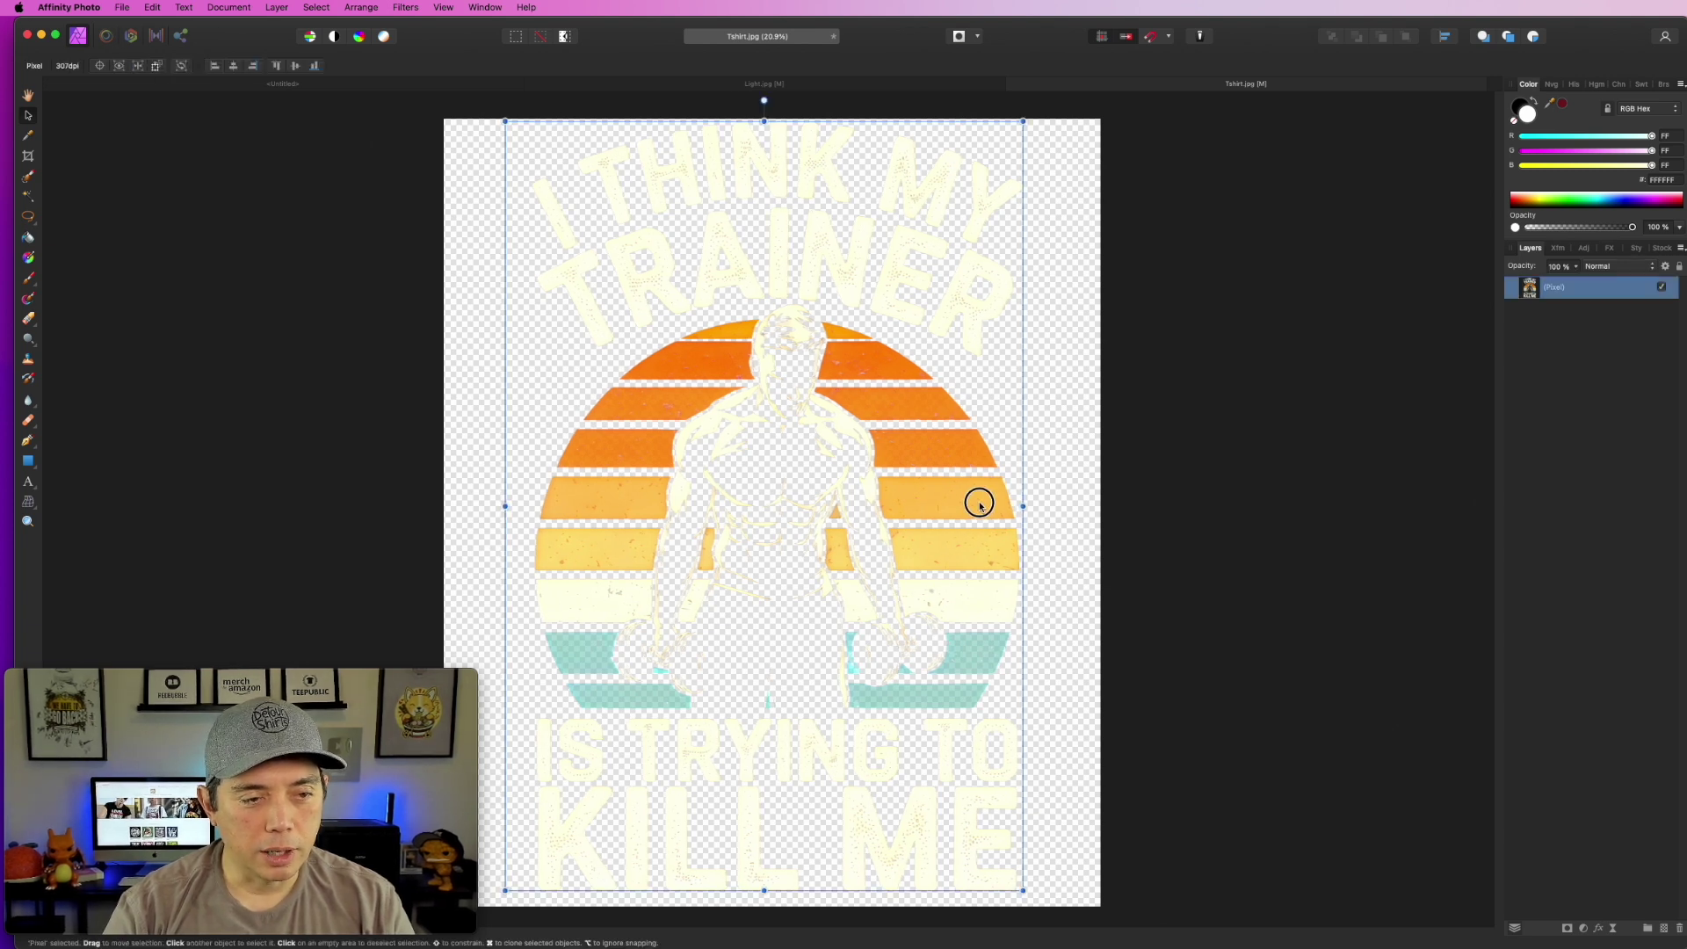
left_click(1218, 580)
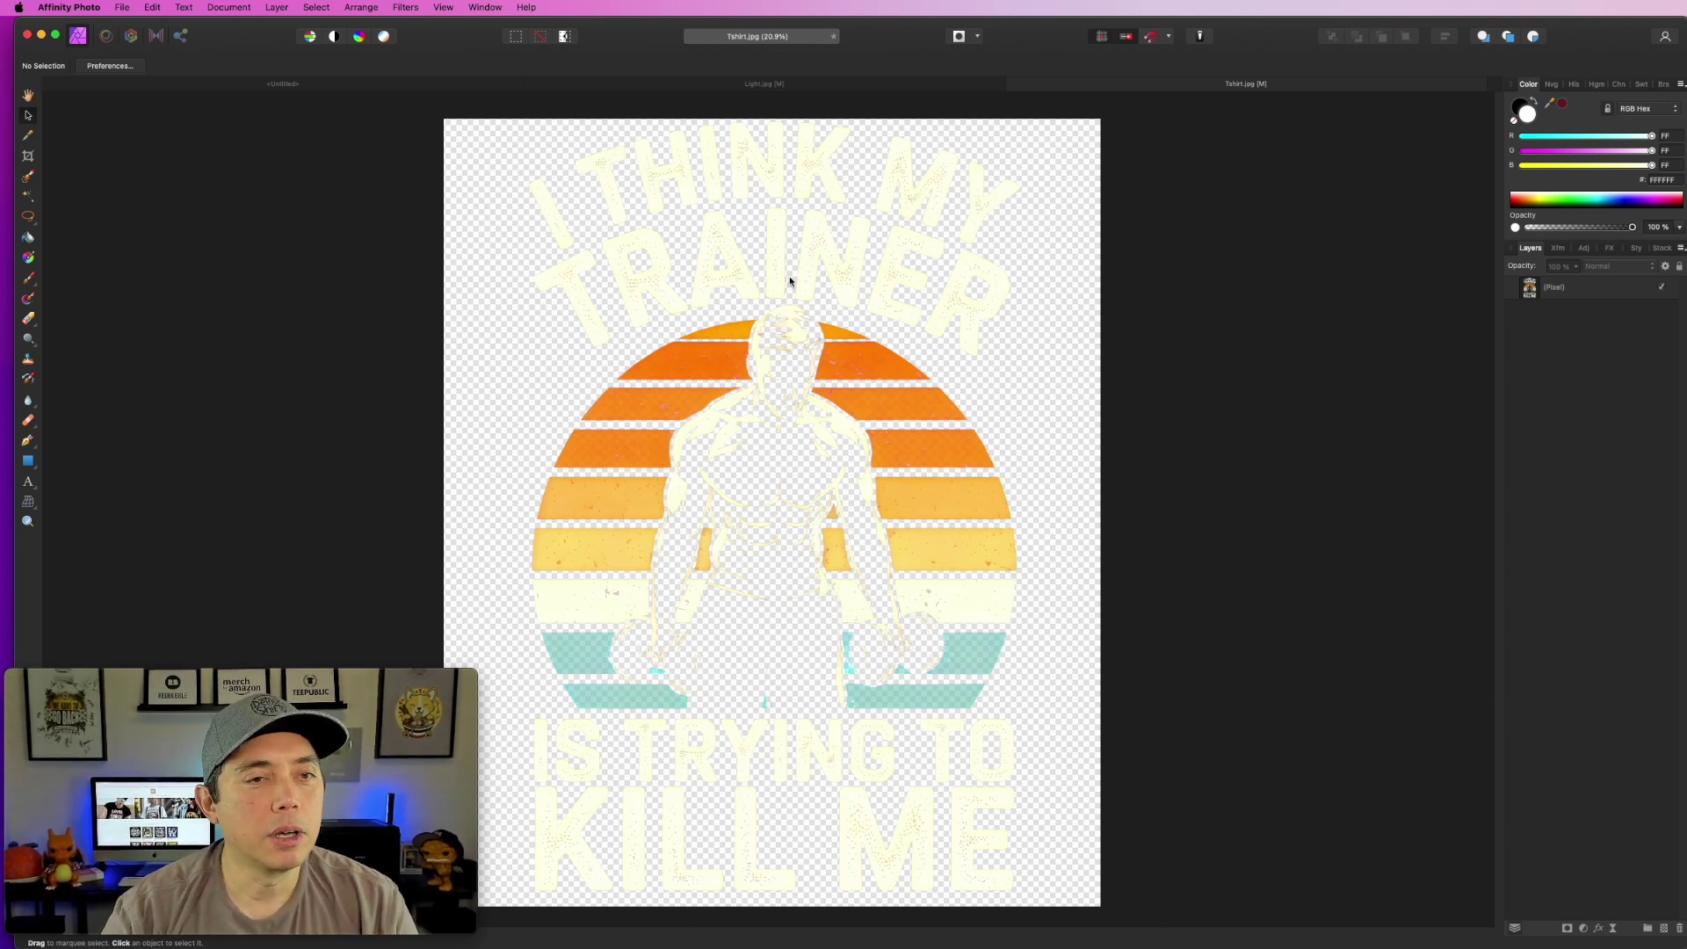
left_click(787, 140)
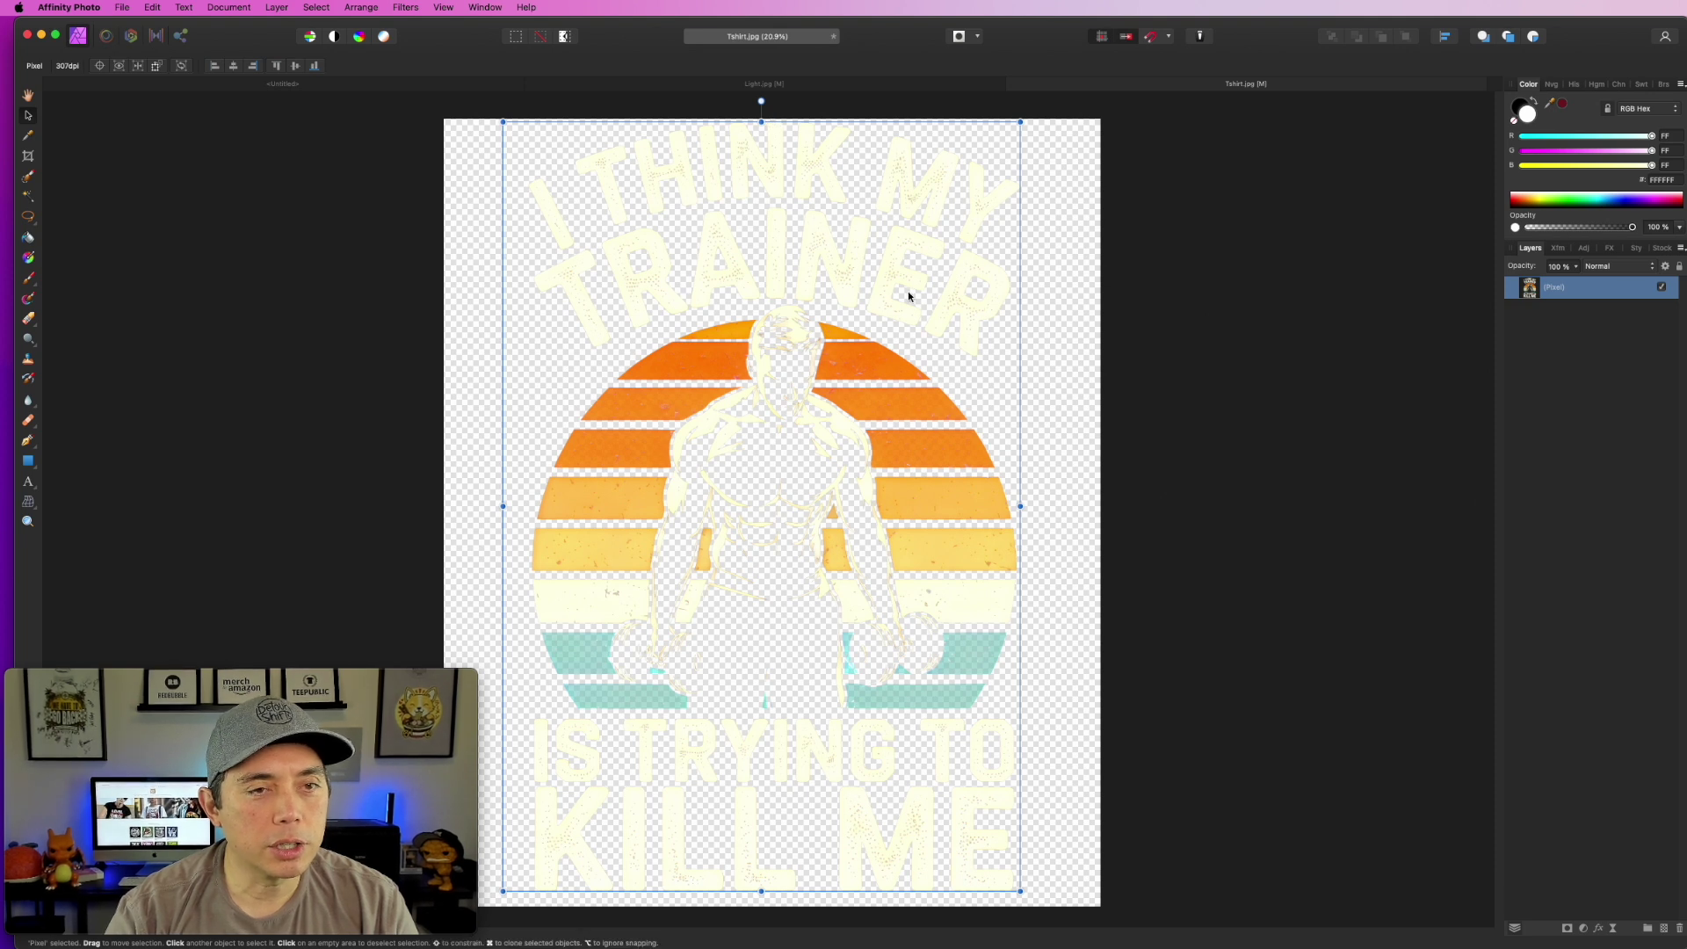
left_click_drag(908, 290, 908, 295)
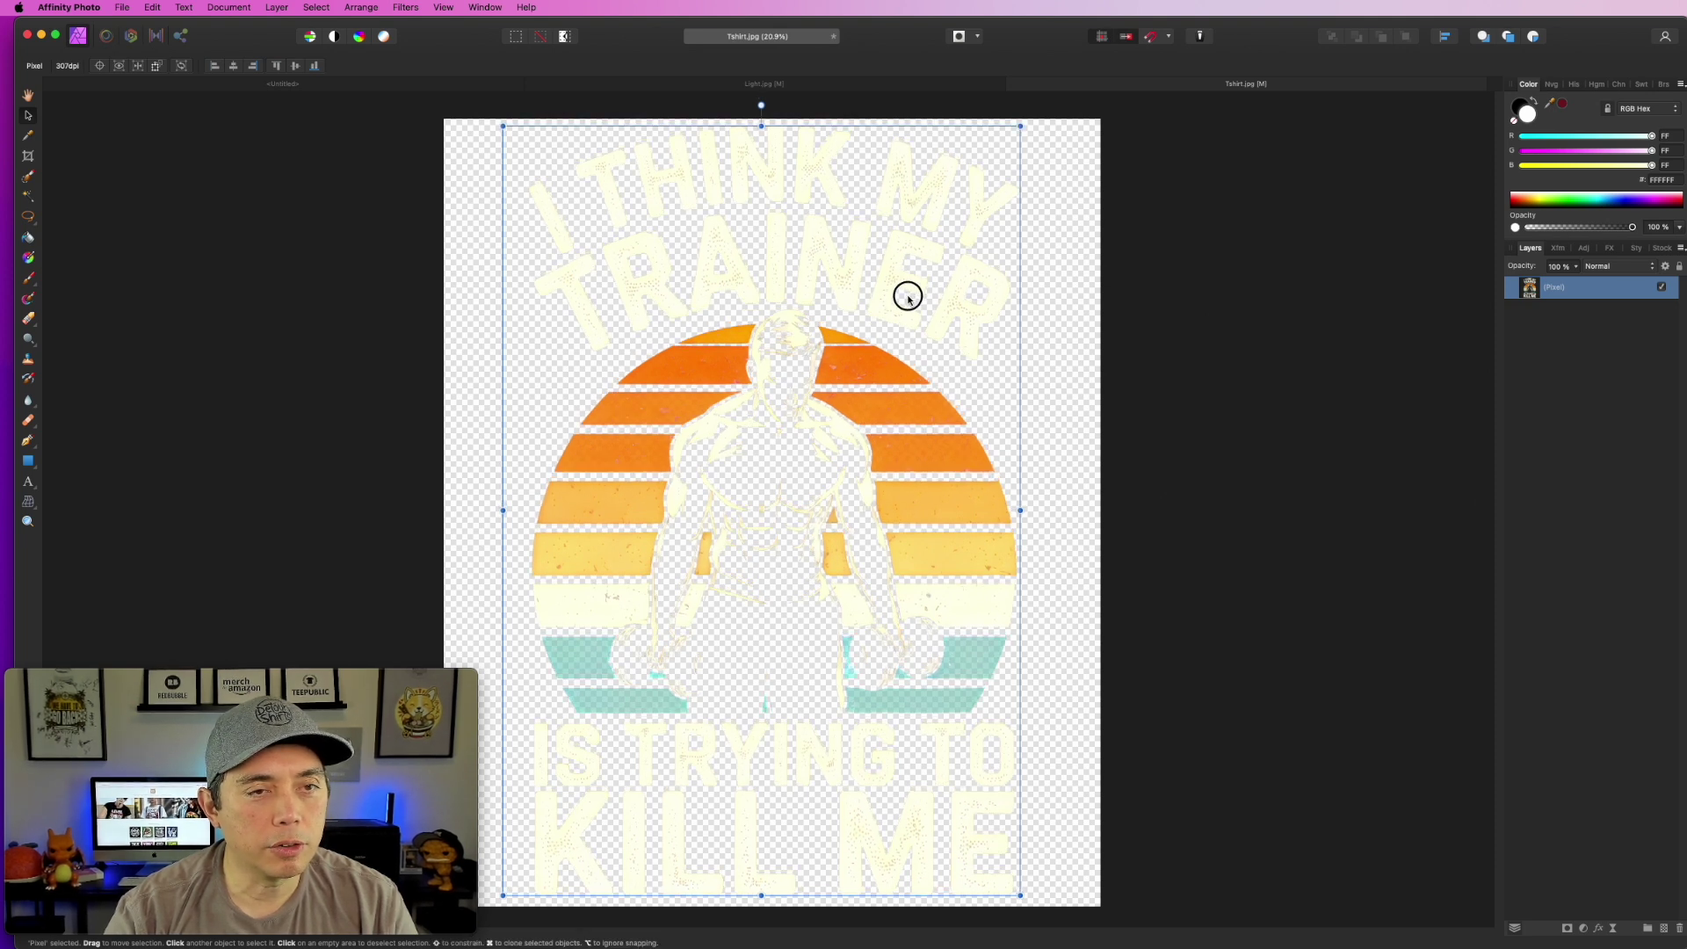
left_click(1170, 286)
Export the whole trainer document as a 4500 x 5400 px PNG named trainer.png to the Desktop.
left_click(129, 8)
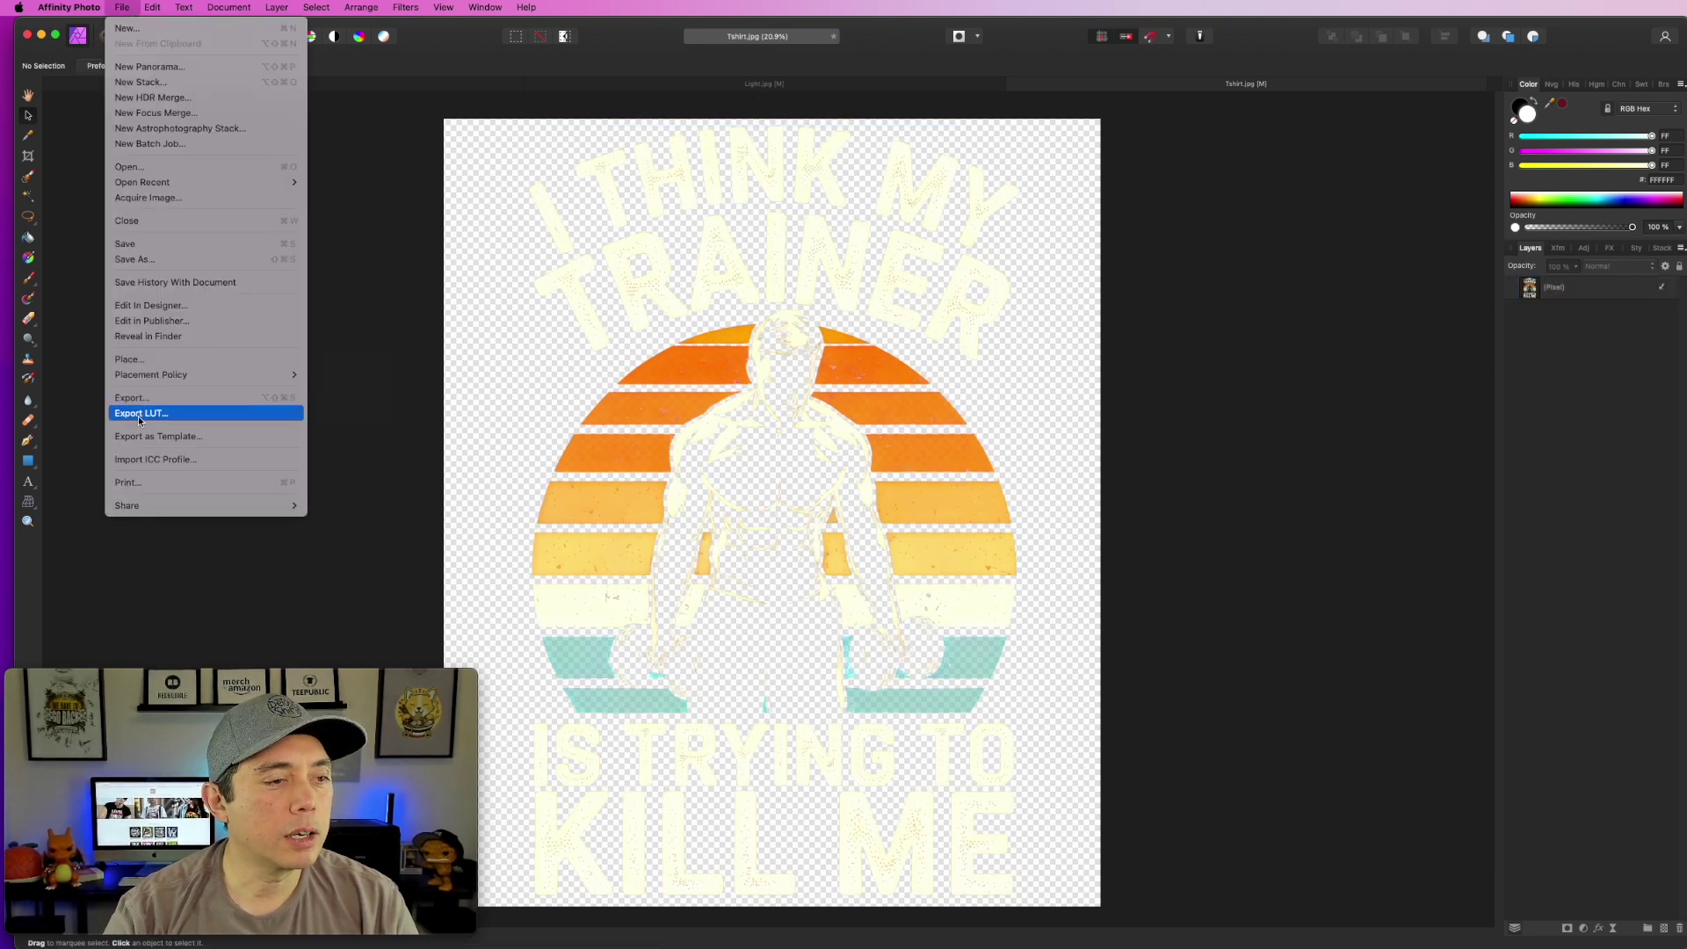
left_click(1121, 369)
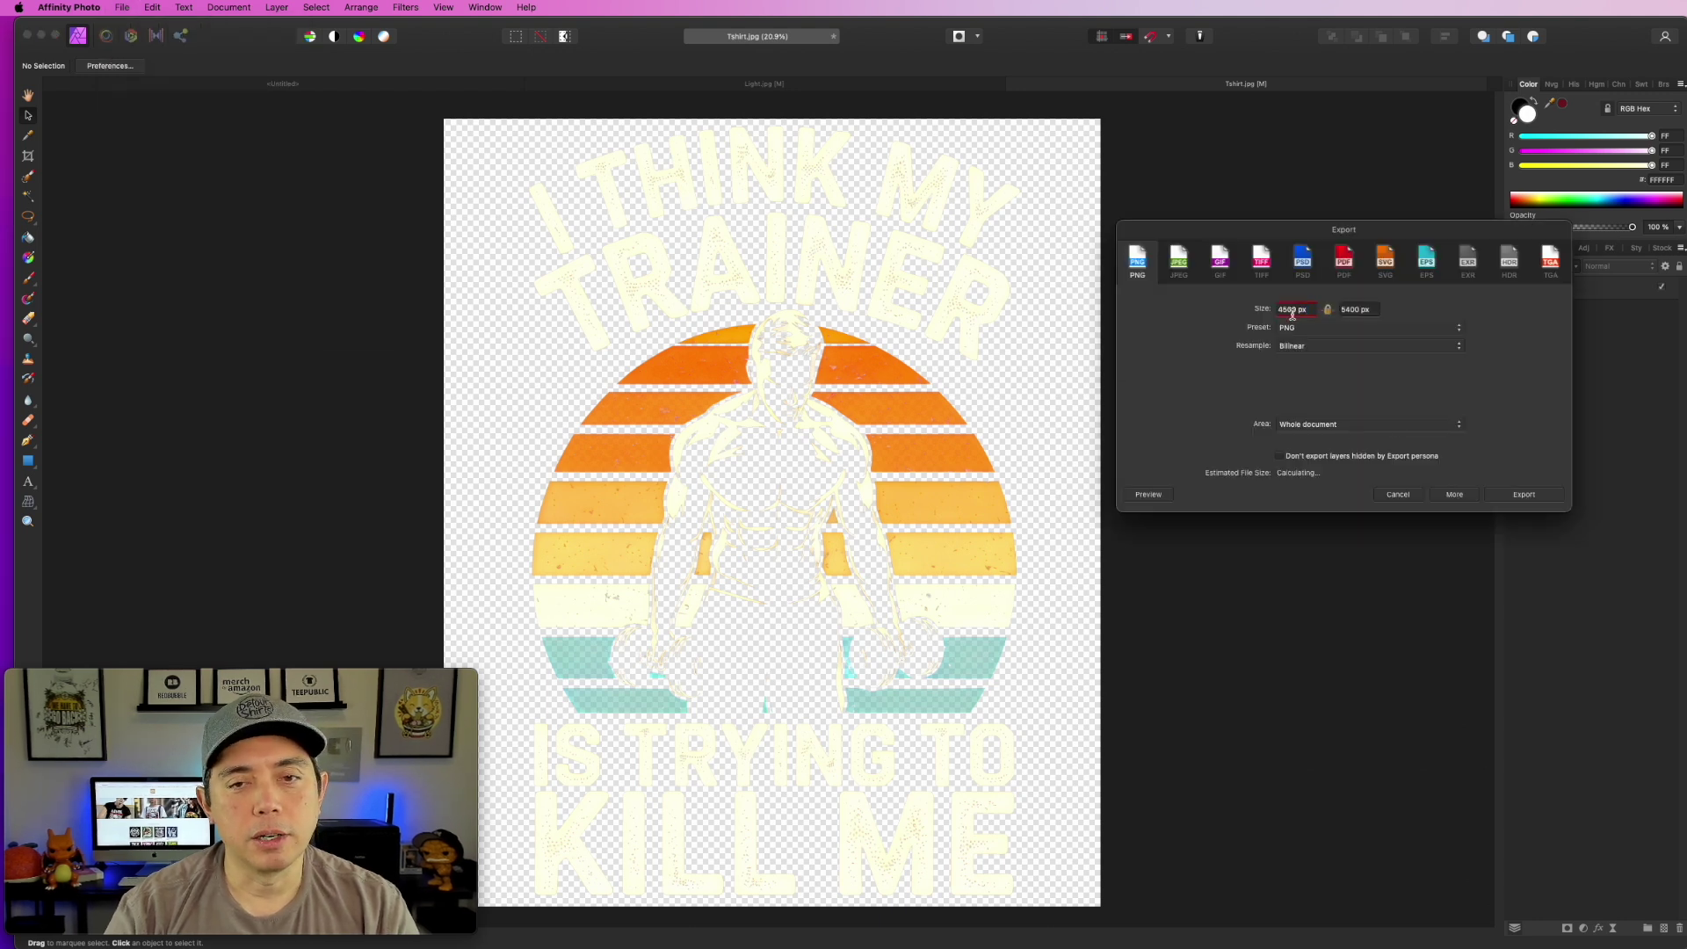
left_click(1523, 495)
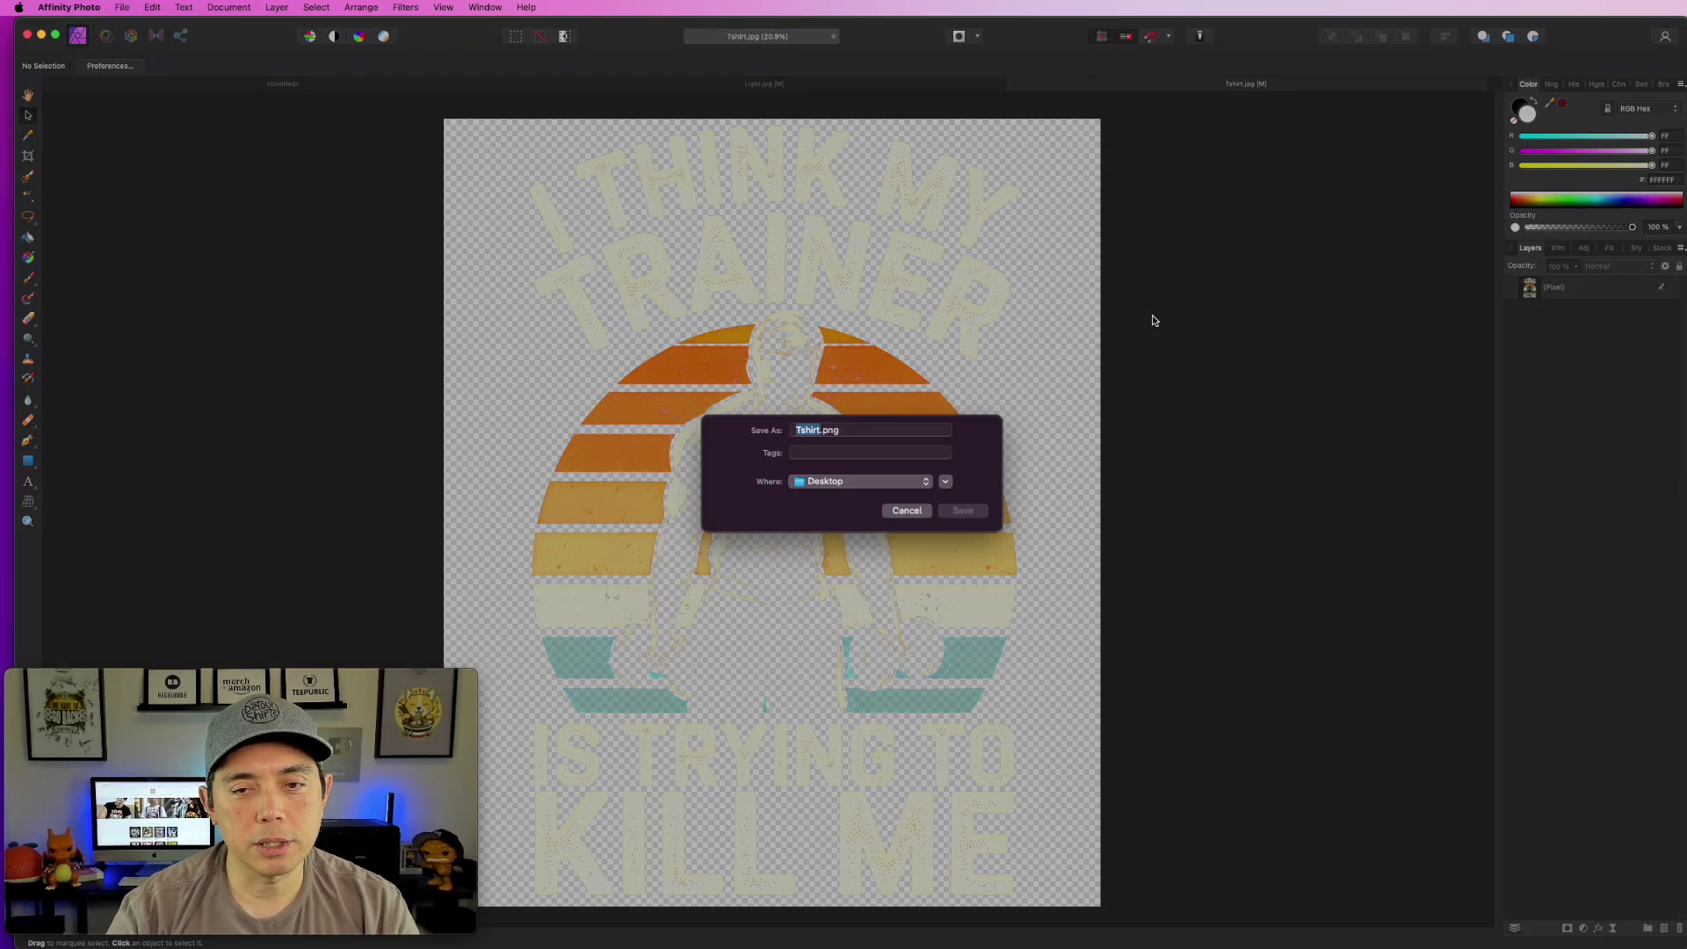
type("trainer")
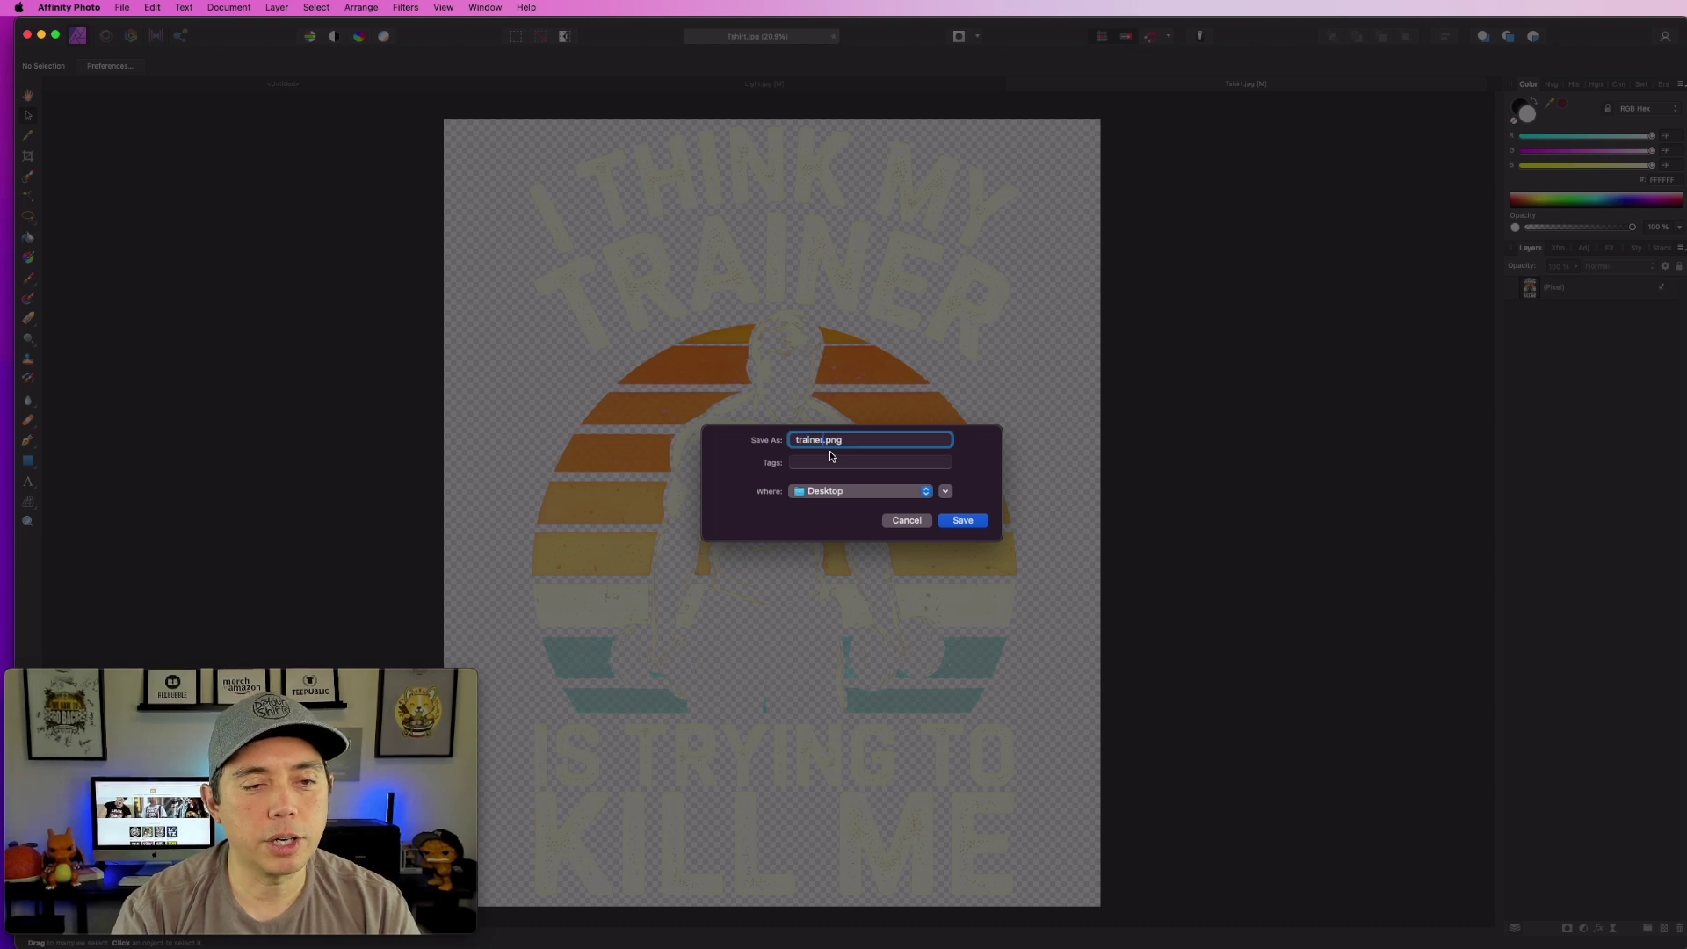
key("Return")
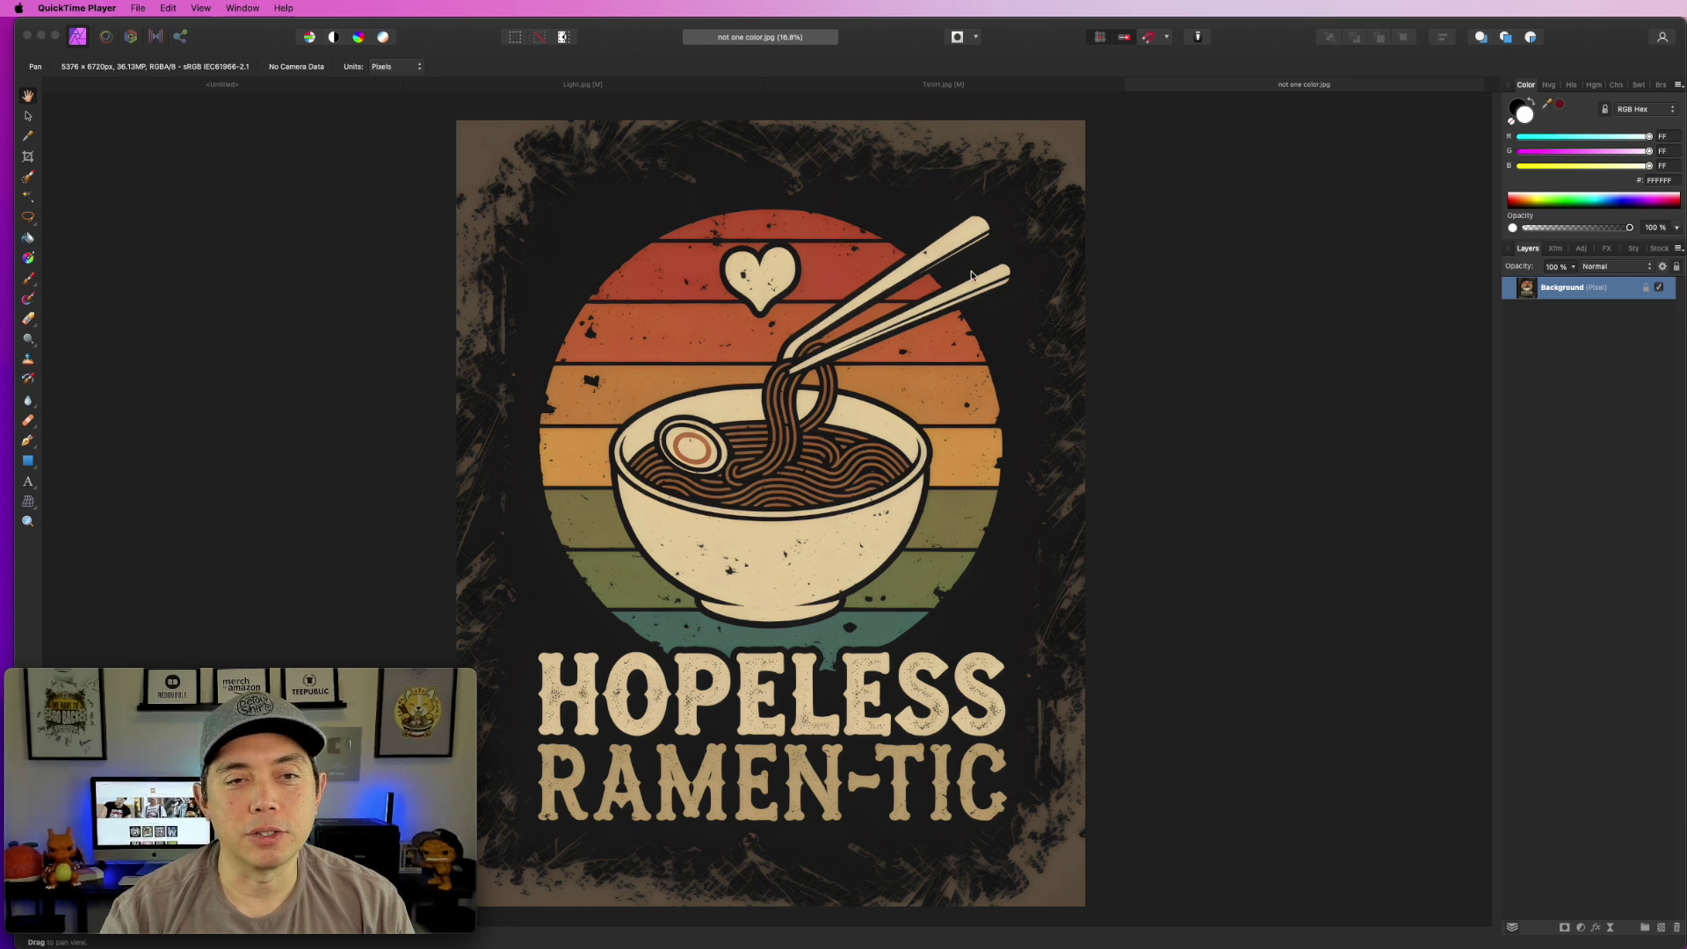
Sample the near-black background colour (1E1C1D) for the Paint Brush and paint over the grunge texture in the ramen image's upper-right area.
scroll(971, 275, "up", 5)
scroll(971, 275, "up", 4)
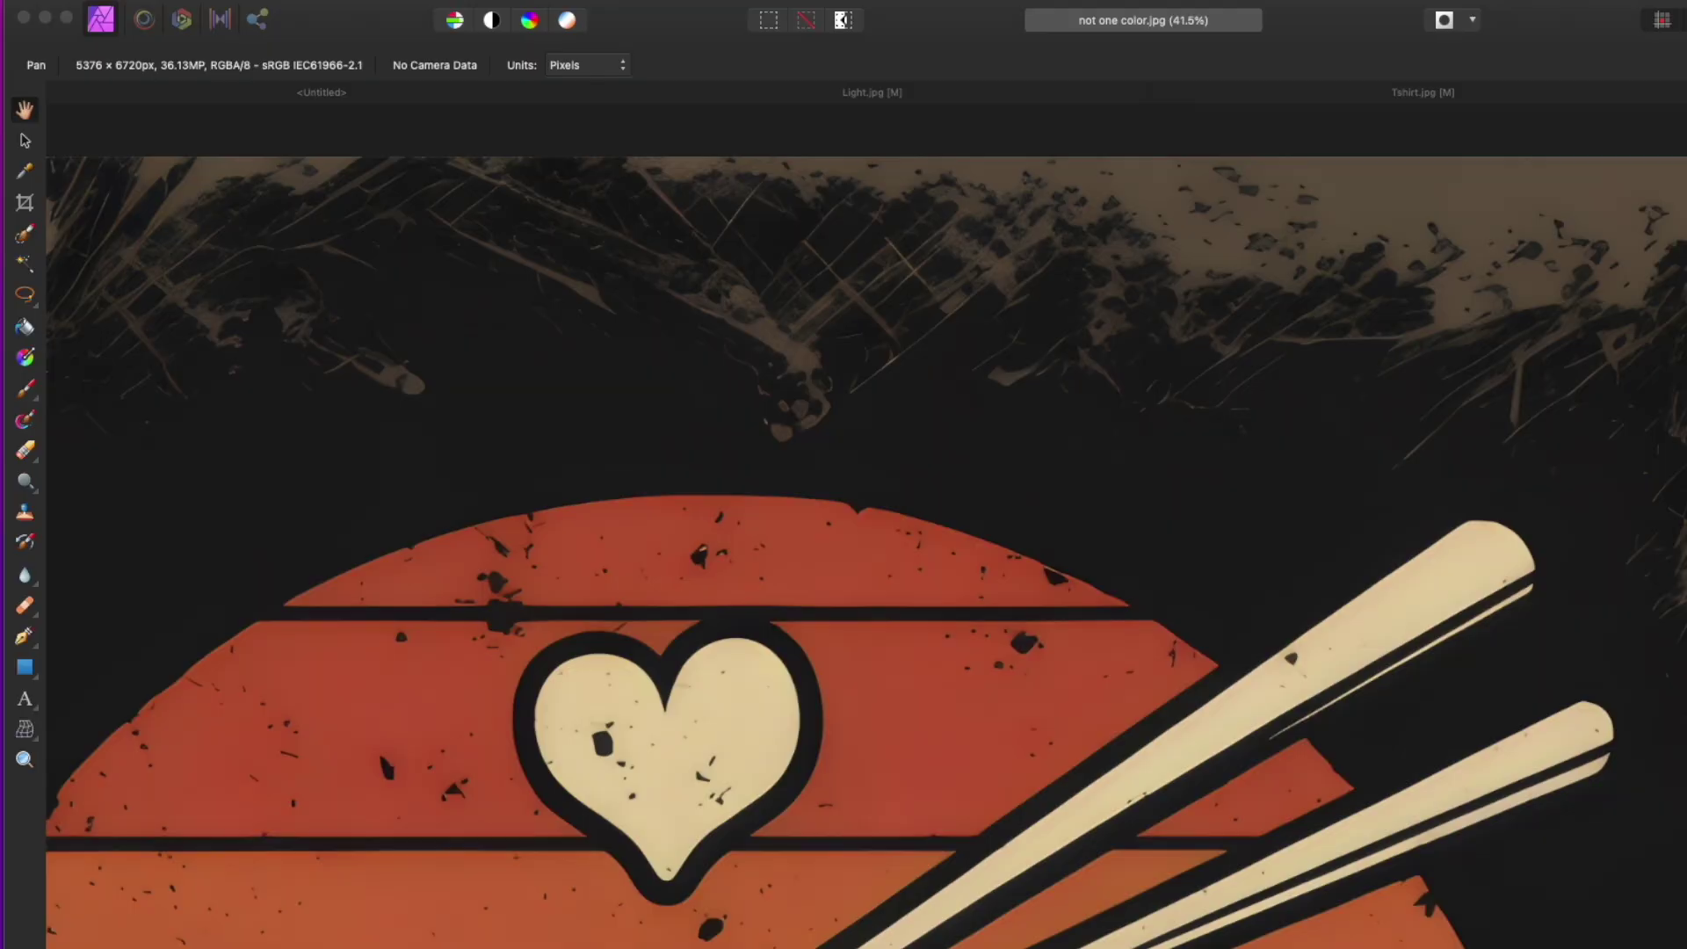
left_click(26, 394)
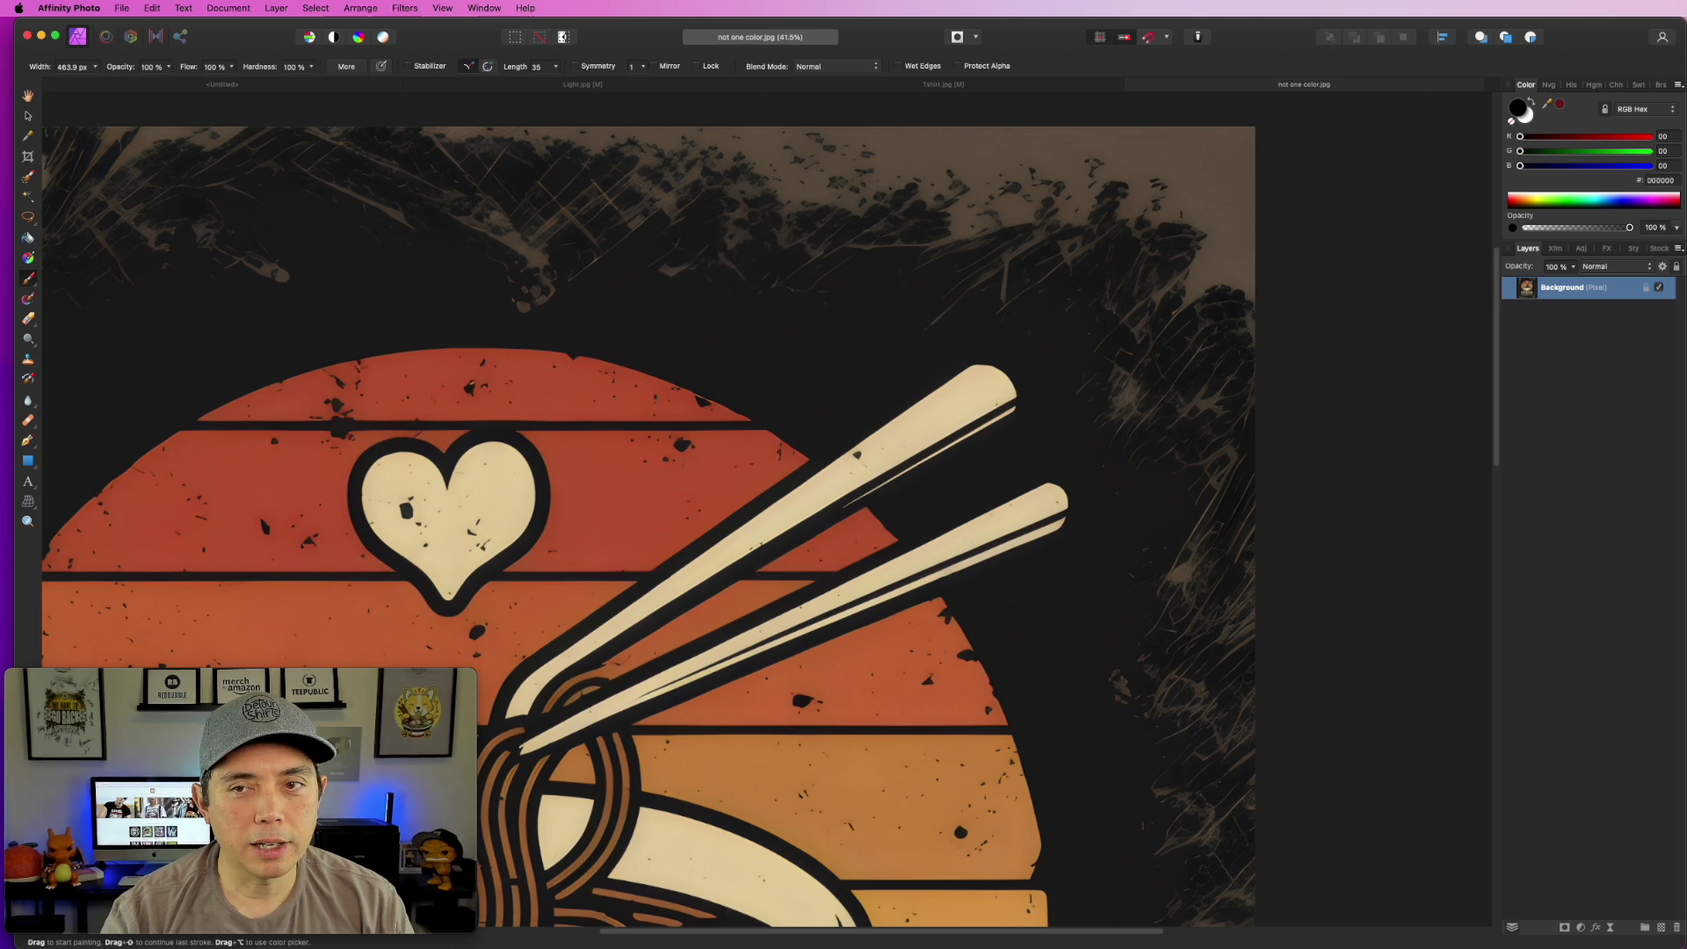
left_click_drag(1560, 106, 800, 358)
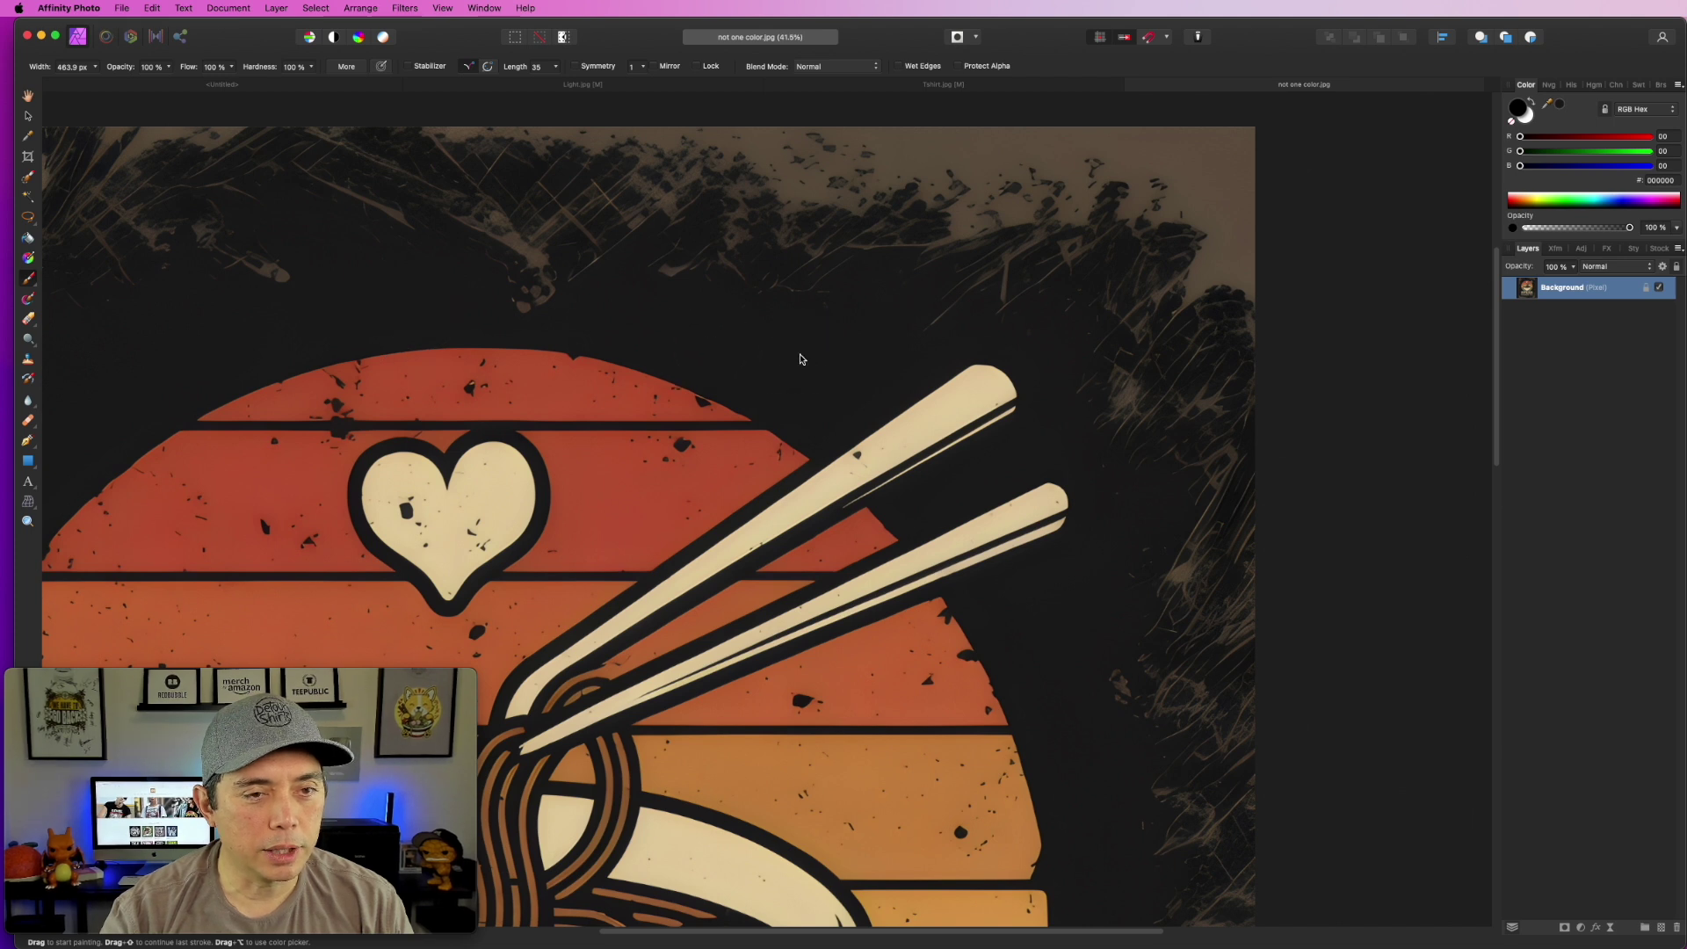
left_click(1560, 107)
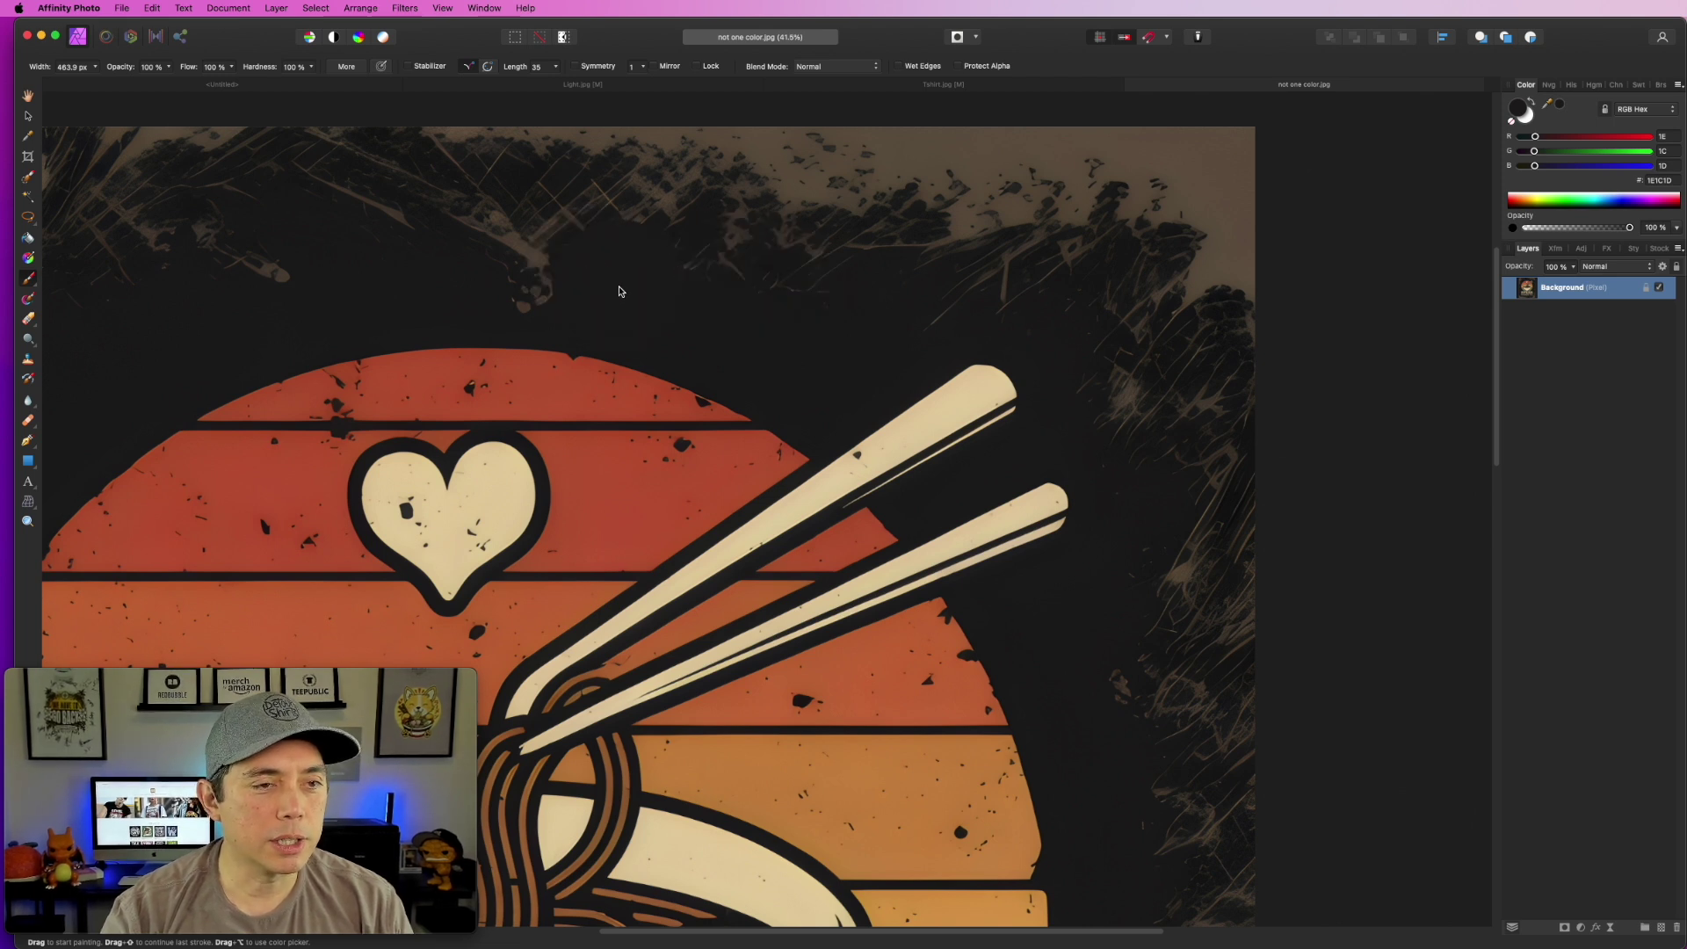
mouse_move(525, 271)
left_mouse_down()
mouse_move(802, 226)
mouse_move(445, 194)
mouse_move(1079, 179)
mouse_move(931, 243)
mouse_move(920, 269)
mouse_move(1069, 251)
mouse_move(1127, 297)
mouse_move(1147, 367)
mouse_move(1108, 382)
mouse_move(1151, 142)
mouse_move(1200, 179)
mouse_move(1214, 412)
mouse_move(1218, 171)
mouse_move(1251, 587)
mouse_move(1186, 461)
mouse_move(1180, 627)
mouse_move(1155, 692)
mouse_move(1216, 682)
left_mouse_up()
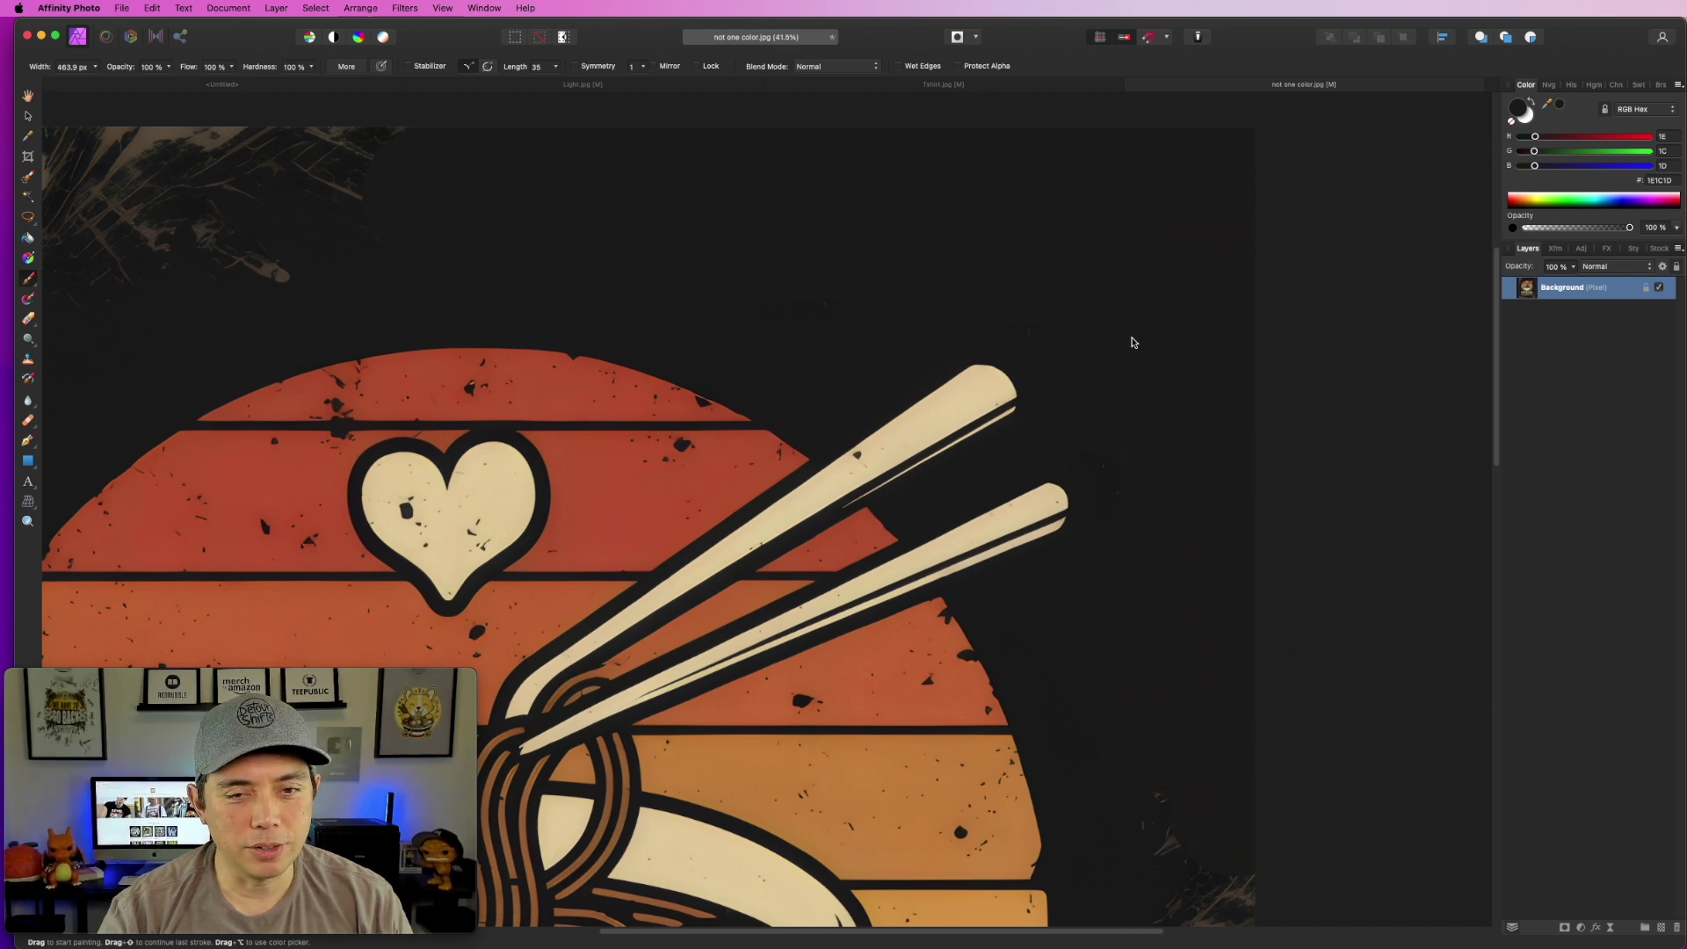
Try brush dabs over the chopsticks, undoing each one.
left_click(1073, 463)
key("super+z")
left_click(994, 471)
key("super+z")
left_click(1046, 454)
key("super+z")
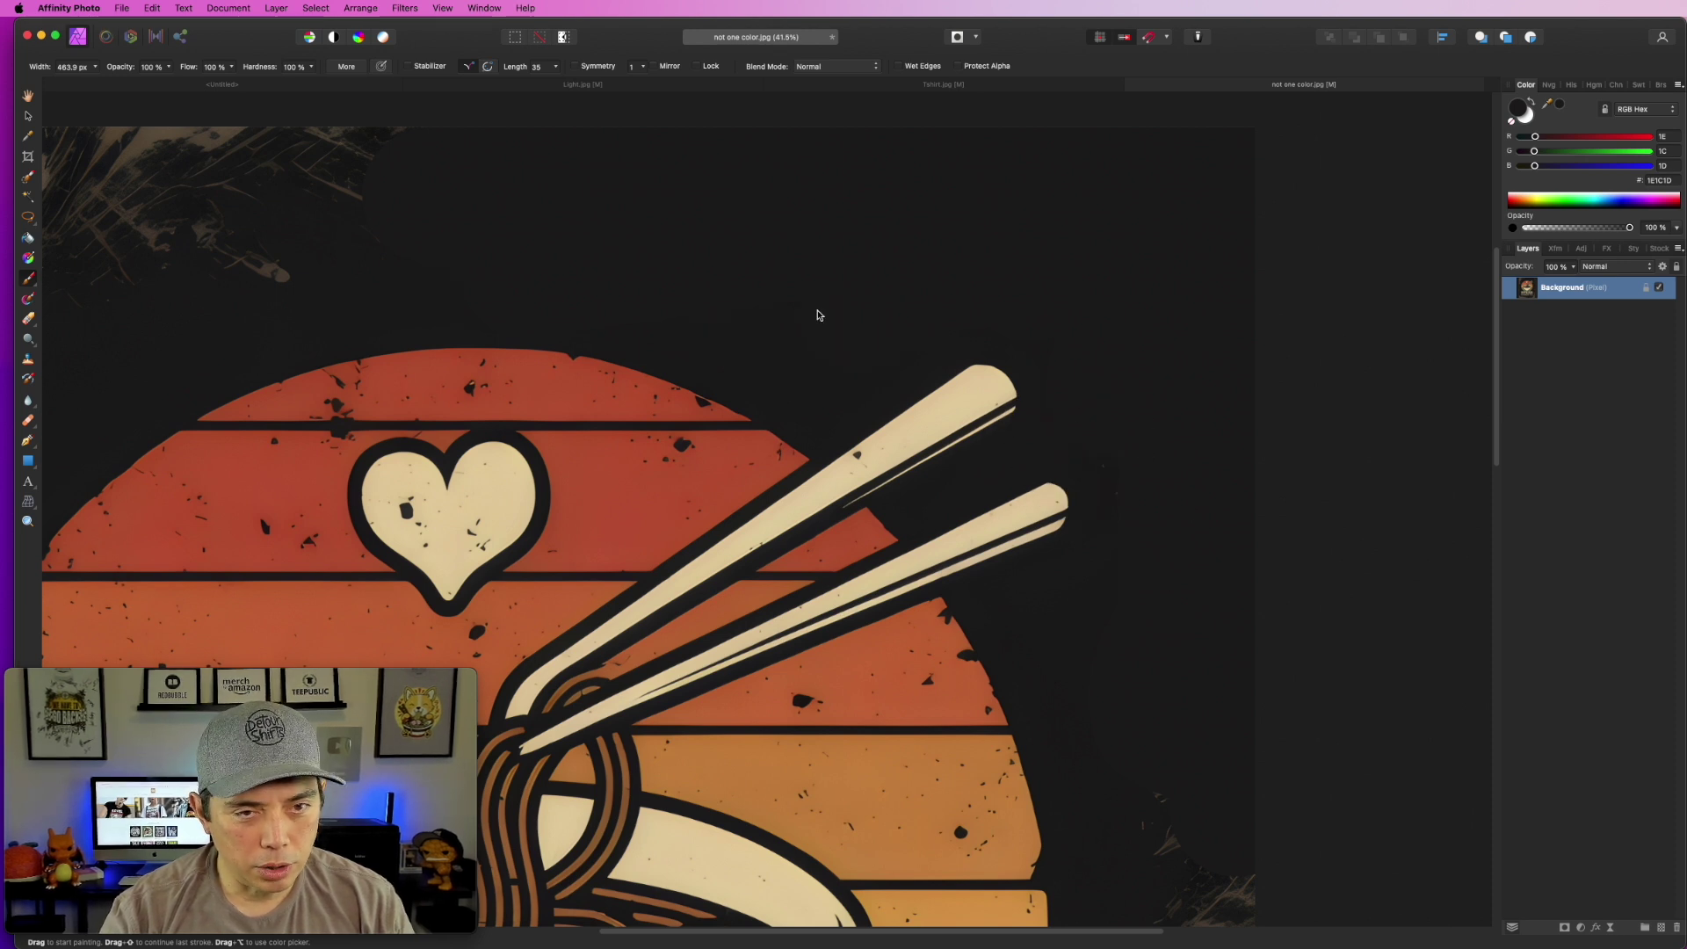
Try smaller and larger brush sizes with test dabs on the red stripe beside the heart, undoing each dab.
left_click(724, 479)
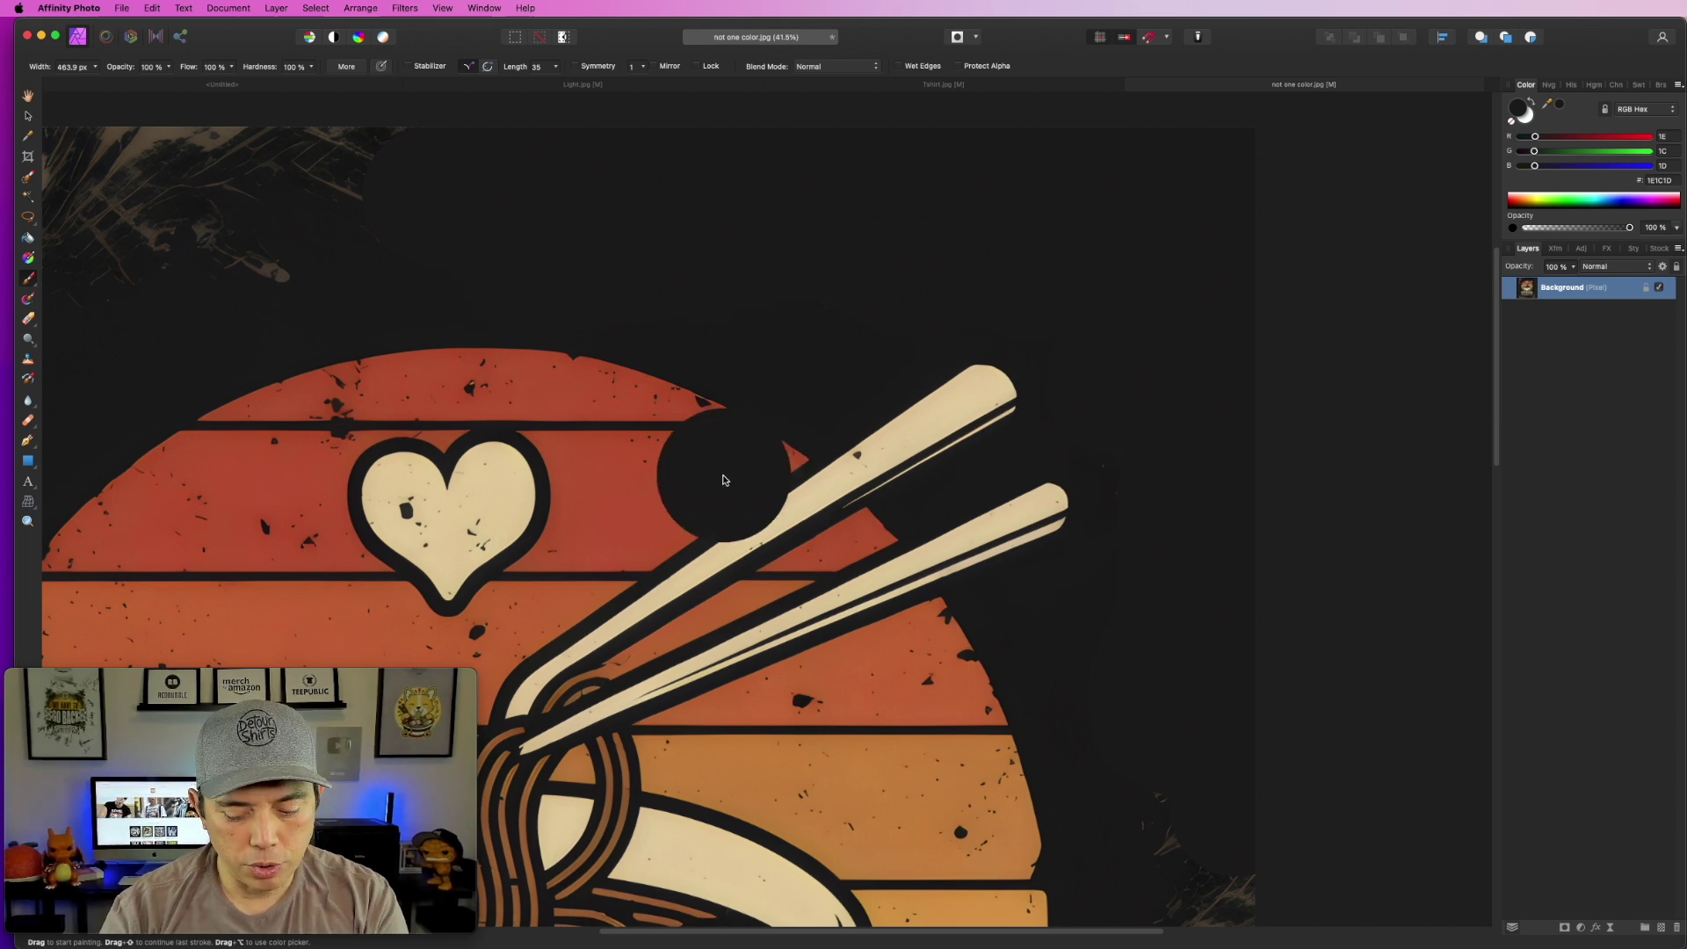
key("super+z")
key("bracketleft")
key("bracketleft")
key("bracketleft")
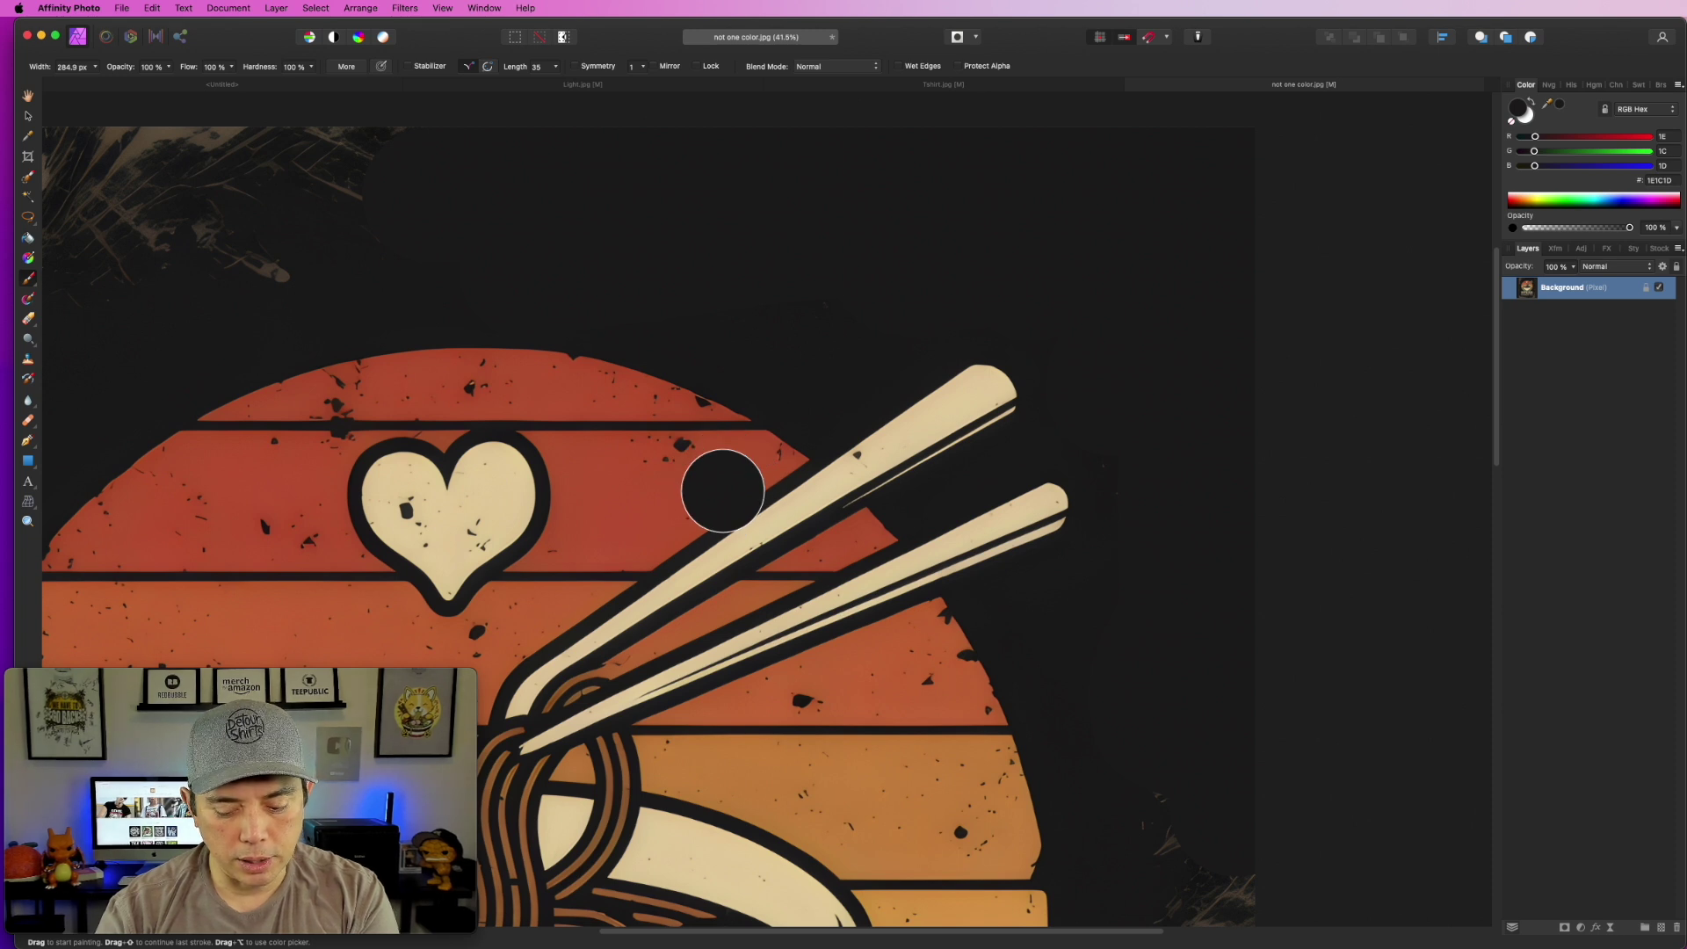
key("super+z")
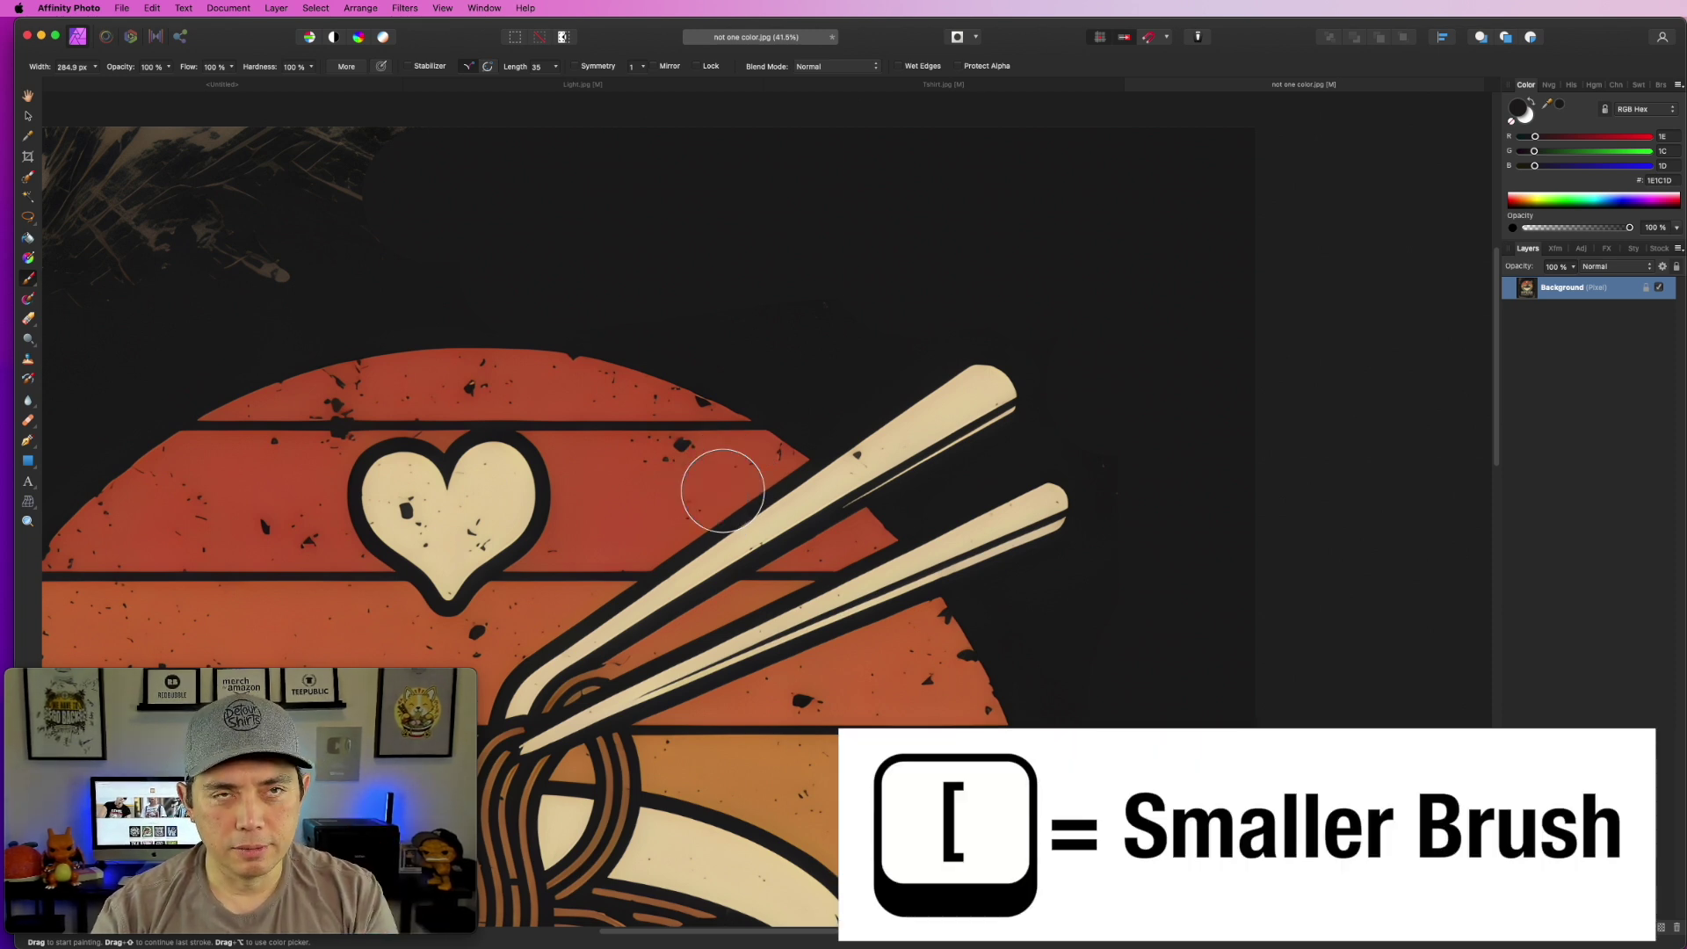
key("bracketleft")
left_click(723, 490)
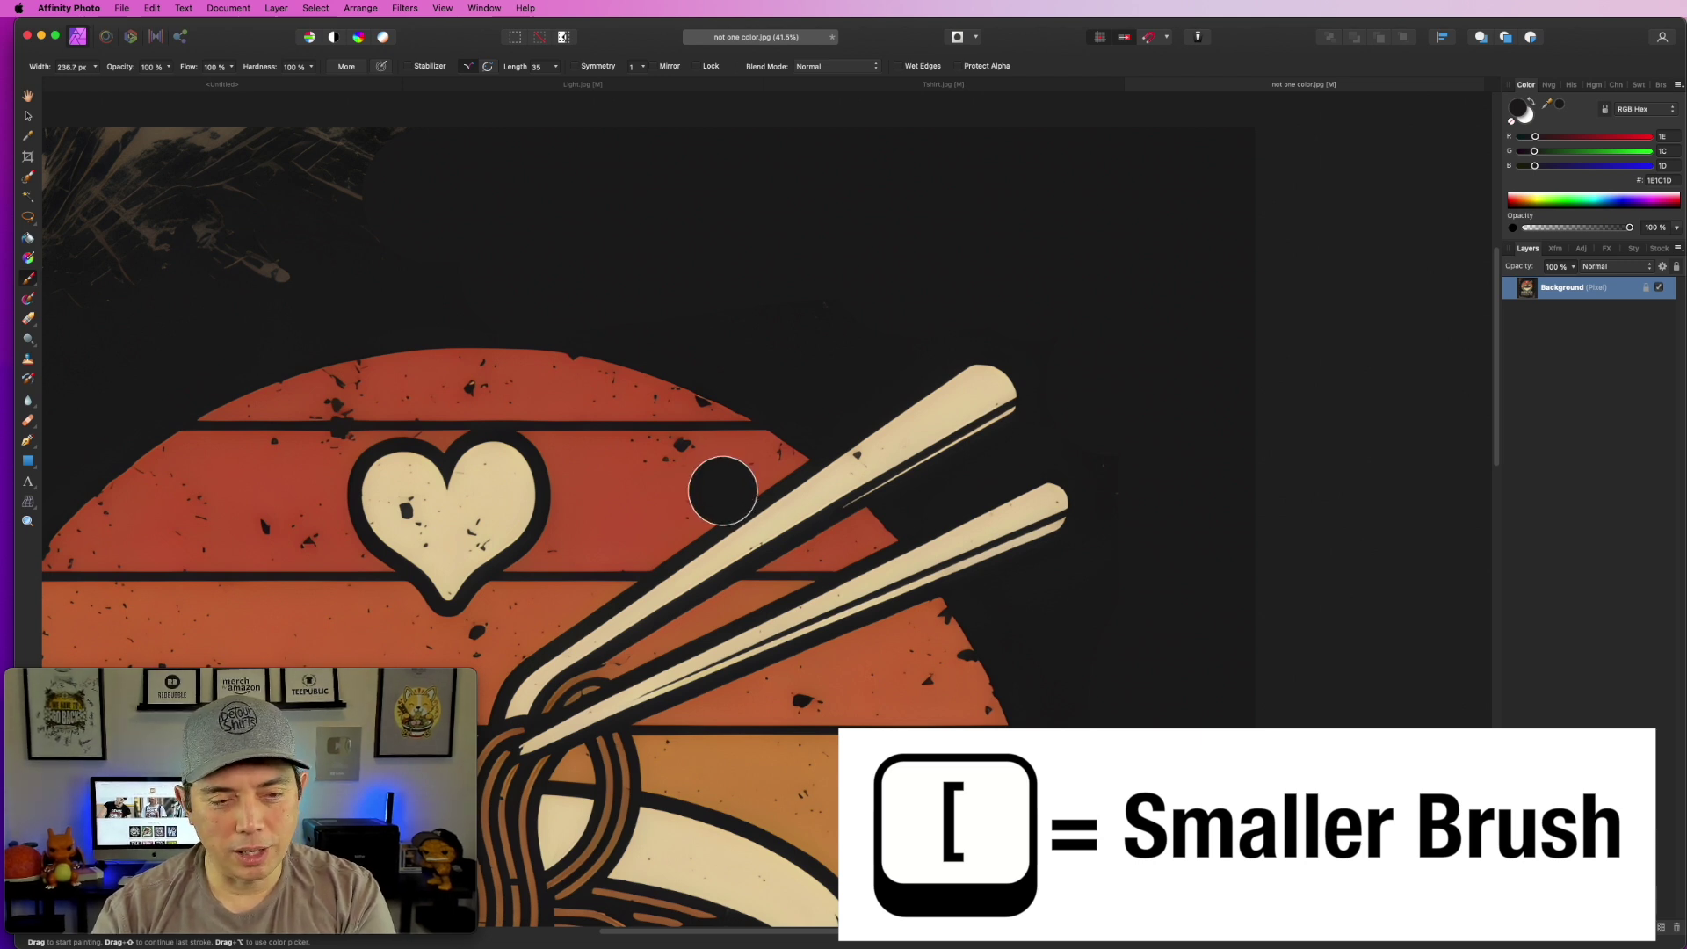
key("bracketright")
key("bracketright")
key("super+z")
key("bracketleft")
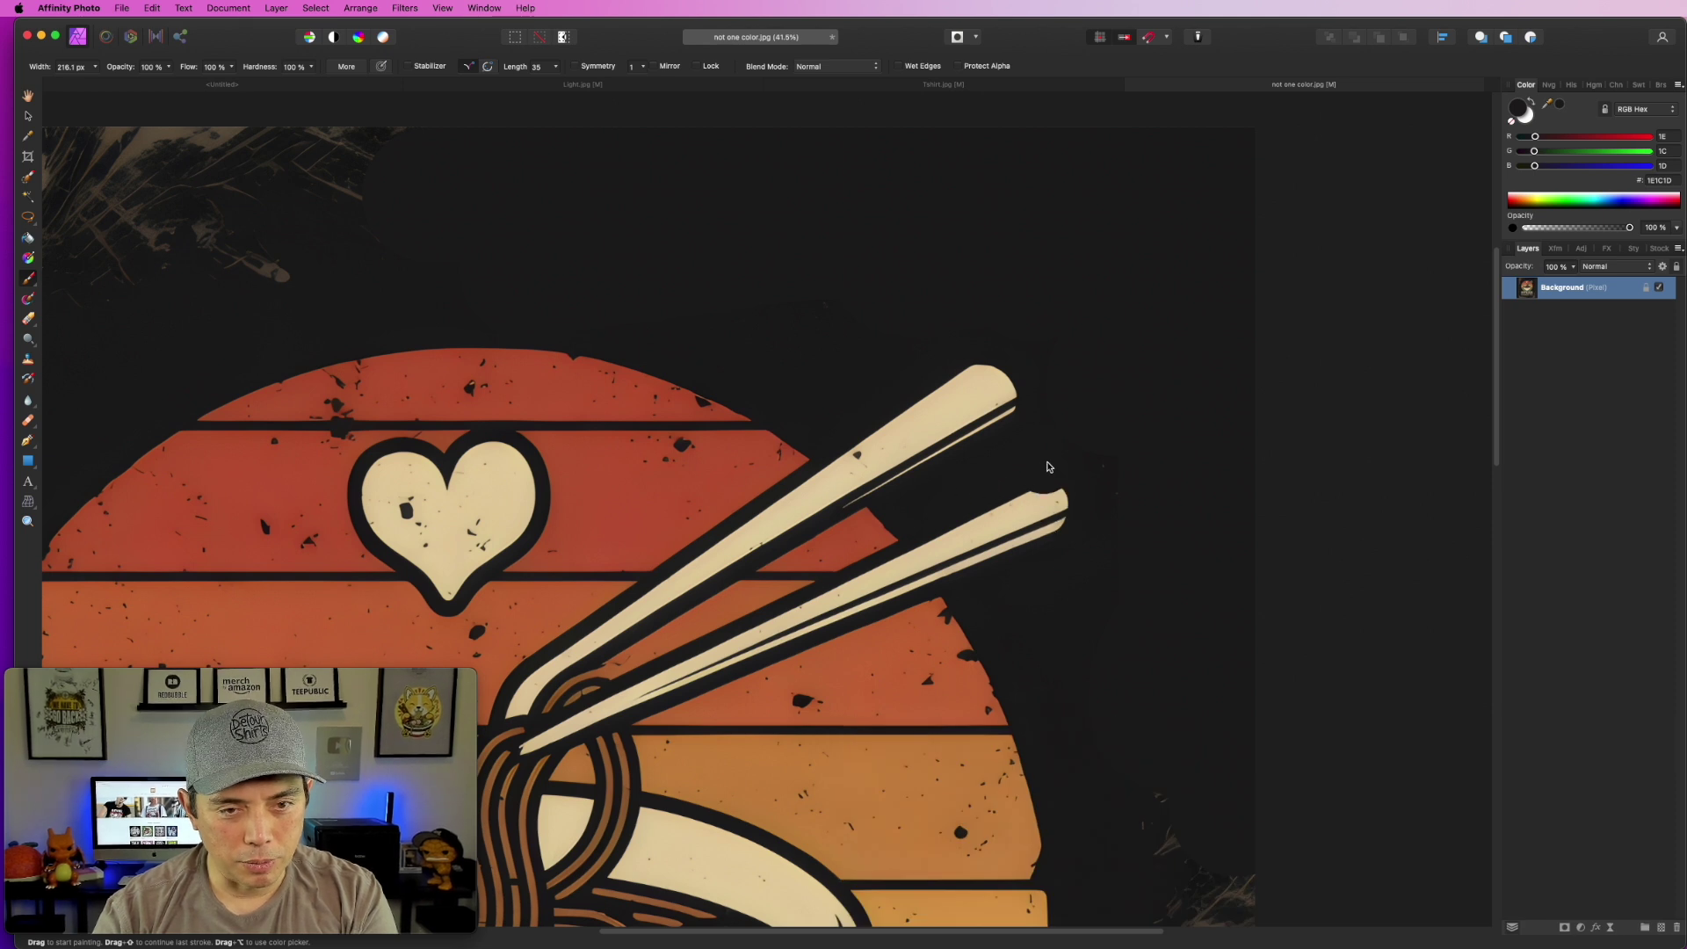
Enlarge the brush to 434.6 px and paint over the grunge texture down the ramen image's right edge.
scroll(1200, 722, "down", 5)
scroll(1200, 723, "down", 3)
key("bracketright")
key("bracketright")
key("bracketright")
key("bracketright")
mouse_move(1157, 401)
left_mouse_down()
mouse_move(1169, 604)
mouse_move(1149, 655)
mouse_move(1181, 526)
mouse_move(1257, 616)
mouse_move(1249, 492)
mouse_move(1197, 764)
mouse_move(1147, 751)
mouse_move(1182, 786)
mouse_move(1211, 742)
mouse_move(1228, 578)
mouse_move(1189, 695)
mouse_move(1111, 605)
mouse_move(1146, 808)
mouse_move(1132, 840)
mouse_move(1238, 817)
mouse_move(1221, 689)
left_mouse_up()
Paint over the grunge texture in the lower-right corner and along the bottom edge below the RAMEN-TIC text.
scroll(1195, 765, "down", 5)
scroll(1220, 689, "down", 10)
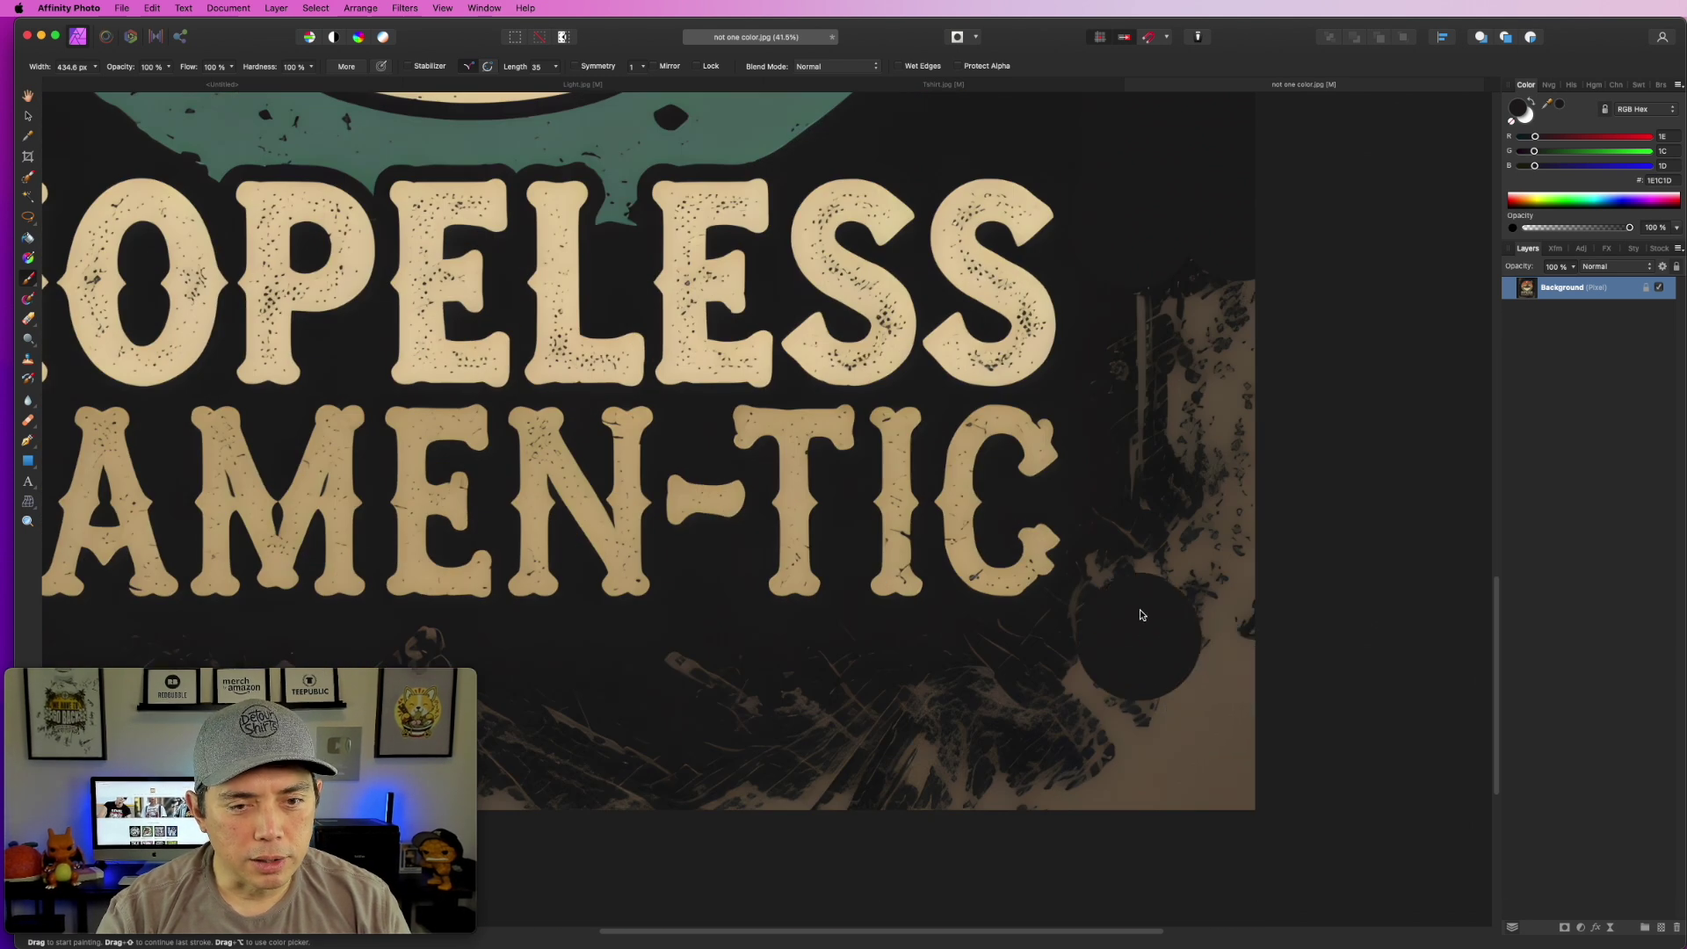
left_click(1134, 527)
left_click(1061, 654)
mouse_move(1061, 654)
left_mouse_down()
mouse_move(1099, 614)
mouse_move(1105, 697)
mouse_move(1011, 674)
mouse_move(719, 697)
mouse_move(1168, 640)
mouse_move(1156, 384)
mouse_move(1262, 482)
mouse_move(1156, 757)
mouse_move(1173, 780)
left_mouse_up()
left_click_drag(771, 734, 1325, 640)
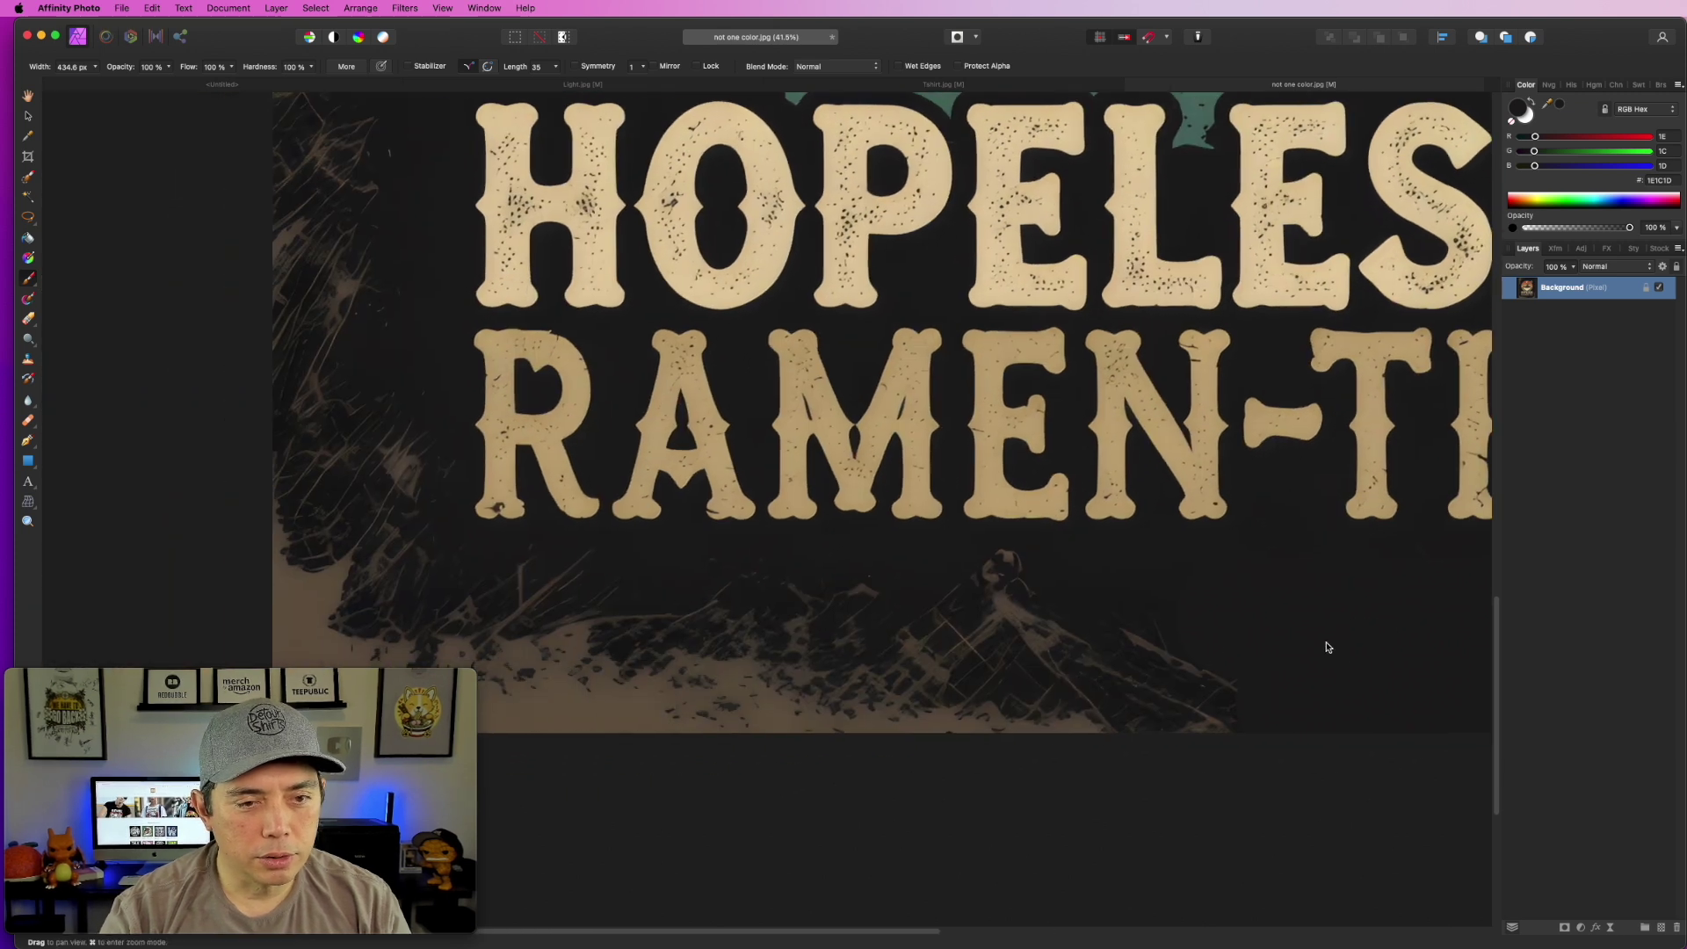
mouse_move(1019, 610)
left_mouse_down()
mouse_move(1351, 712)
mouse_move(917, 665)
mouse_move(964, 607)
mouse_move(641, 645)
mouse_move(621, 723)
mouse_move(543, 595)
mouse_move(369, 549)
mouse_move(395, 501)
mouse_move(500, 679)
mouse_move(275, 493)
mouse_move(351, 395)
mouse_move(373, 275)
mouse_move(451, 466)
mouse_move(343, 307)
mouse_move(317, 302)
mouse_move(272, 539)
left_mouse_up()
key("super+z")
Paint over the grunge texture up the ramen image's left edge, beside the text and the sunset circle.
key("space")
left_click_drag(380, 329, 459, 680)
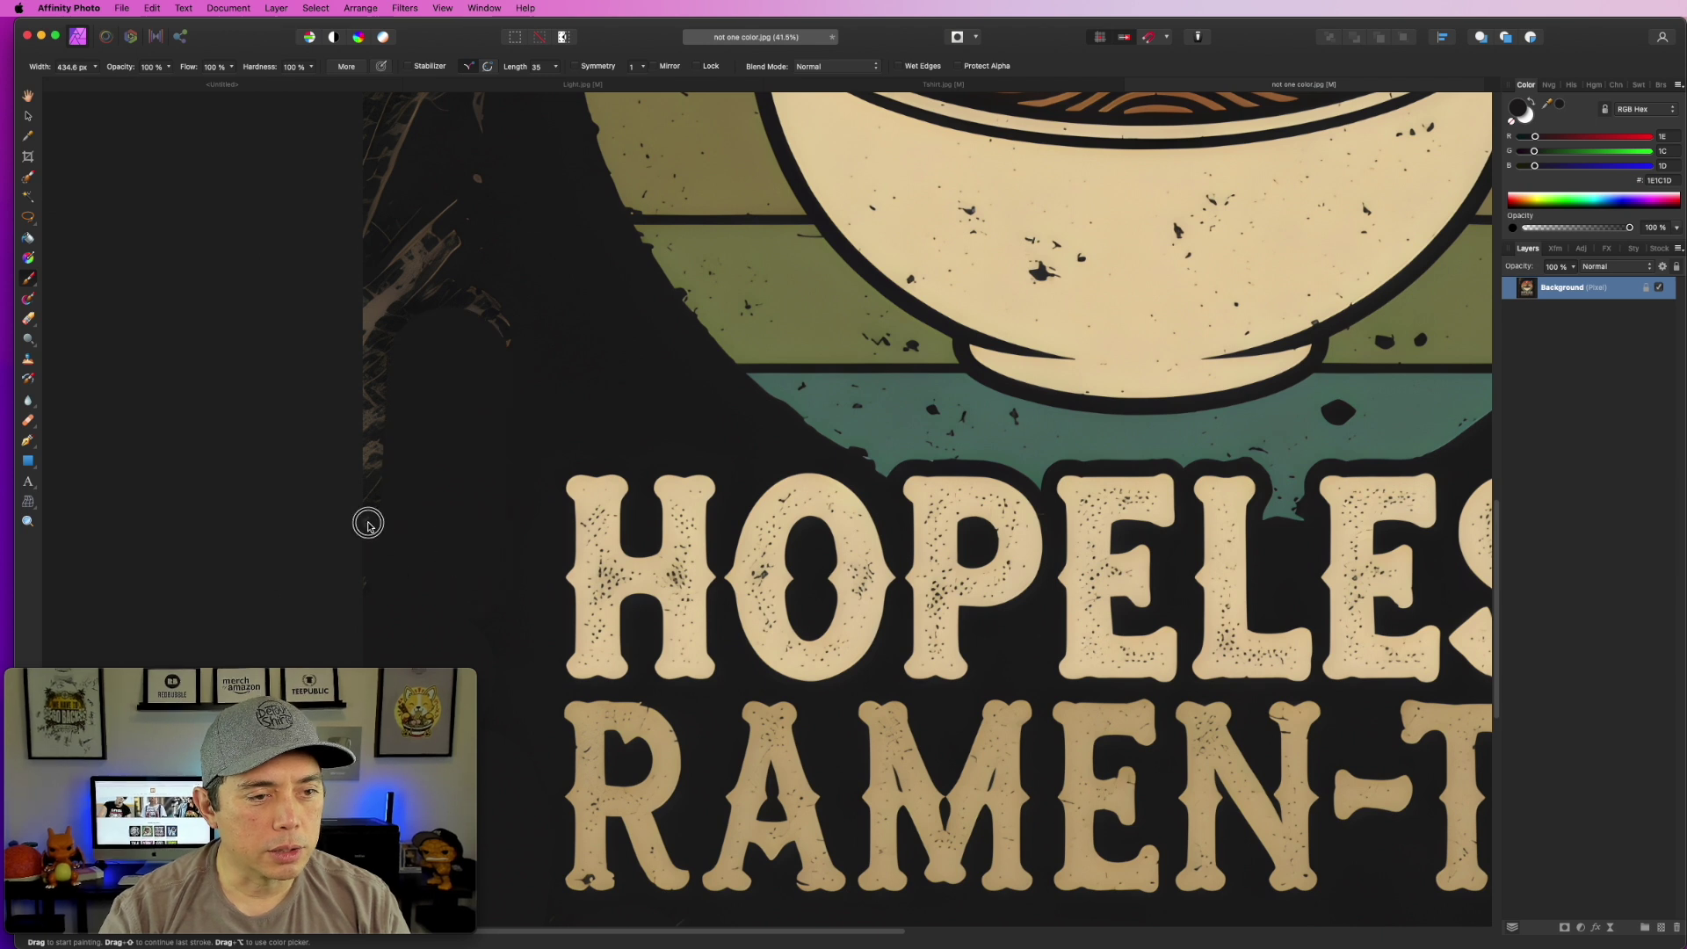
mouse_move(438, 296)
left_mouse_down()
mouse_move(578, 393)
mouse_move(510, 355)
mouse_move(412, 250)
mouse_move(449, 151)
left_mouse_up()
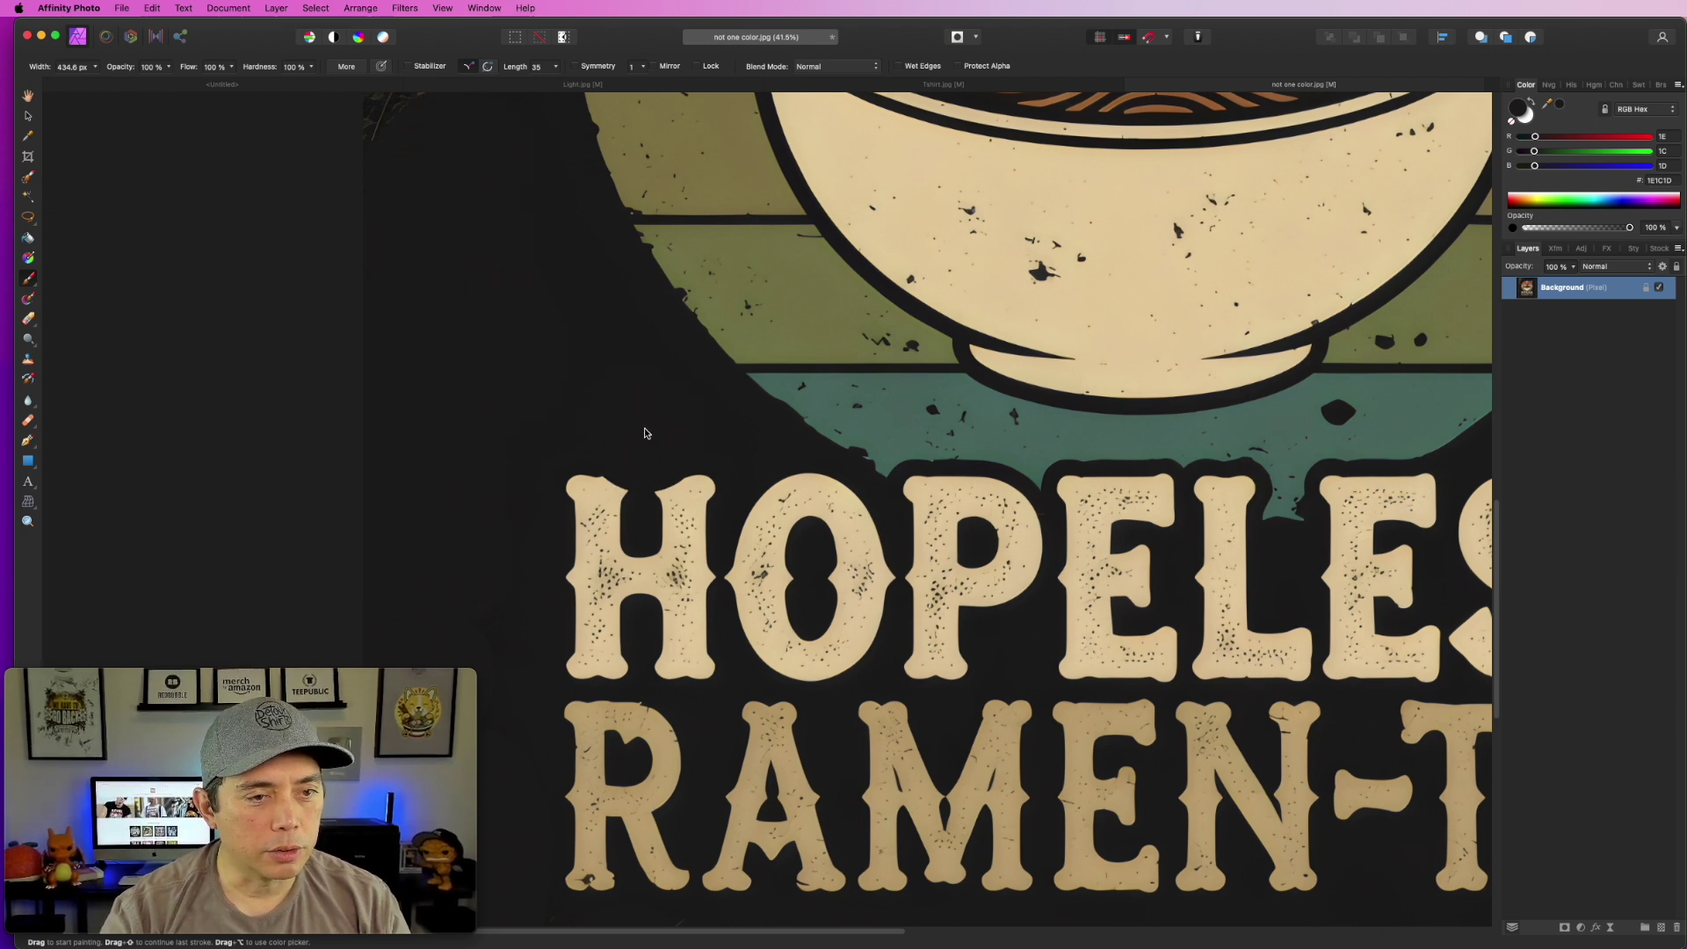
left_click_drag(446, 218, 581, 697)
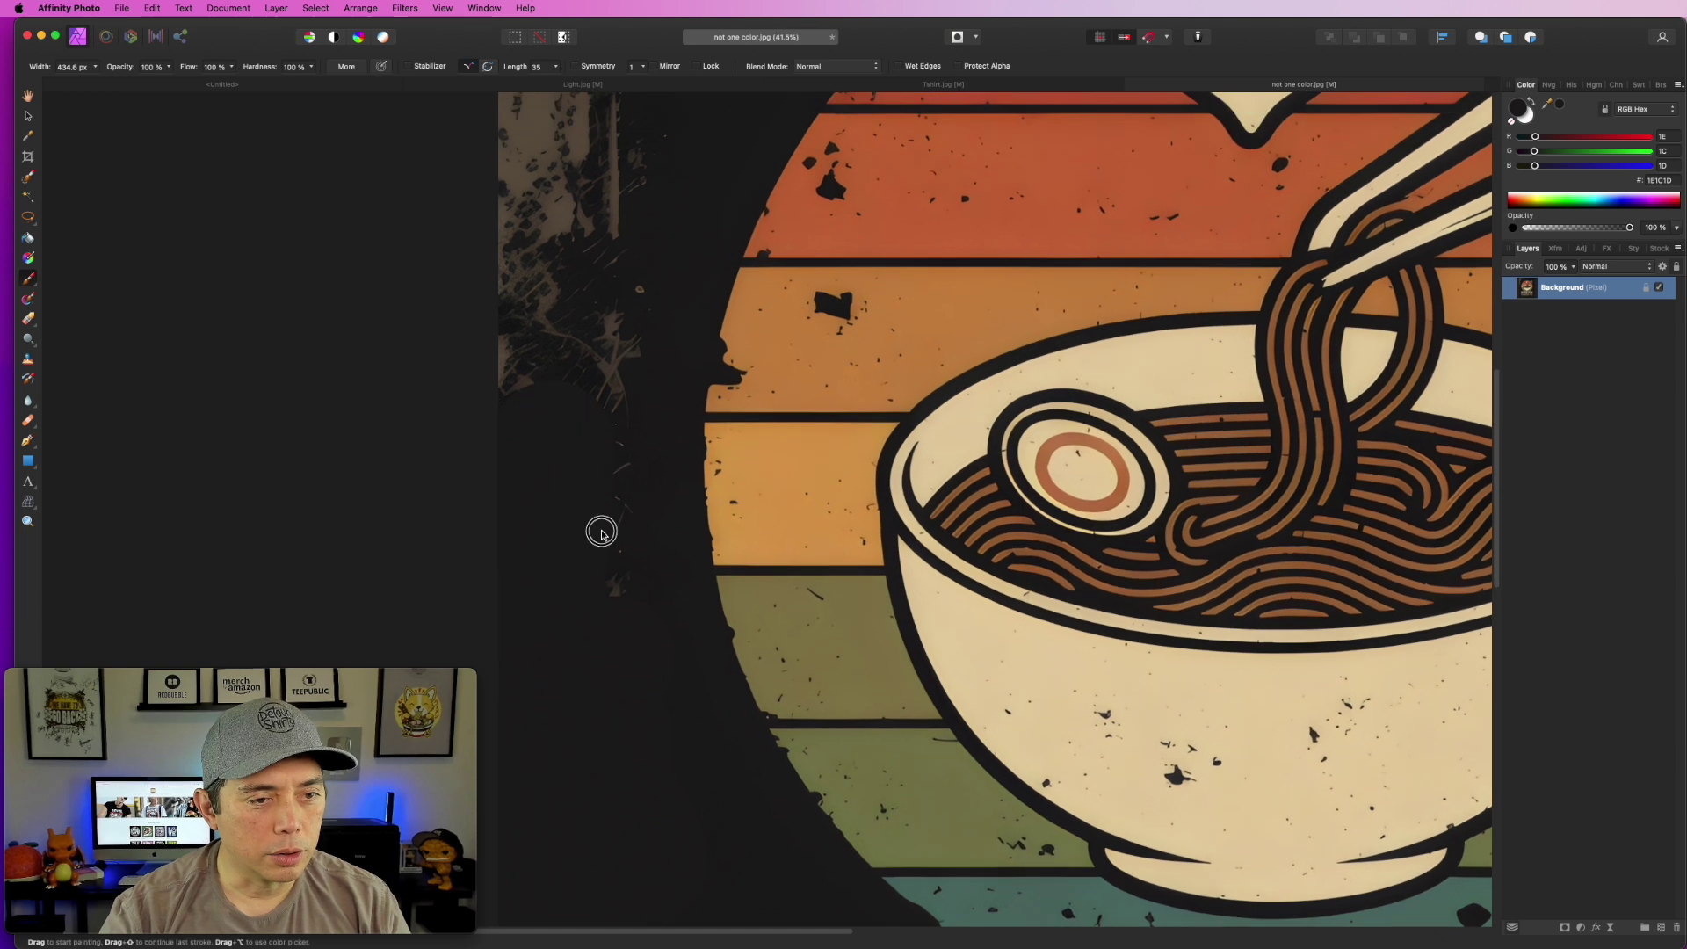
left_click_drag(604, 475, 557, 185)
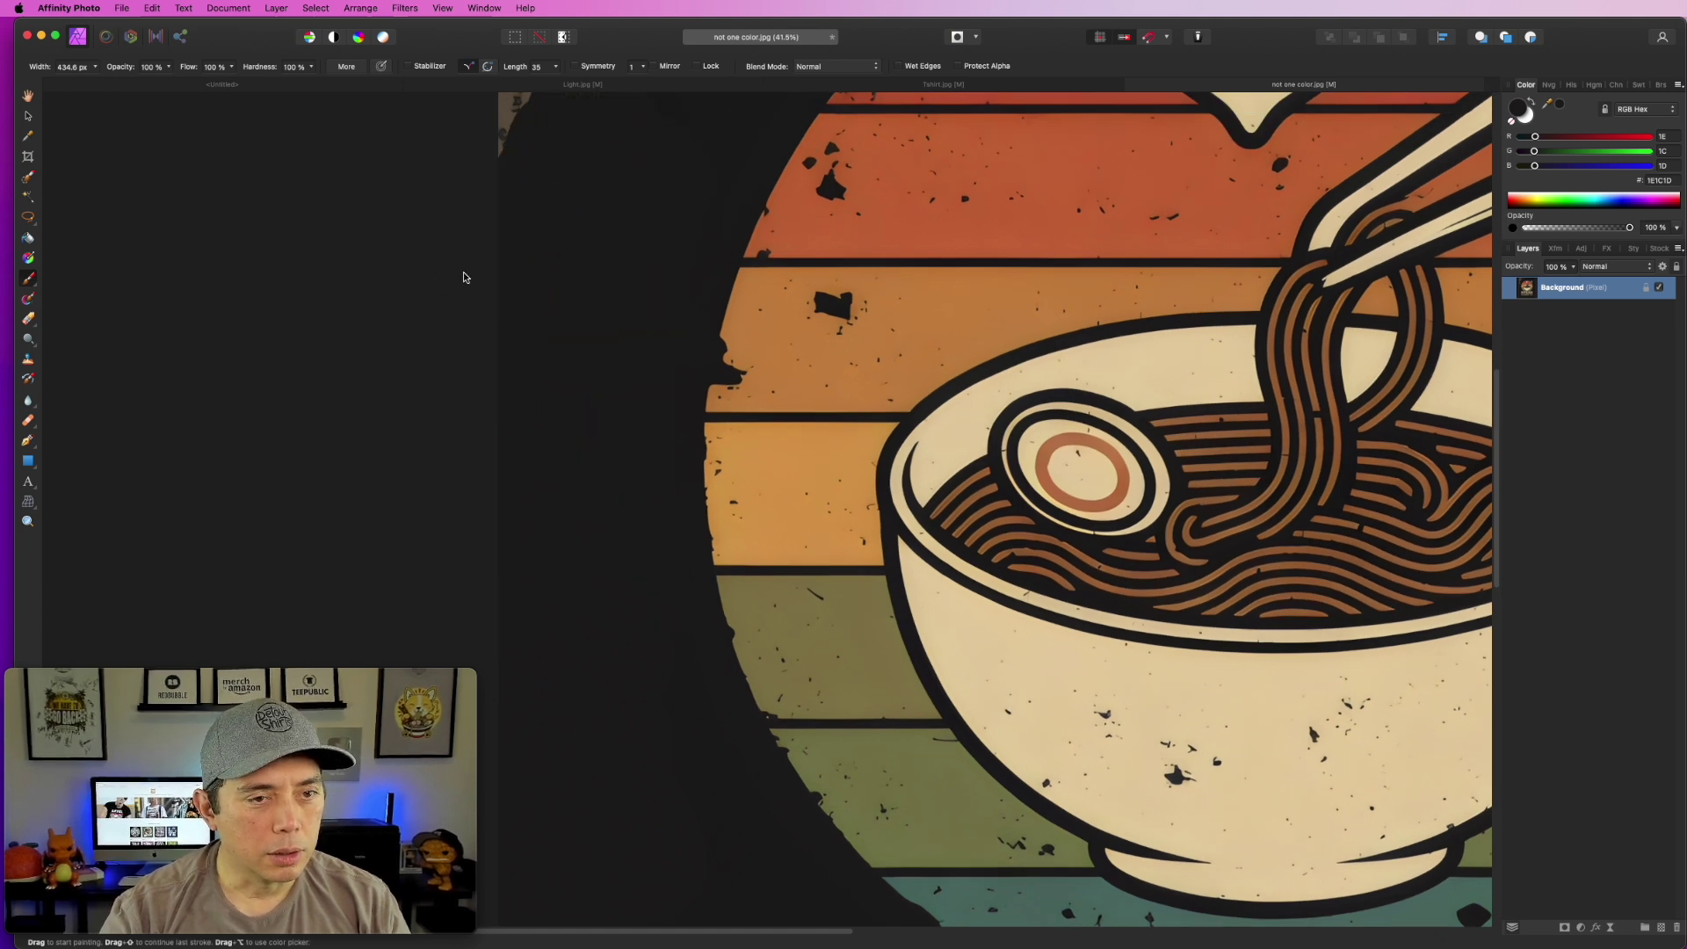
Paint over the remaining grunge texture in the ramen image's upper-left corner and along its top edge.
scroll(565, 633, "up", 10)
mouse_move(636, 334)
left_mouse_down()
mouse_move(624, 451)
mouse_move(629, 340)
mouse_move(708, 181)
mouse_move(795, 209)
mouse_move(1073, 151)
left_mouse_up()
mouse_move(1056, 231)
left_mouse_down()
mouse_move(523, 140)
mouse_move(554, 320)
mouse_move(624, 377)
mouse_move(526, 190)
left_mouse_up()
Examine the ramen image's repainted background as a whole and glance at the Cruise Squad and trainer documents for comparison.
scroll(786, 213, "down", 5)
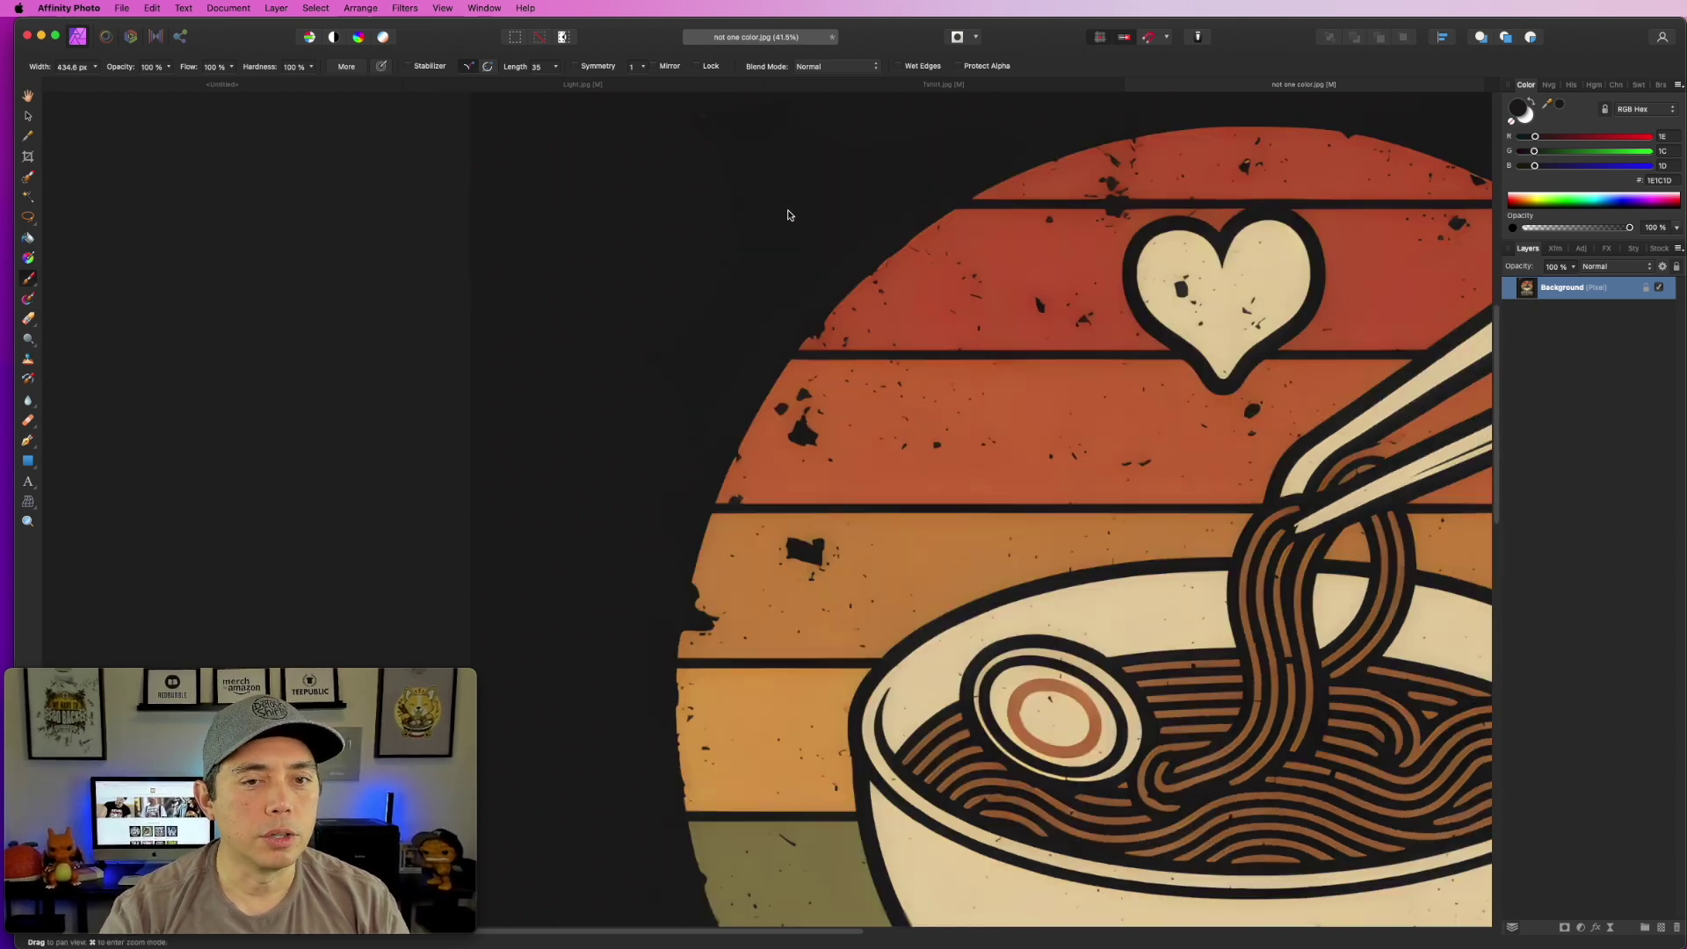
scroll(788, 211, "down", 3)
key("v")
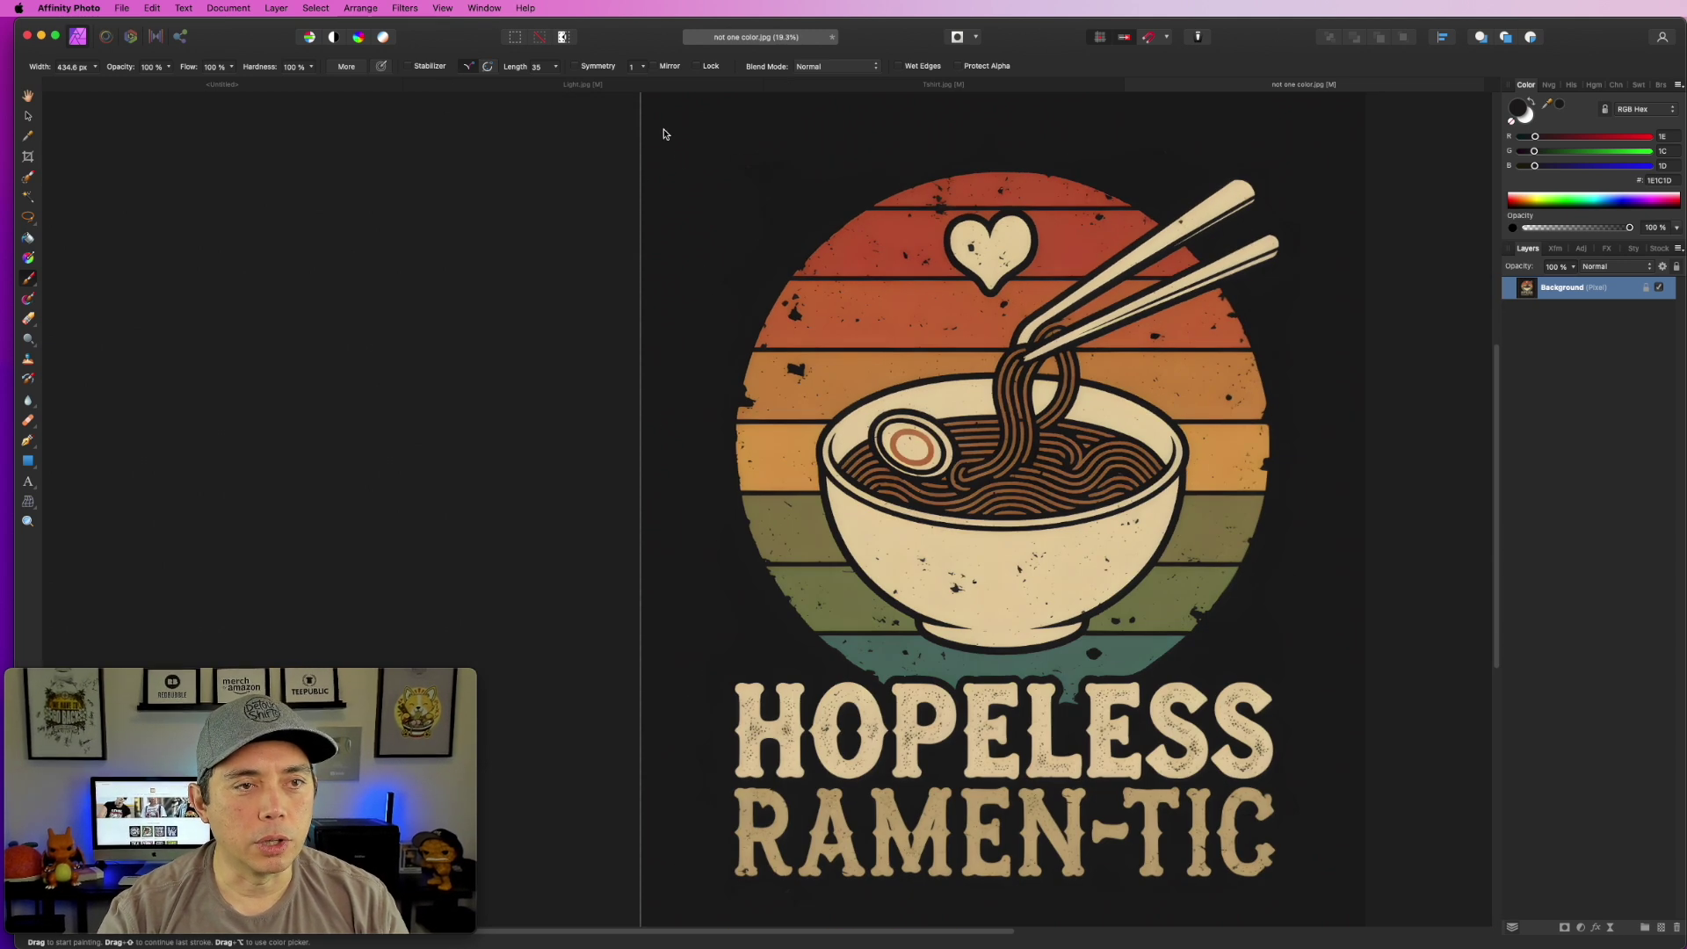
left_click(626, 87)
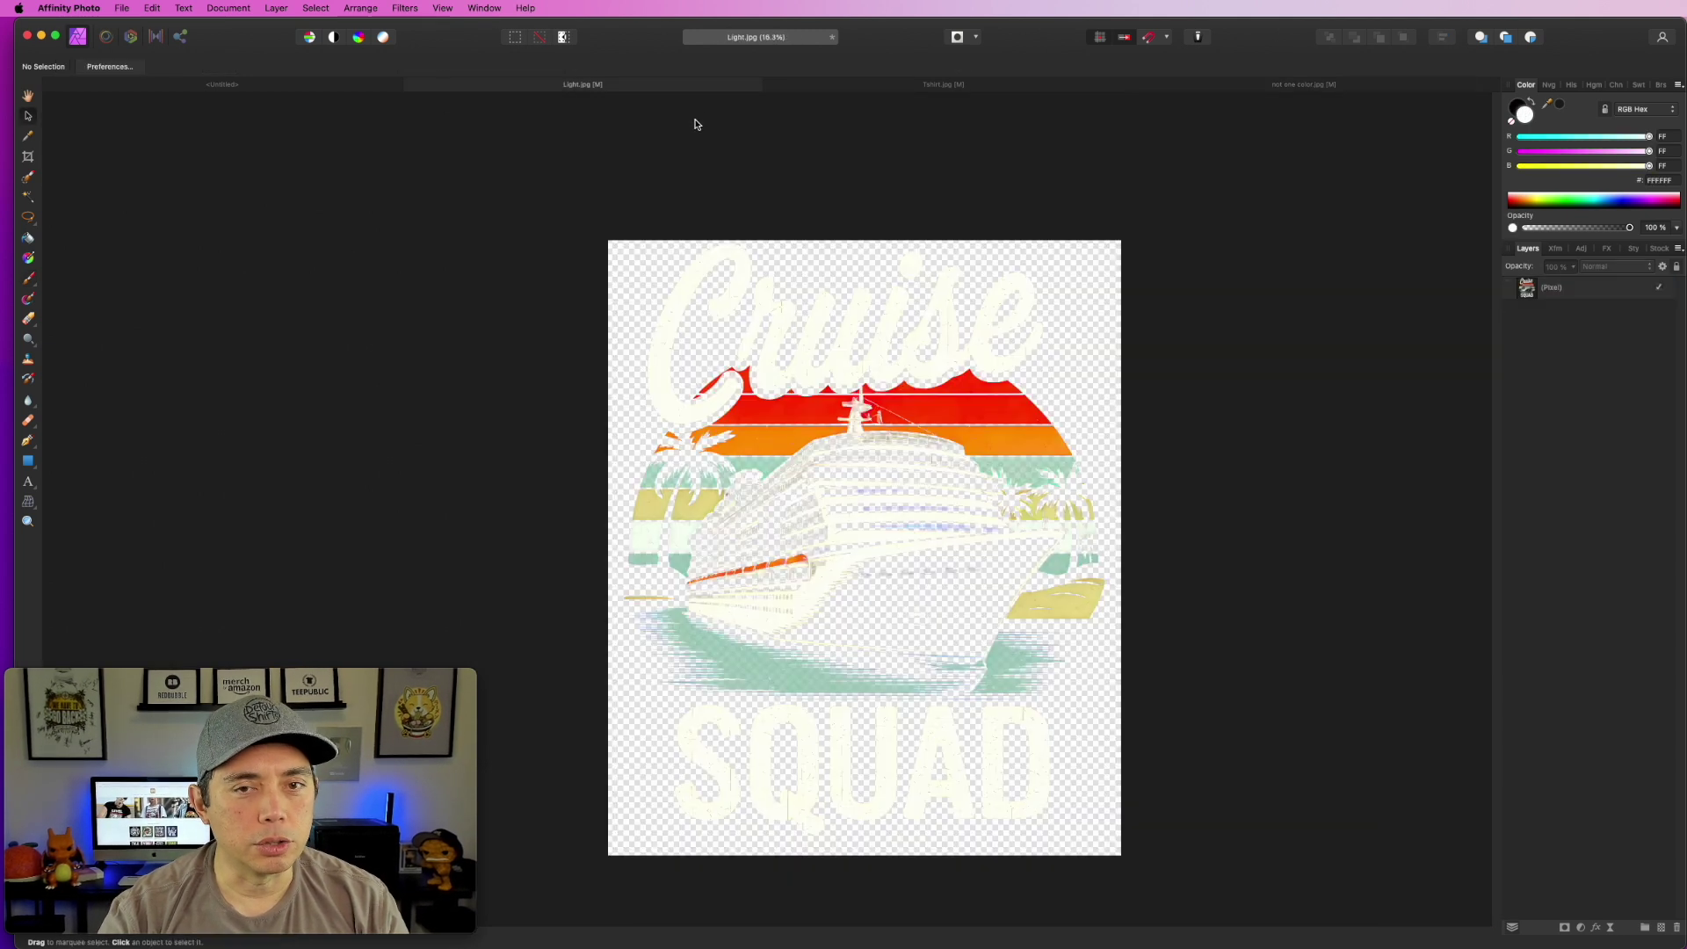
left_click(983, 85)
left_click(1304, 85)
key("b")
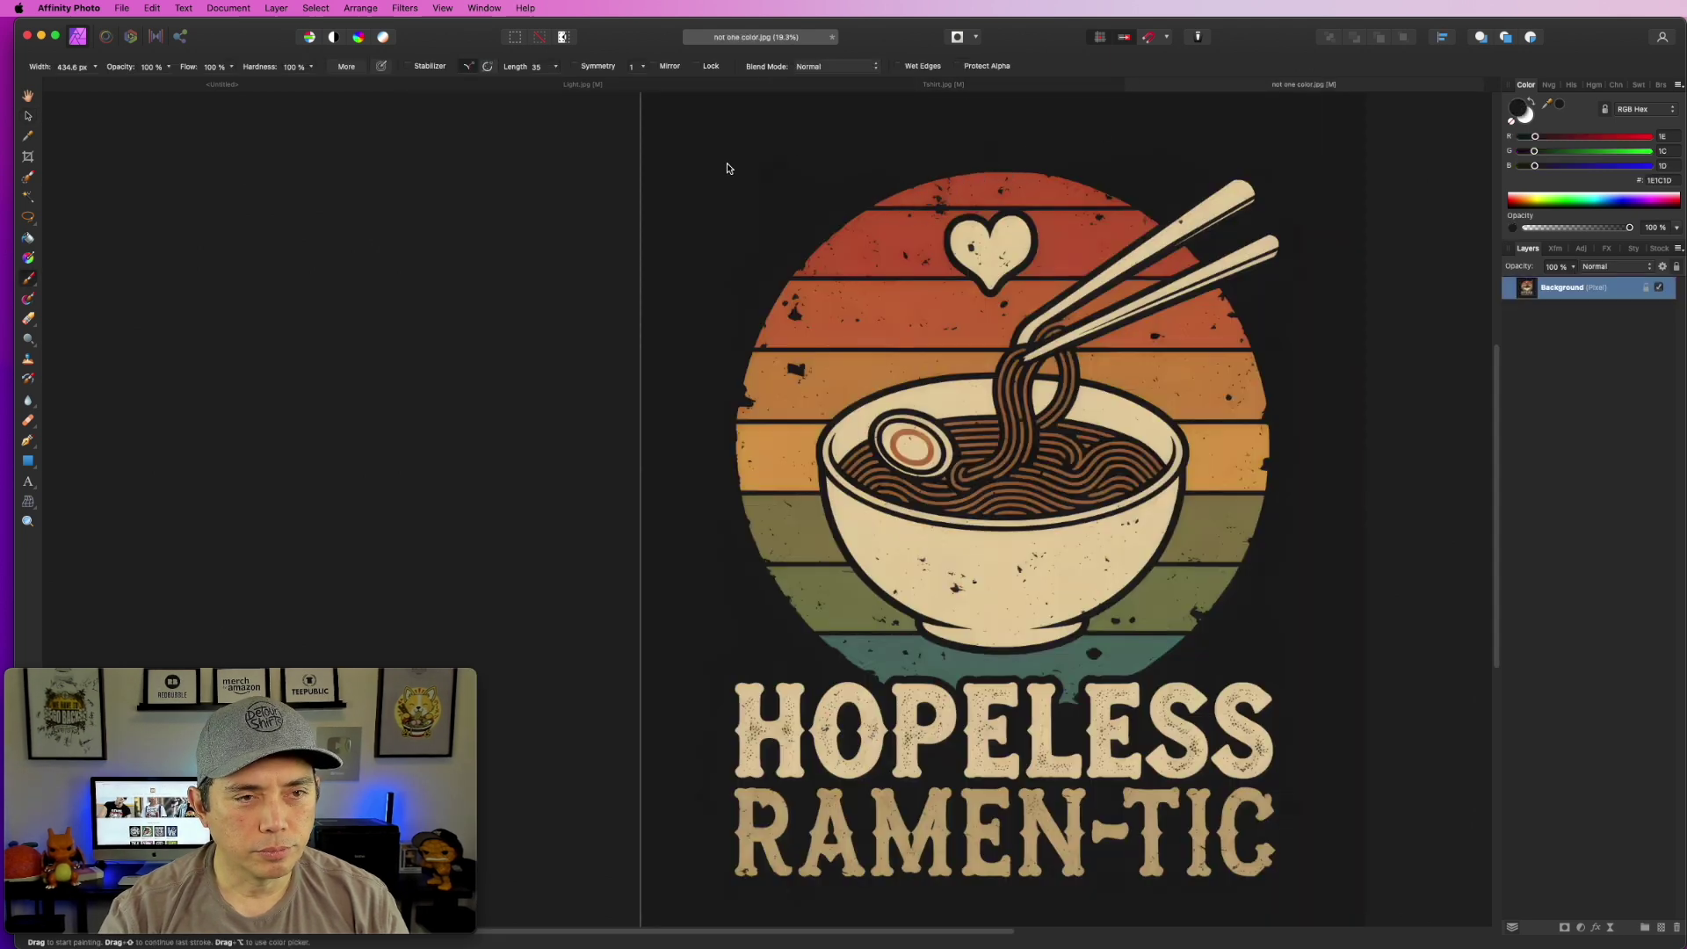
key("space")
left_click_drag(780, 139, 595, 5)
left_click_drag(572, 214, 591, 388)
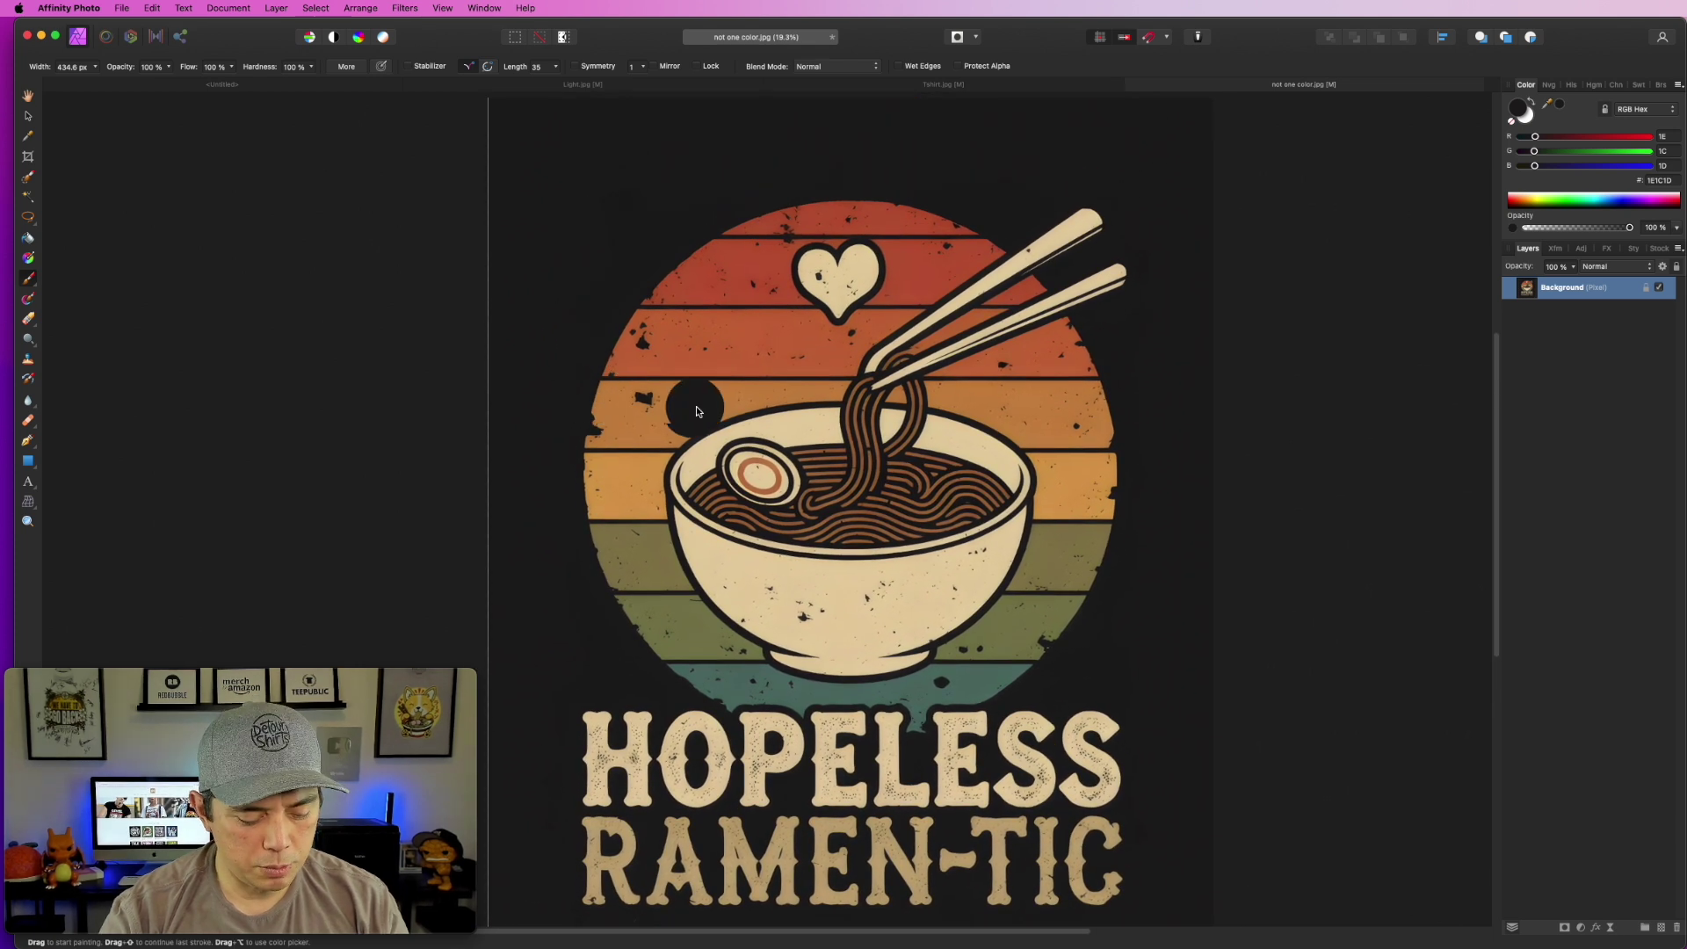
scroll(697, 407, "down", 2)
scroll(697, 407, "down", 1)
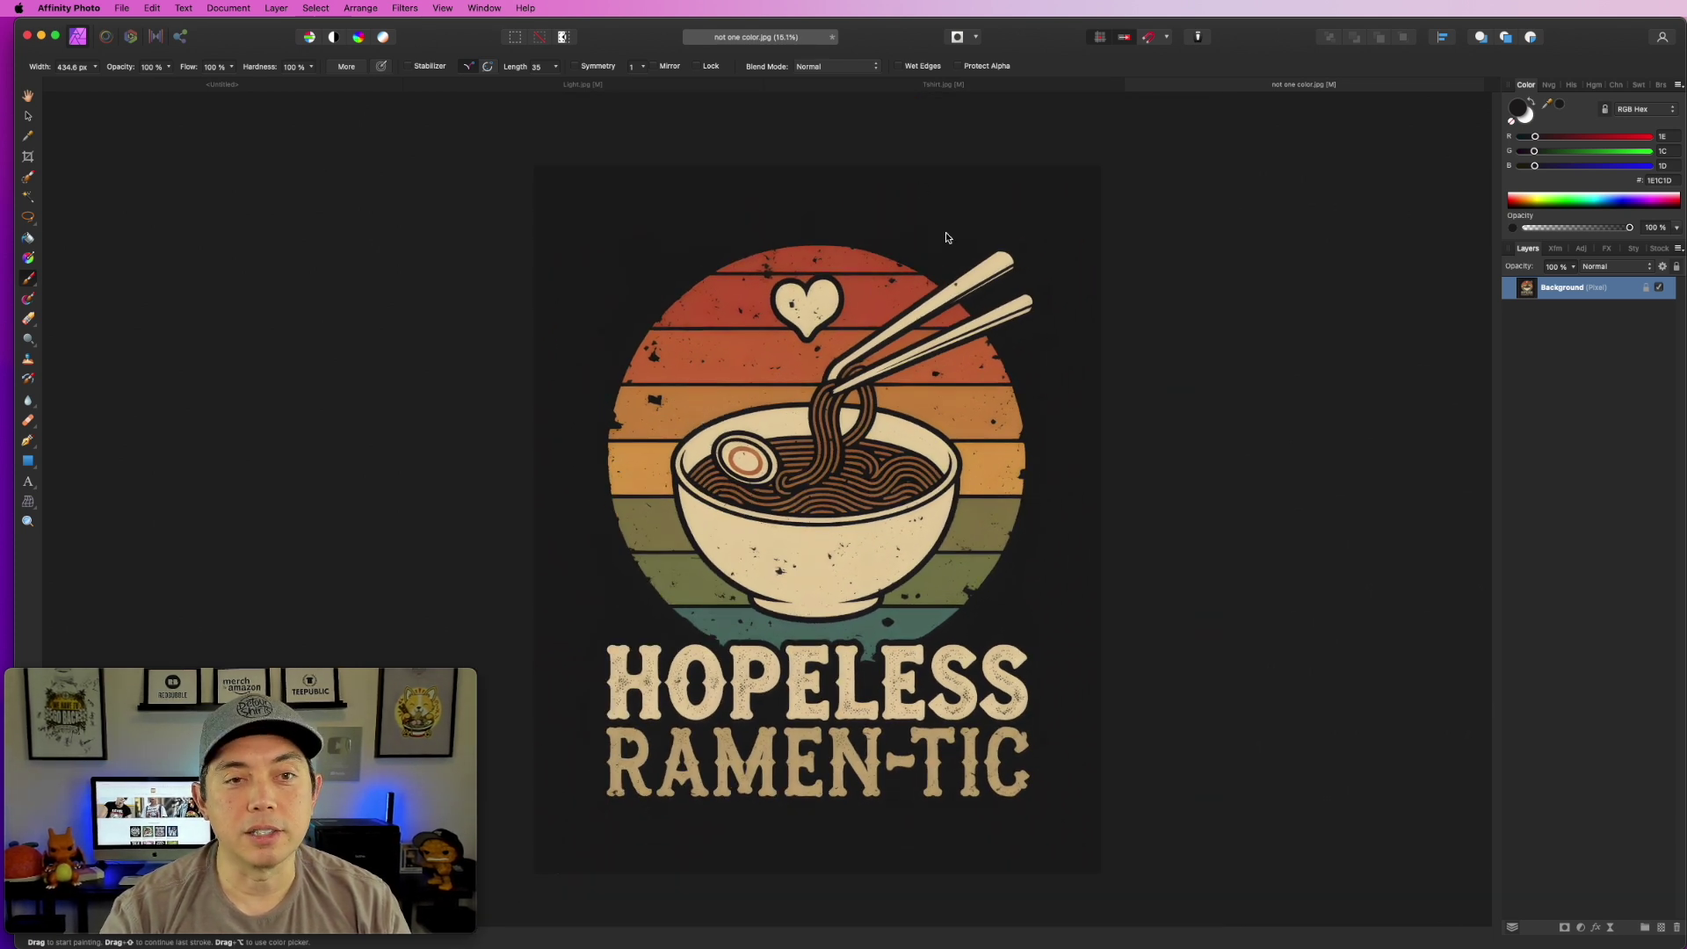
Add a Levels adjustment to the ramen image with black level 20%, white level 88% and gamma 0.754.
left_click(1582, 929)
left_click(1605, 935)
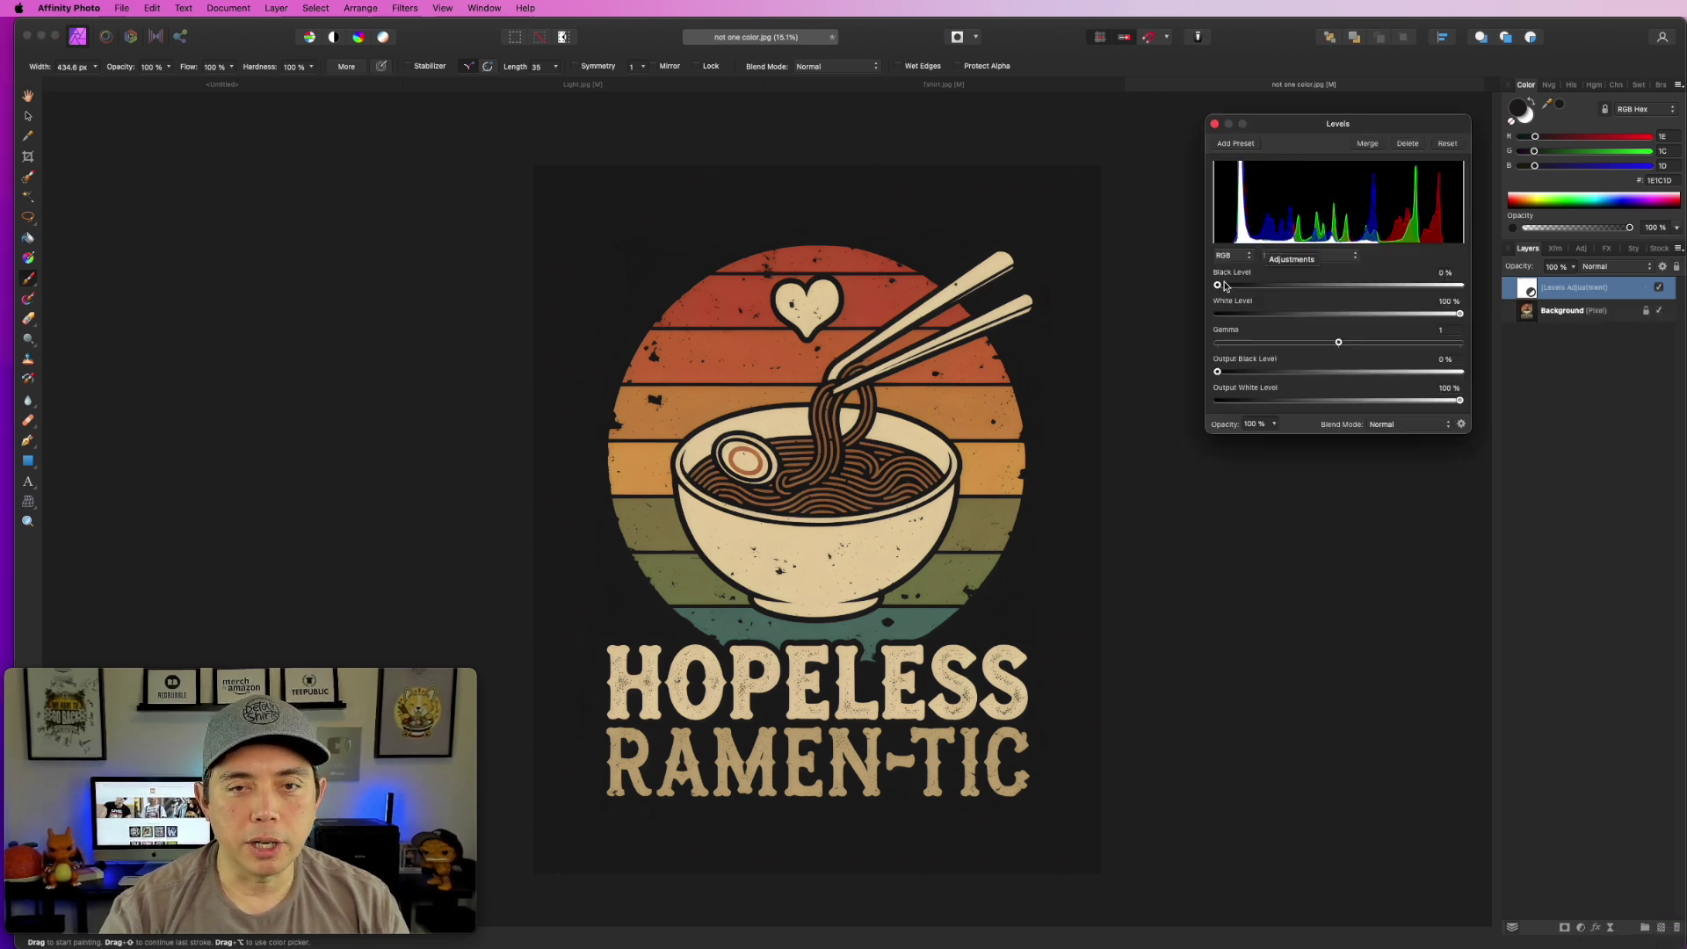
left_click_drag(1217, 285, 1266, 284)
left_click_drag(1459, 315, 1431, 314)
left_click_drag(1339, 345, 1309, 343)
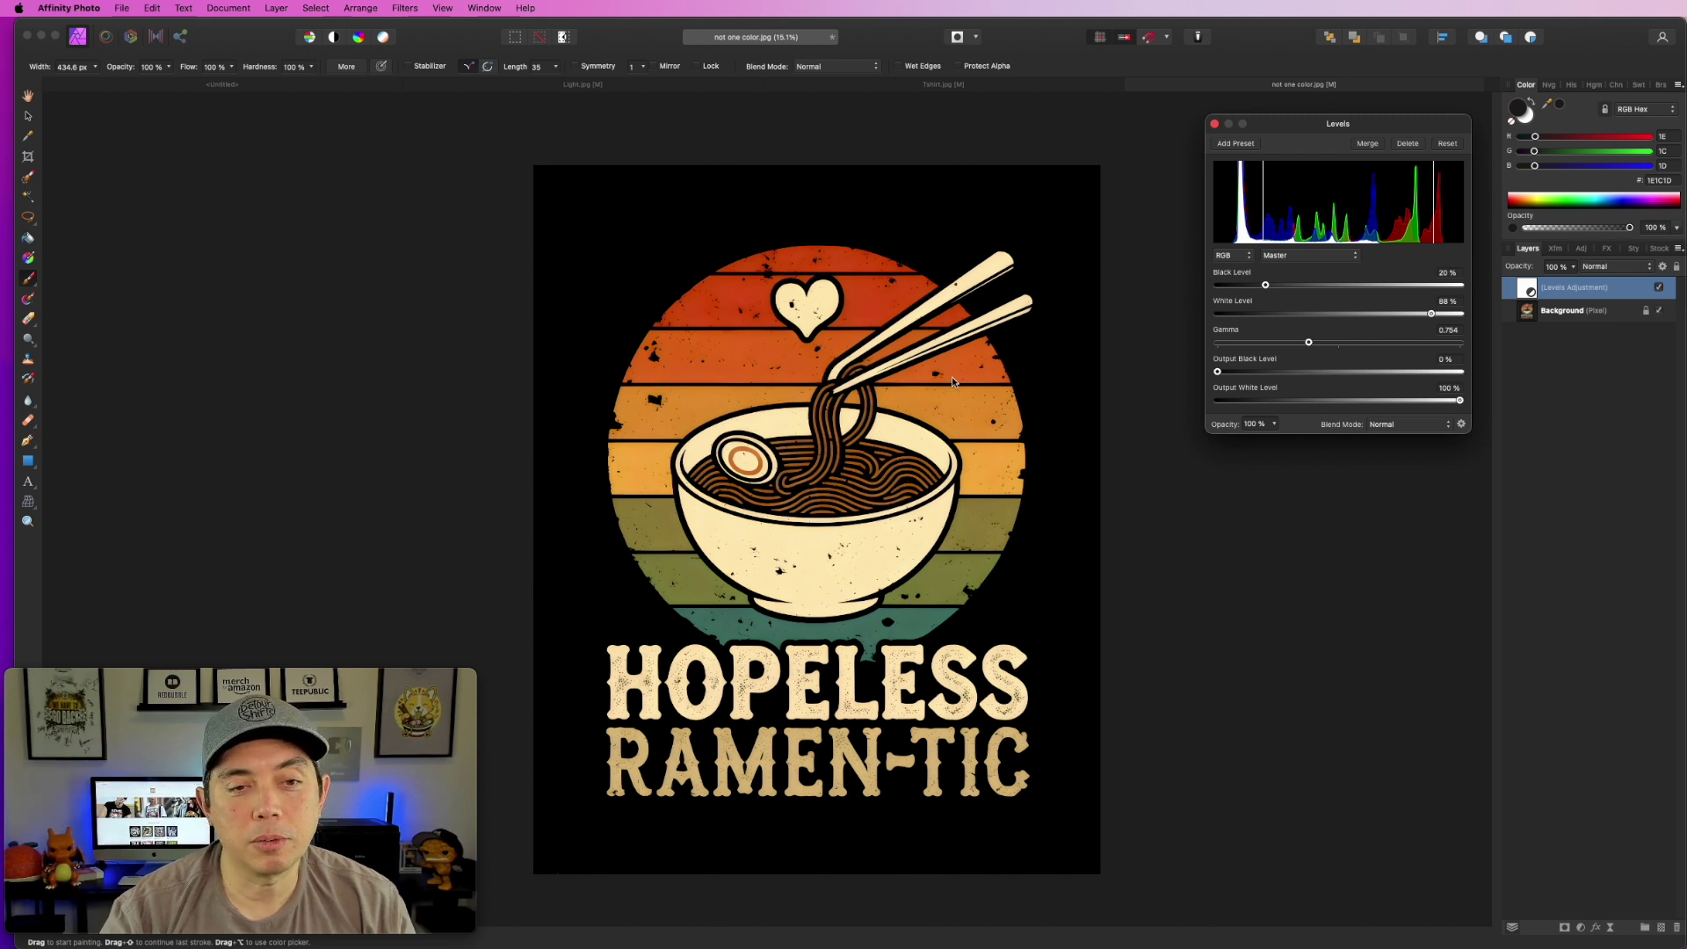
Merge the visible ramen layers into a new pixel layer and move it above the Levels adjustment.
left_click(1215, 123)
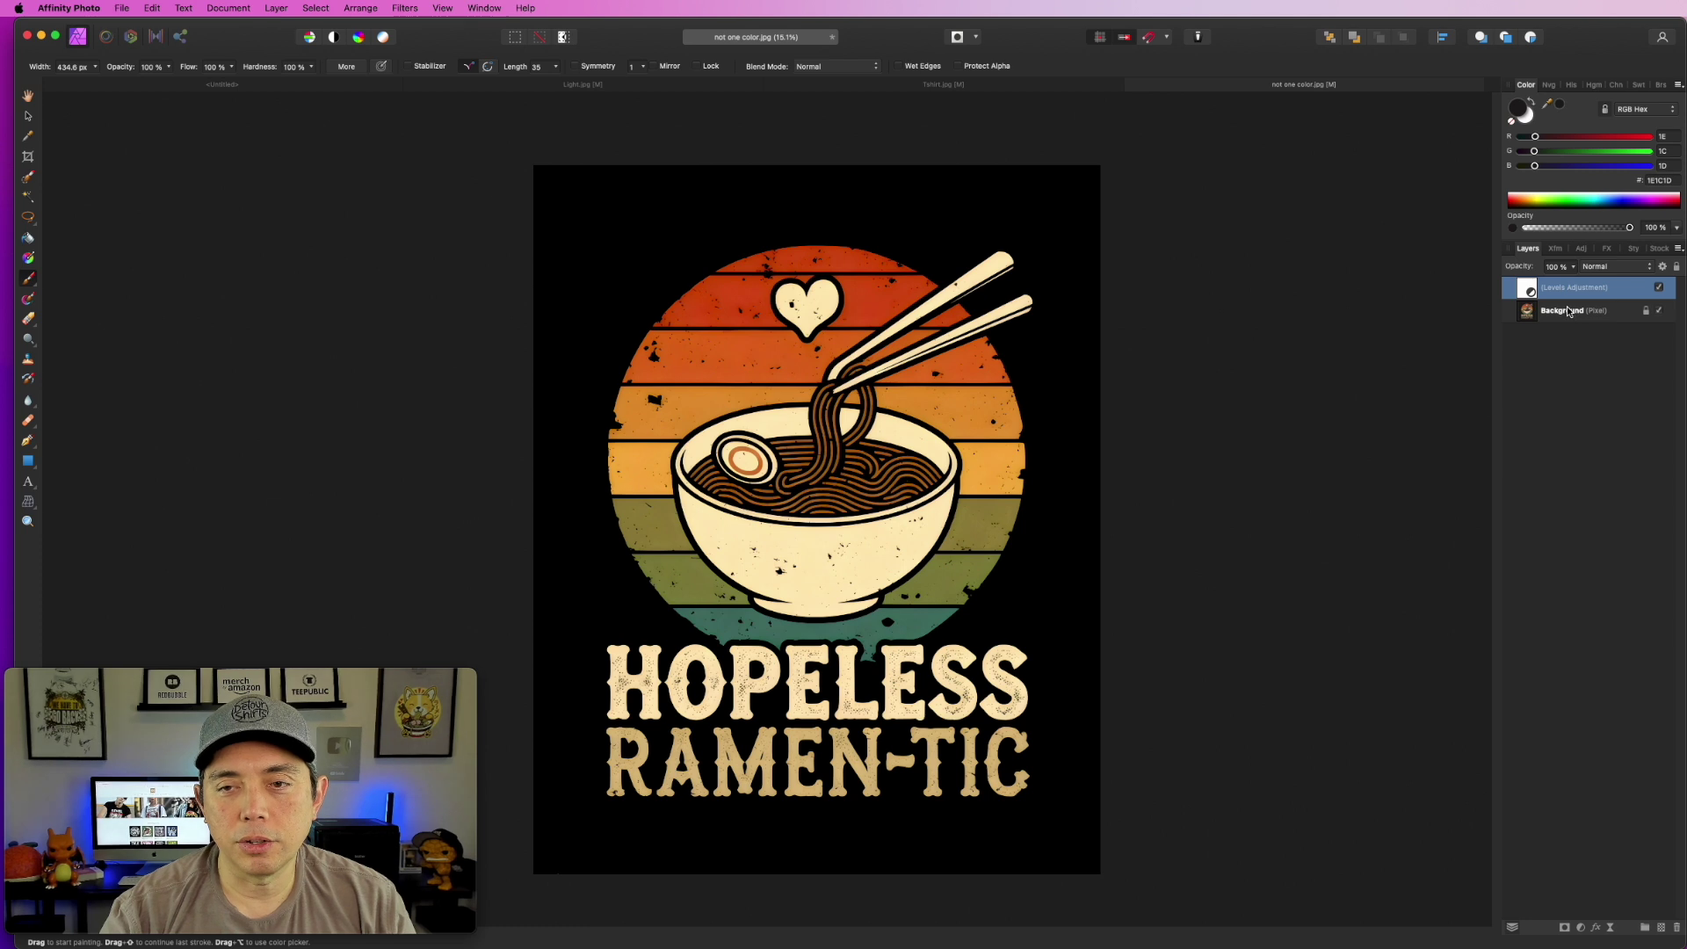
right_click(1563, 314)
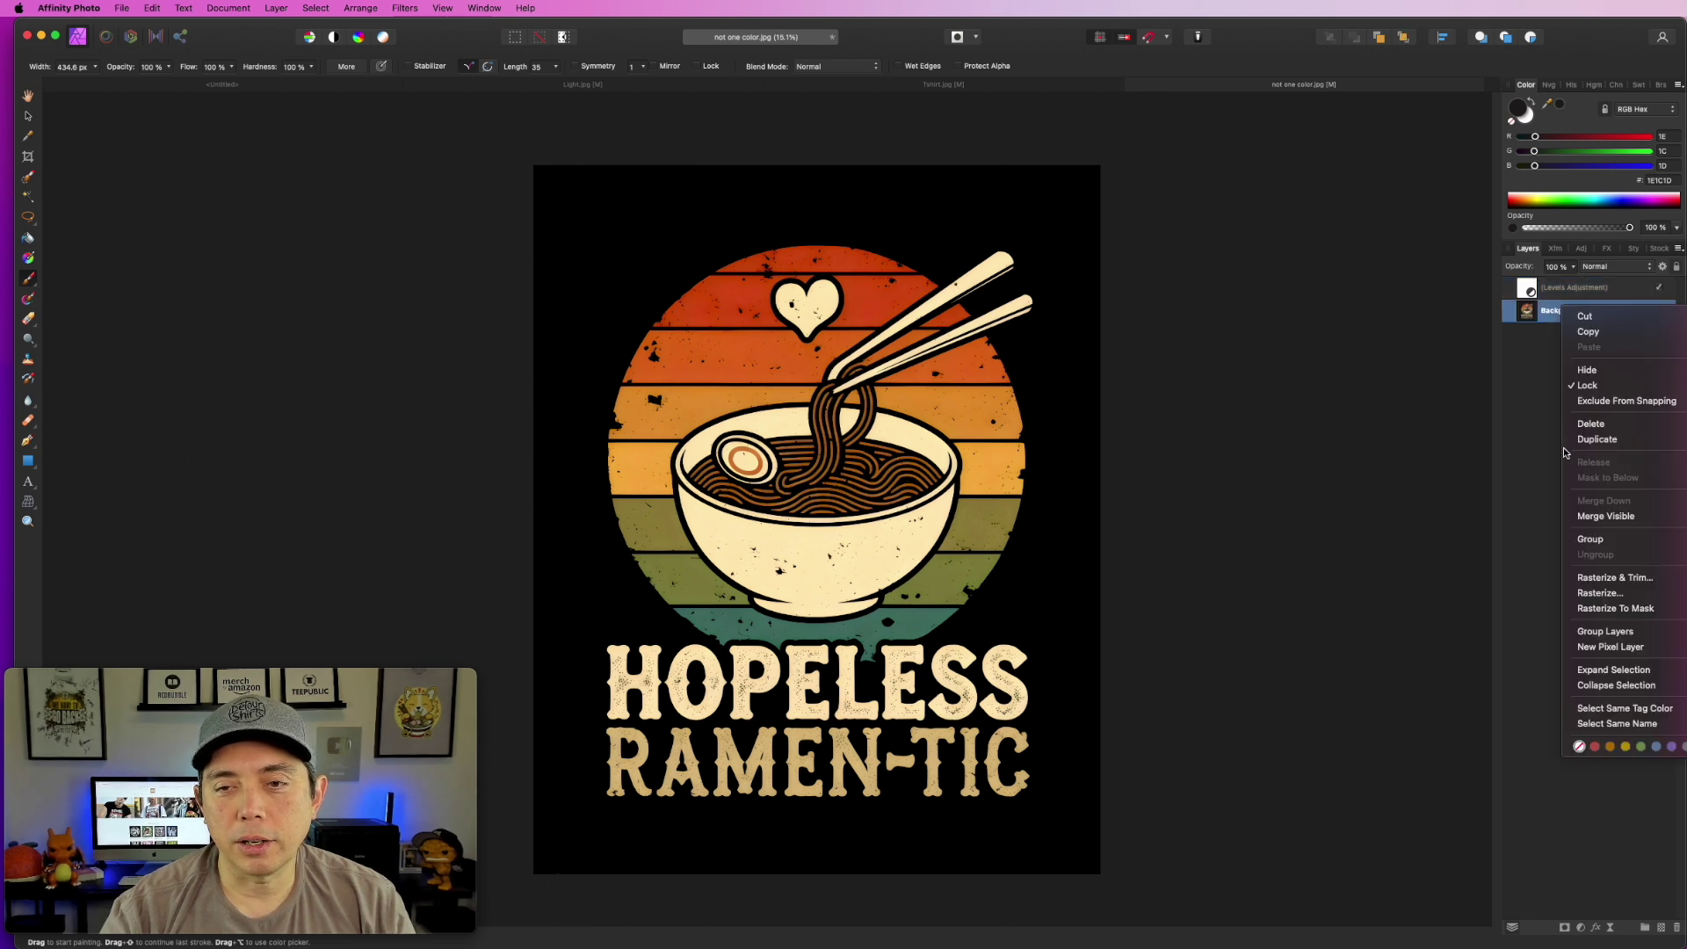
left_click(1553, 291)
right_click(1566, 315)
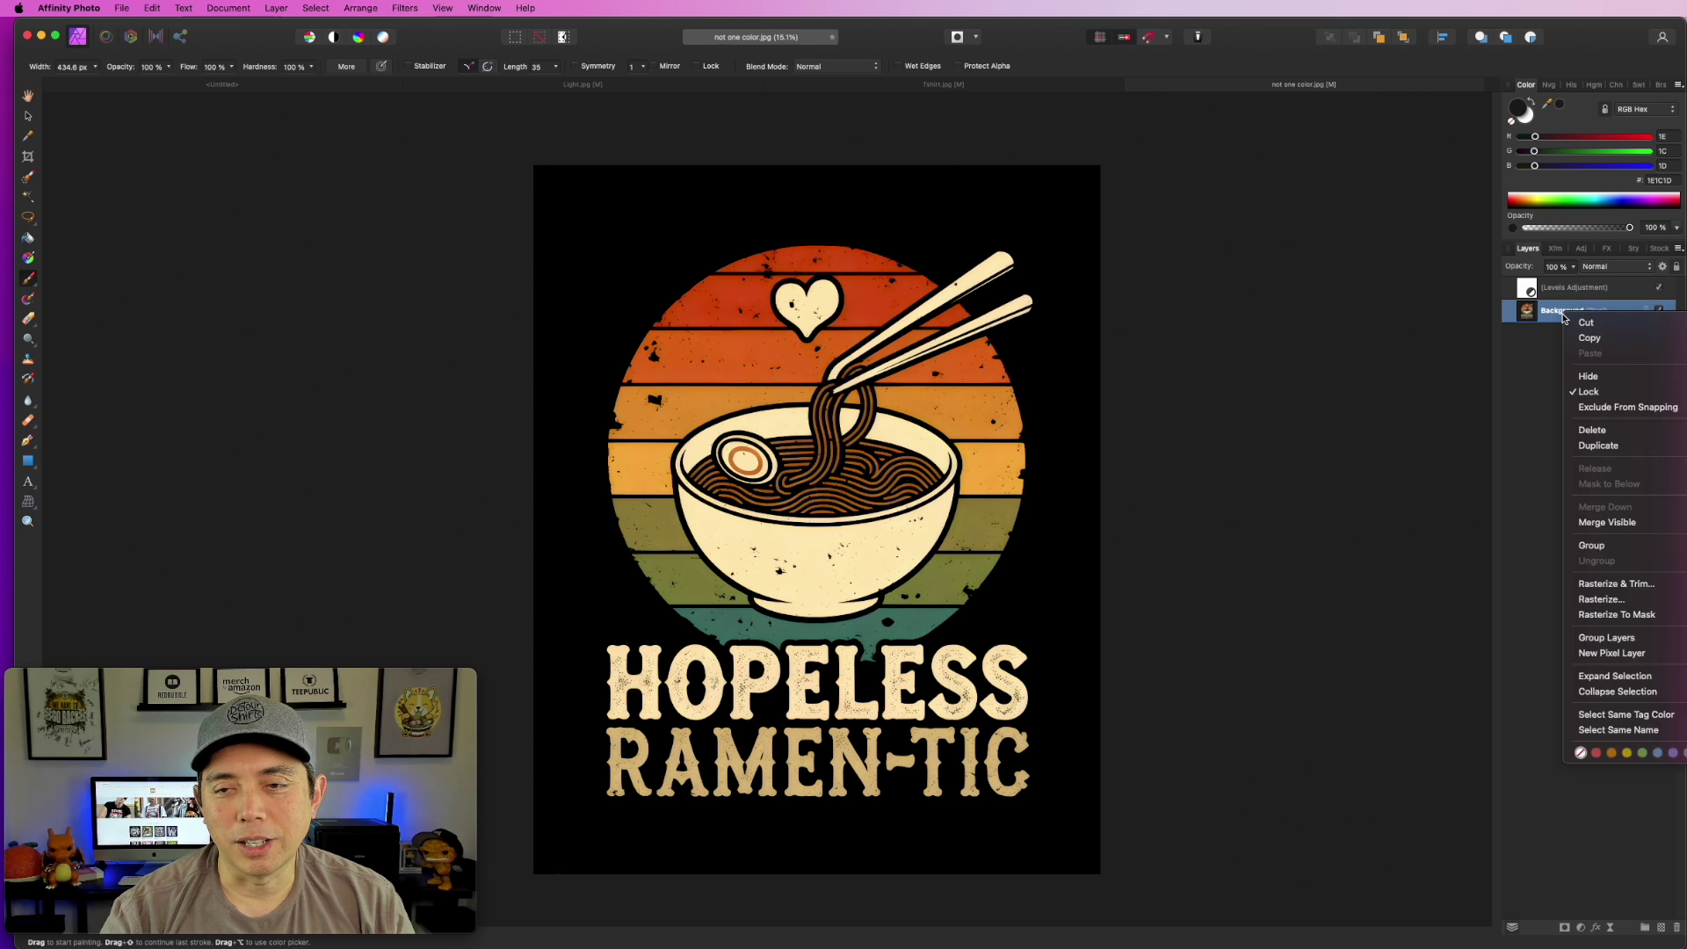
left_click(1589, 523)
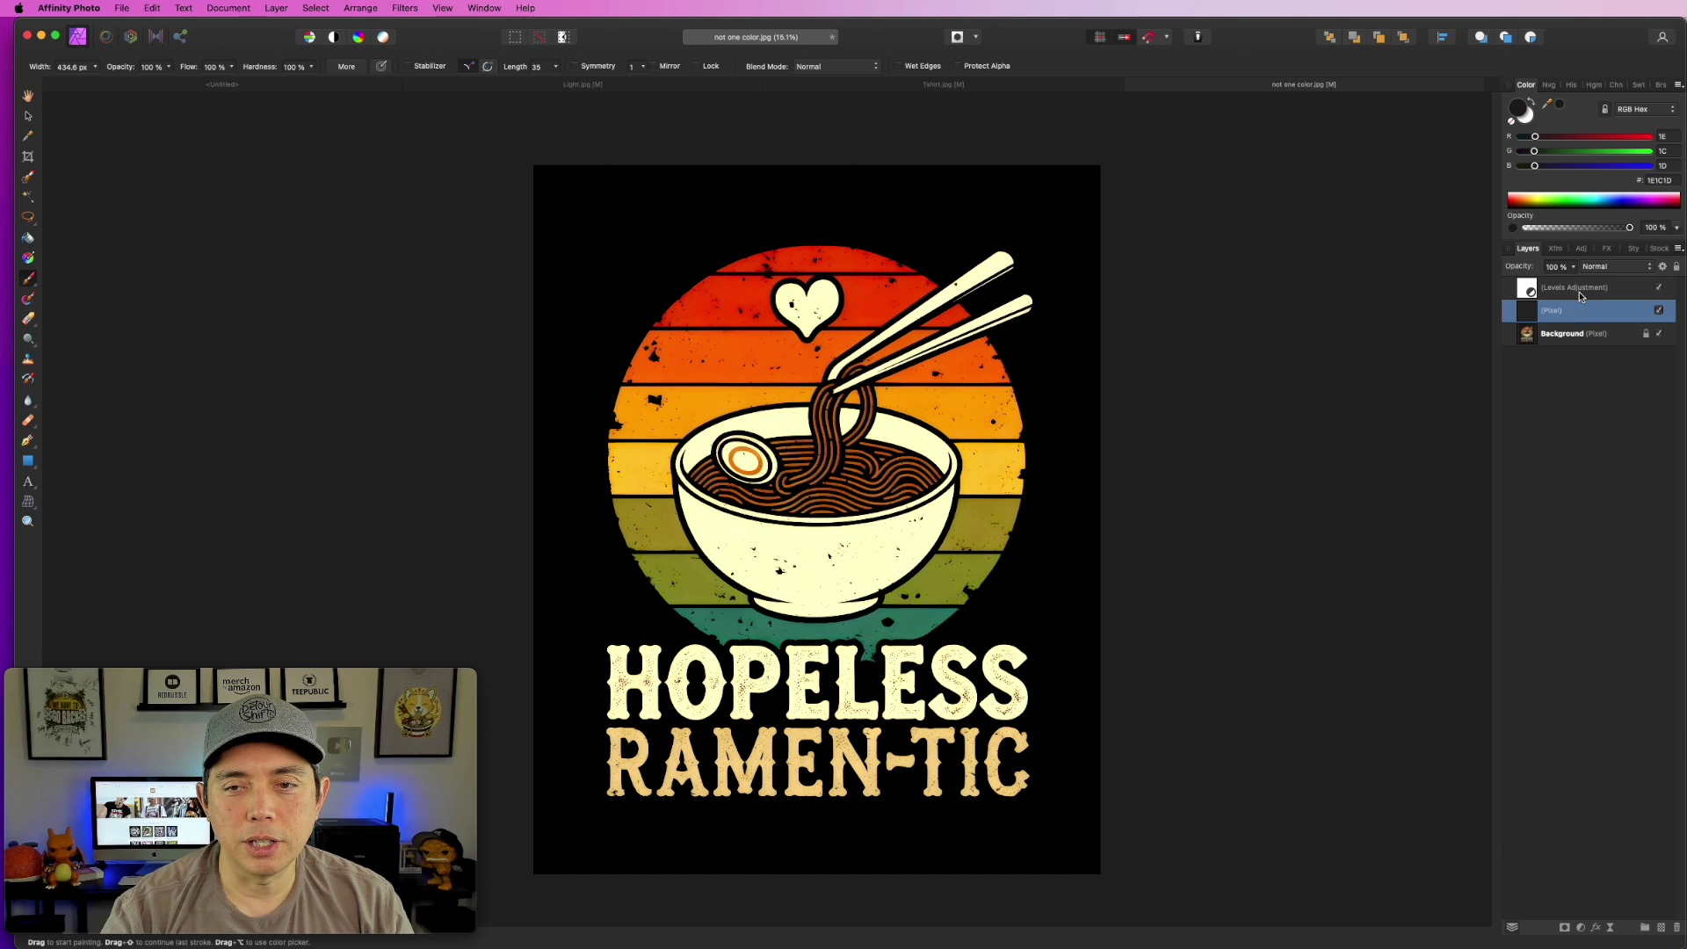
left_click_drag(1553, 315, 1554, 283)
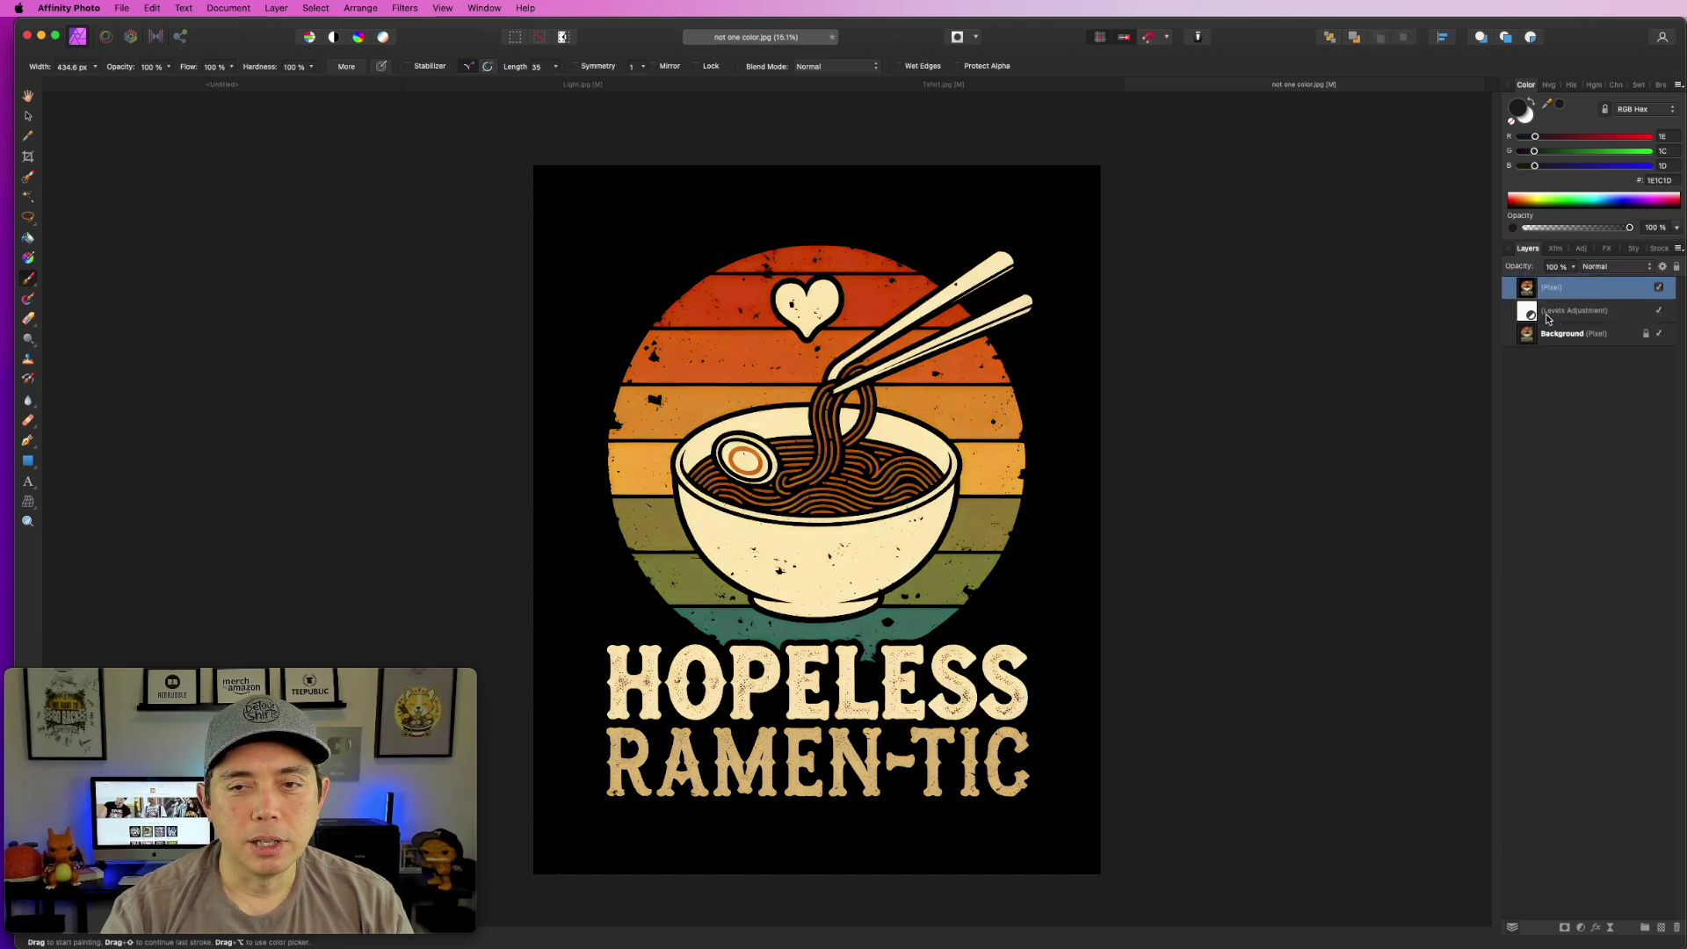
Delete the ramen document's Levels adjustment and original Background layer, keeping only the merged pixel layer.
left_click(1556, 311)
left_click(1560, 334, "shift")
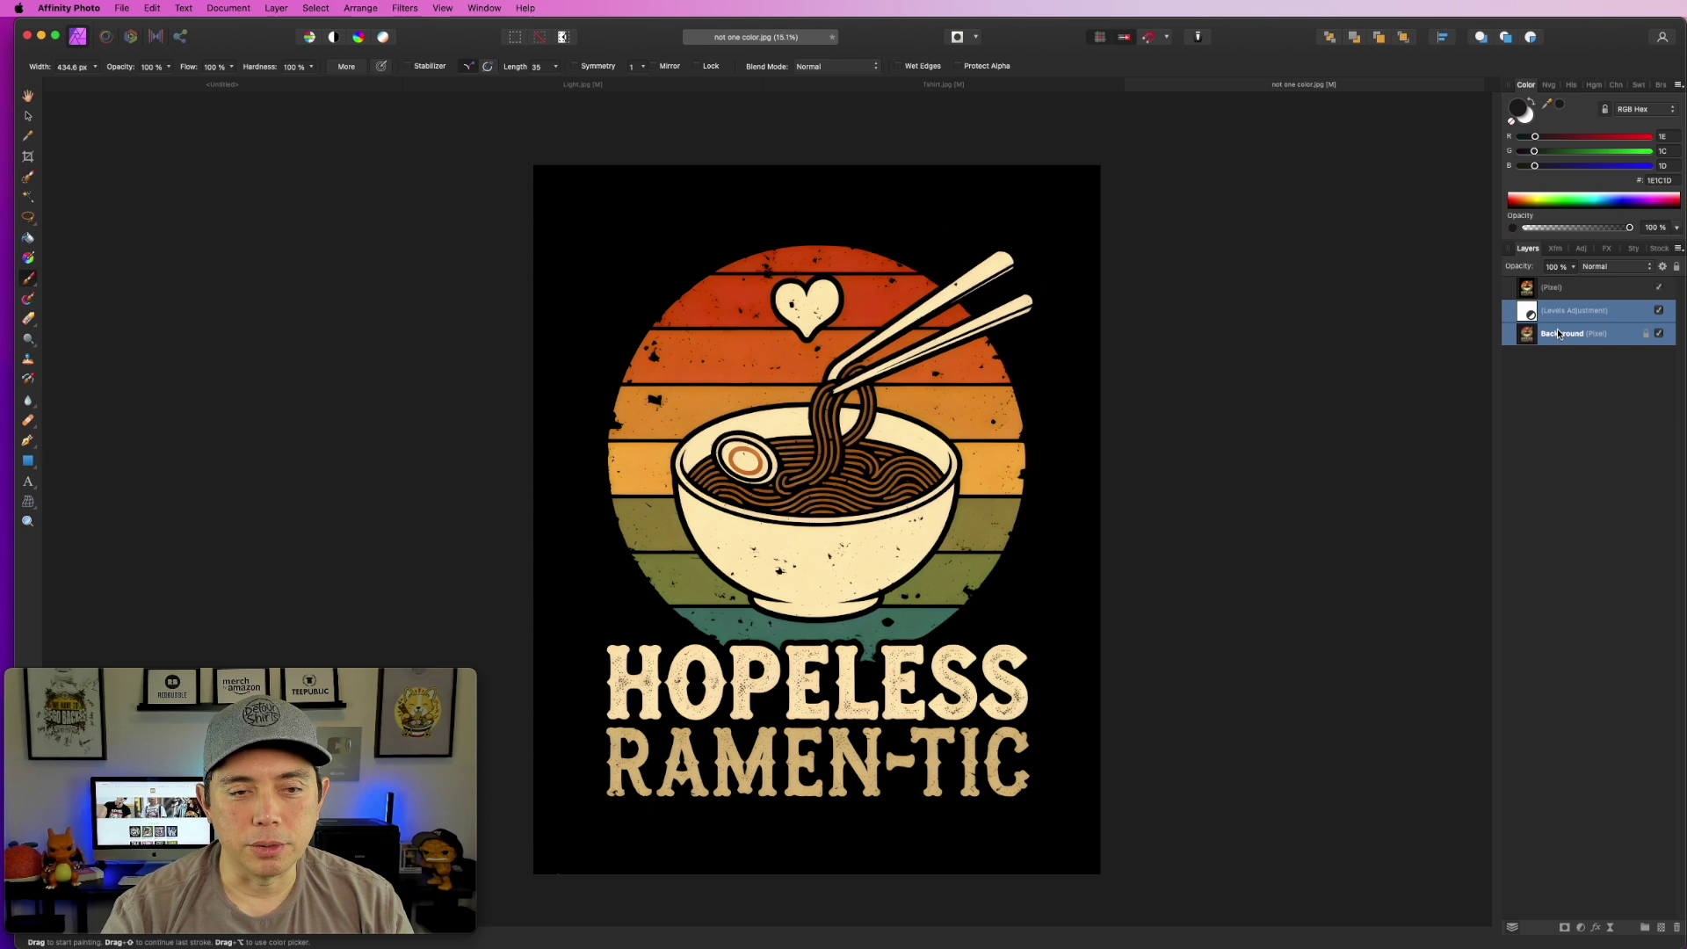
key("Delete")
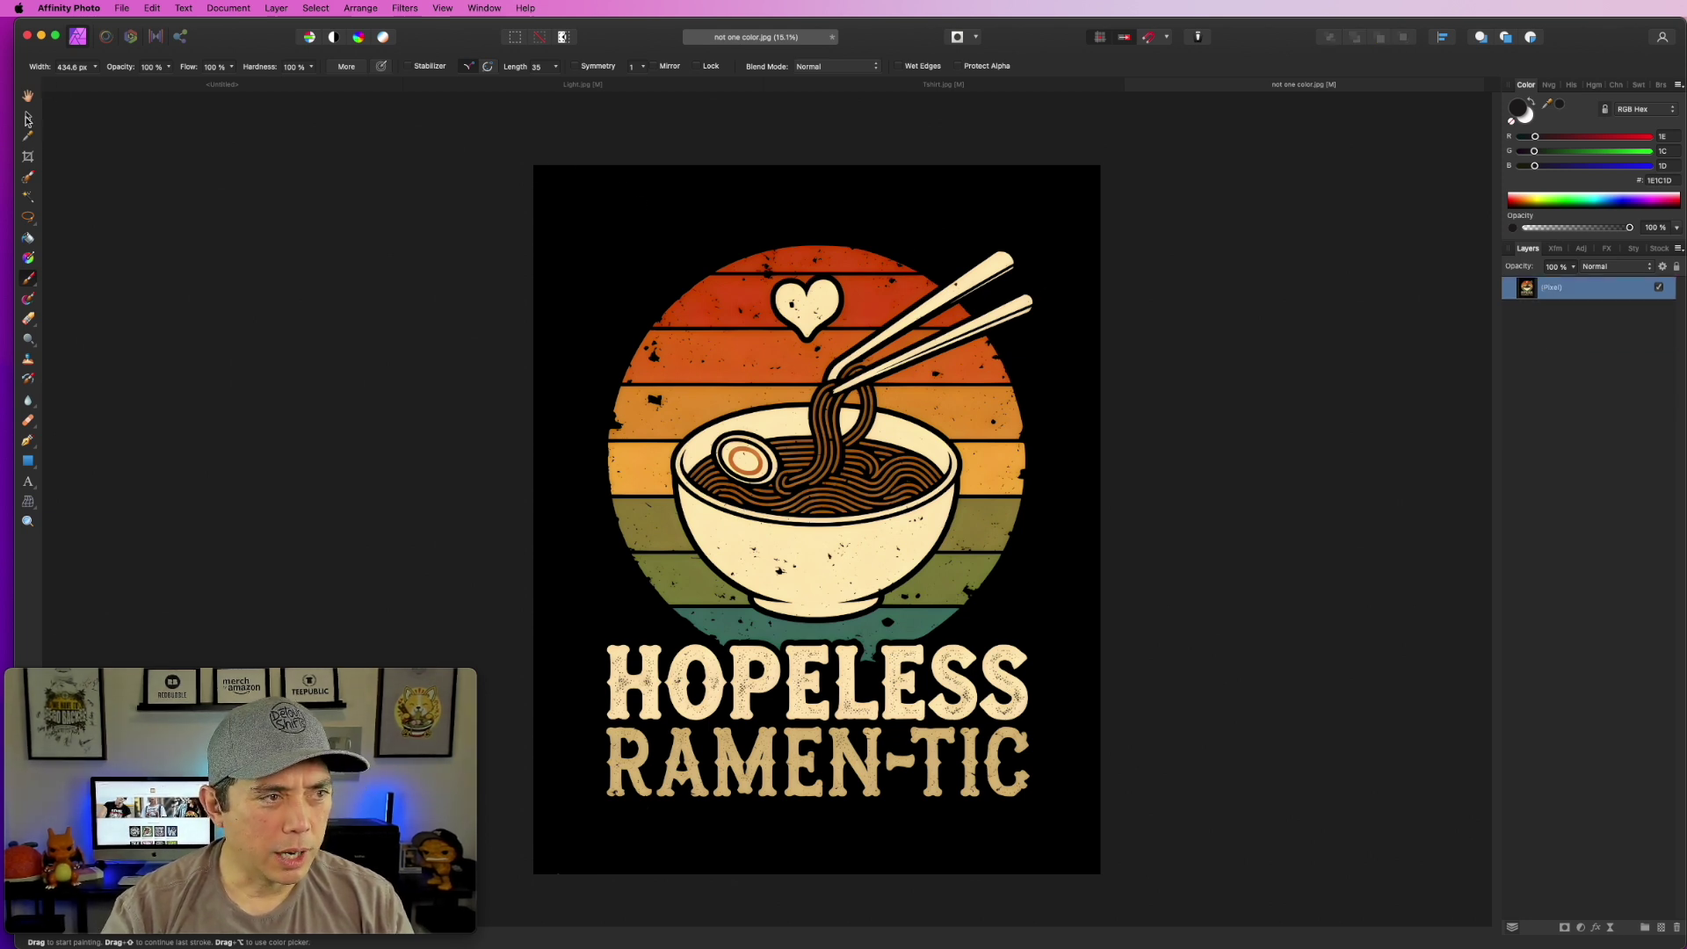
Invert the merged ramen layer's colours and apply Erase White Paper to make its background transparent.
left_click(29, 116)
left_click(311, 181)
left_click(276, 8)
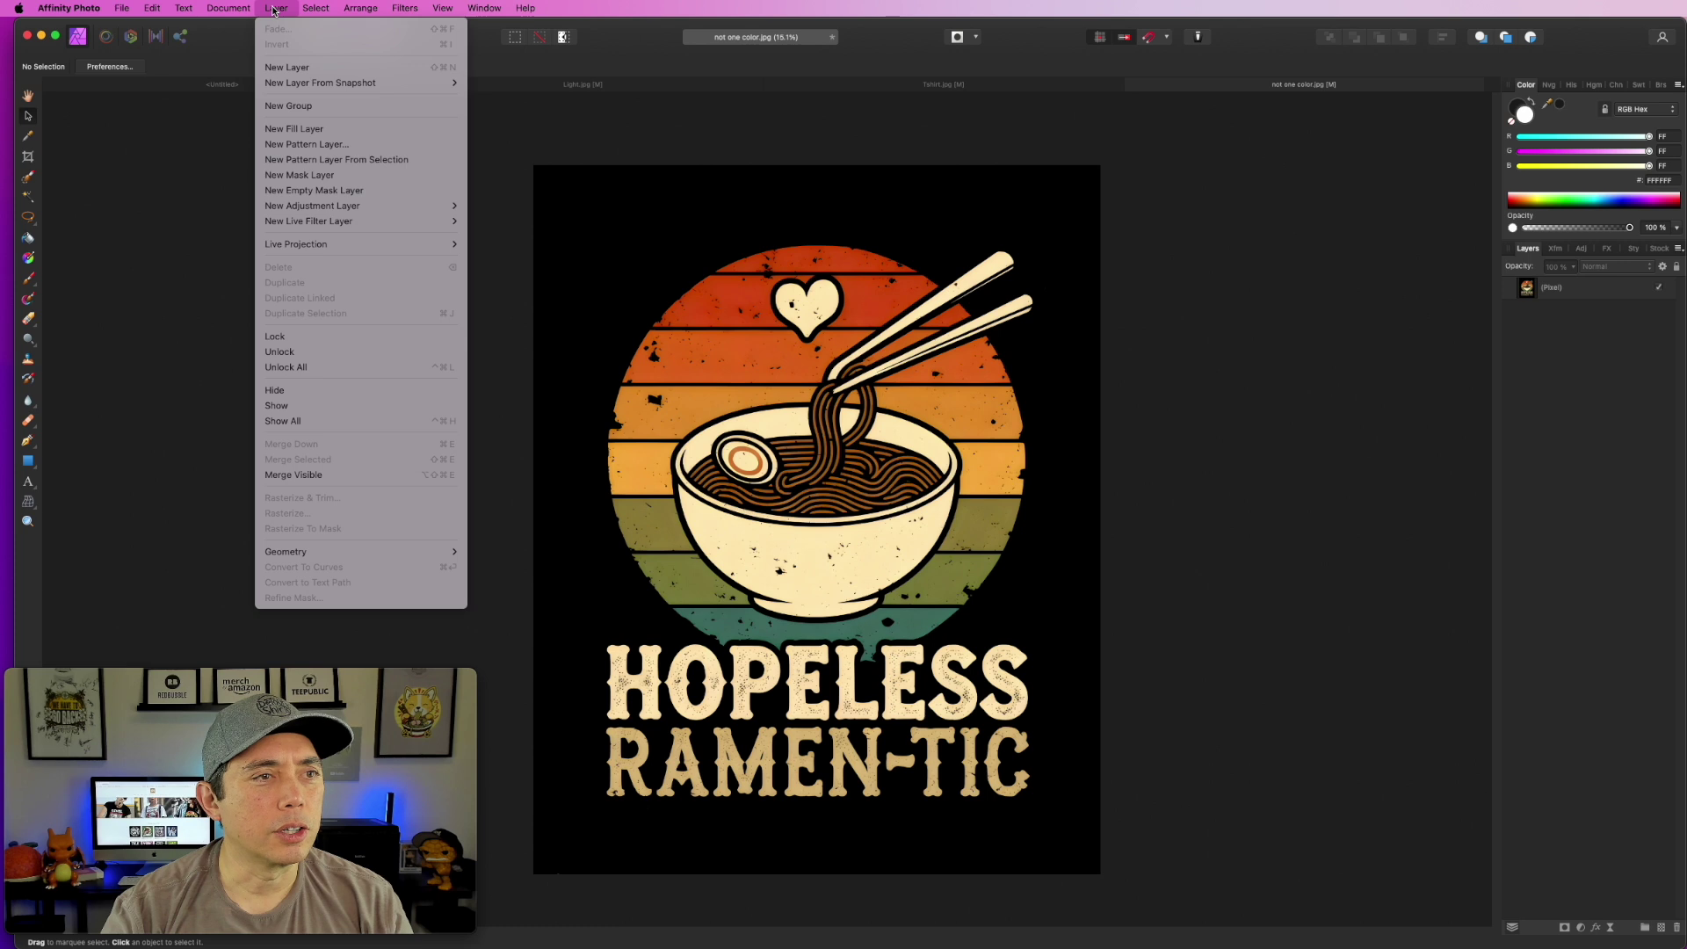
left_click(1573, 288)
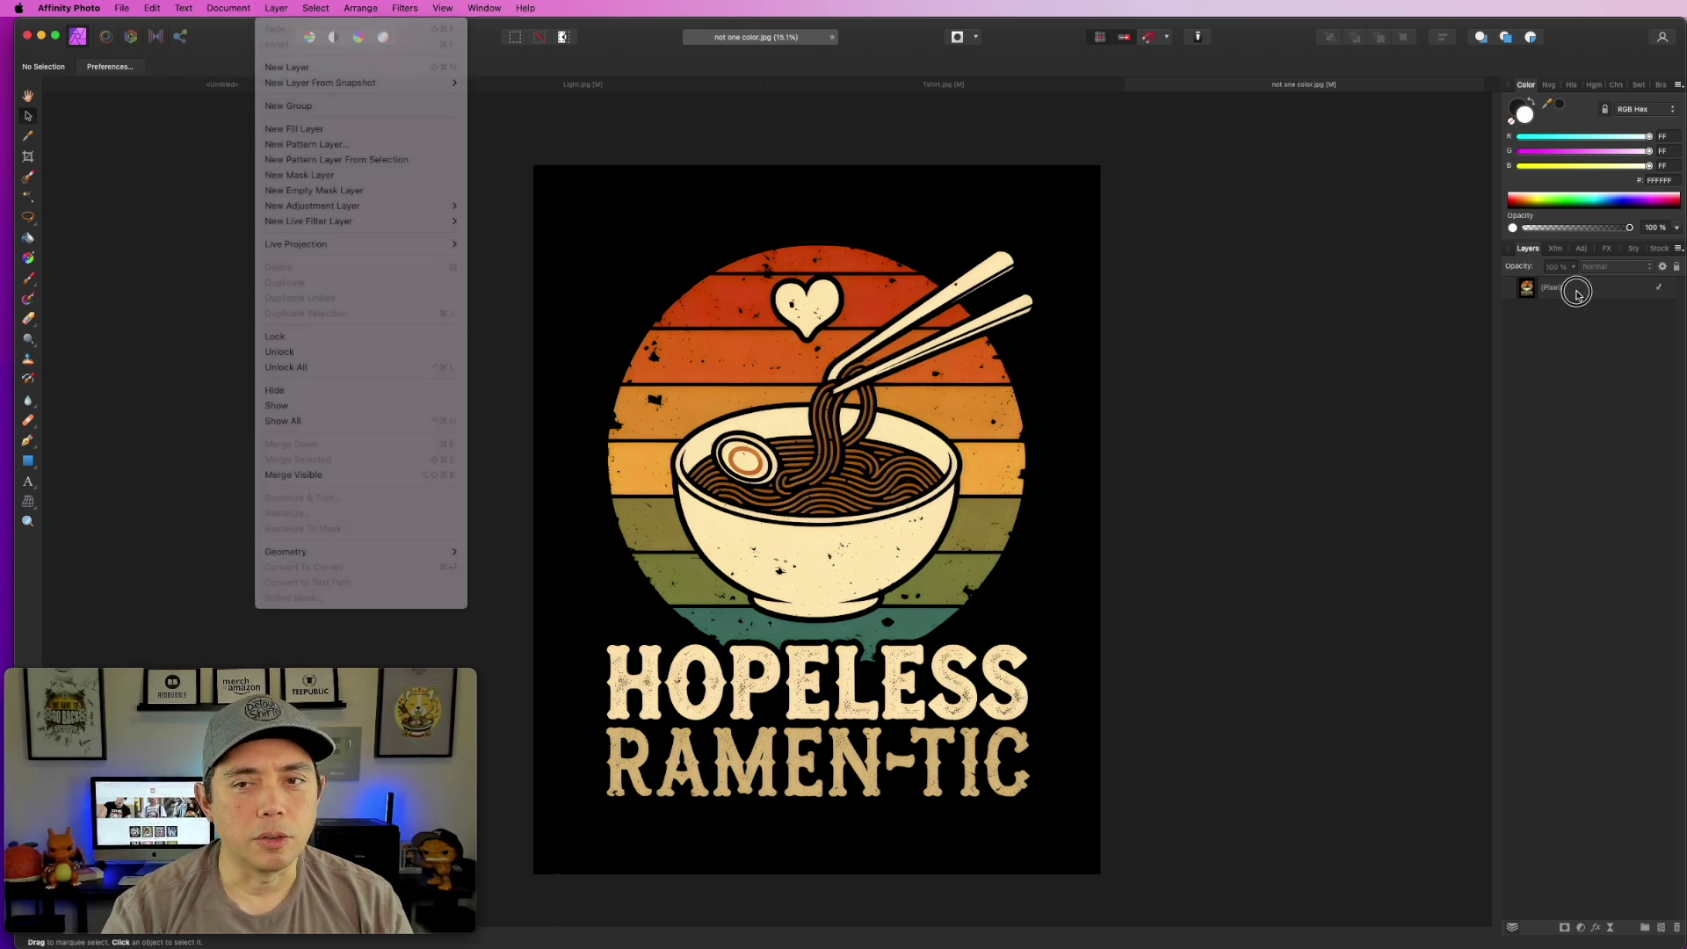
left_click(1551, 290)
left_click(276, 8)
left_click(278, 45)
left_click(404, 8)
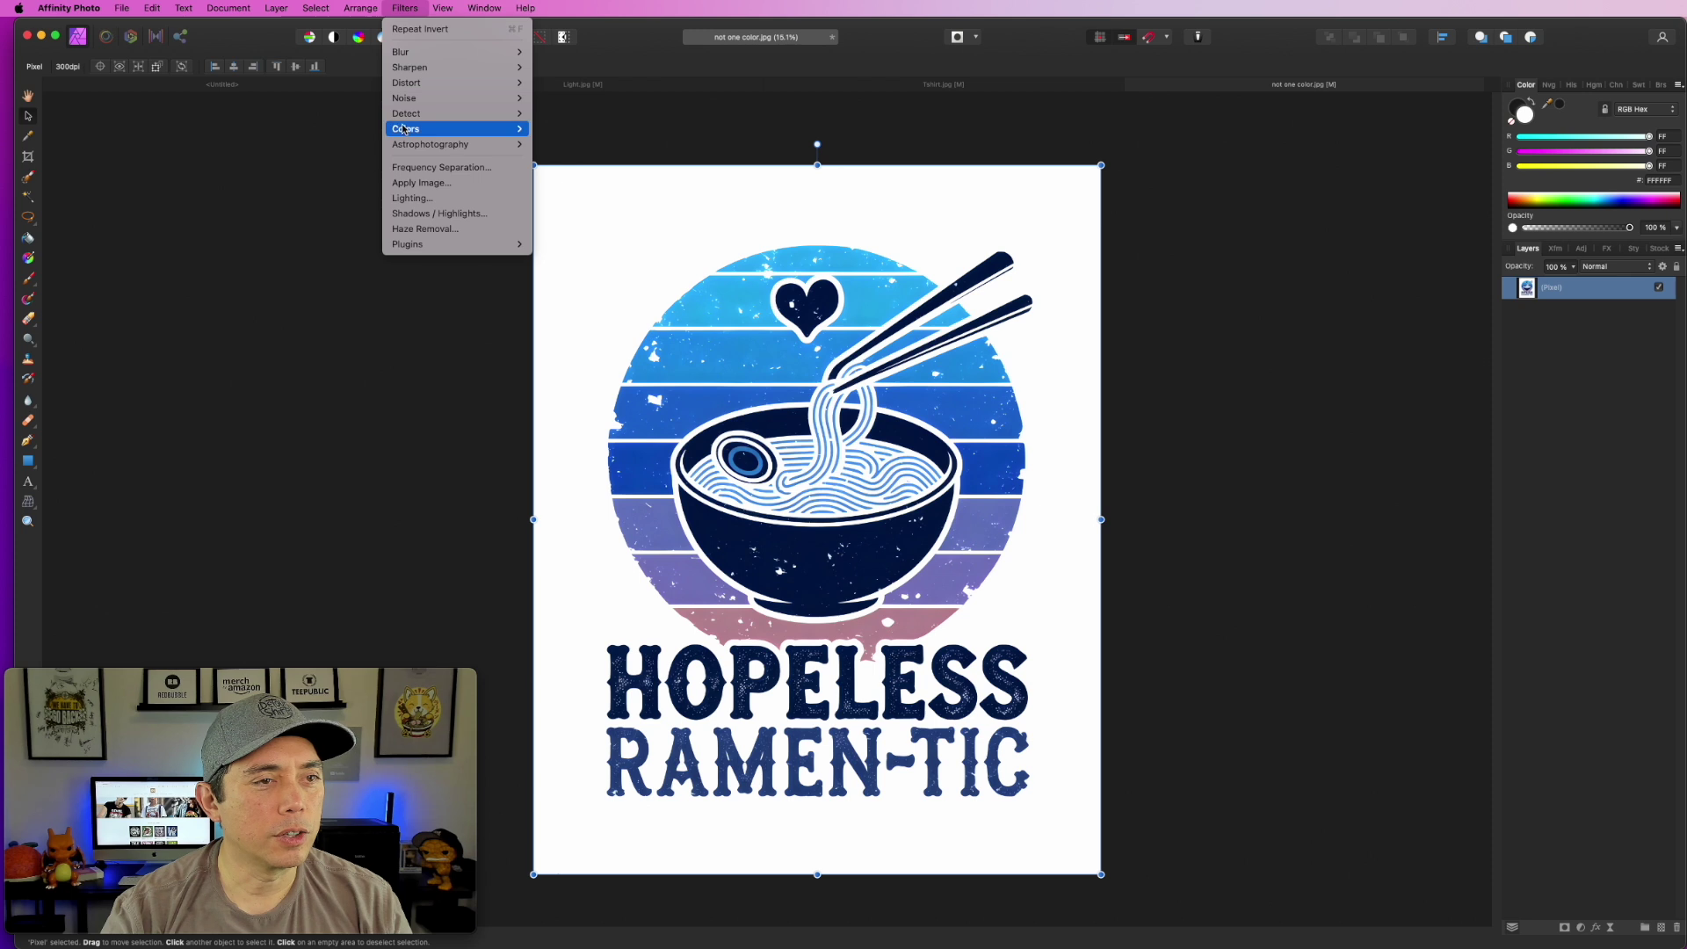
mouse_move(492, 130)
left_click(578, 329)
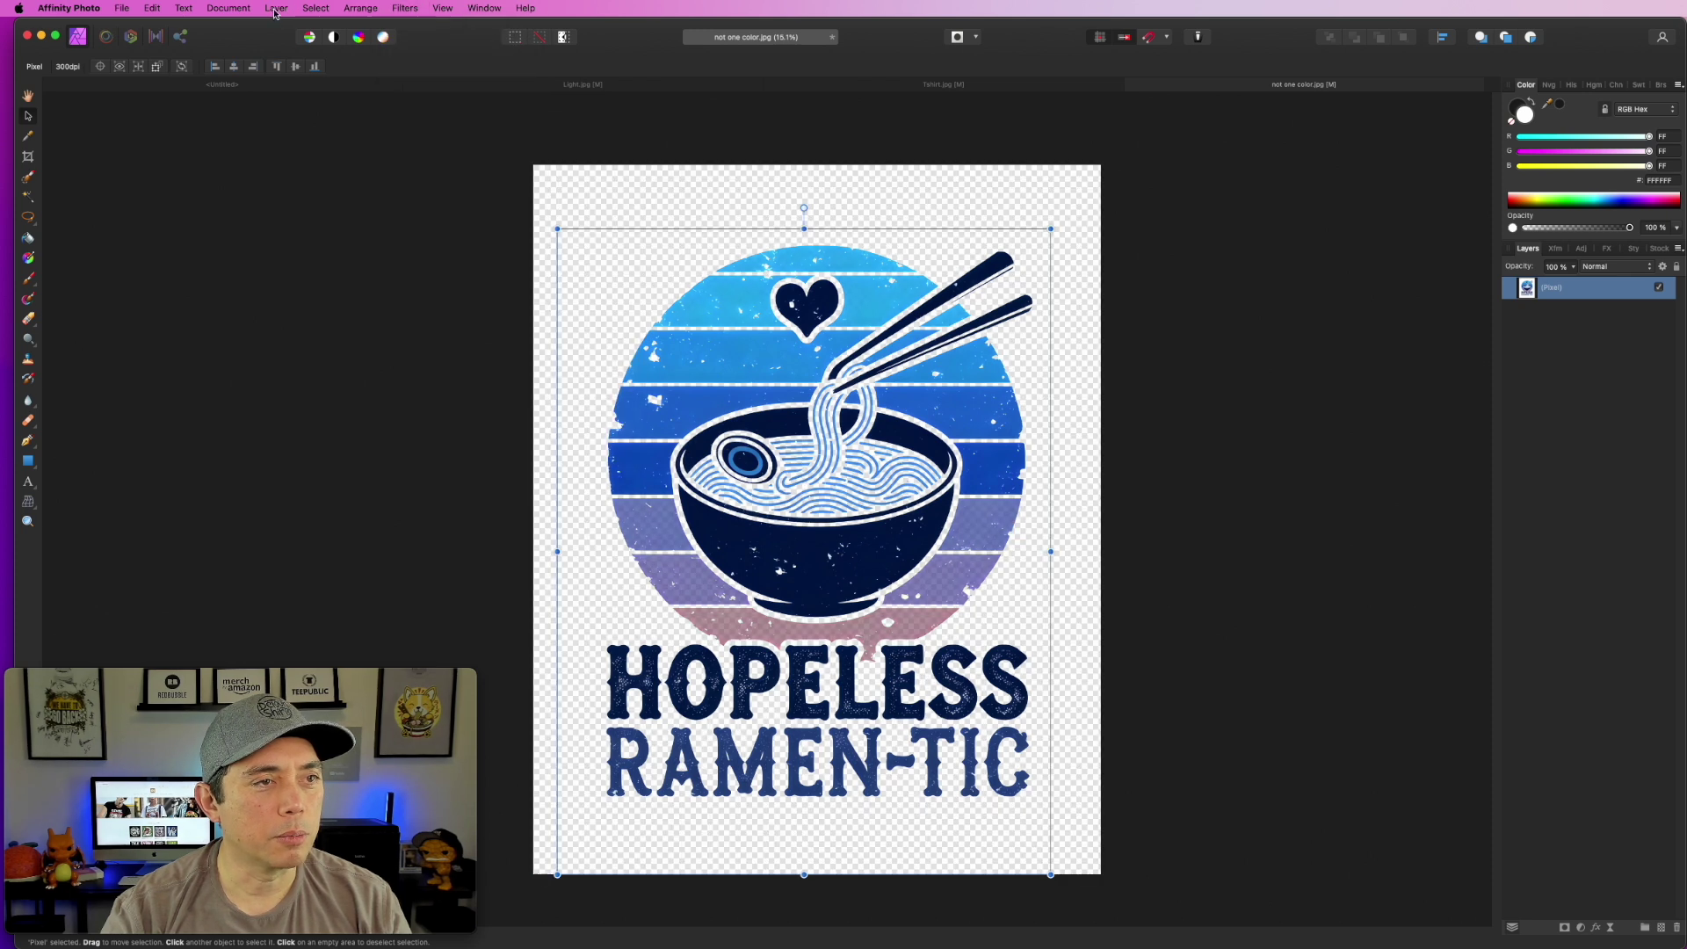
Invert the ramen layer back to its original colours and deselect it.
left_click(276, 8)
left_click(290, 51)
key("super+d")
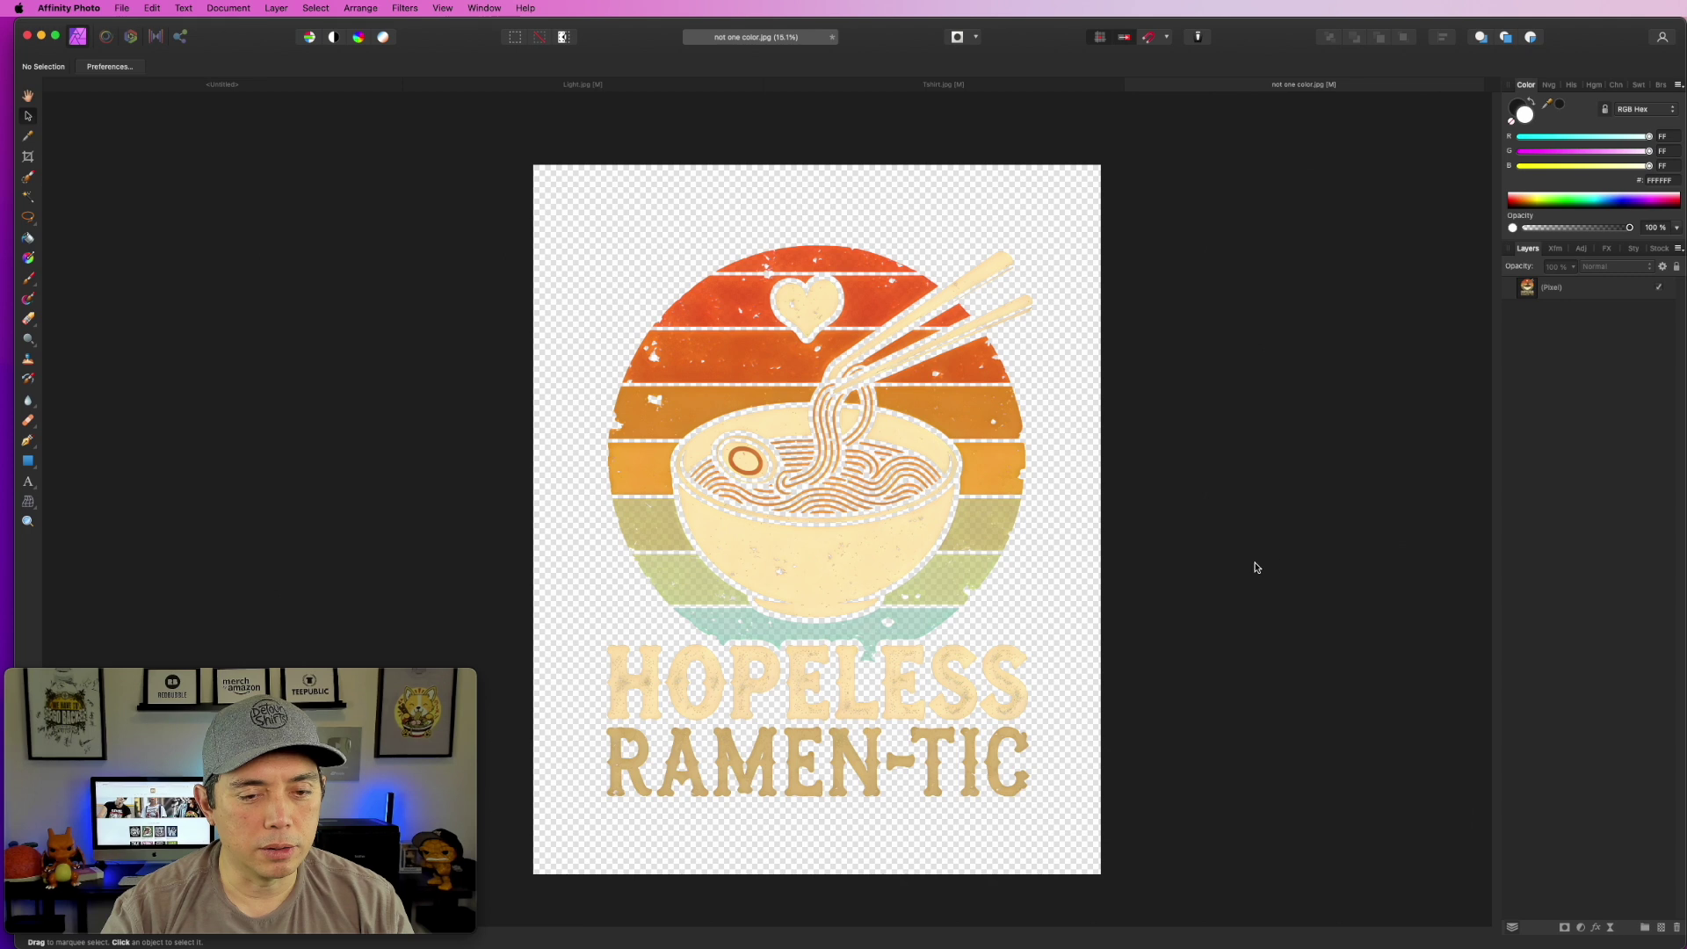
Resize the ramen document's canvas to 4500 x 5400 px with the anchor at the centre.
left_click(235, 12)
left_click(224, 128)
left_click(839, 494)
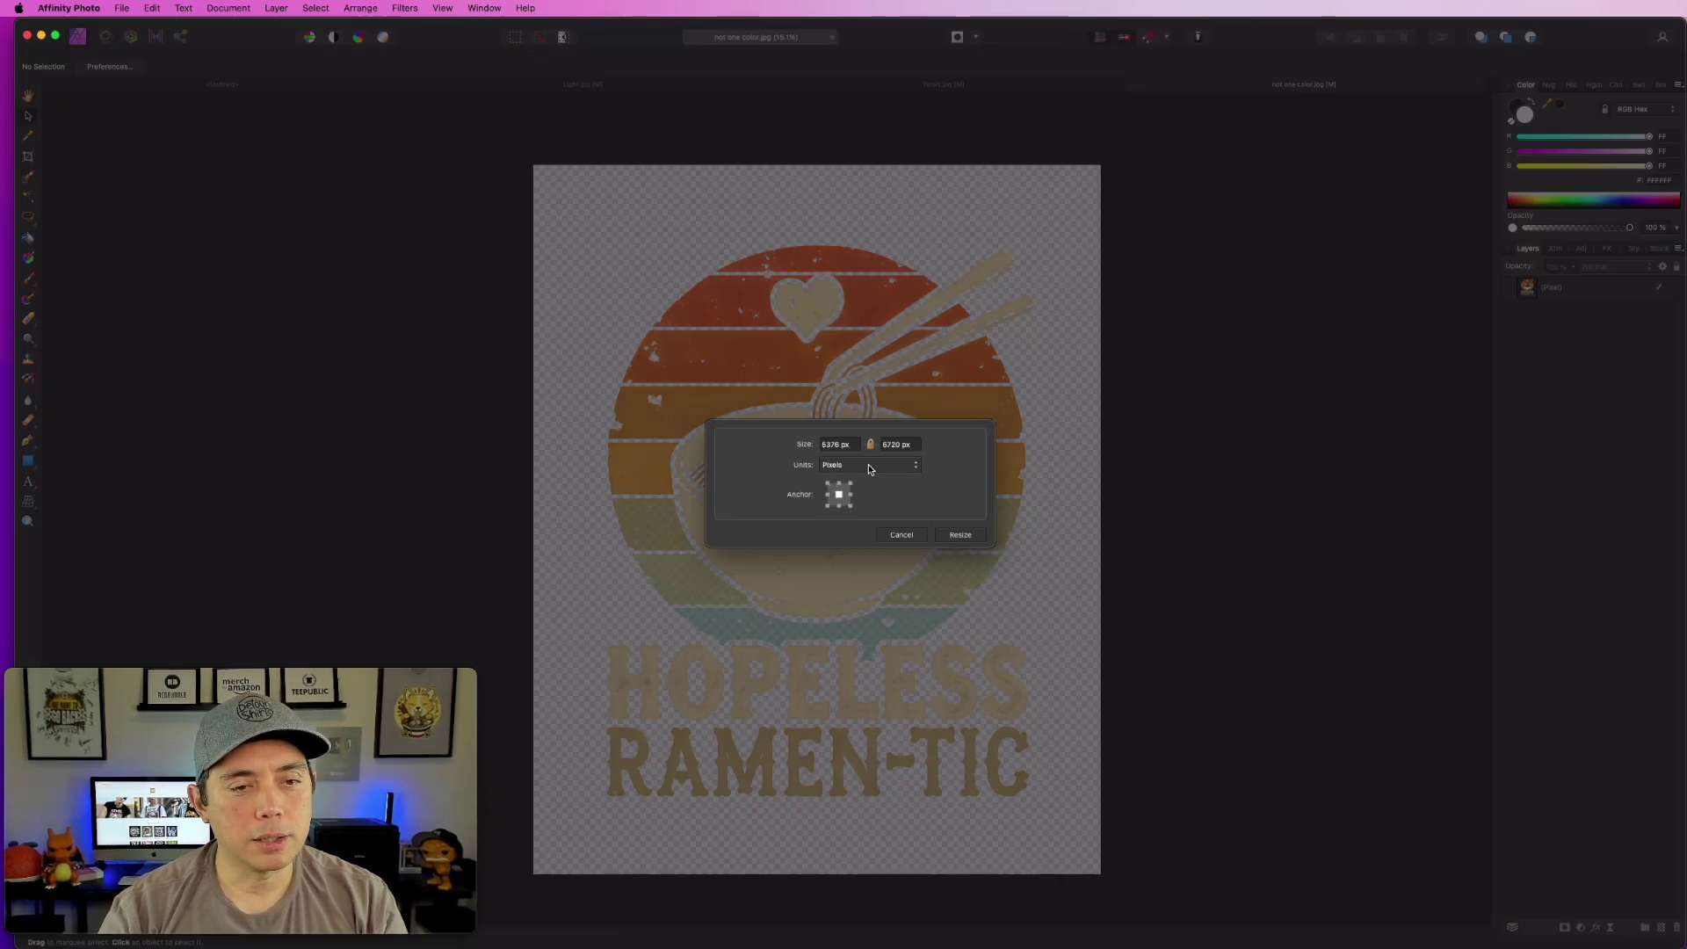
double_click(834, 446)
type("45")
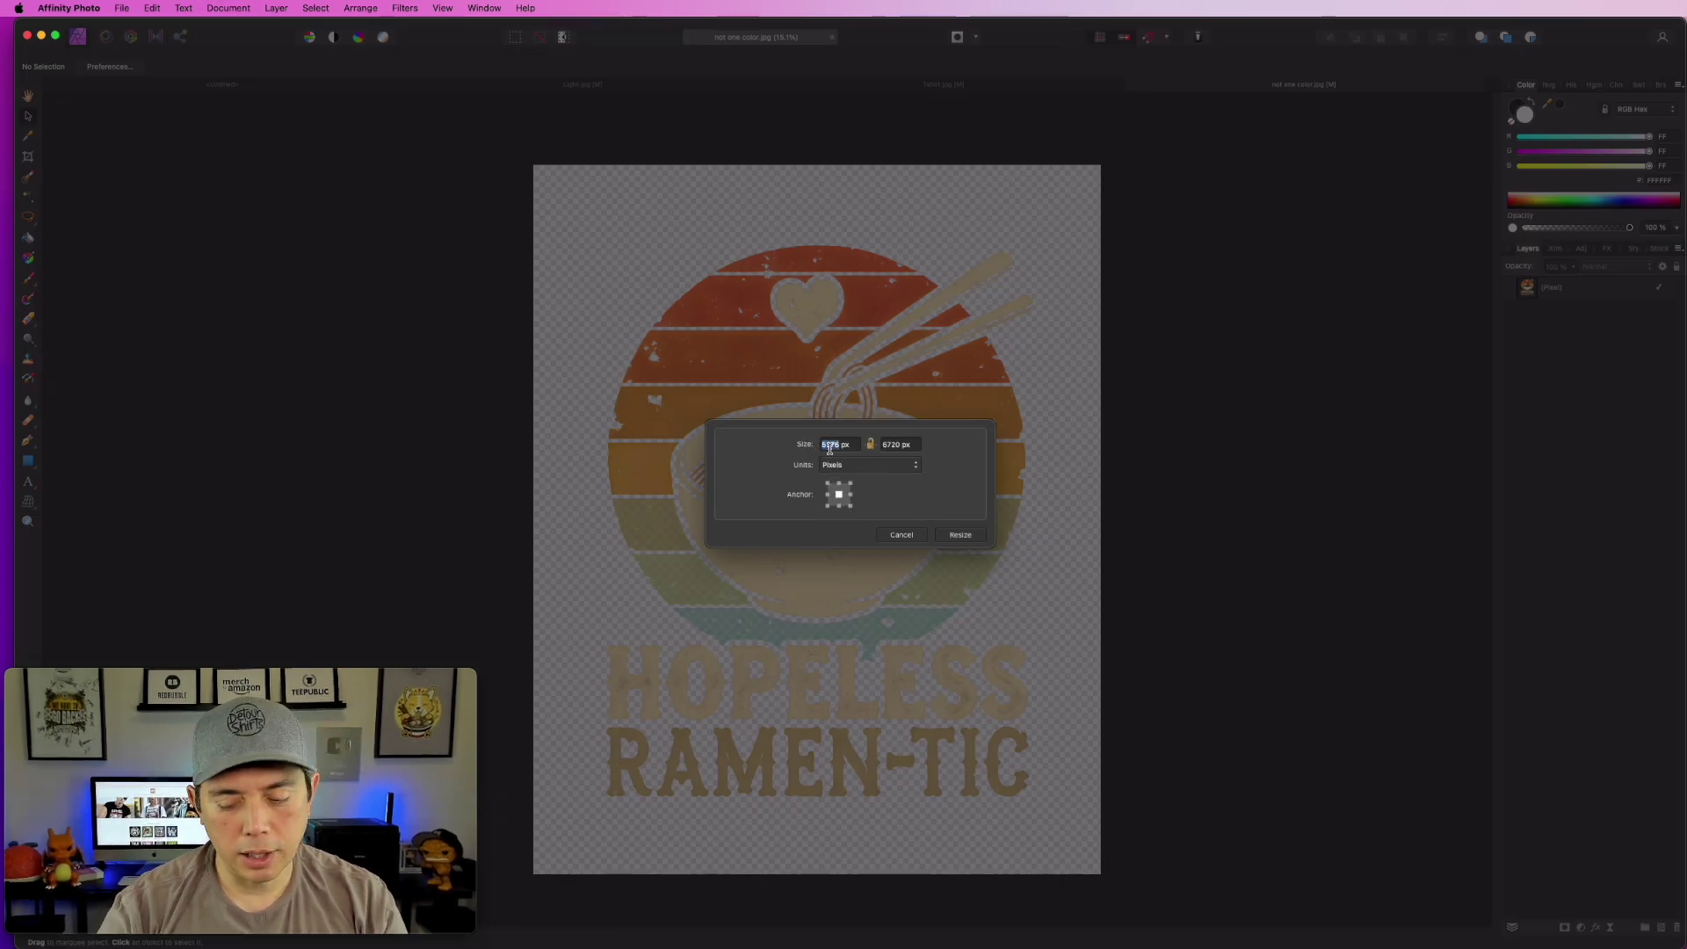
key("Tab")
type("6400")
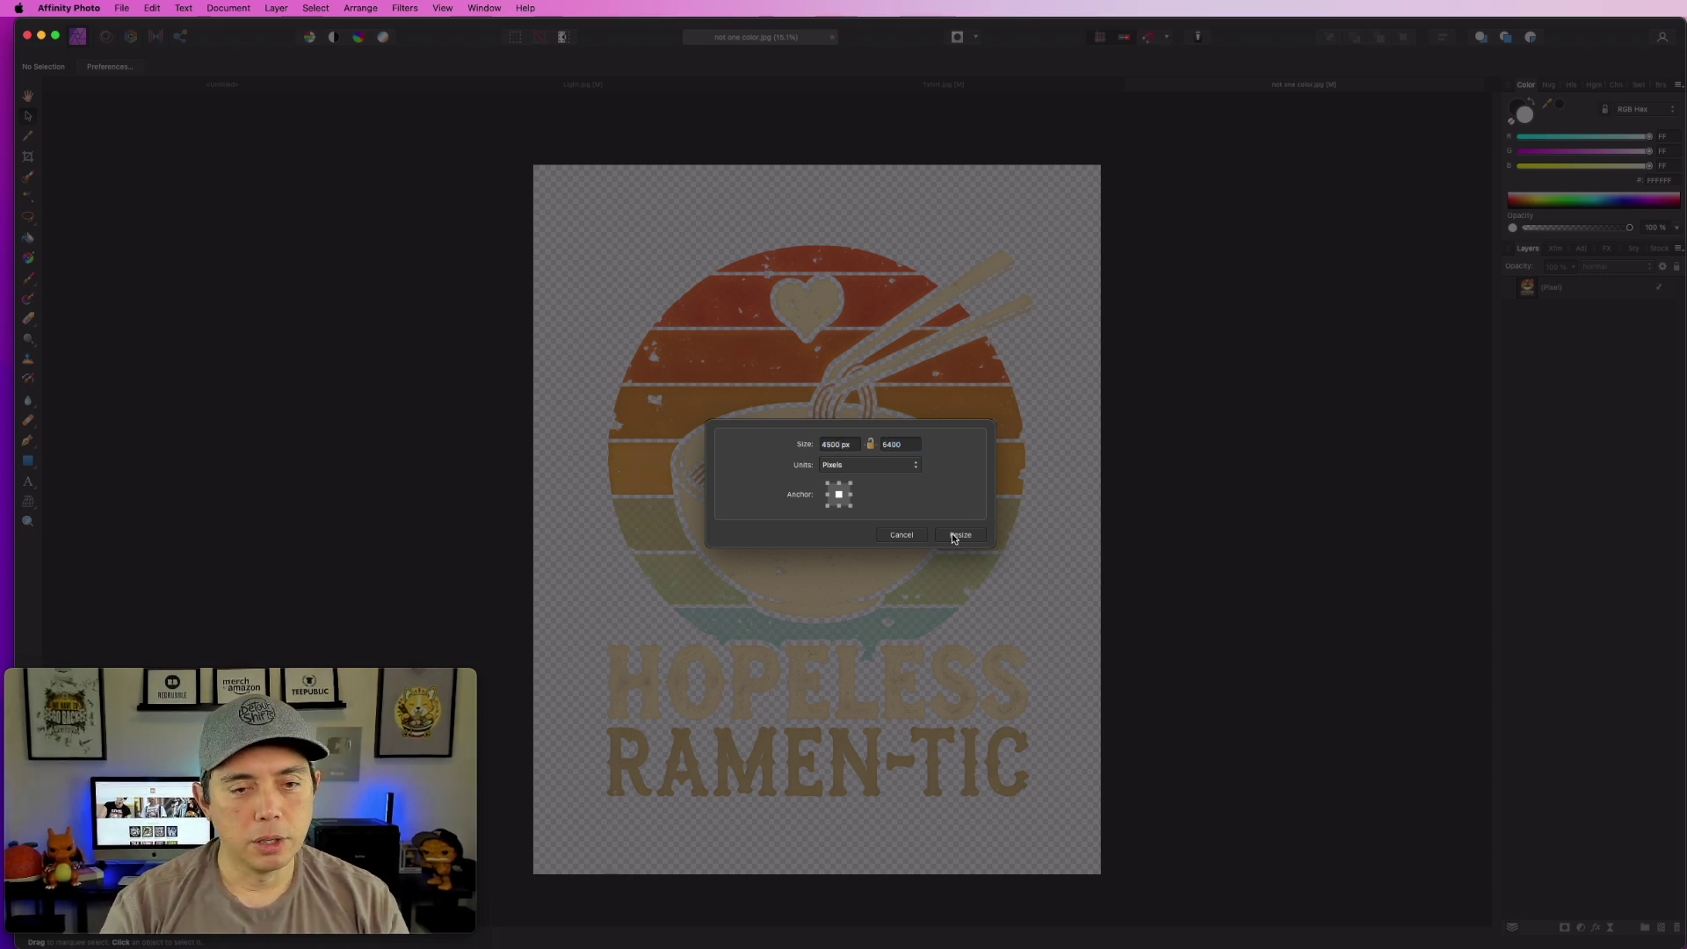
left_click(960, 534)
key("super+0")
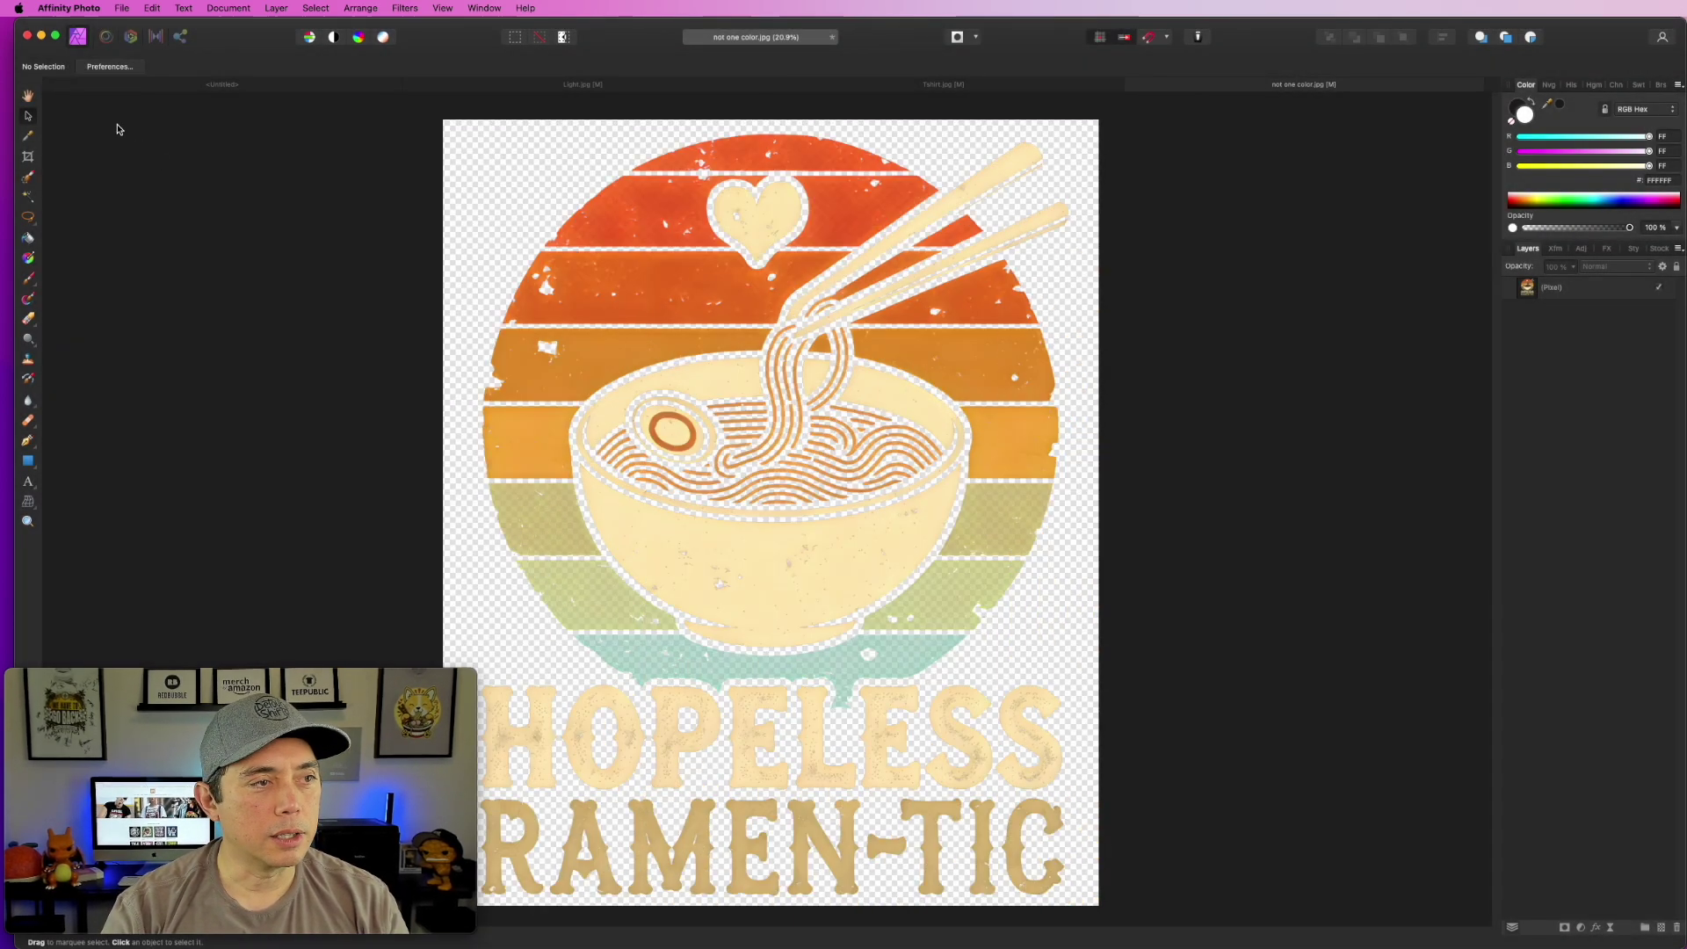
scroll(1193, 451, "down", 1)
scroll(1193, 452, "down", 2)
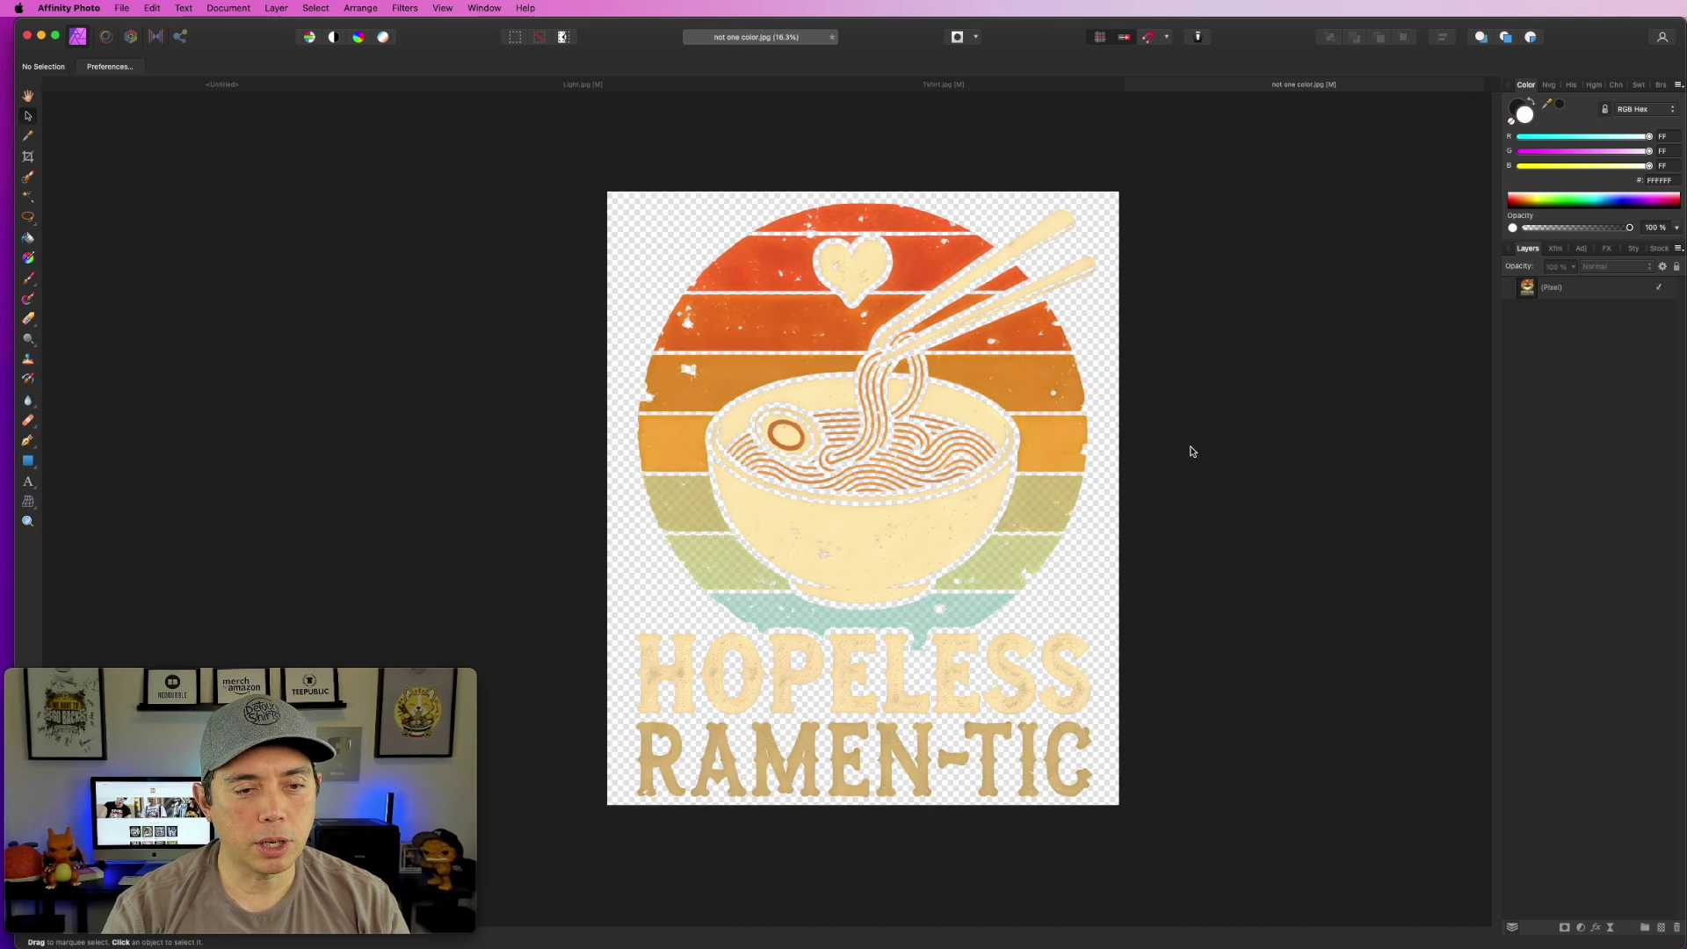
left_click(907, 279)
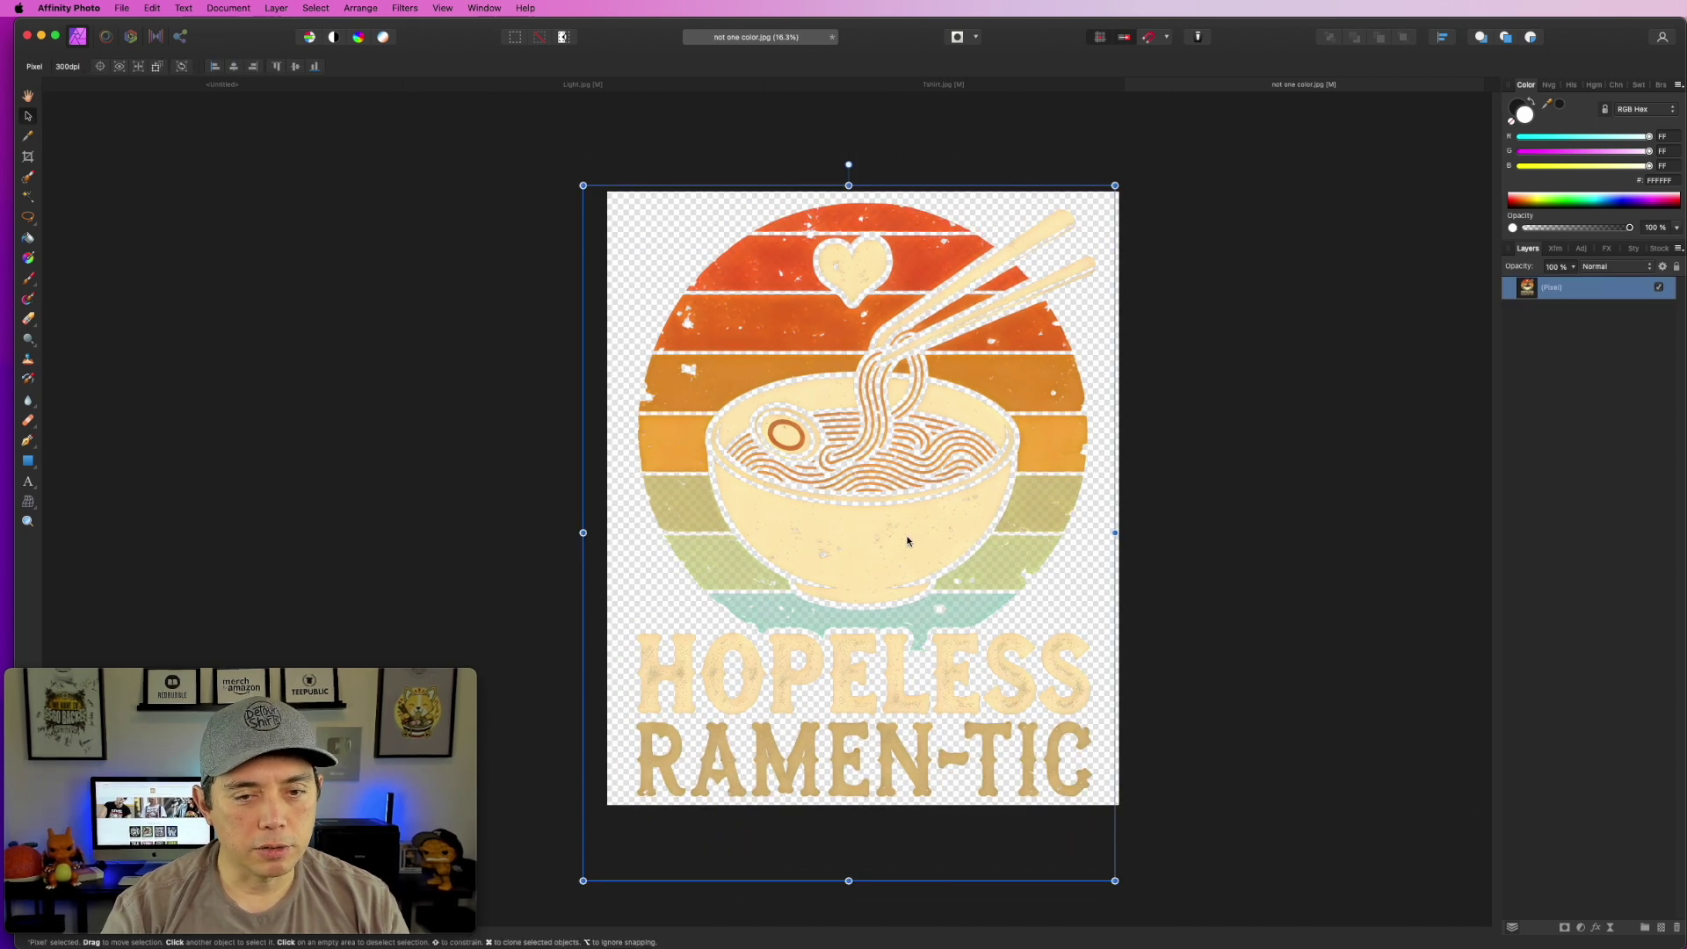
left_click(1334, 439)
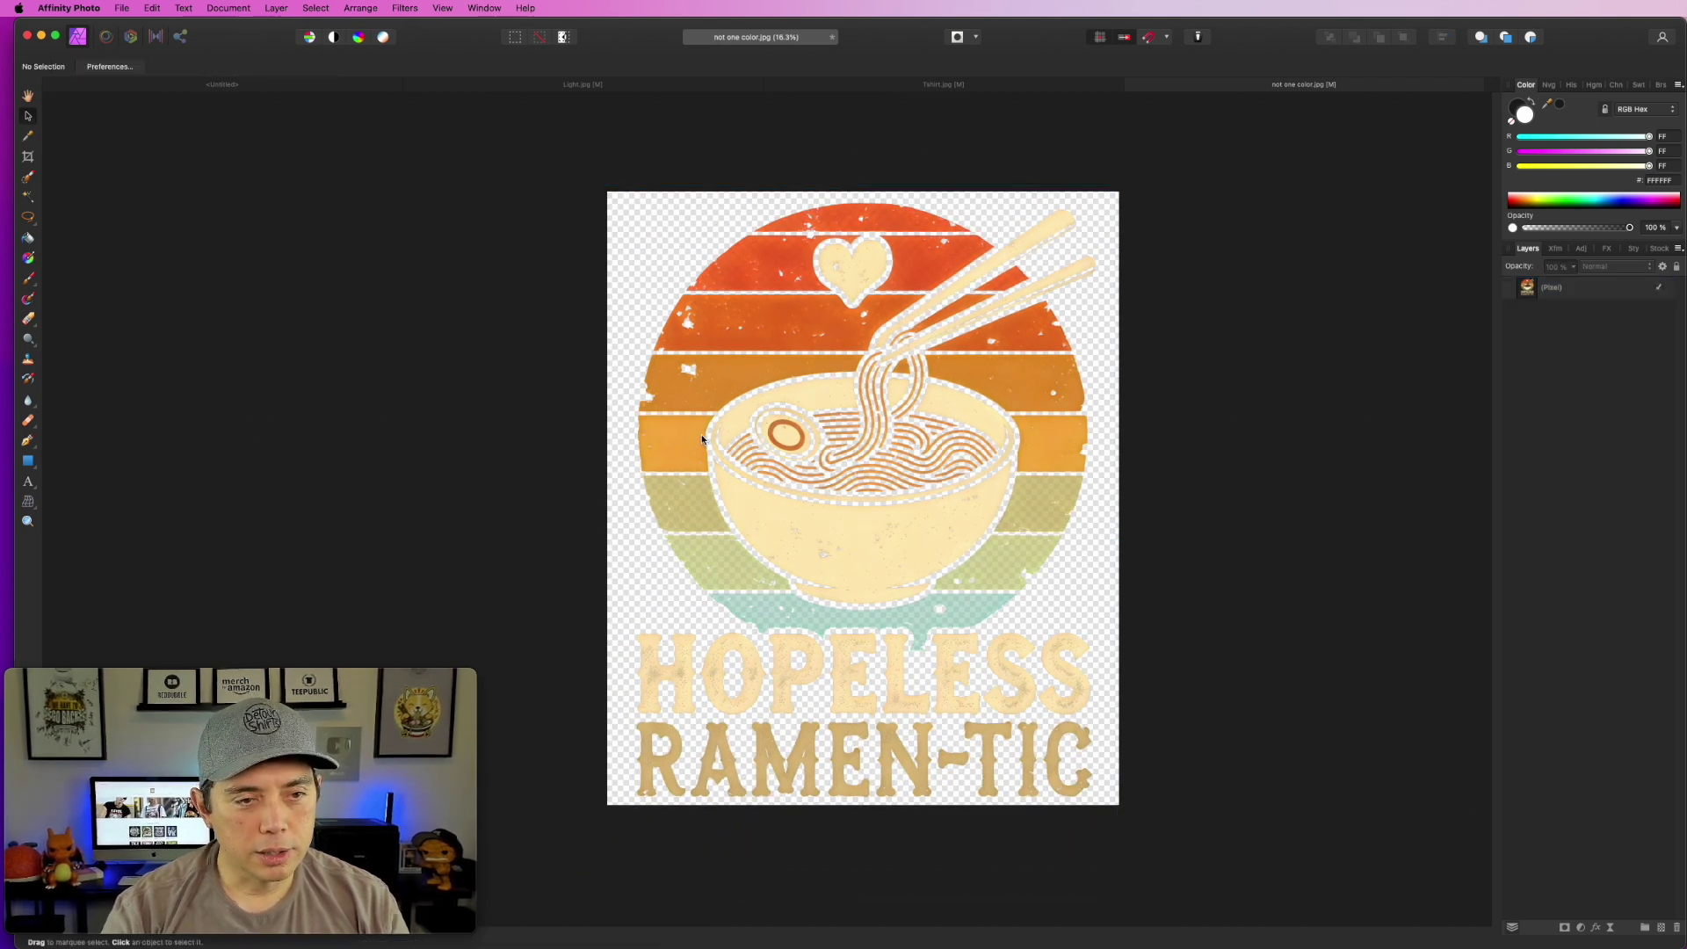
left_click(830, 430)
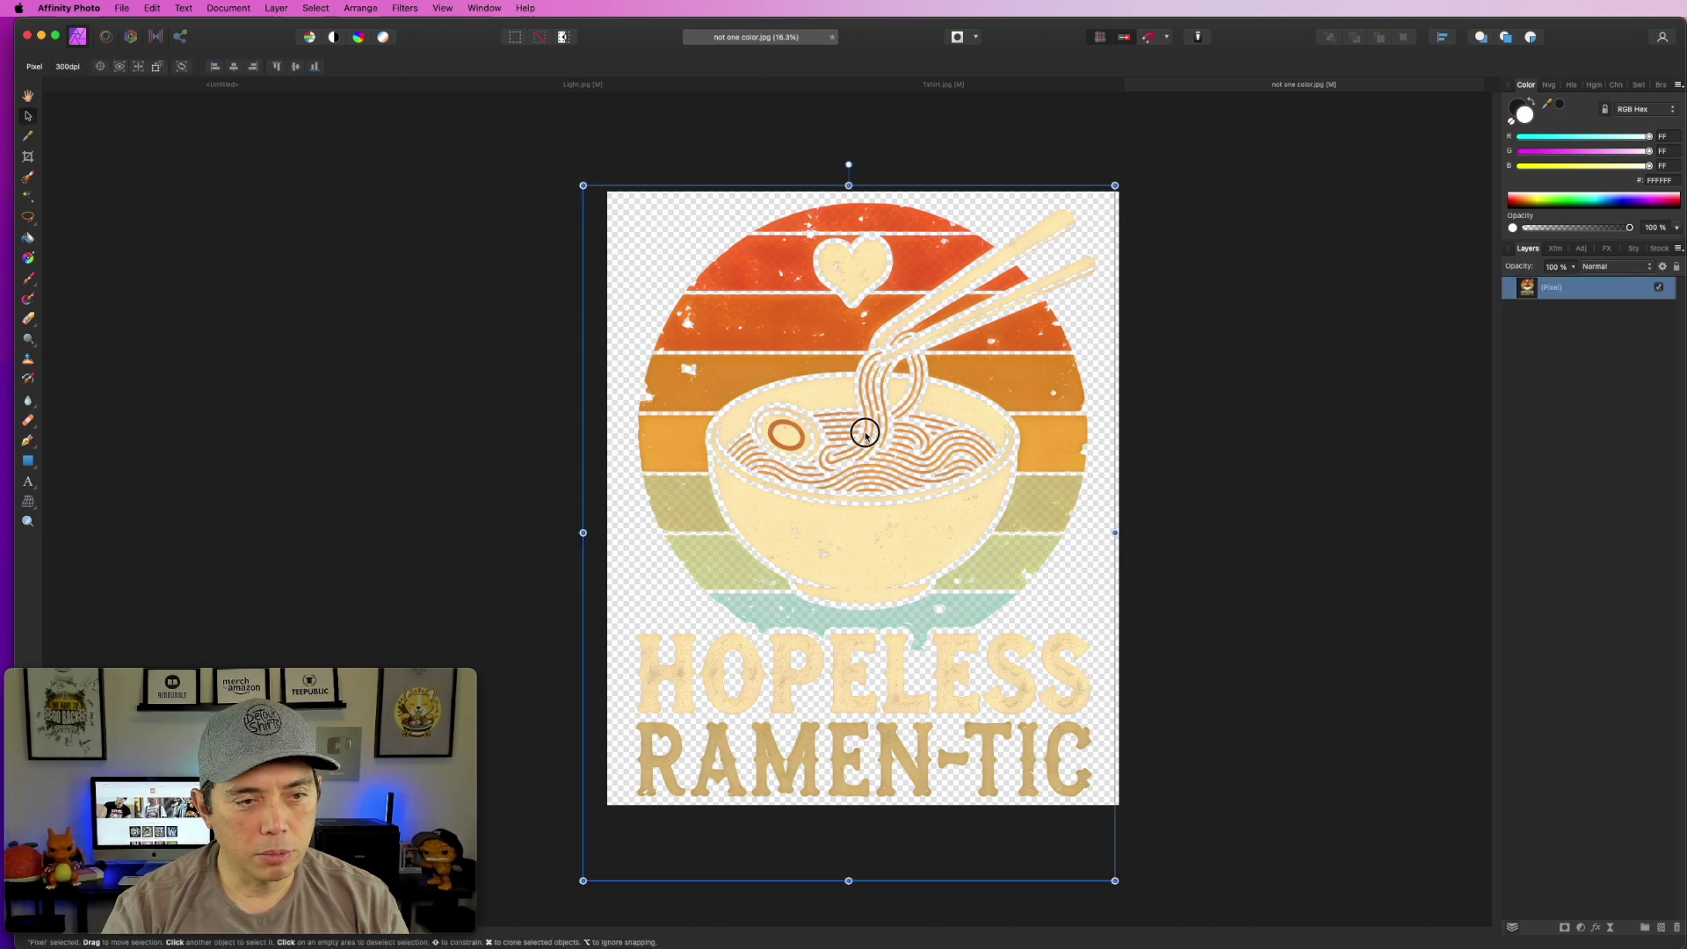
left_click(1143, 415)
left_click_drag(862, 437, 868, 442)
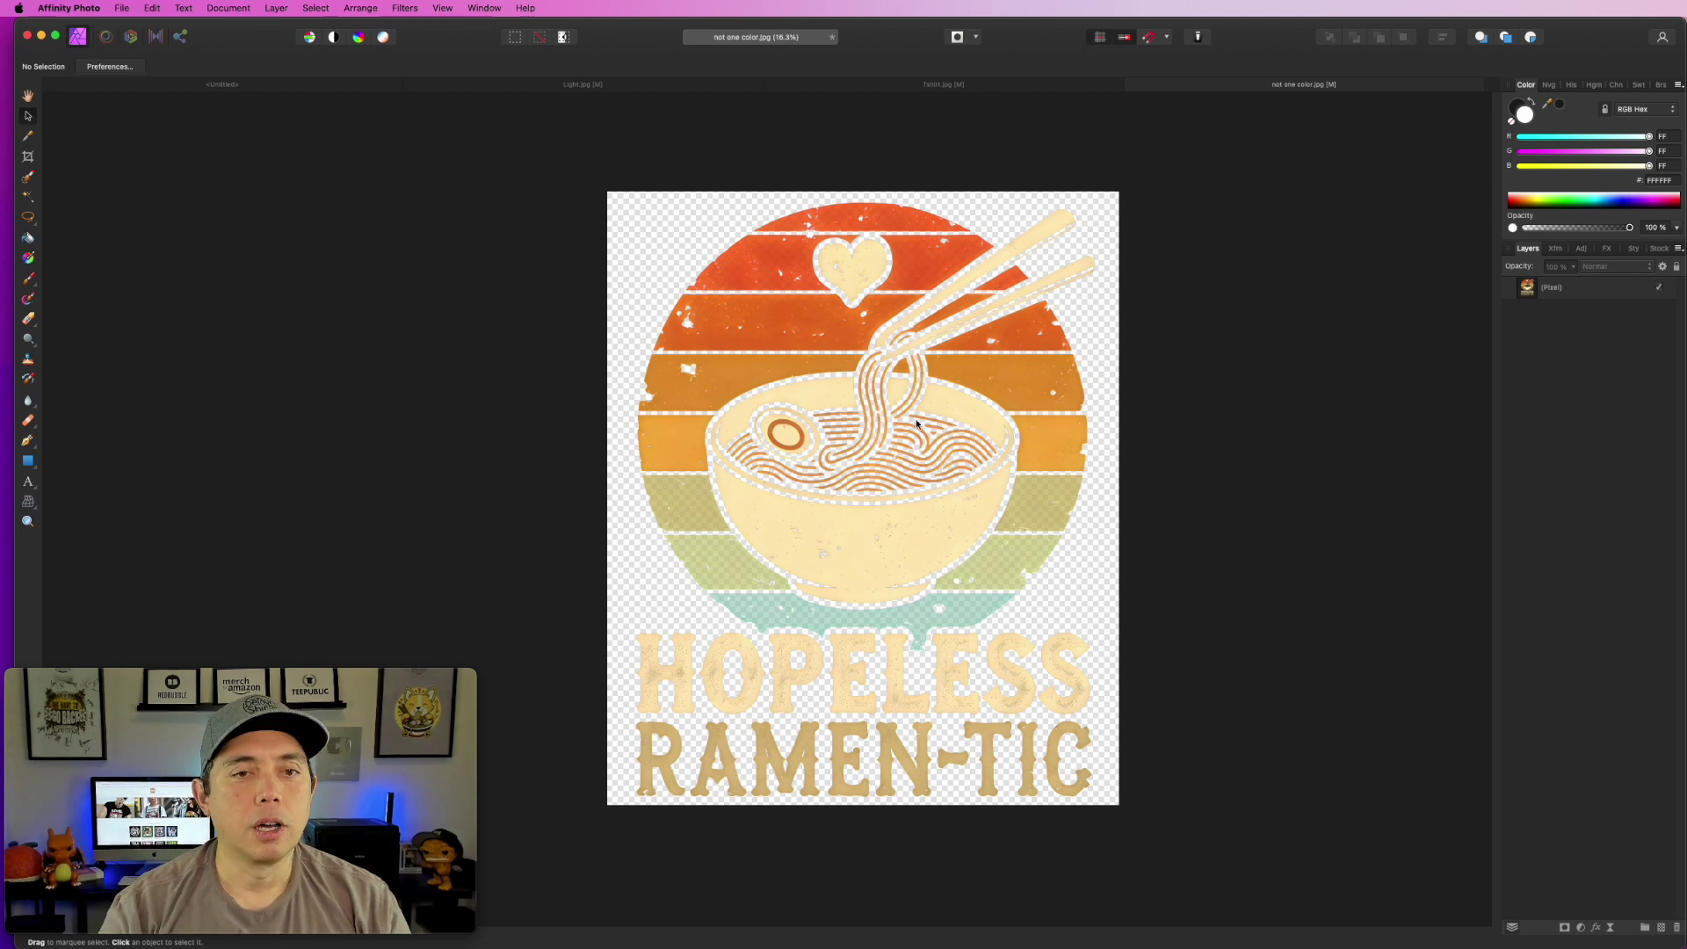
Export the transparent ramen design as a PNG named ramen.png.
left_click(123, 9)
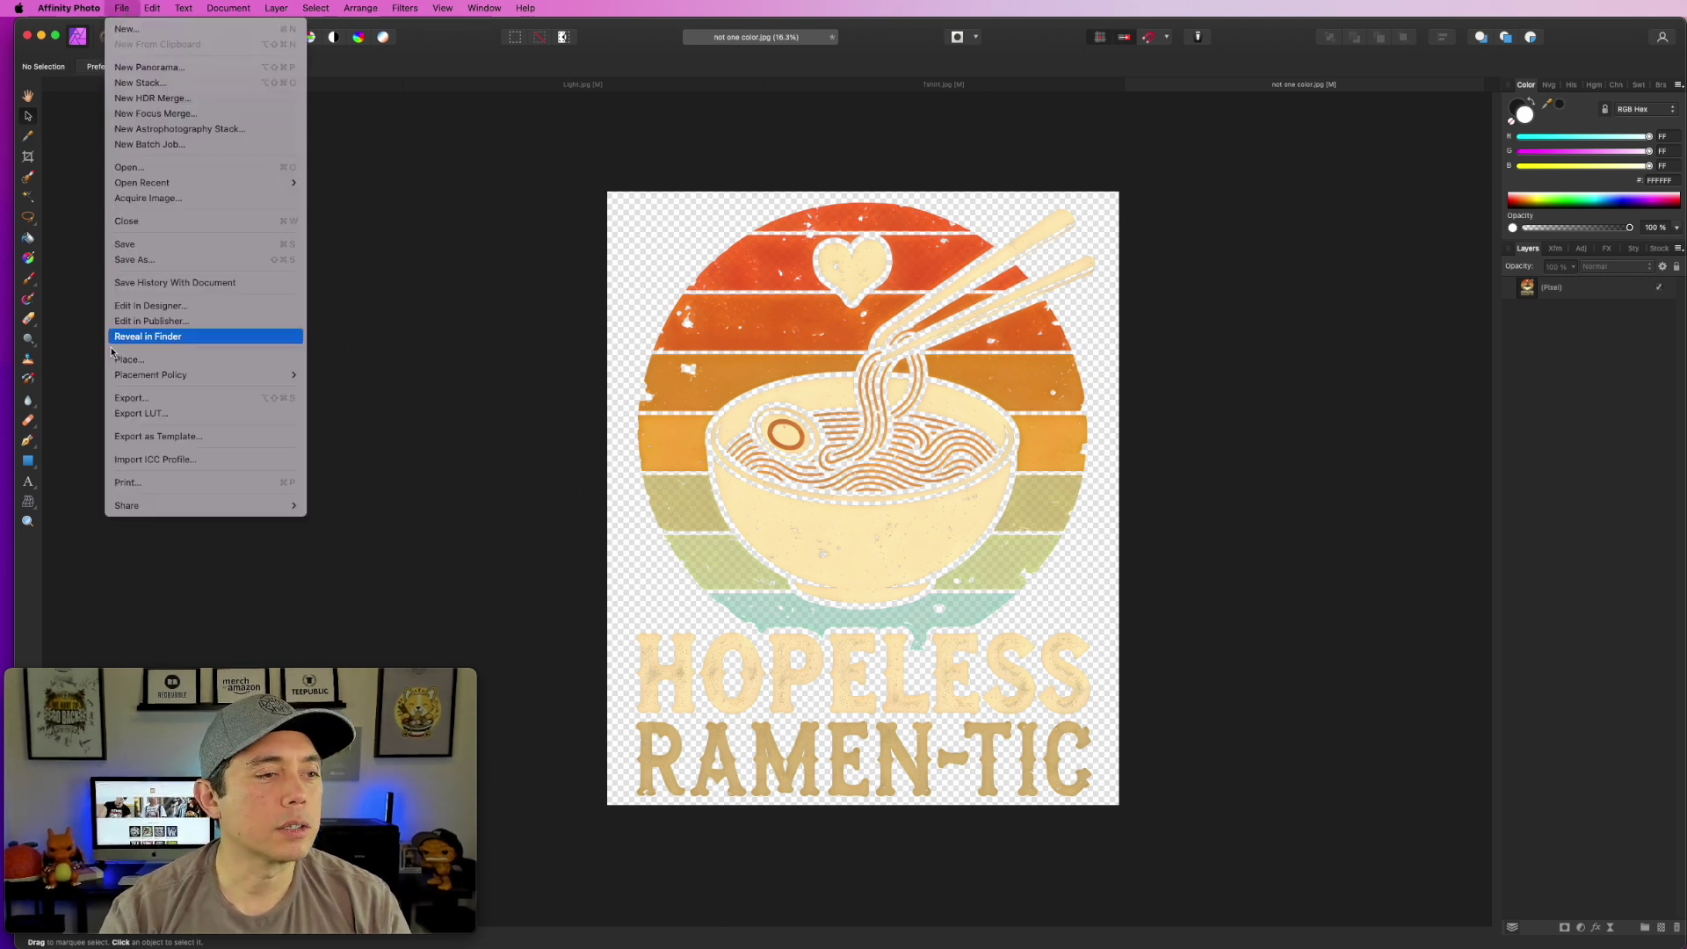
left_click(121, 400)
key("Return")
type("ramen.png")
key("Return")
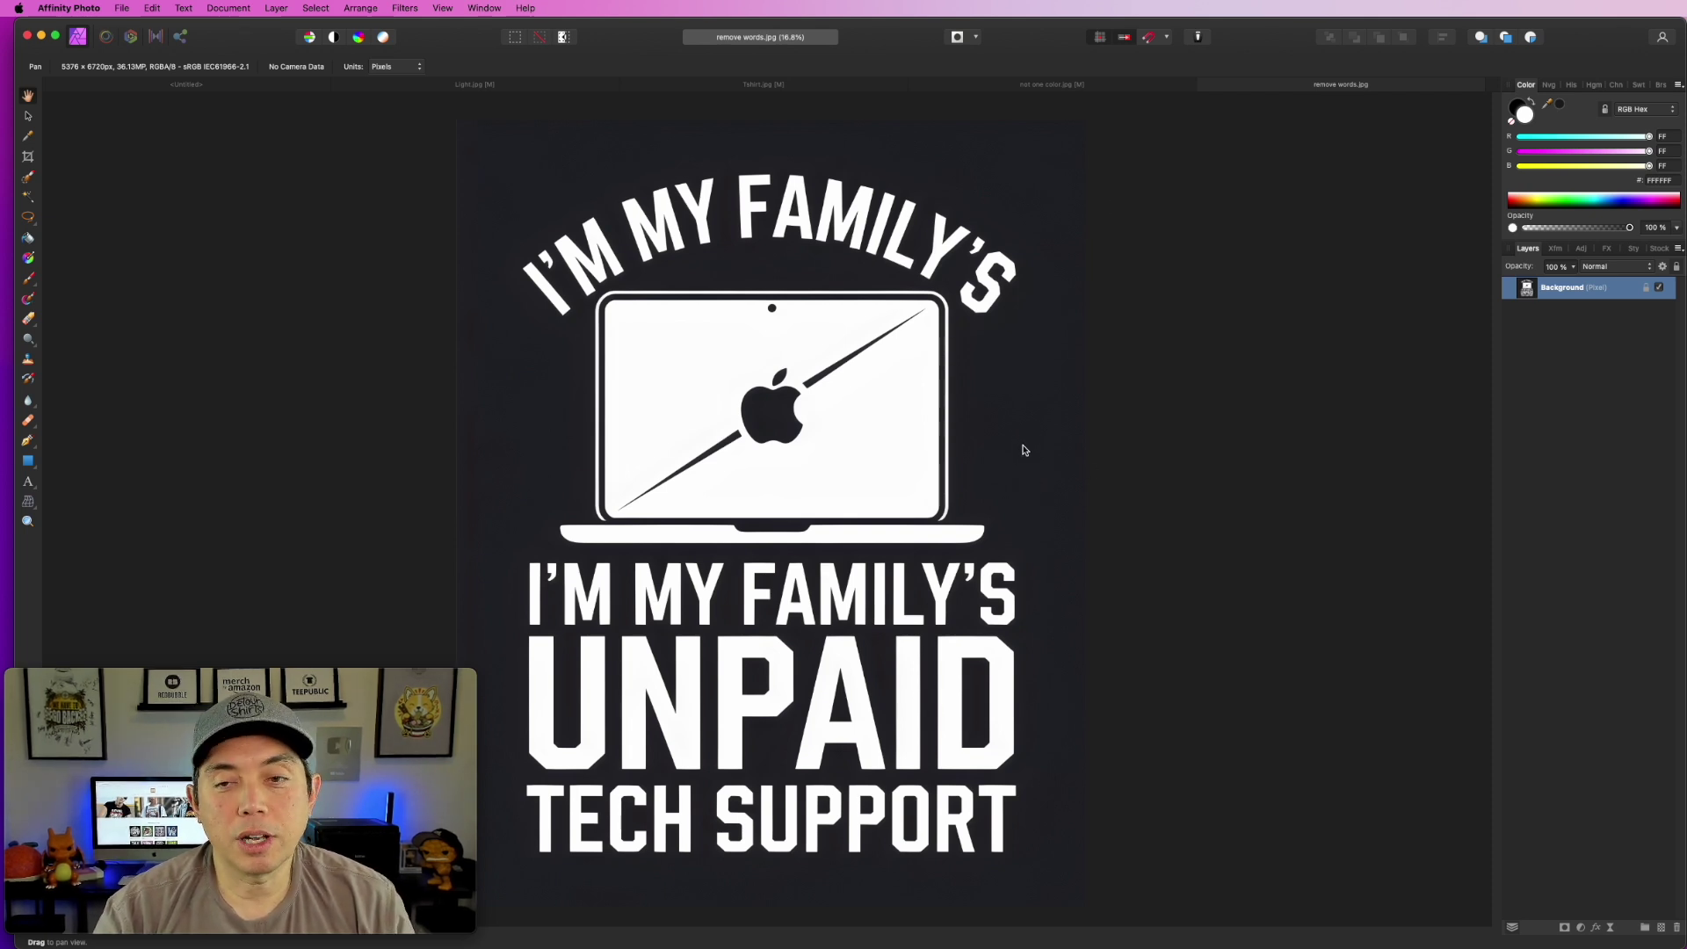
Add a Levels adjustment to the Unpaid Tech Support image, raising the black level to blacken the background and lowering the white level.
left_click(1582, 928)
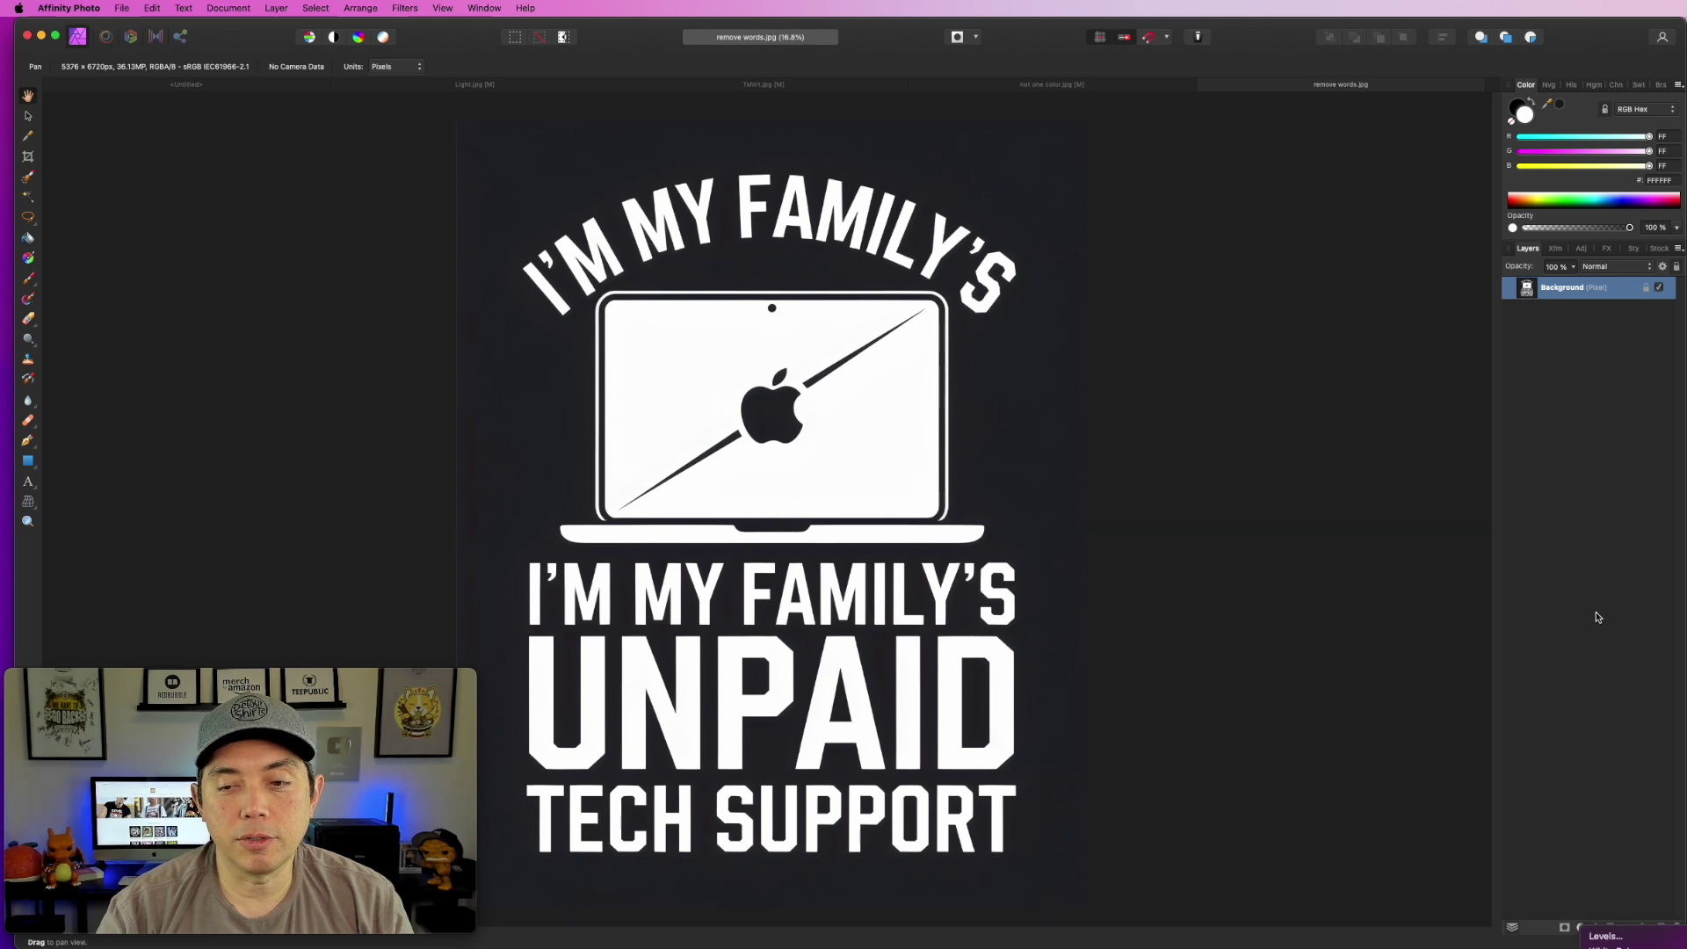
left_click(1606, 934)
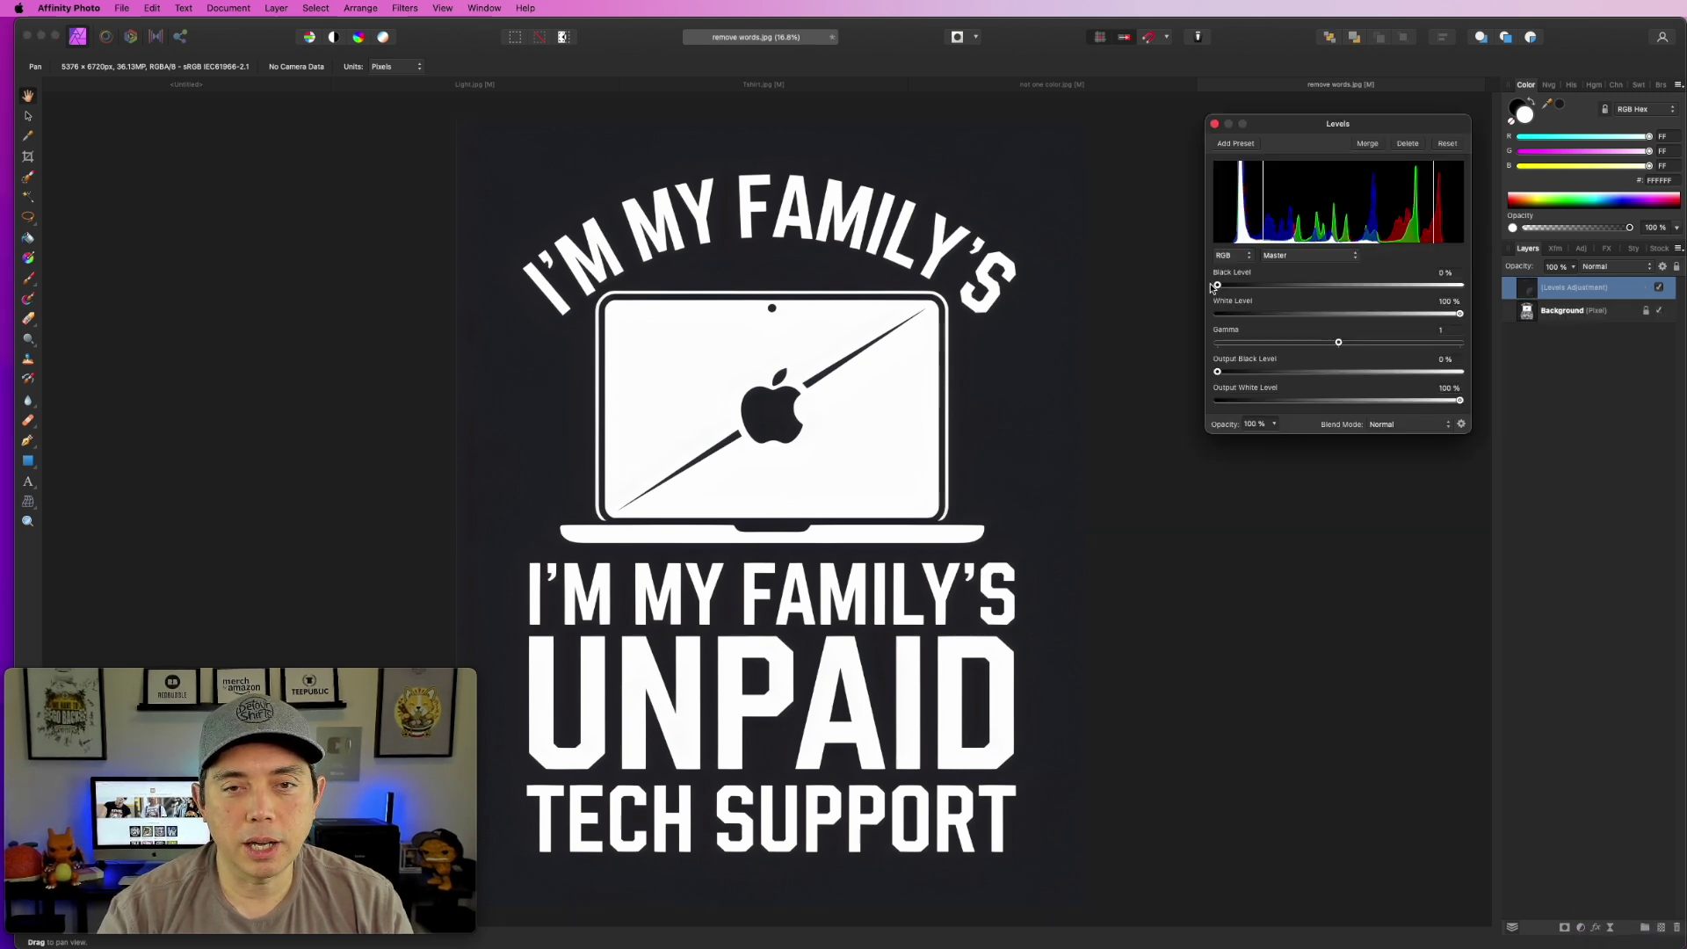
left_click_drag(1218, 285, 1278, 285)
left_click_drag(1464, 314, 1441, 314)
left_click(1215, 125)
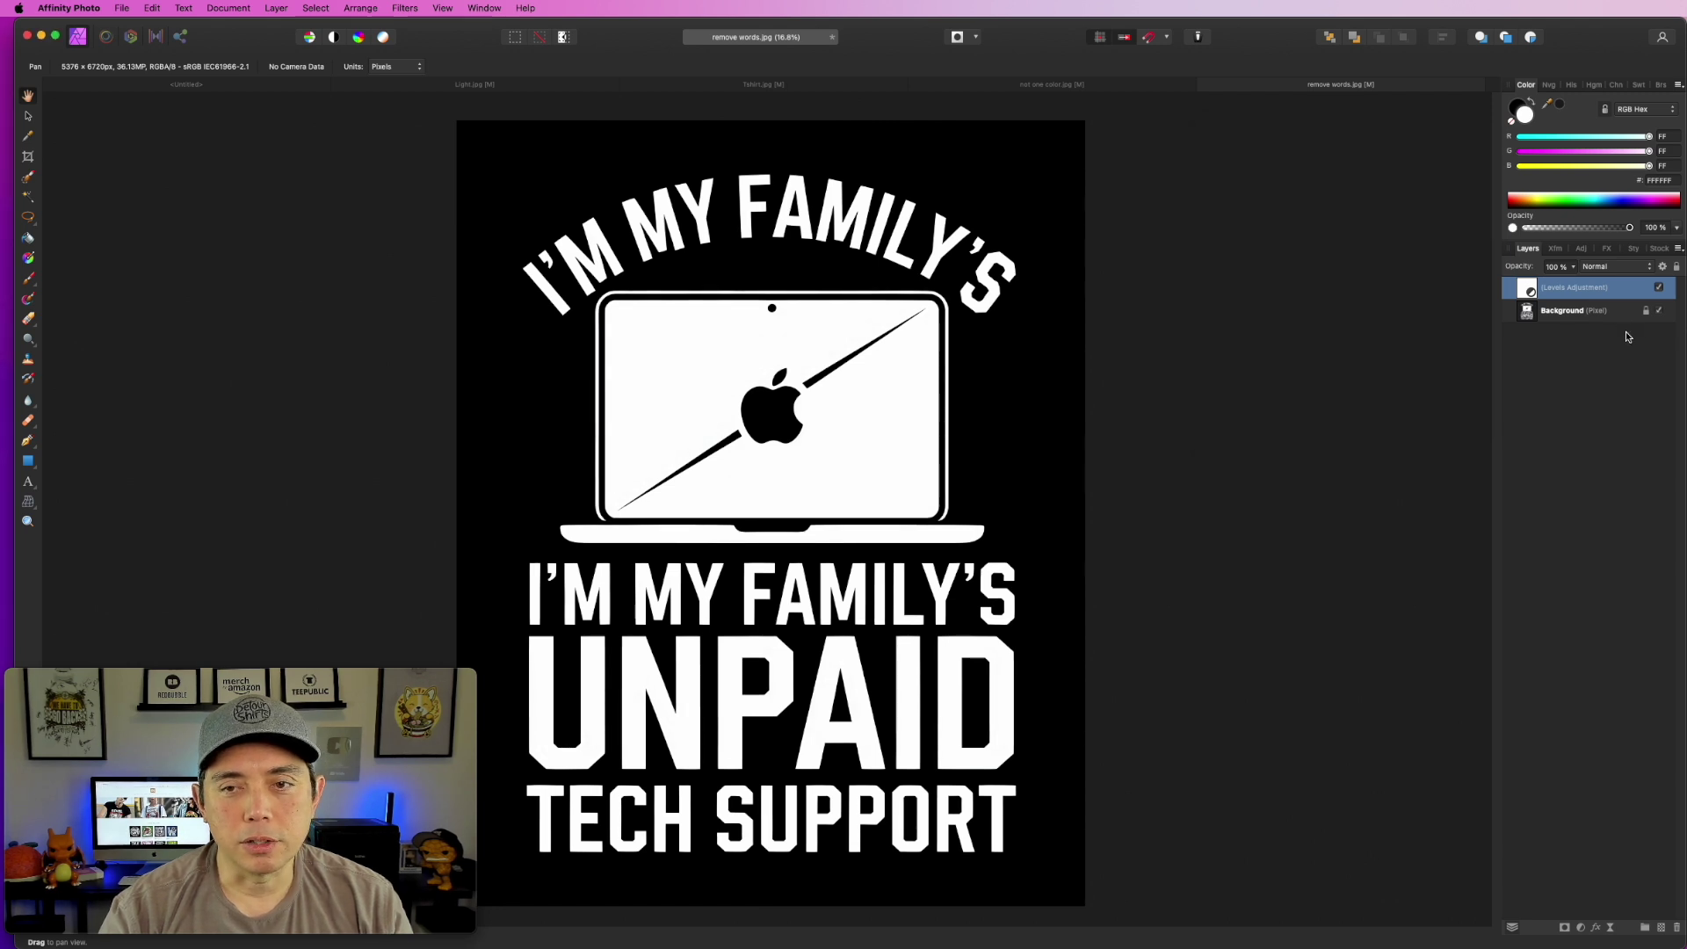
Merge the tech support image's visible layers into a new pixel layer and delete the Levels adjustment and Background layers.
right_click(1579, 310)
left_click(1621, 486)
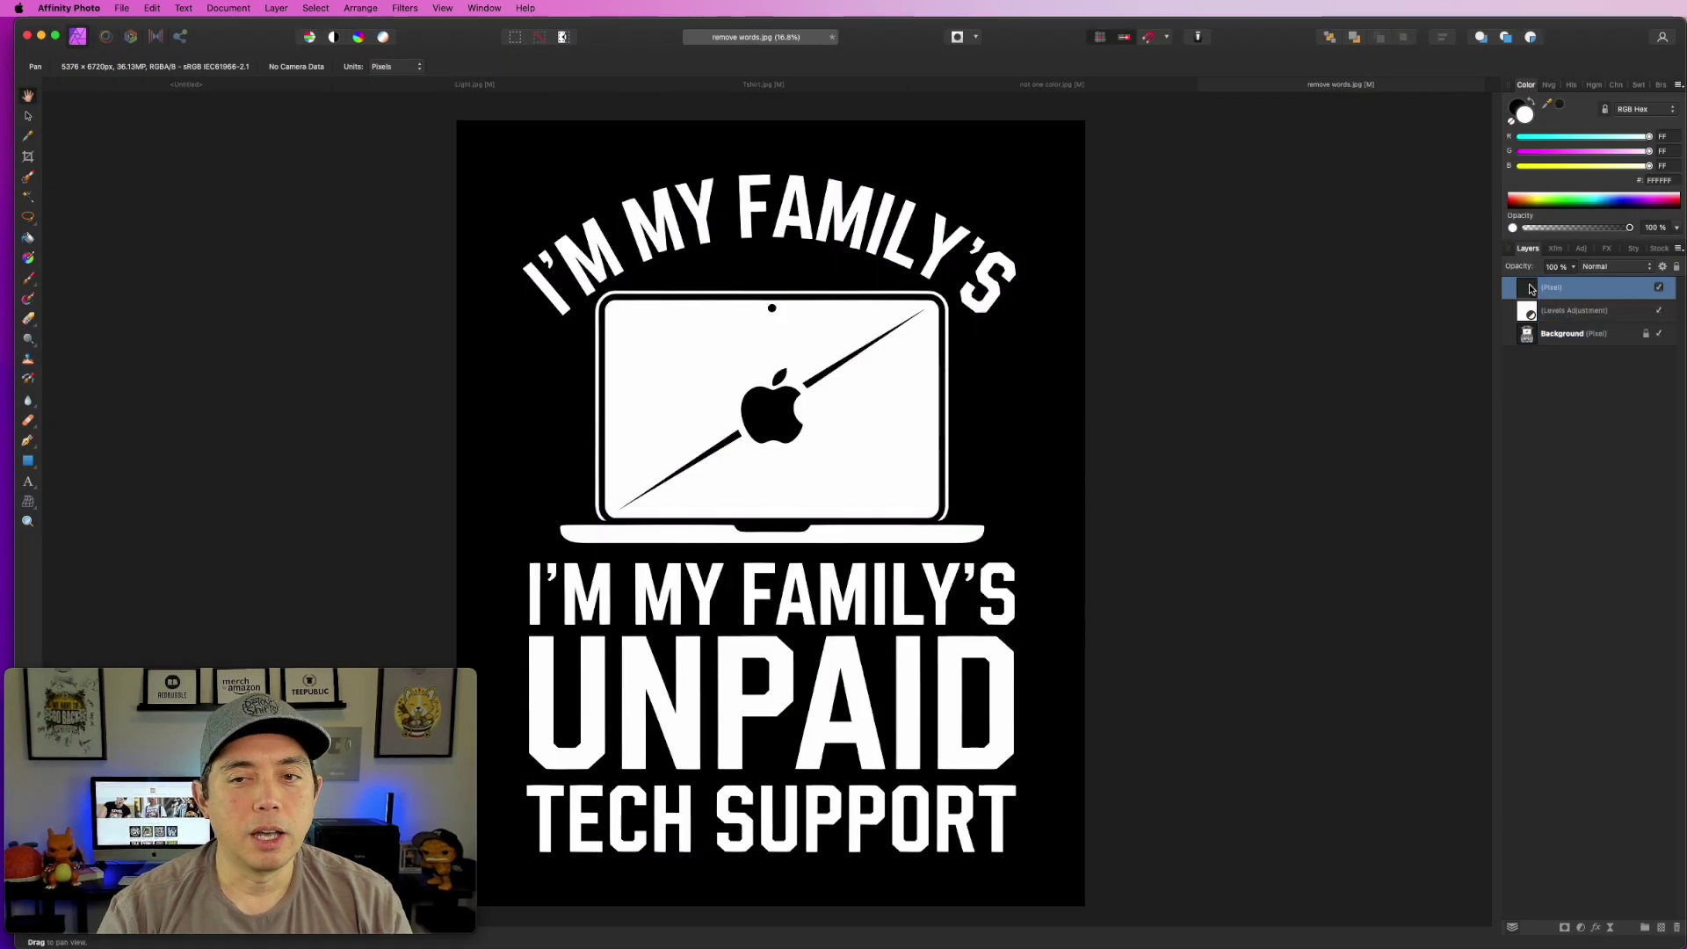
left_click(1561, 311)
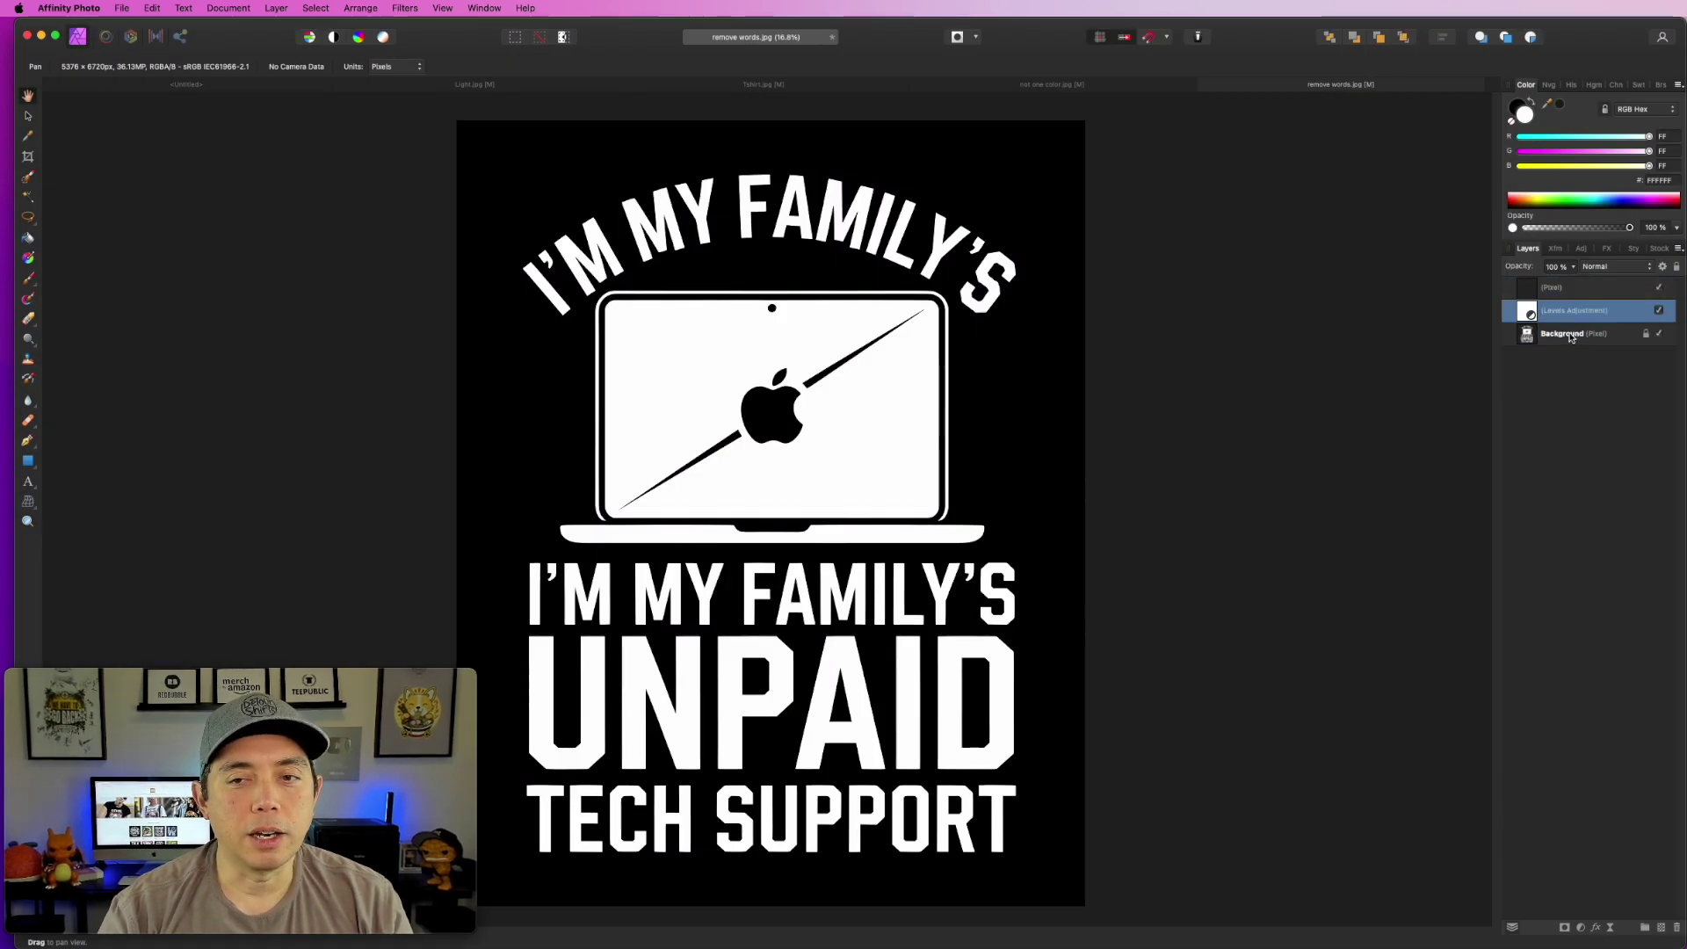
left_click(1570, 335, "shift")
key("Delete")
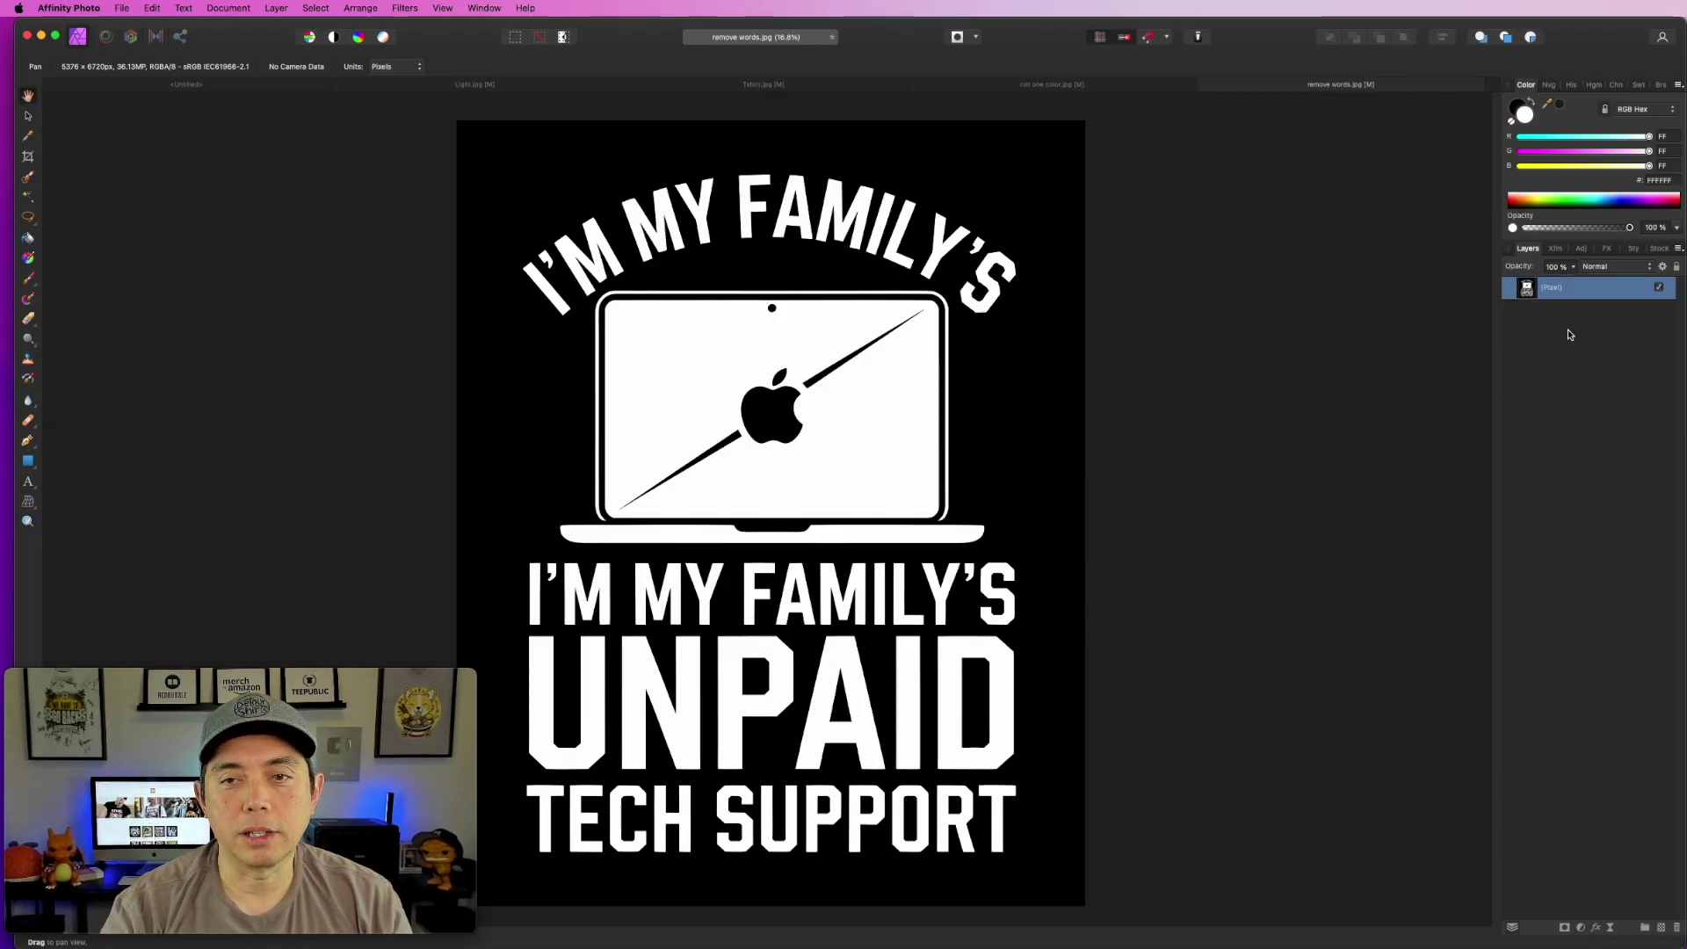
Invert the merged tech support layer and apply Erase White Paper to remove its background.
left_click(276, 8)
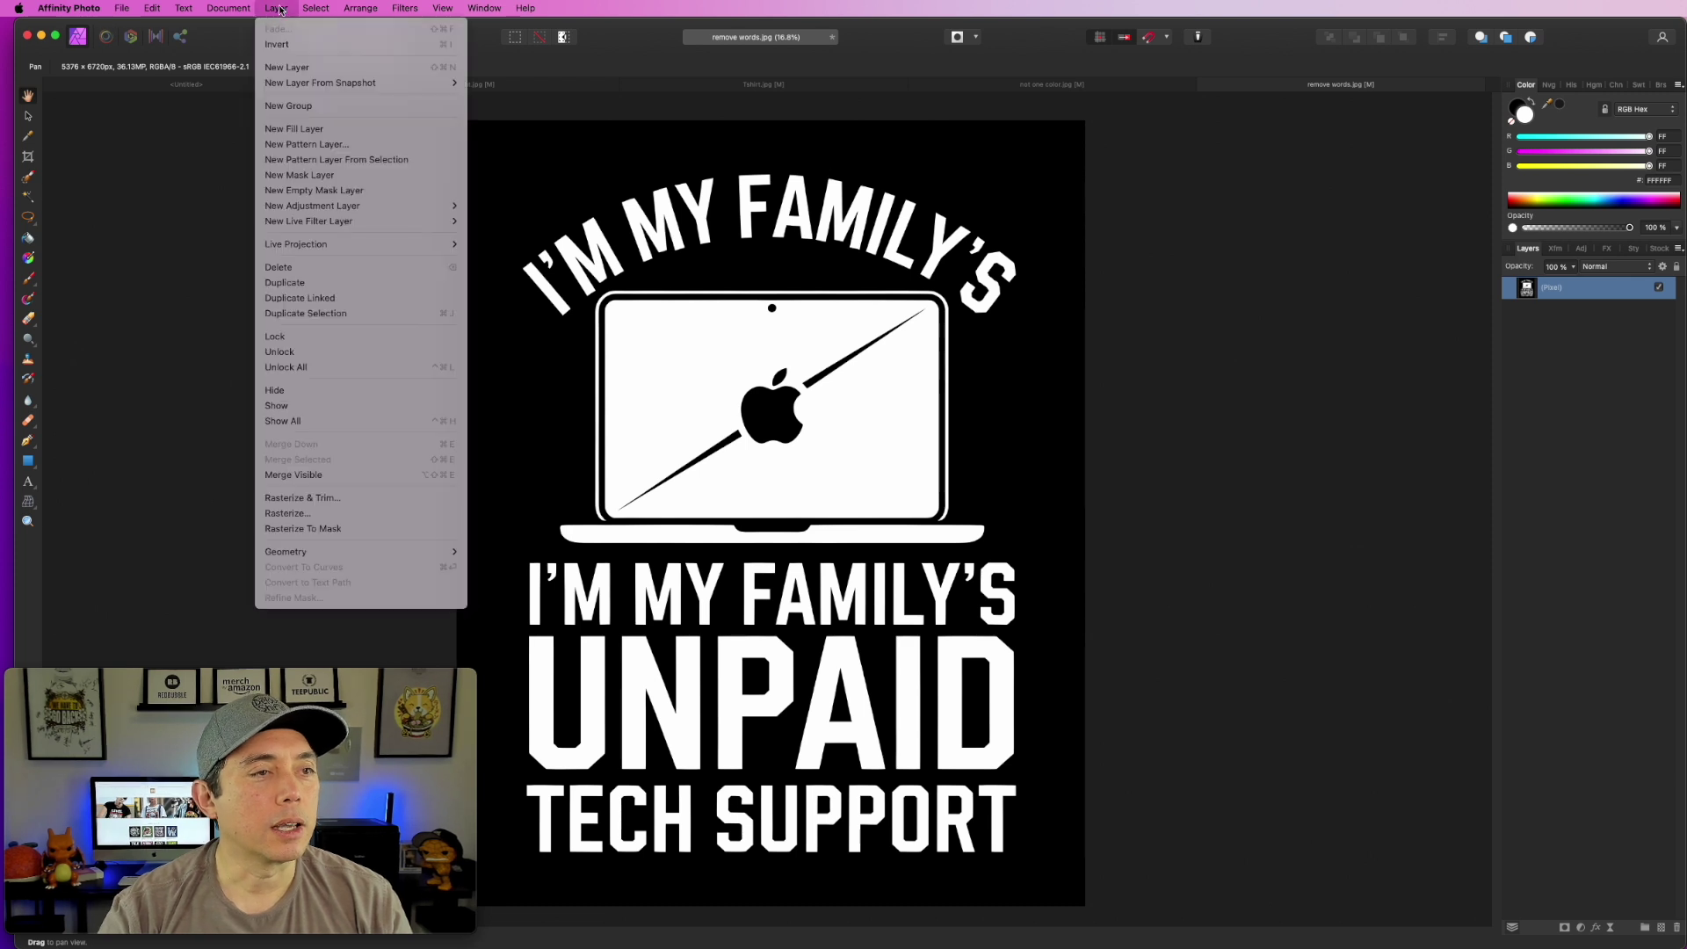
key("super+i")
left_click(403, 7)
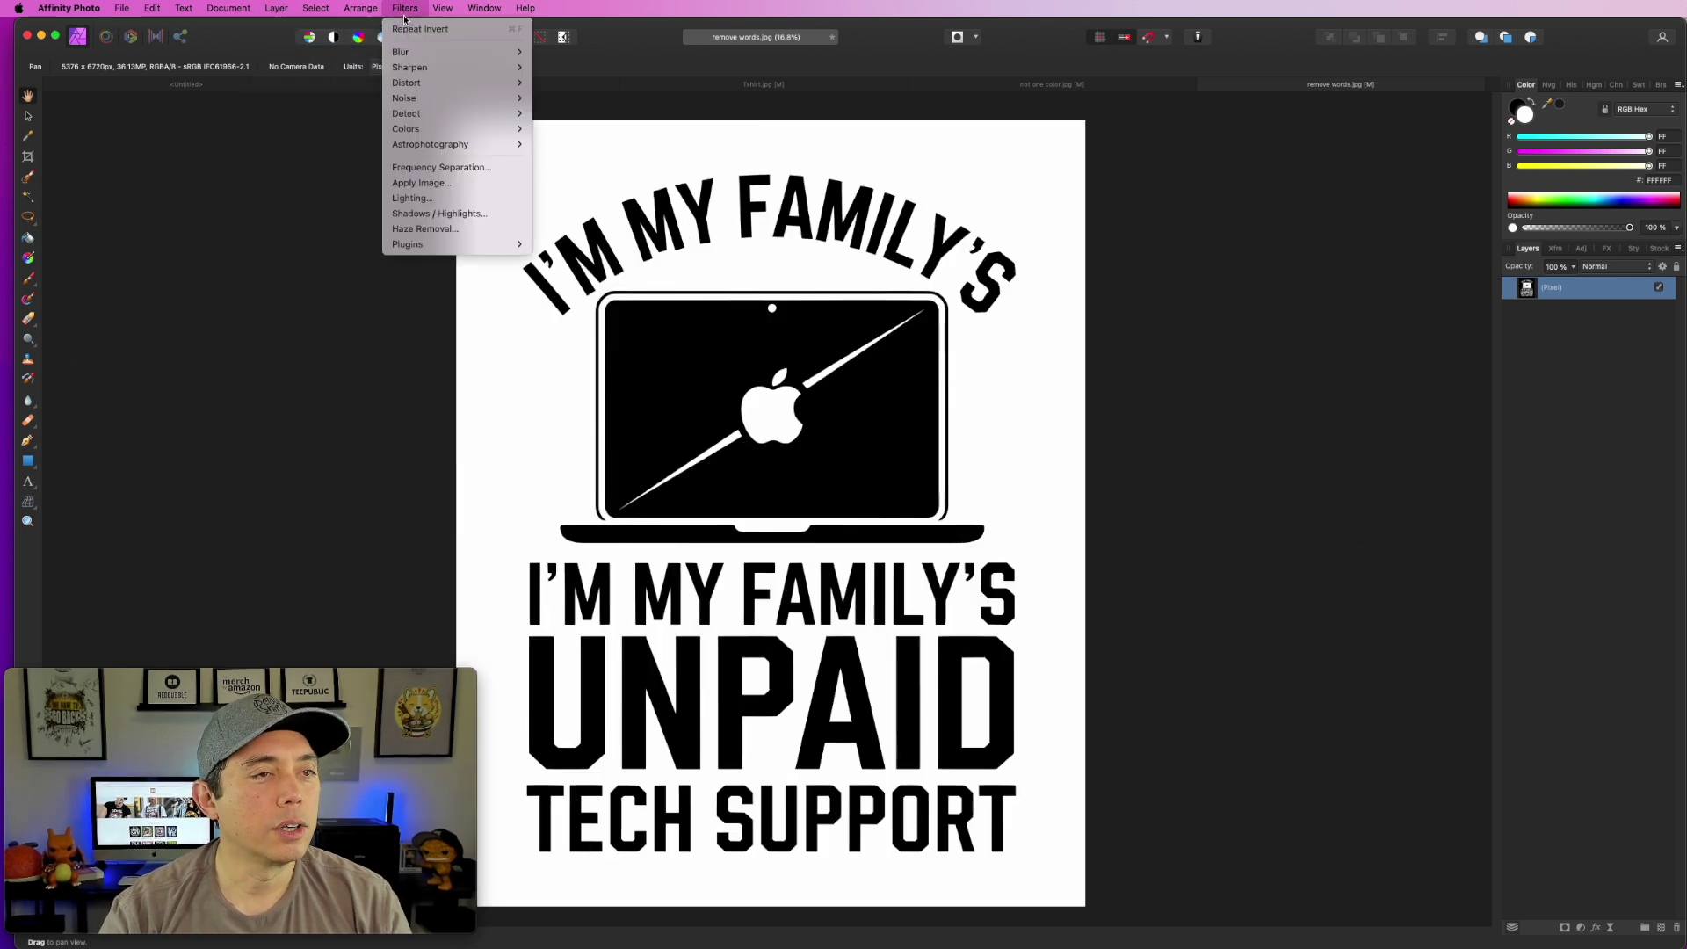
mouse_move(457, 128)
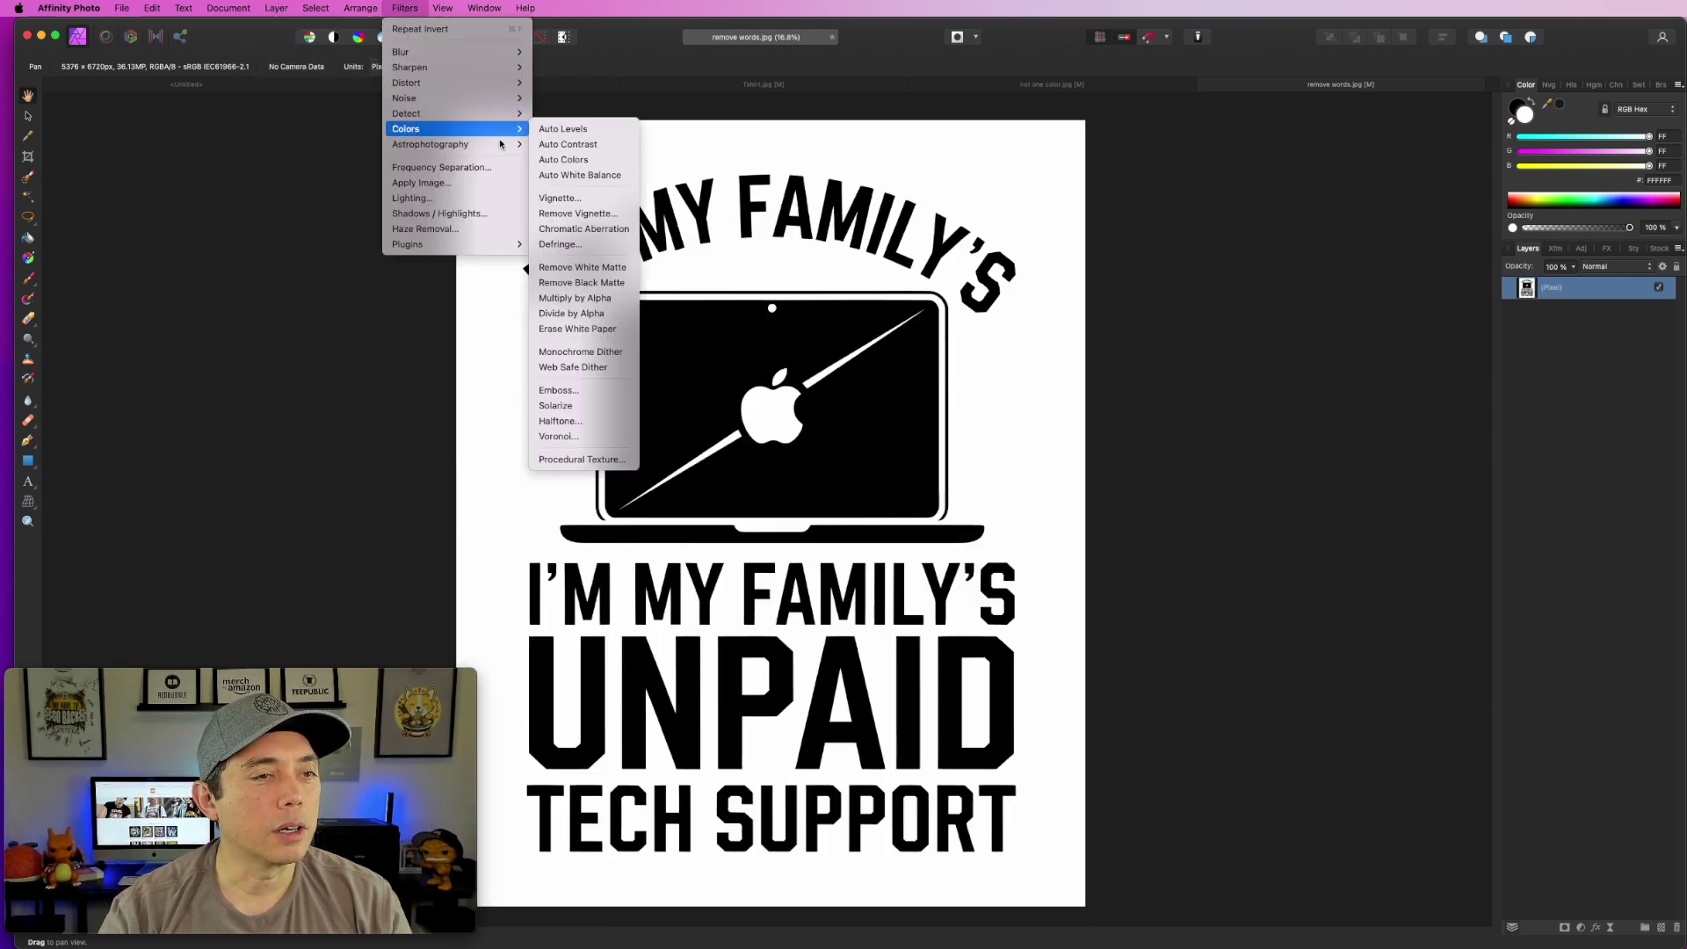
left_click(597, 329)
Invert the tech support layer back to white artwork on the transparent background.
left_click(276, 9)
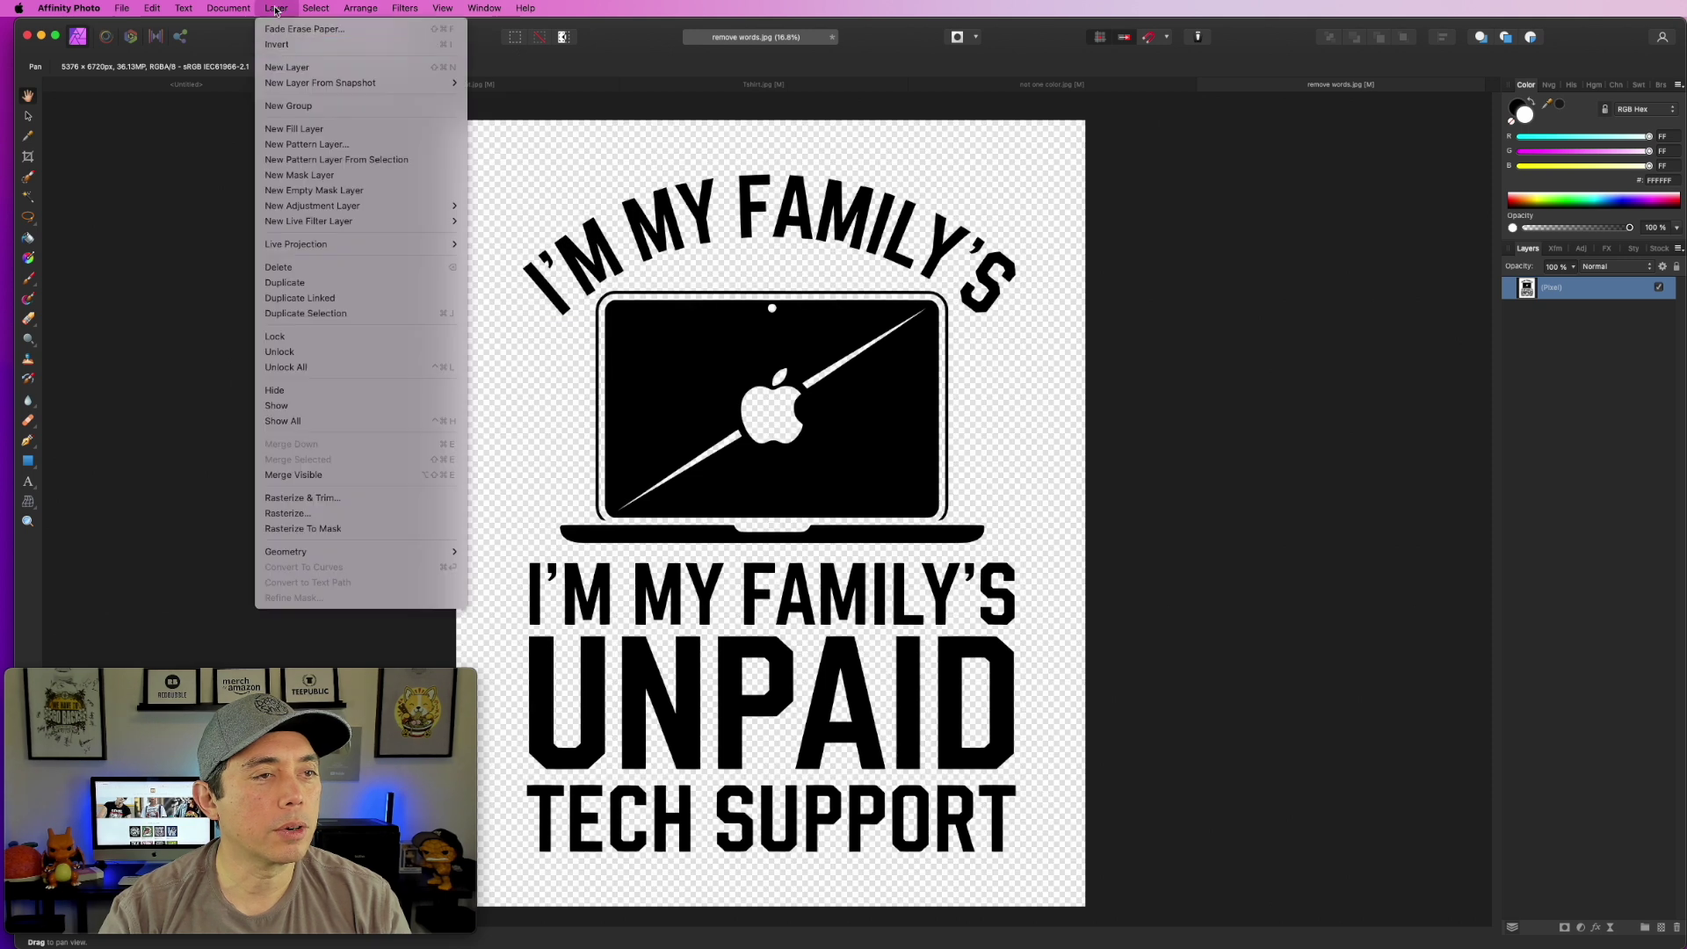
left_click(278, 44)
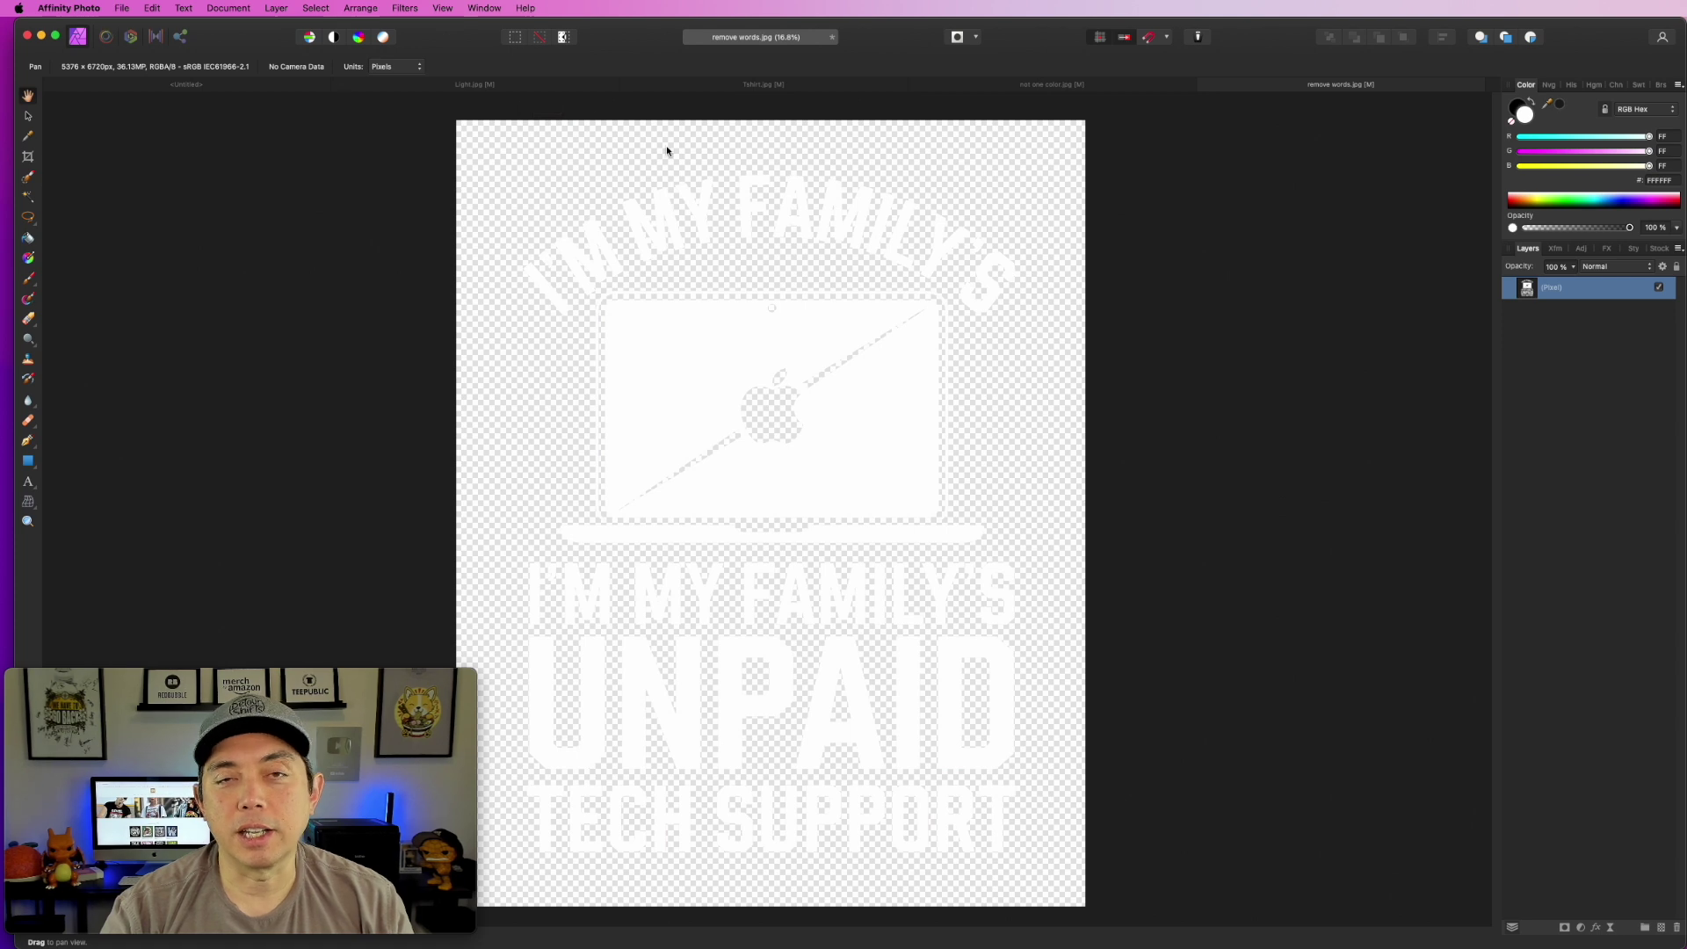
left_click(280, 13)
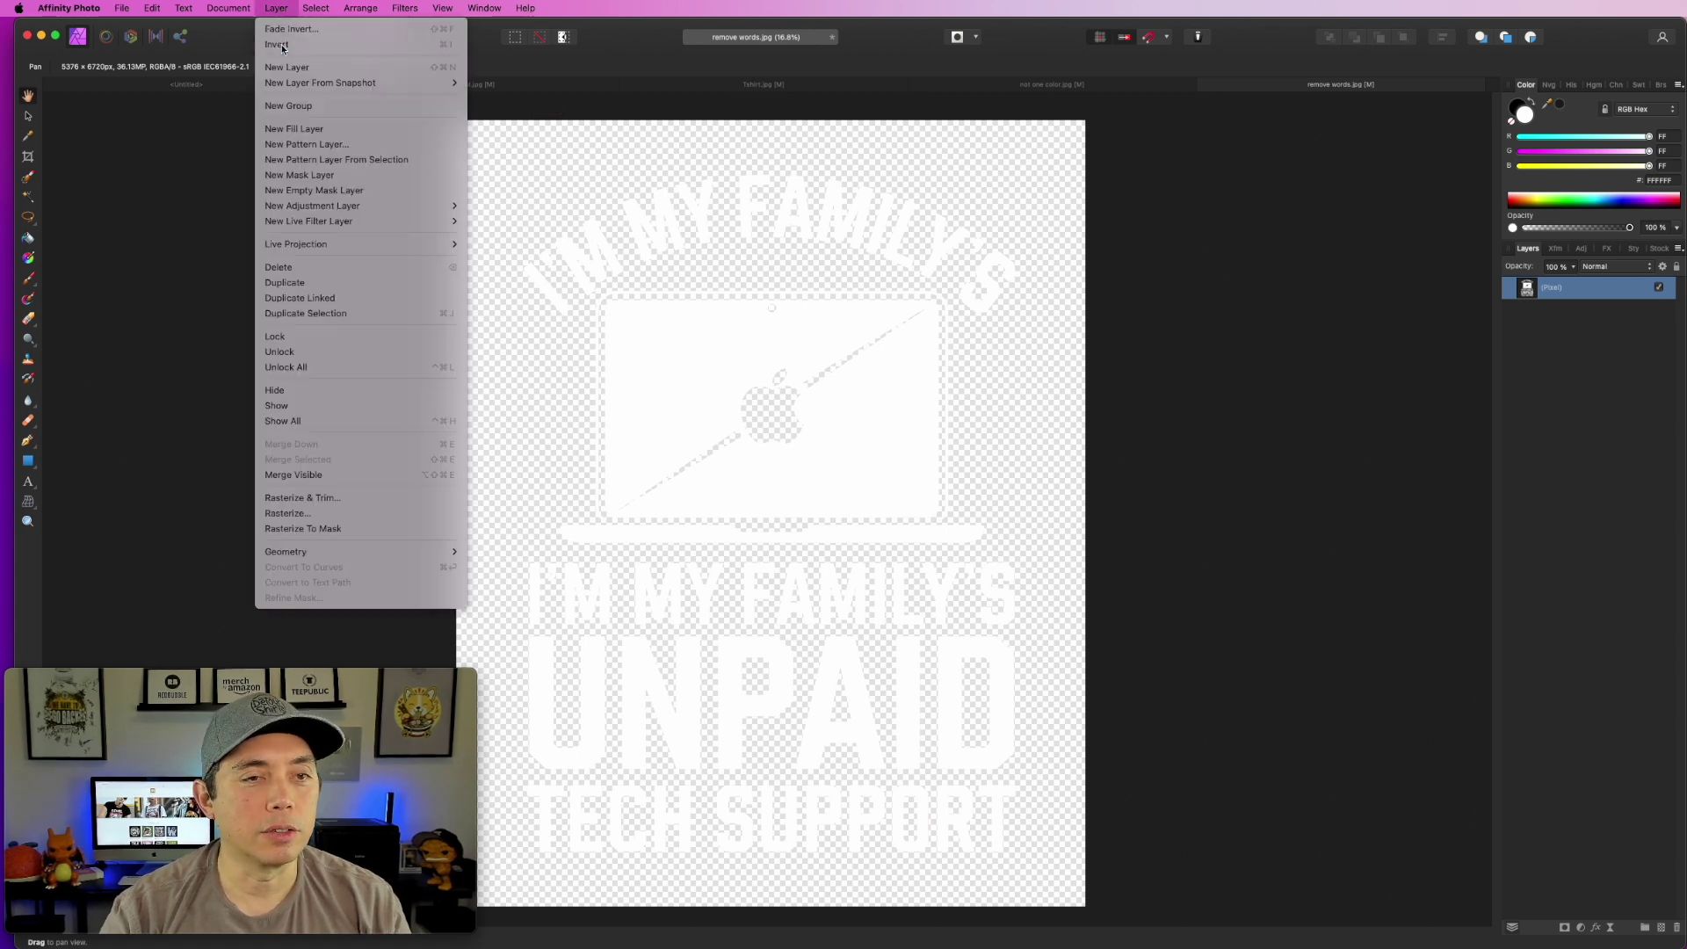
Invert the tech support artwork to black and back to white.
left_click(281, 42)
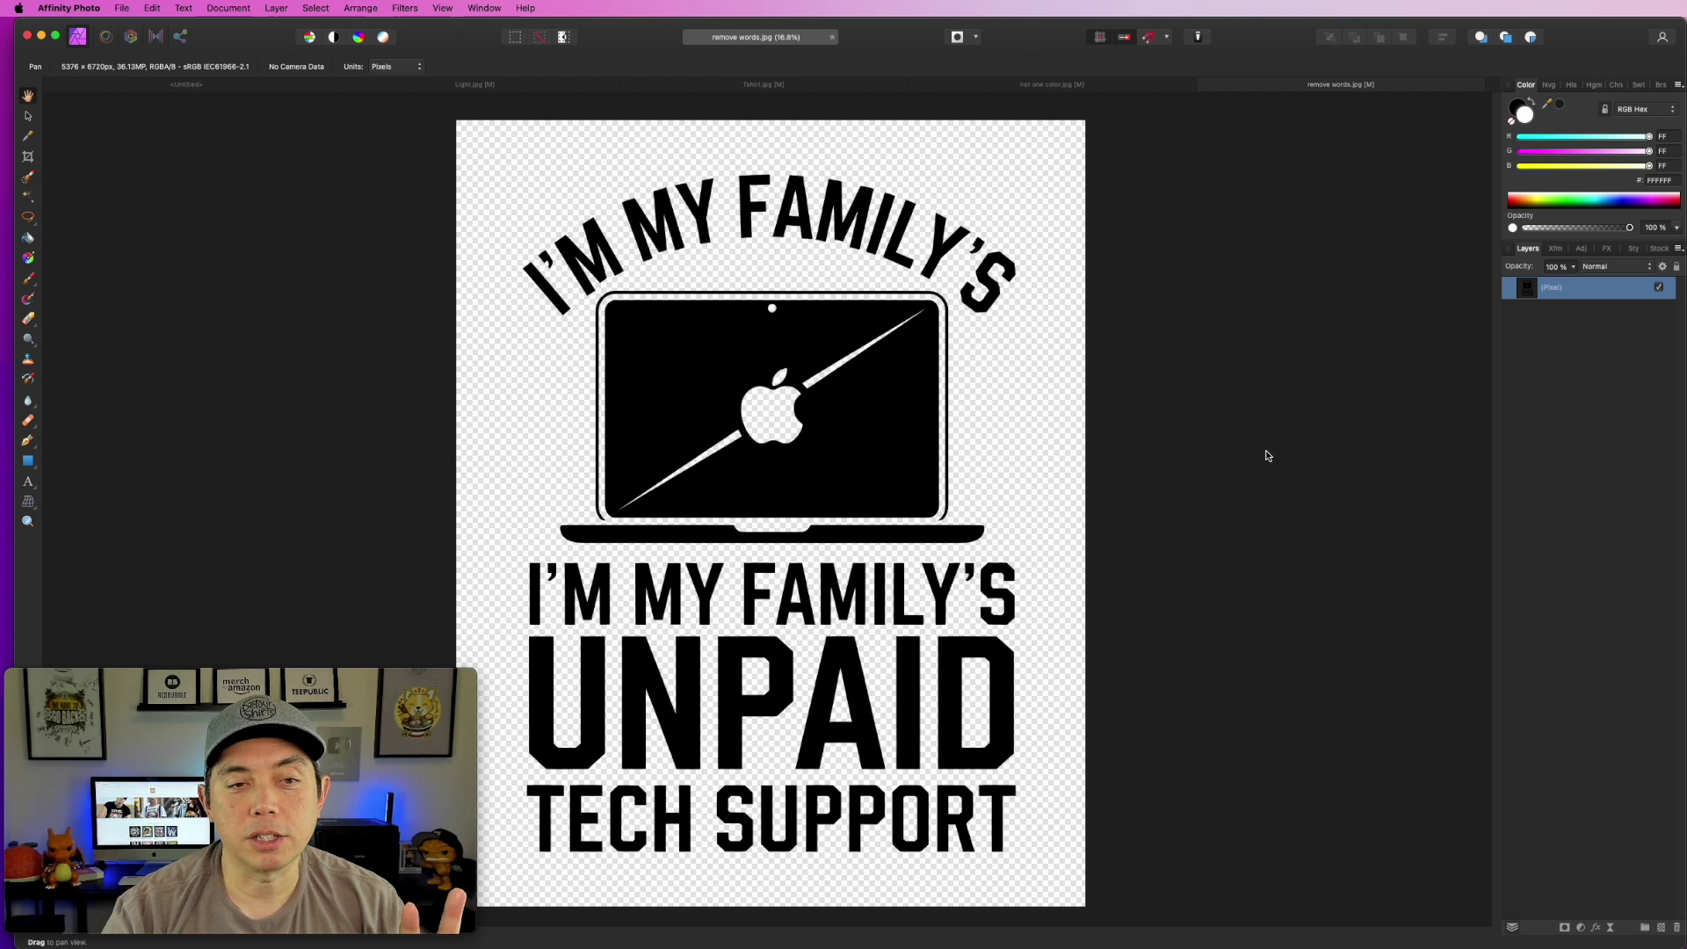
left_click(276, 9)
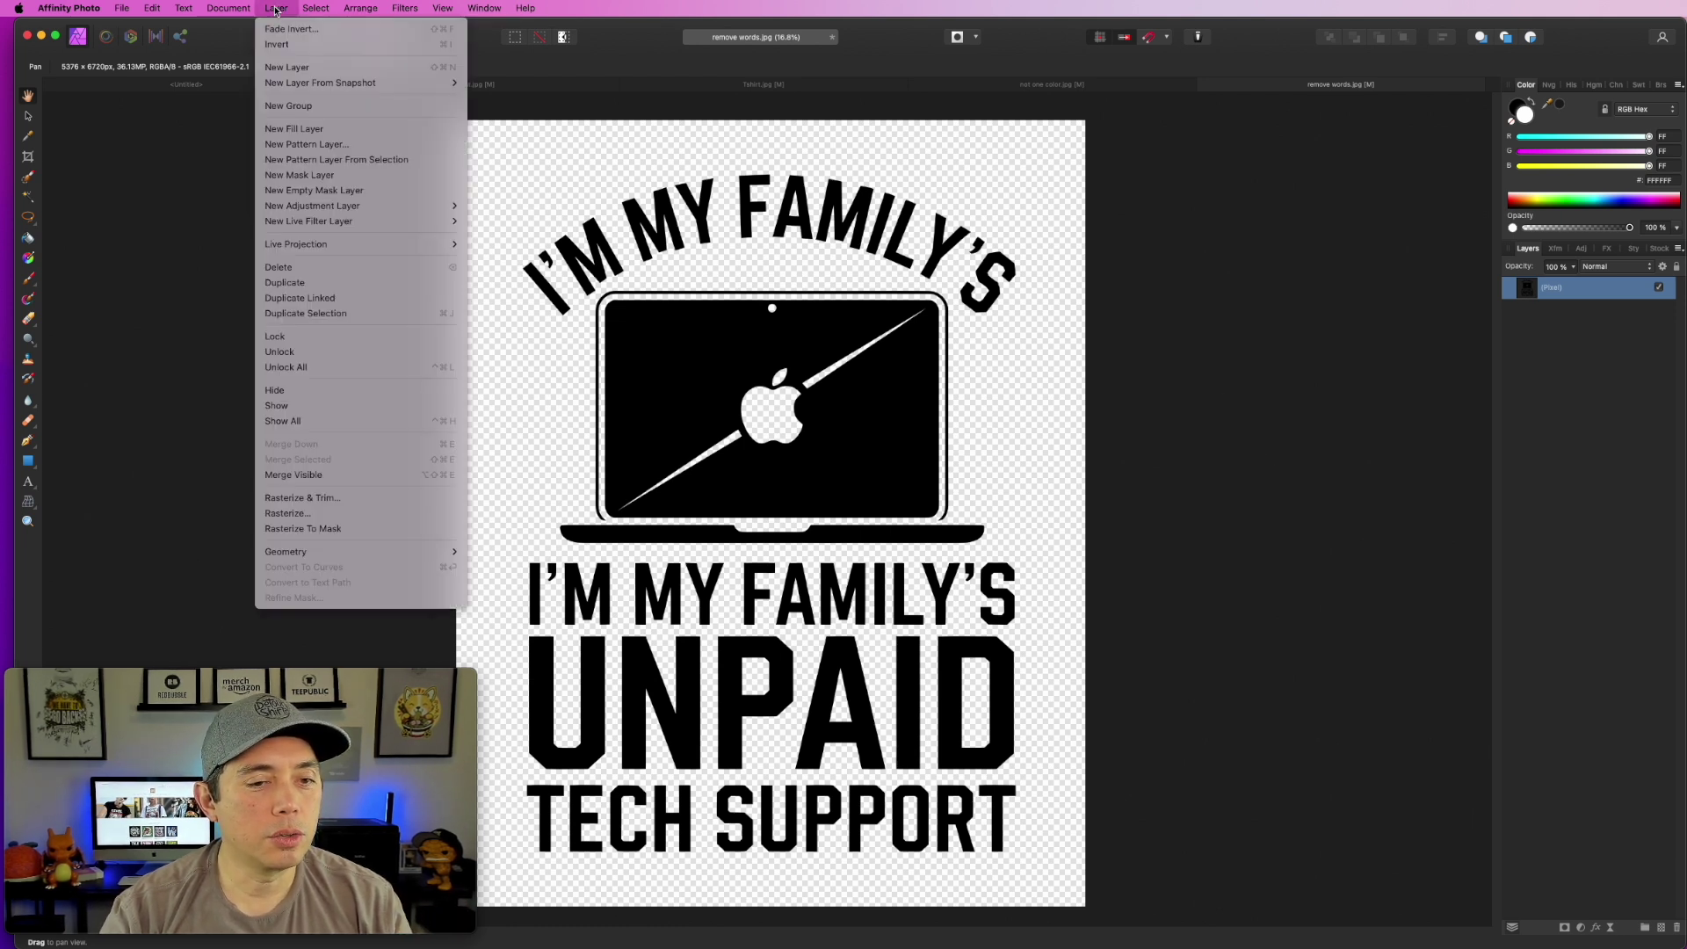
left_click(277, 44)
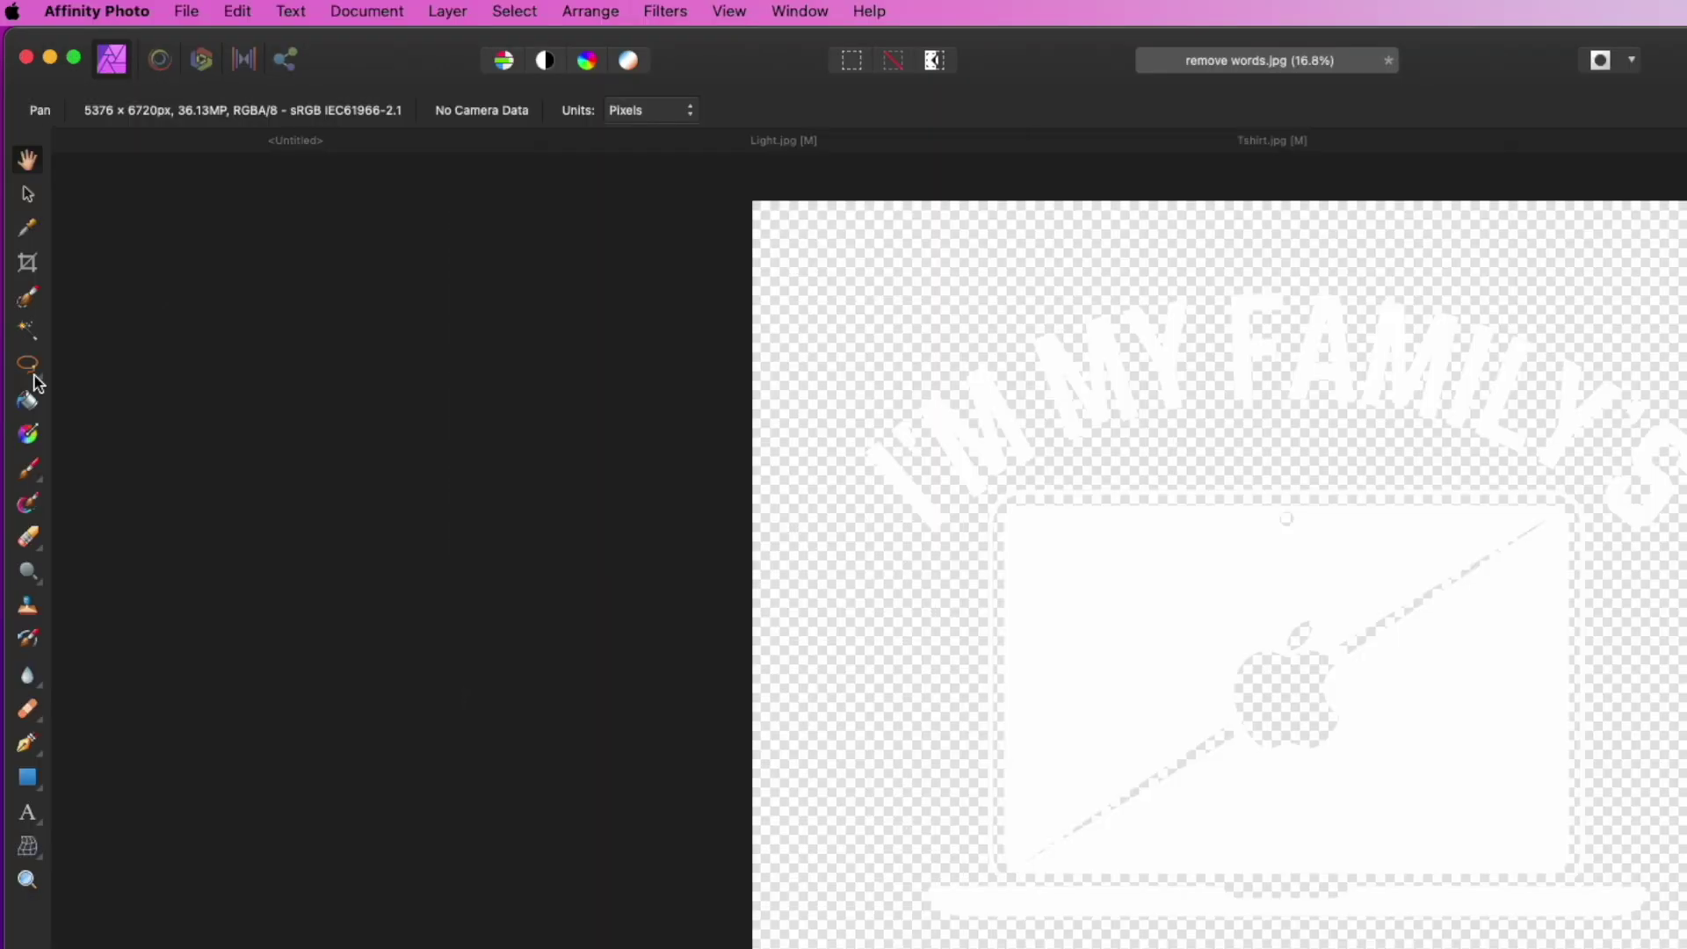
Select the duplicate "I'M MY FAMILY'S" line below the laptop with the Rectangular Marquee Tool, delete it and deselect.
left_click(28, 216)
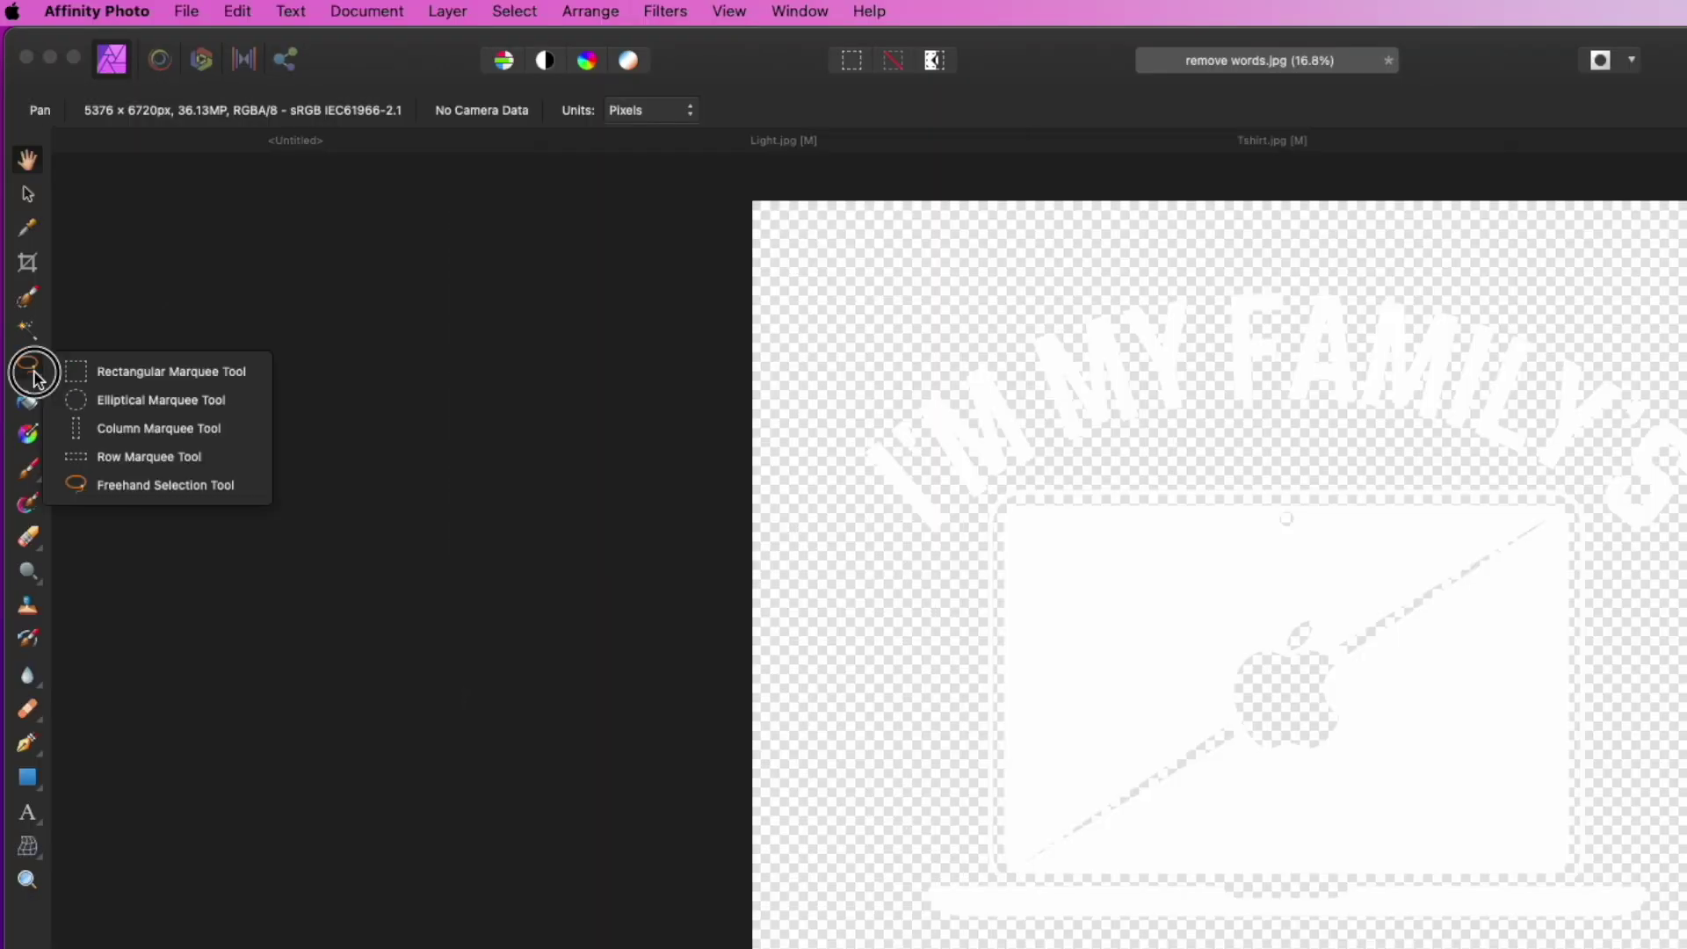
left_click(172, 371)
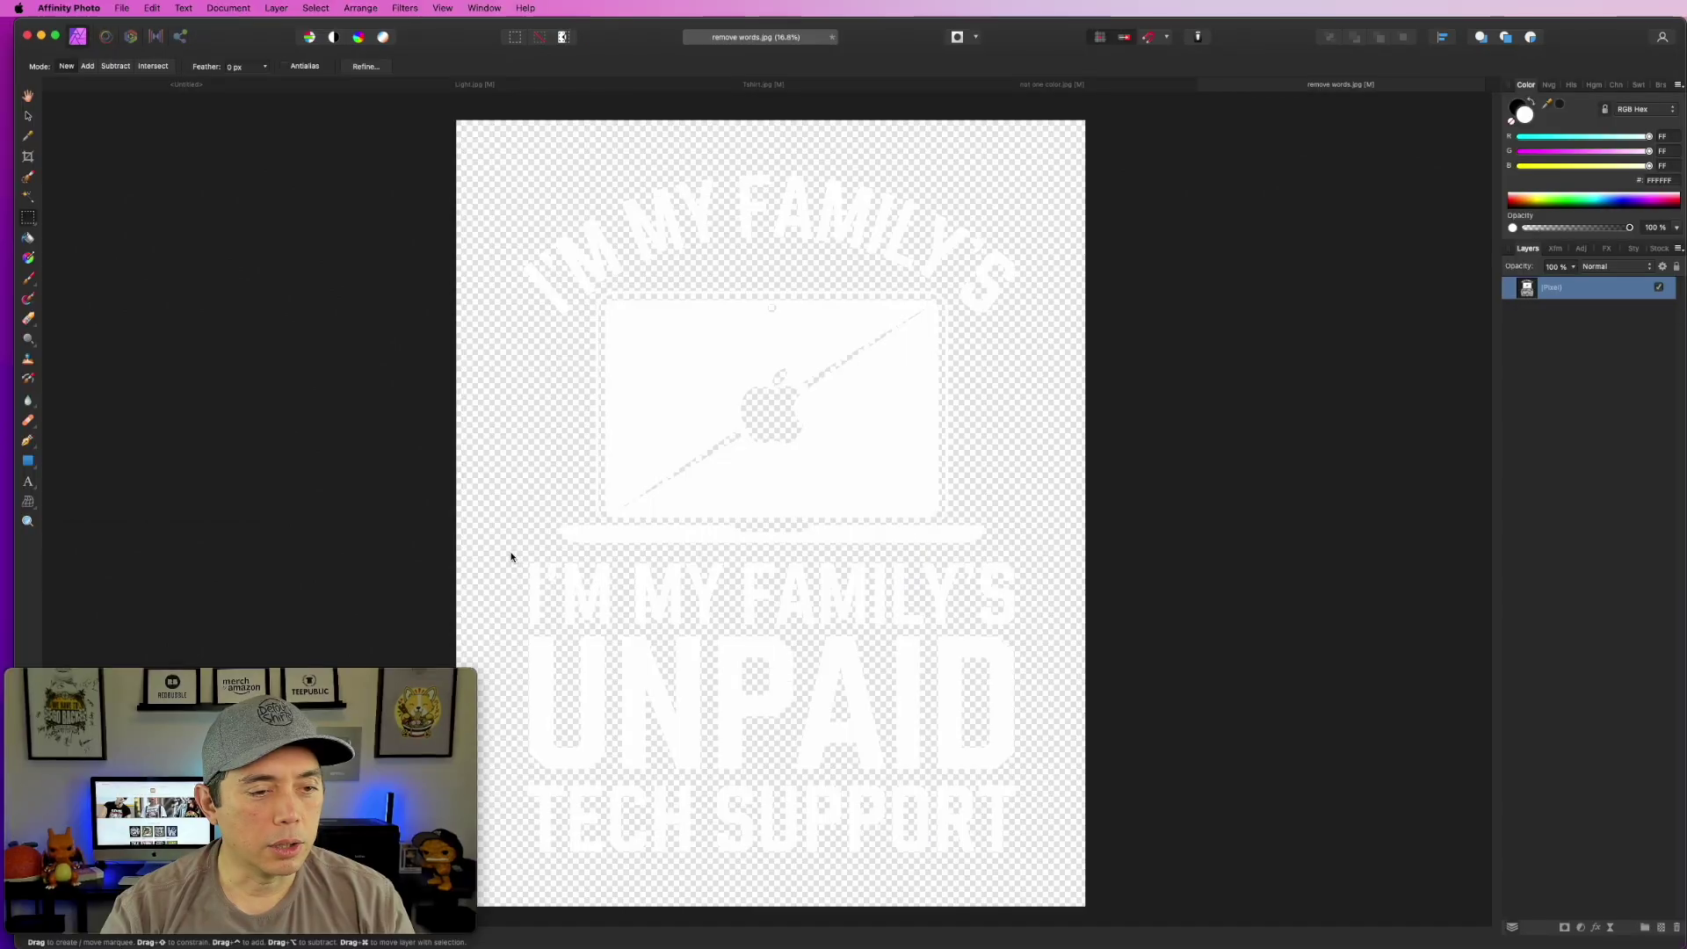
left_click_drag(511, 553, 1036, 629)
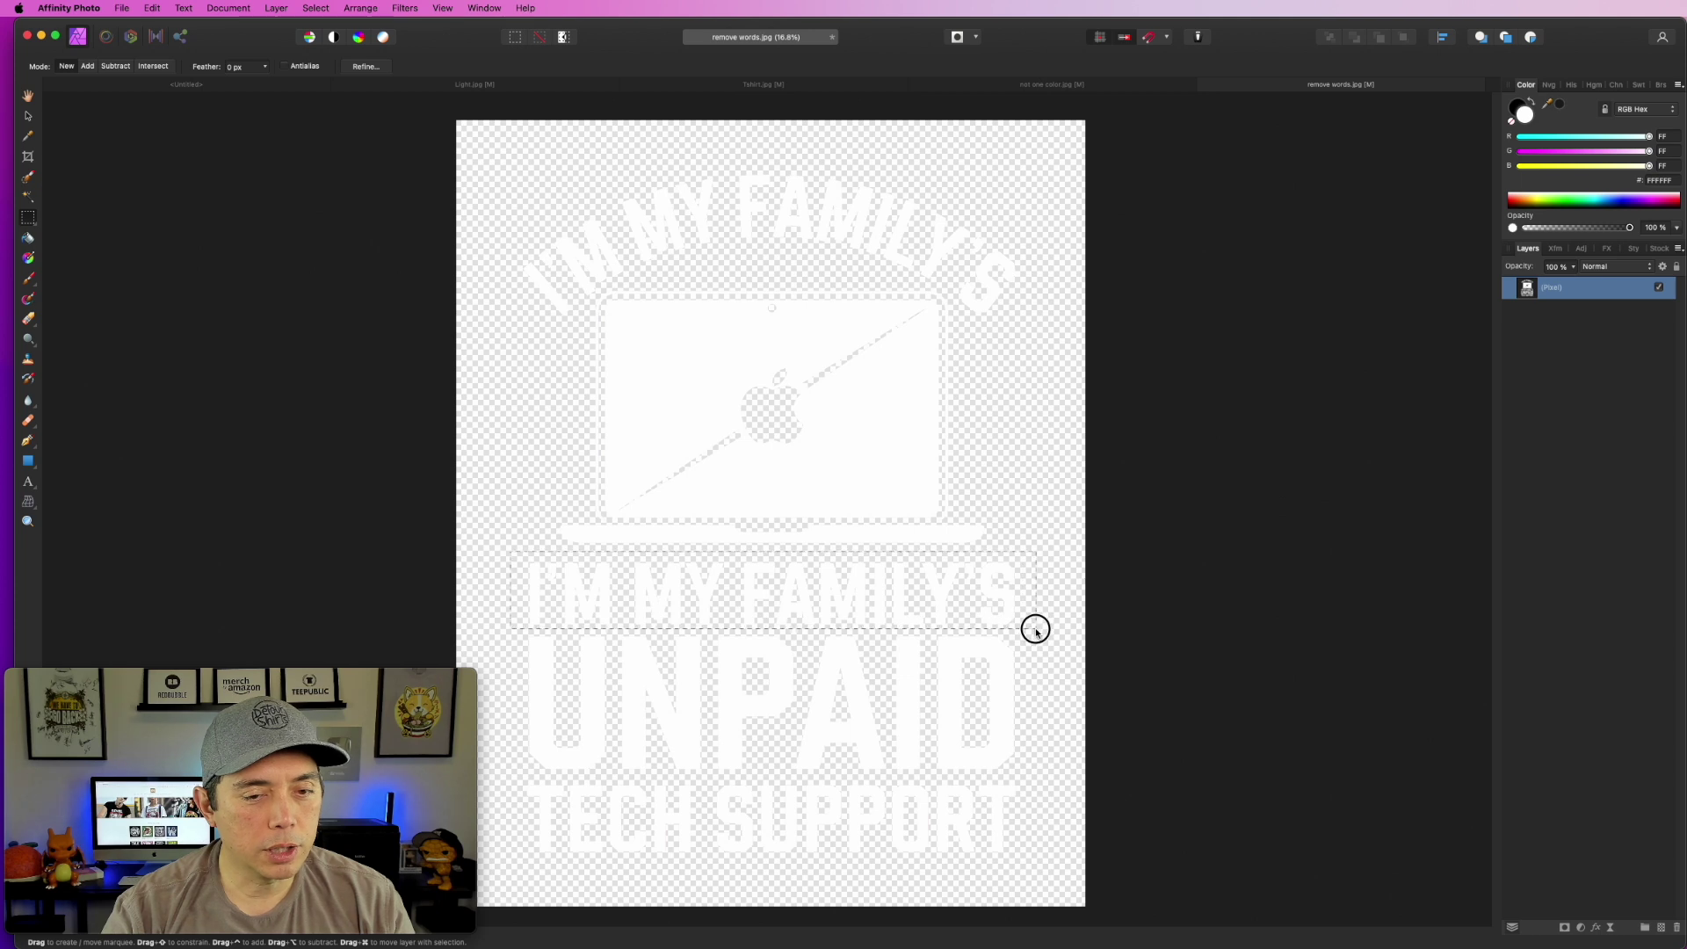
key("Delete")
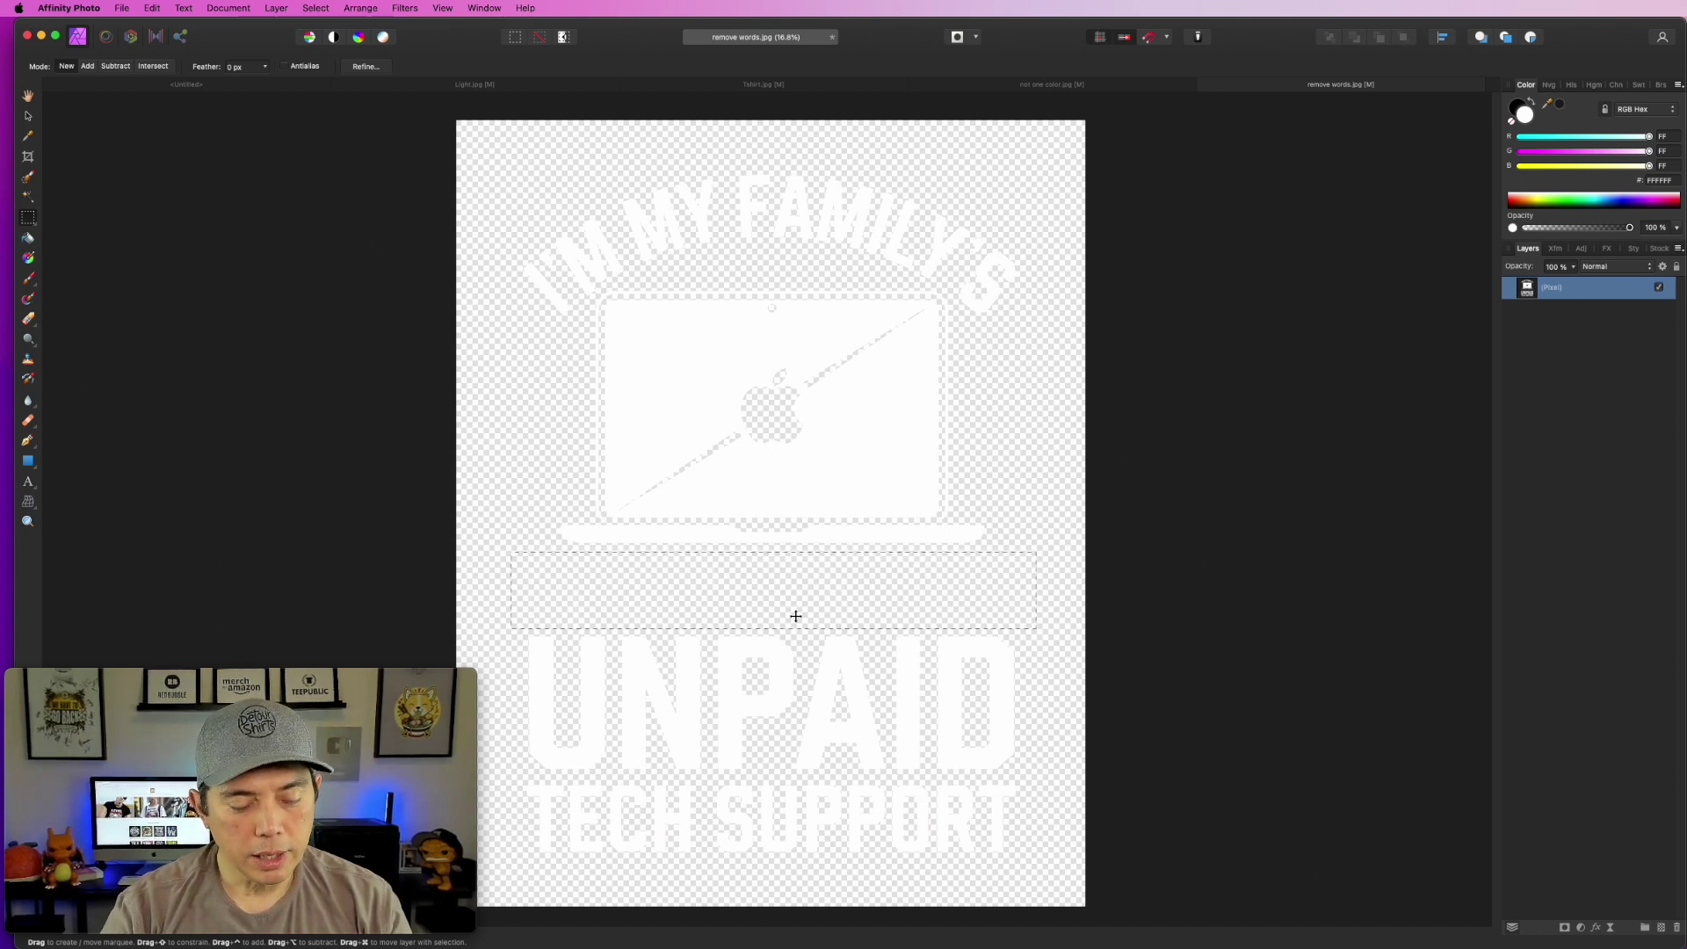
key("super+d")
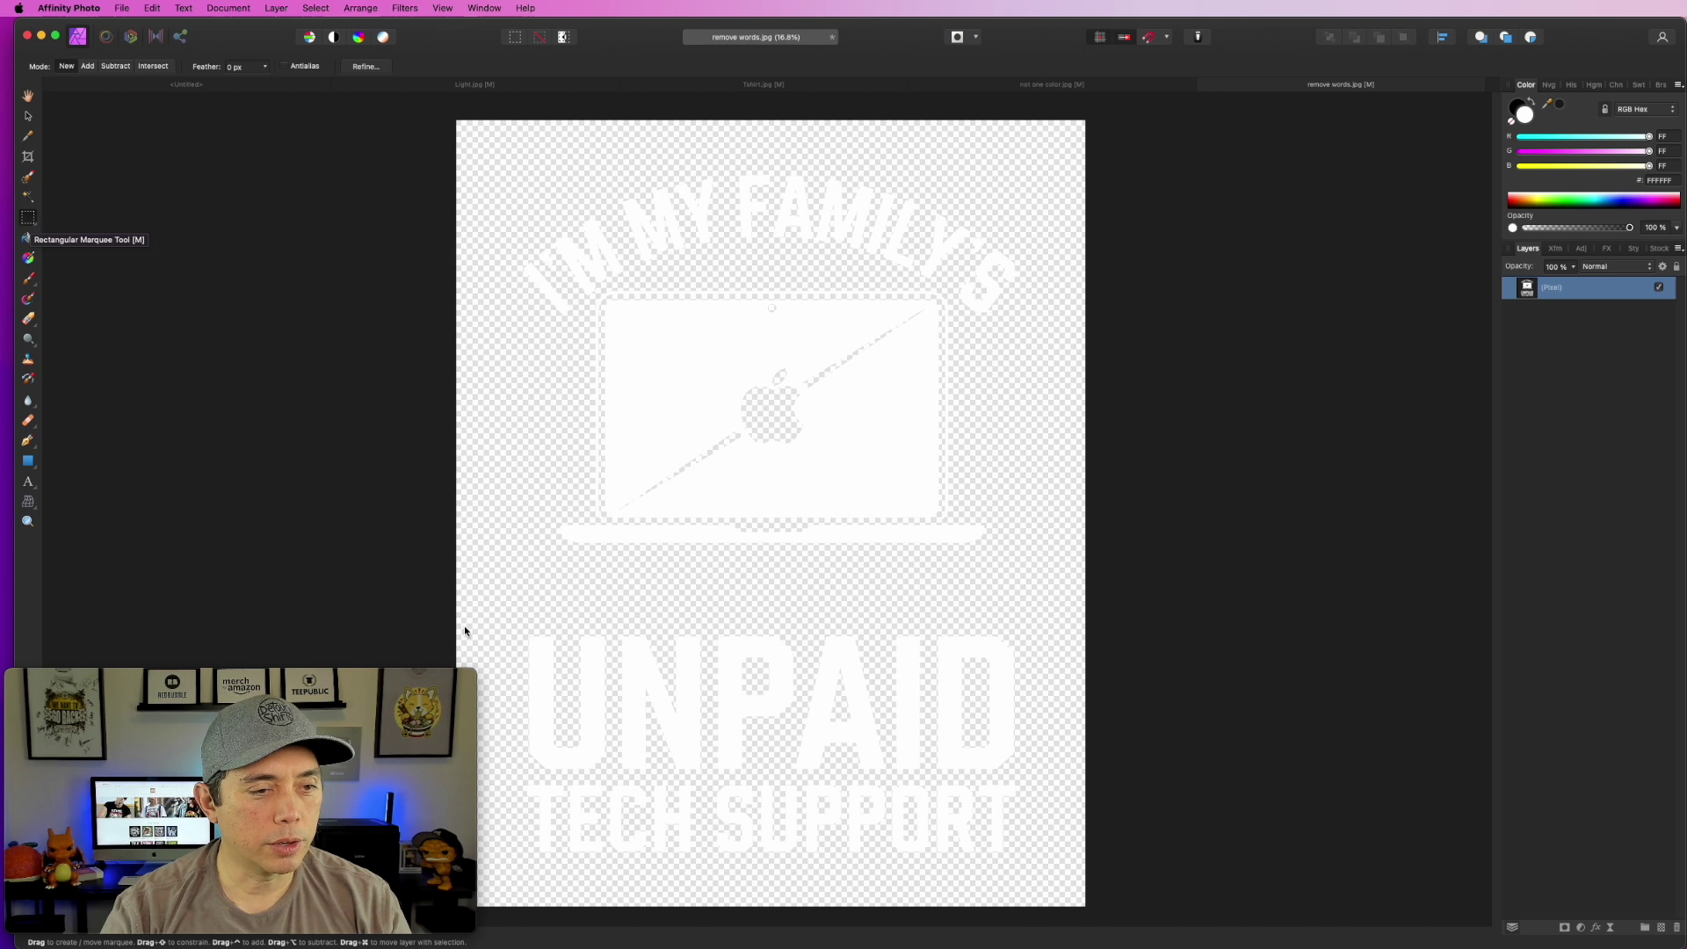
Select the "UNPAID TECH SUPPORT" text with a rectangular marquee and move it up to close the gap below the laptop.
left_click_drag(517, 622, 1025, 868)
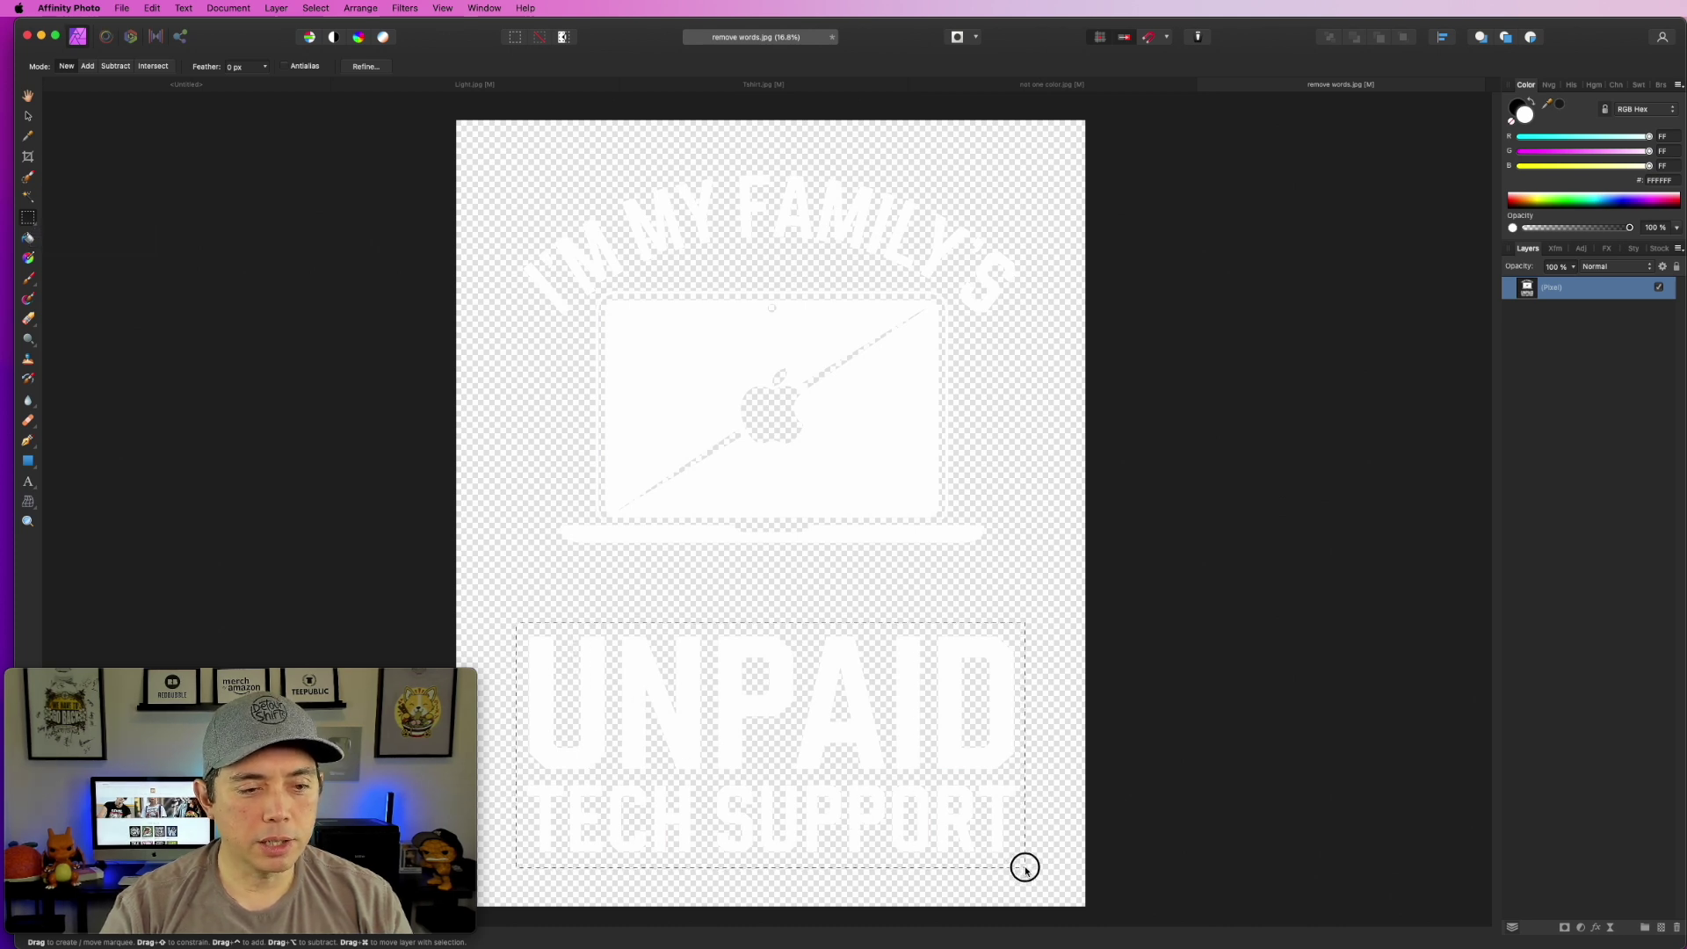
left_click(29, 118)
left_click_drag(724, 667, 724, 598)
left_click(1088, 484)
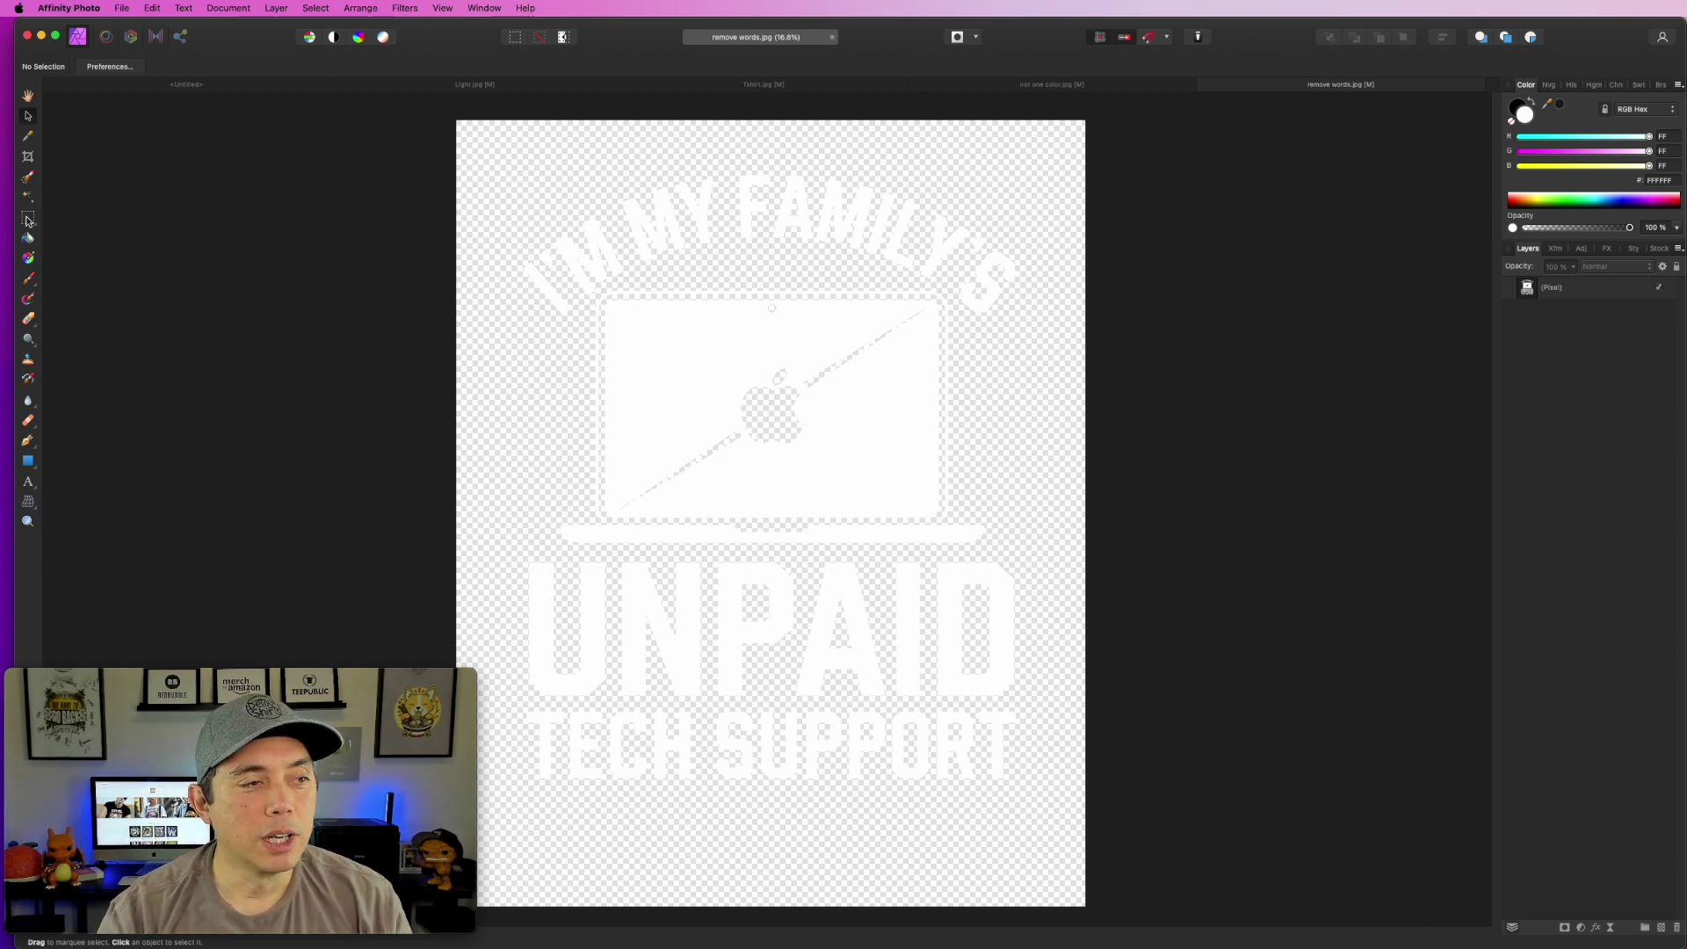
left_click(27, 219)
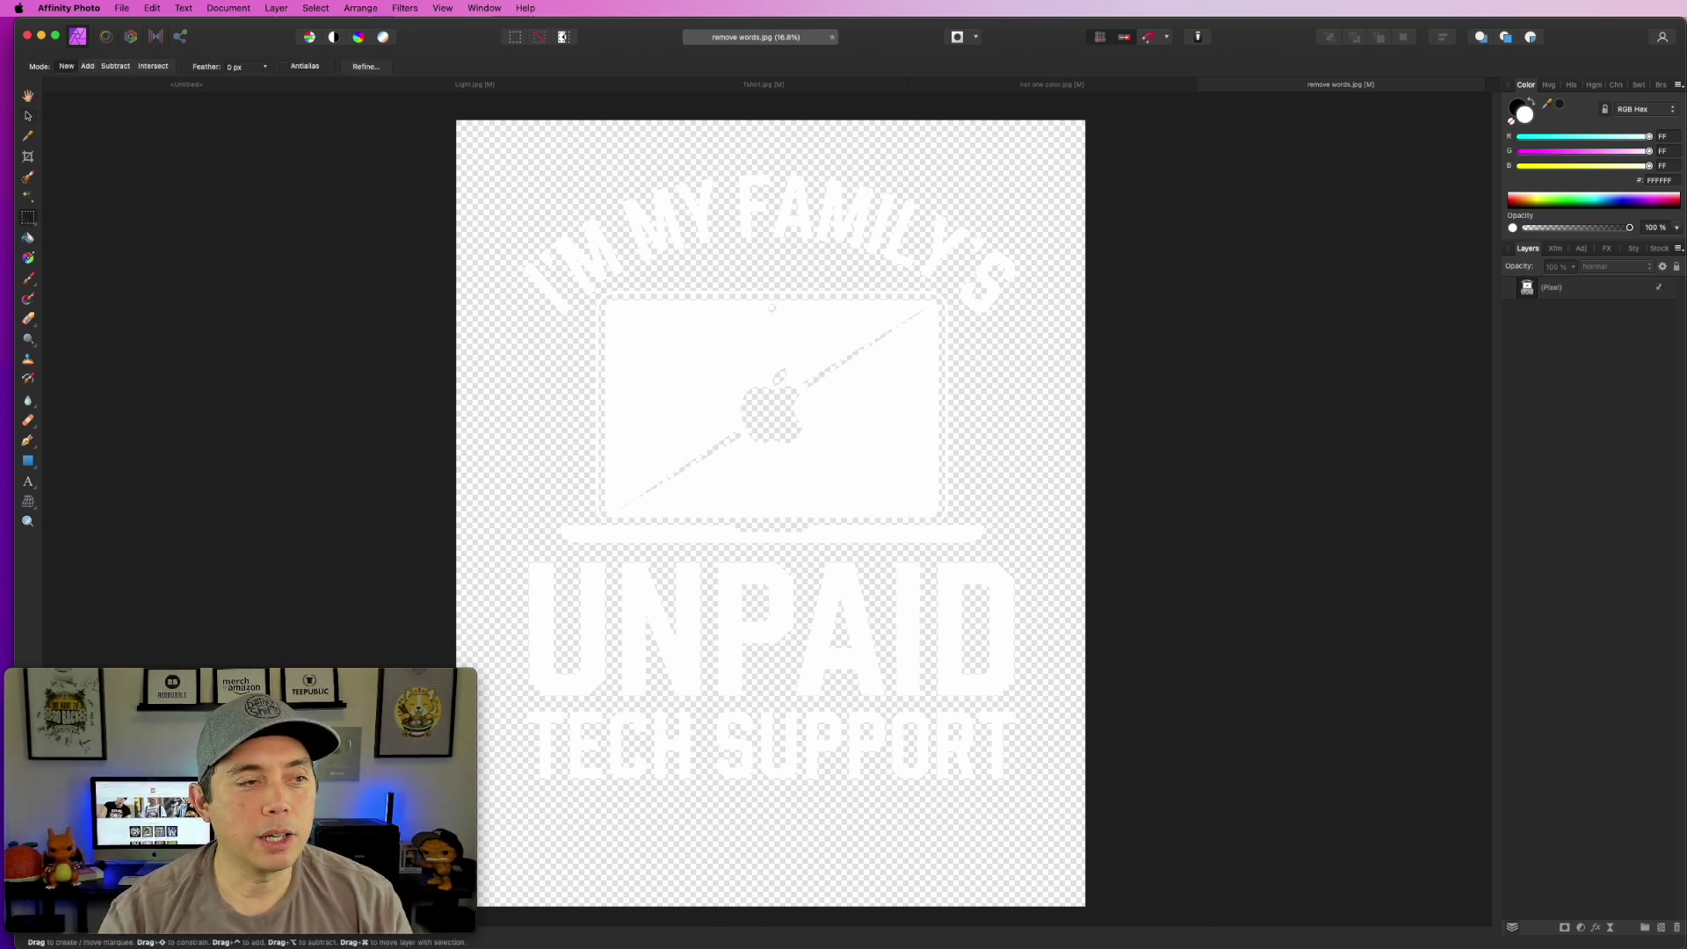
left_click(33, 226)
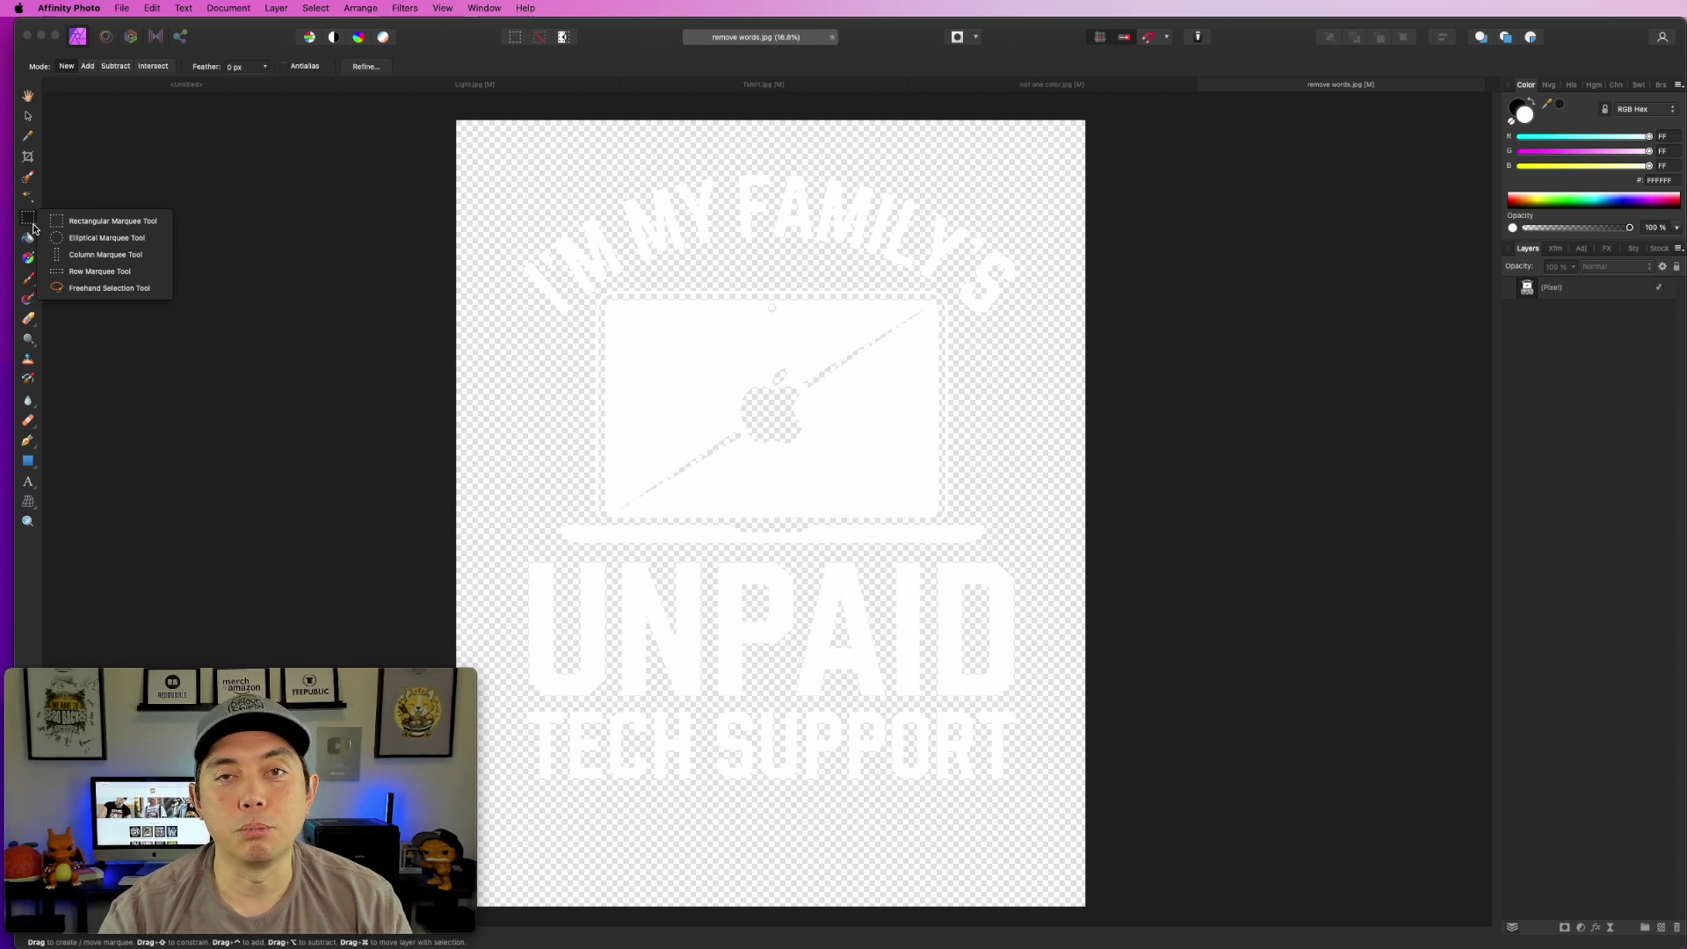
left_click(97, 237)
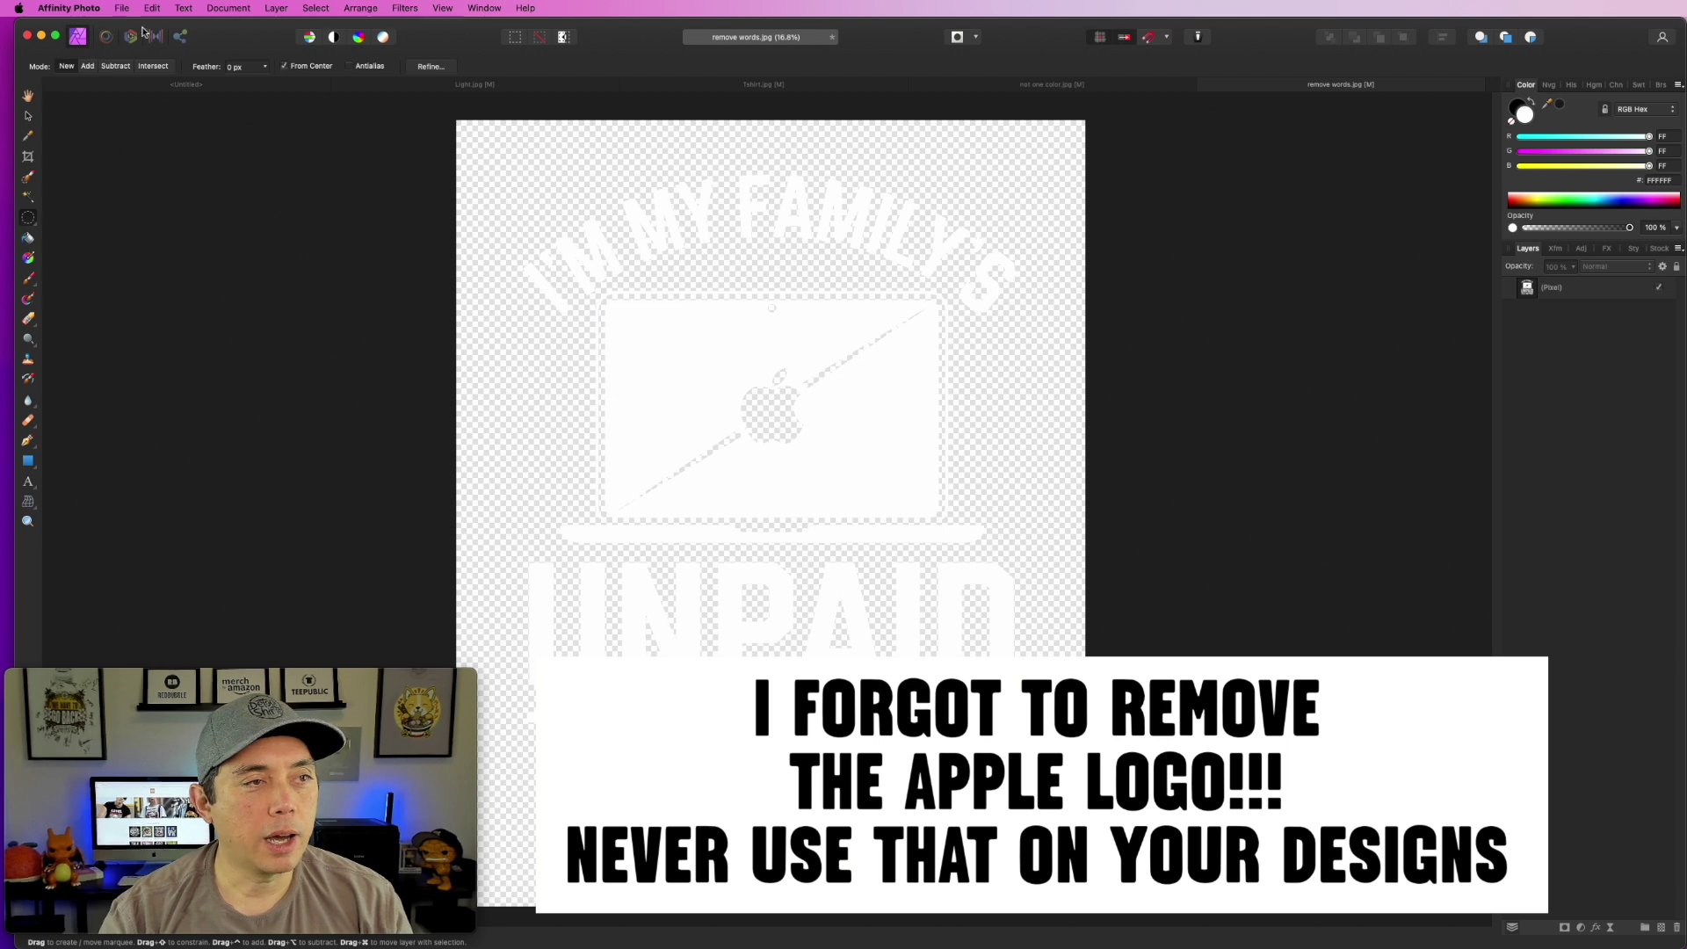
Resize the tech support canvas to 4500 x 5400 px, anchored at the center.
left_click(227, 8)
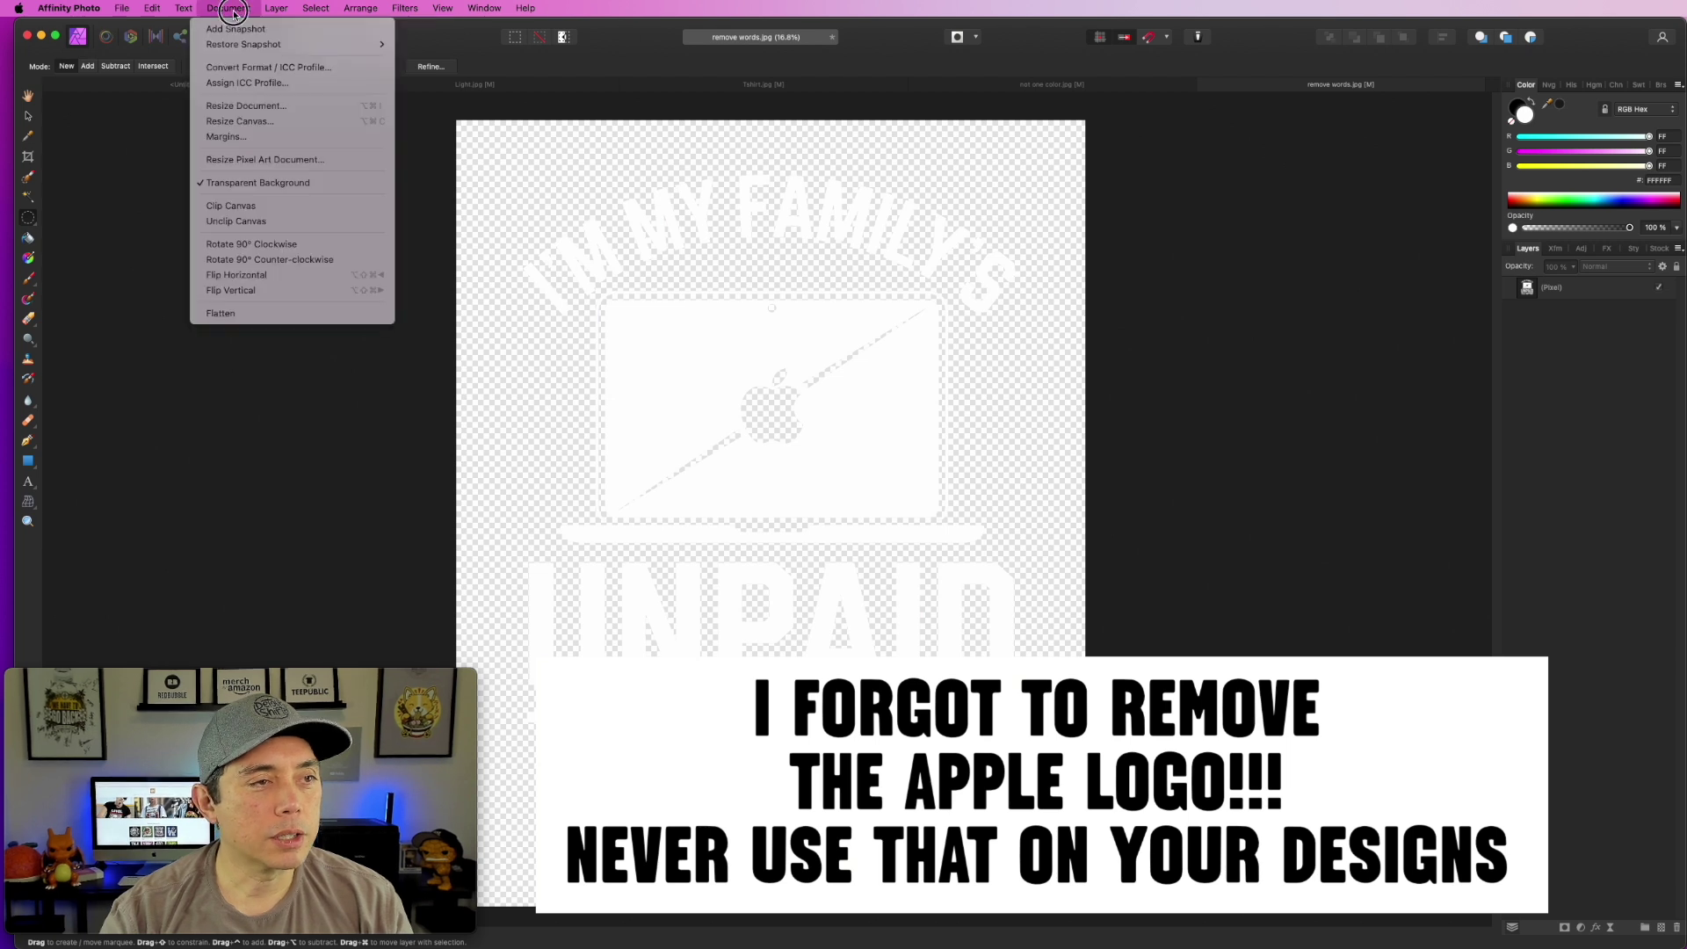
left_click(239, 121)
left_click(841, 494)
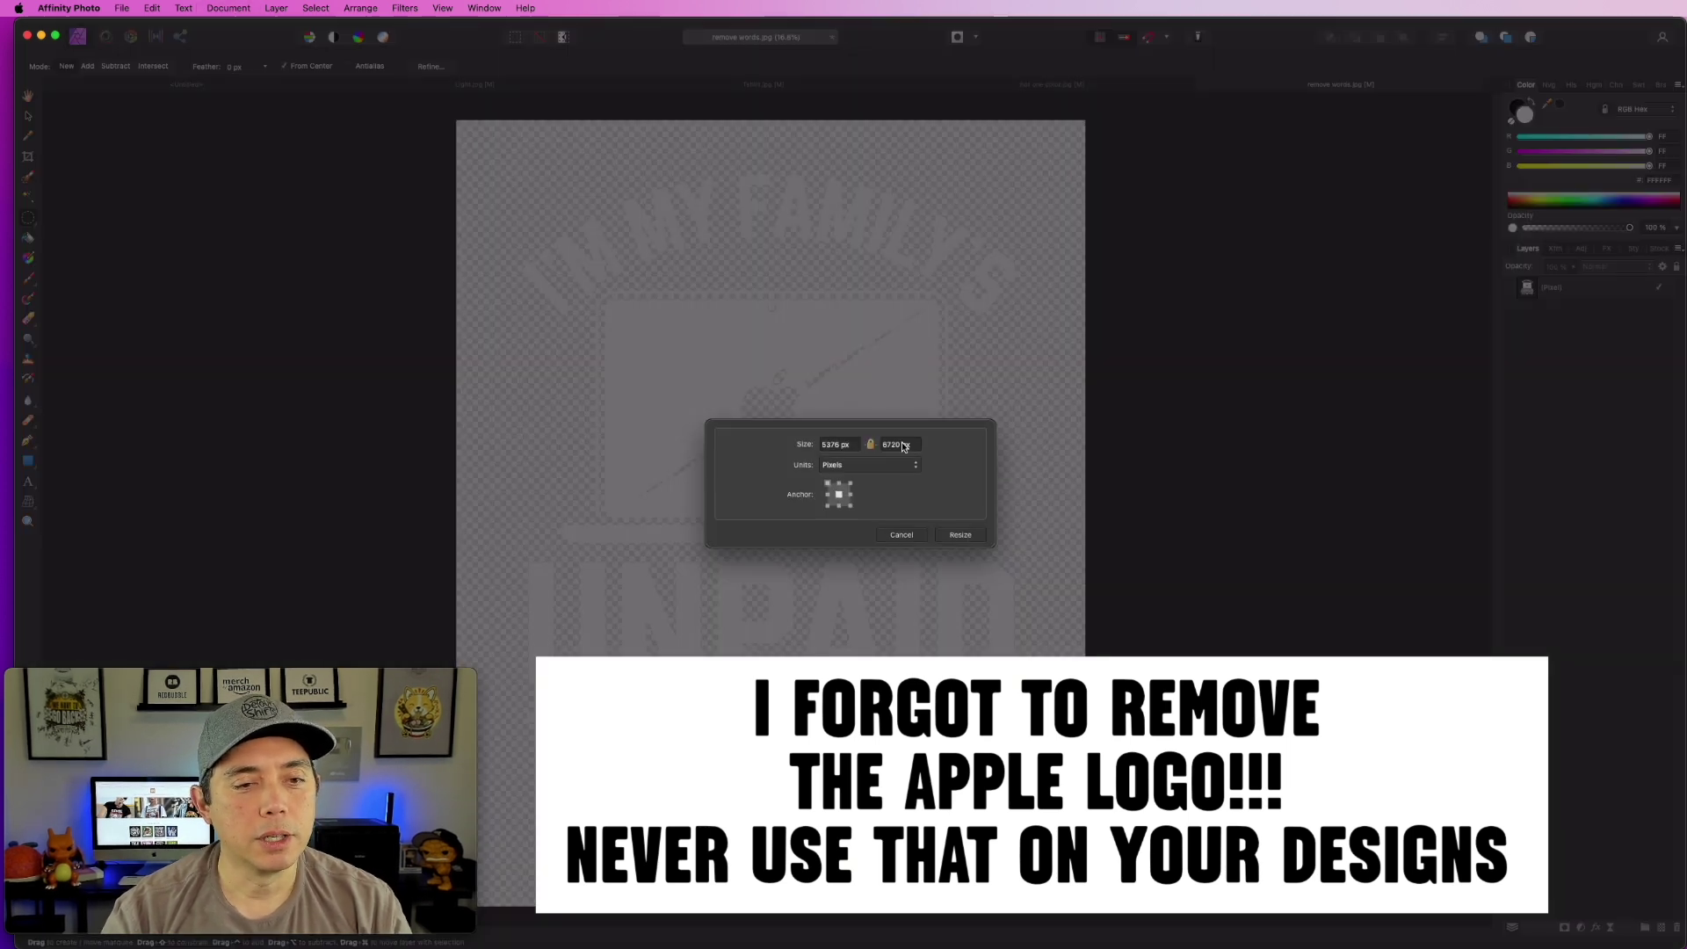
double_click(826, 445)
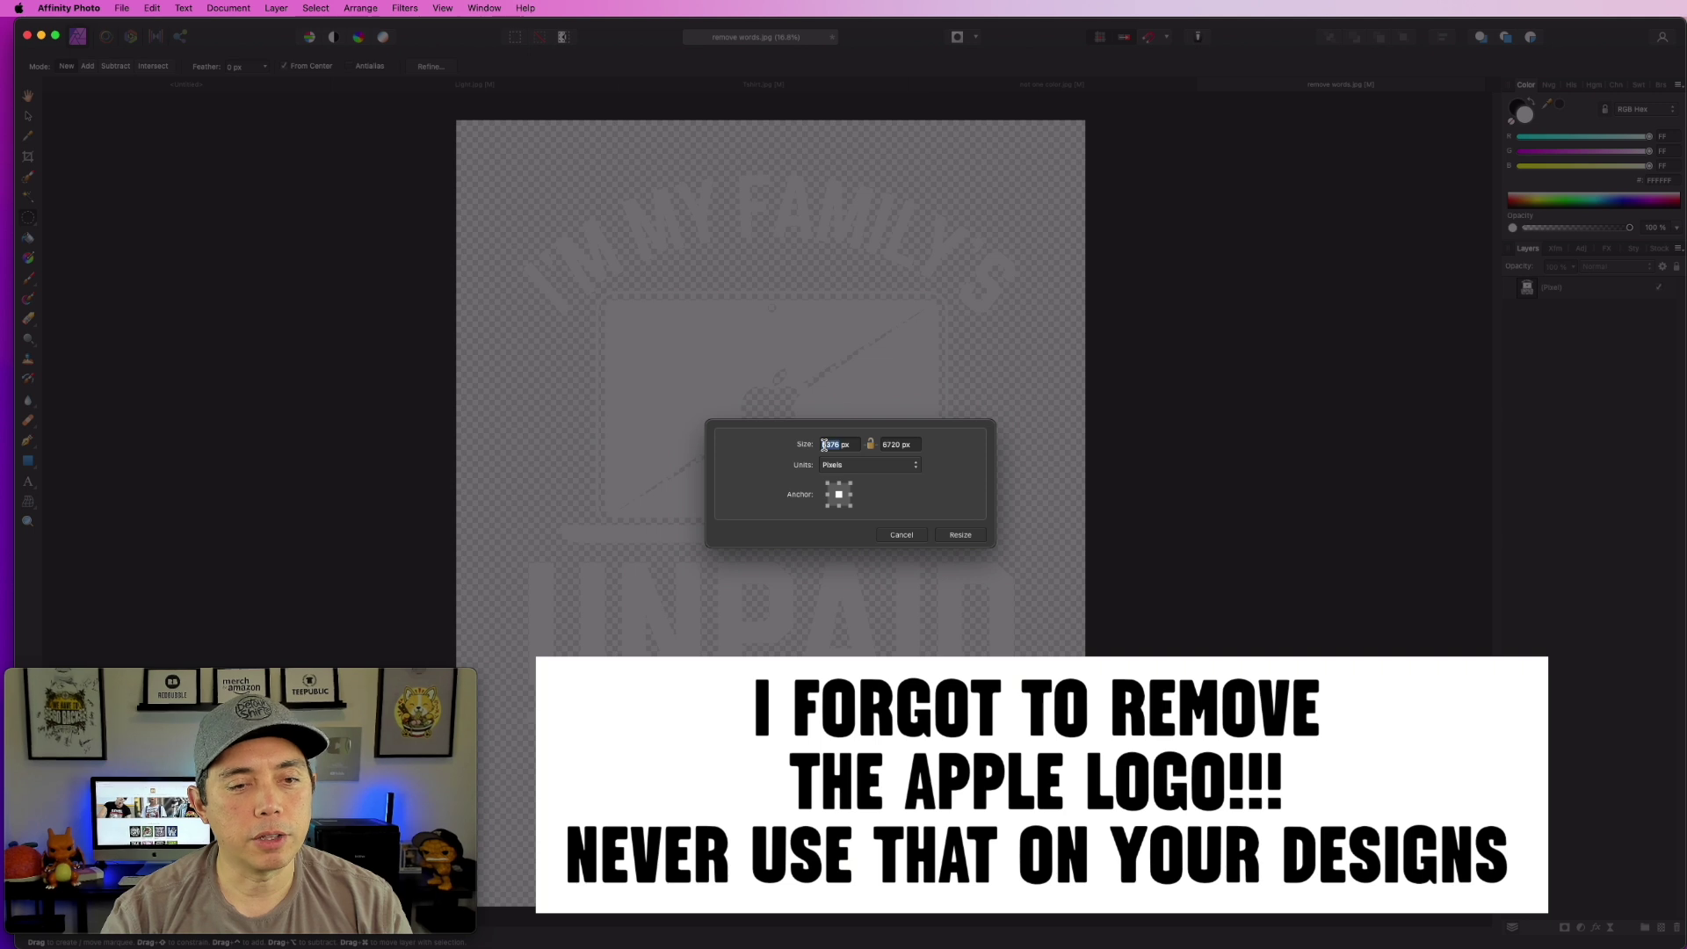
type("4500")
key("Tab")
type("5")
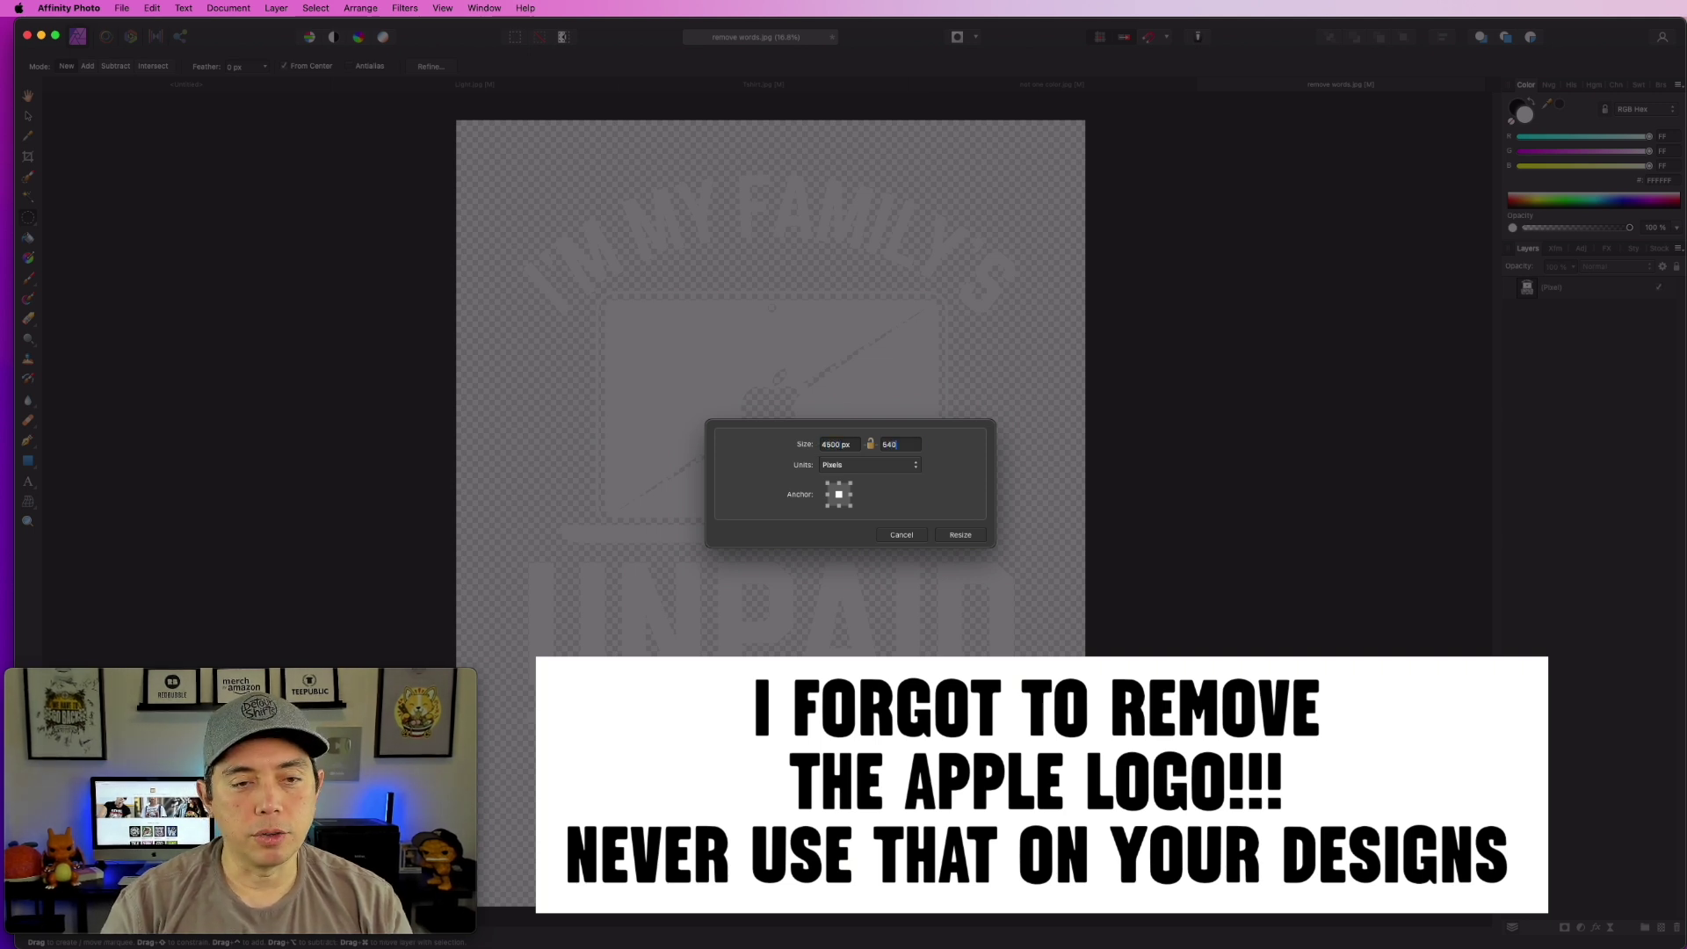
type("400")
left_click(975, 538)
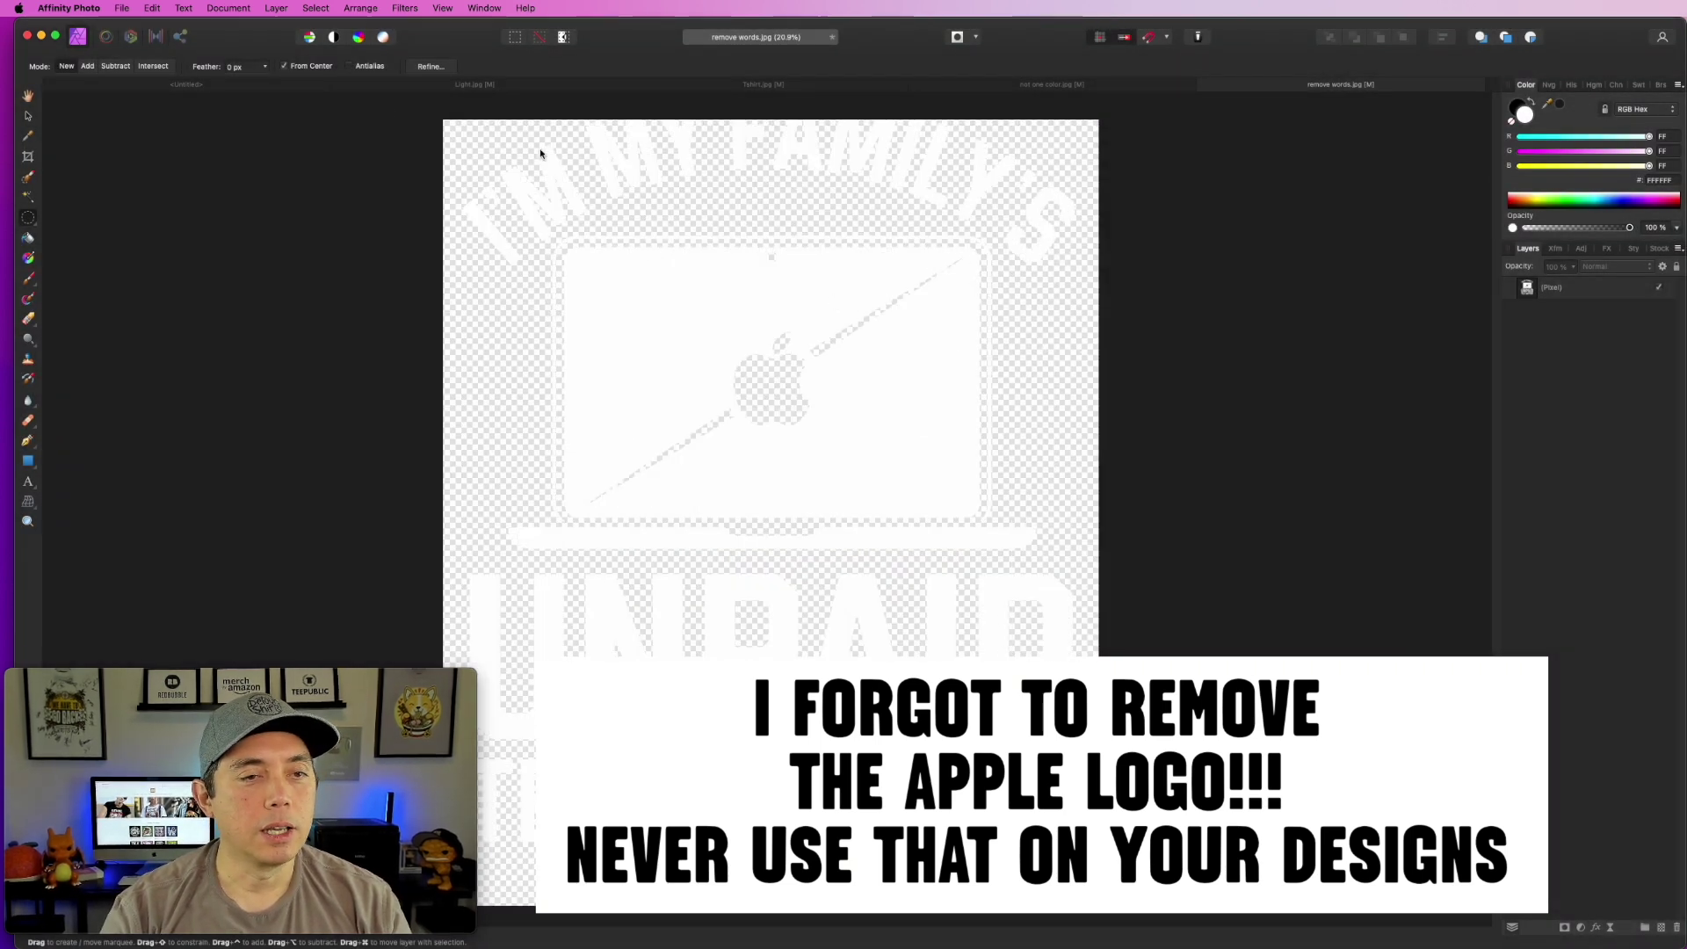
Scale down the tech support layer so the whole design fits on the canvas, and center it horizontally.
left_click(28, 116)
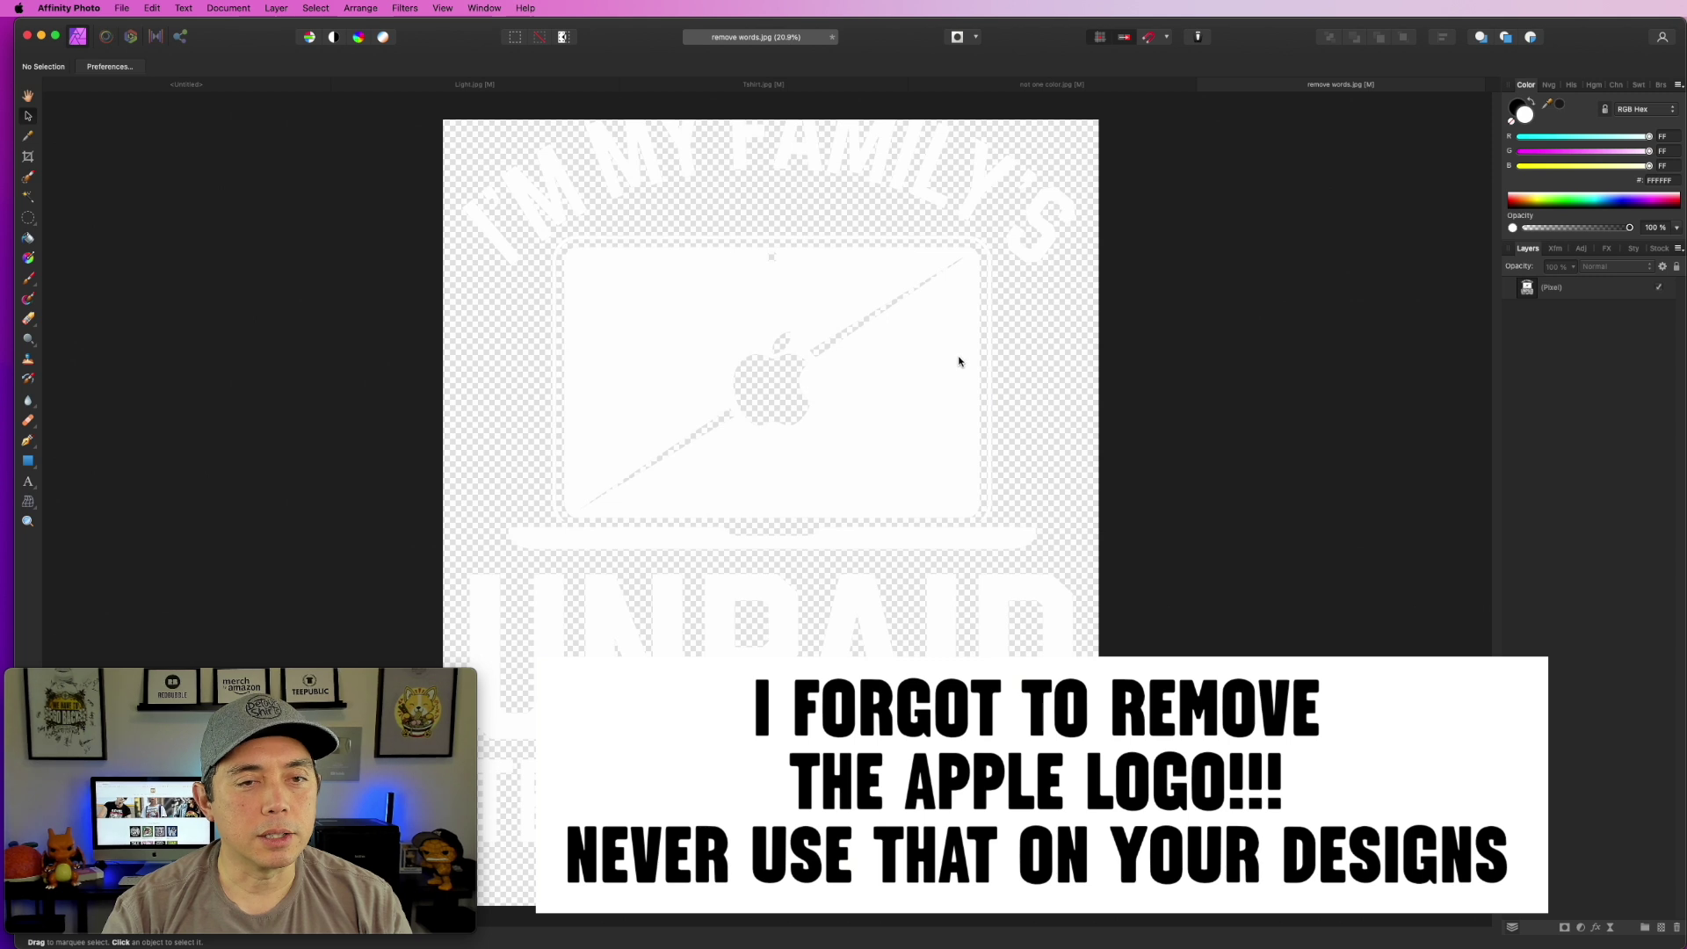
scroll(862, 332, "down", 3)
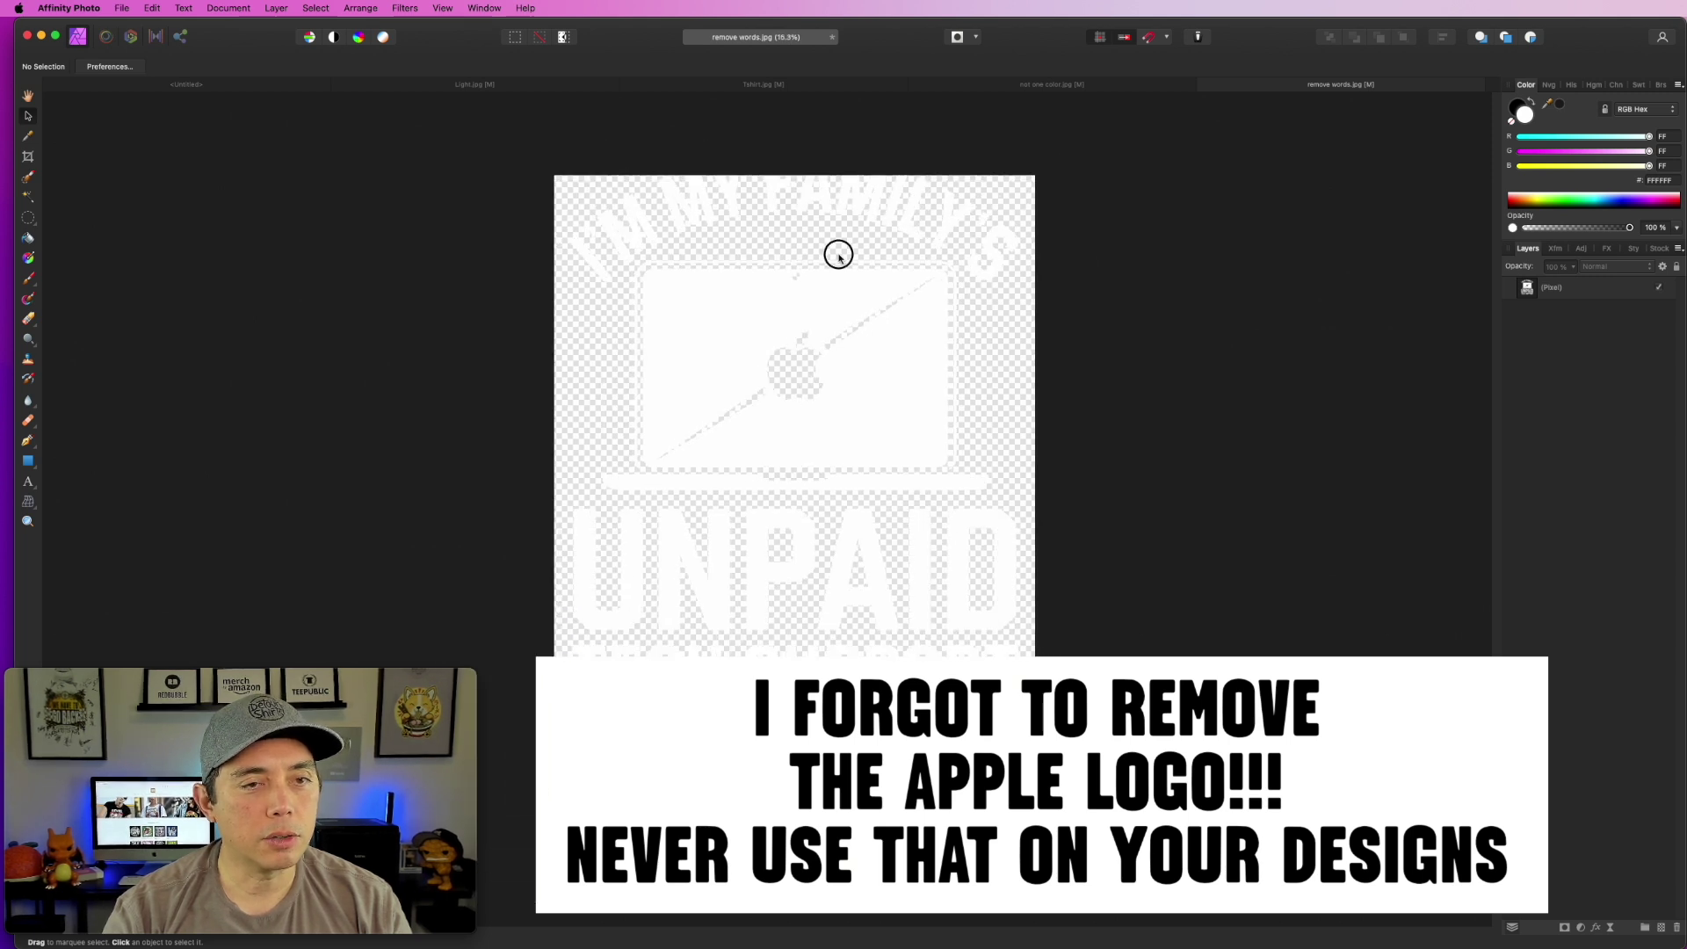
left_click(1549, 290)
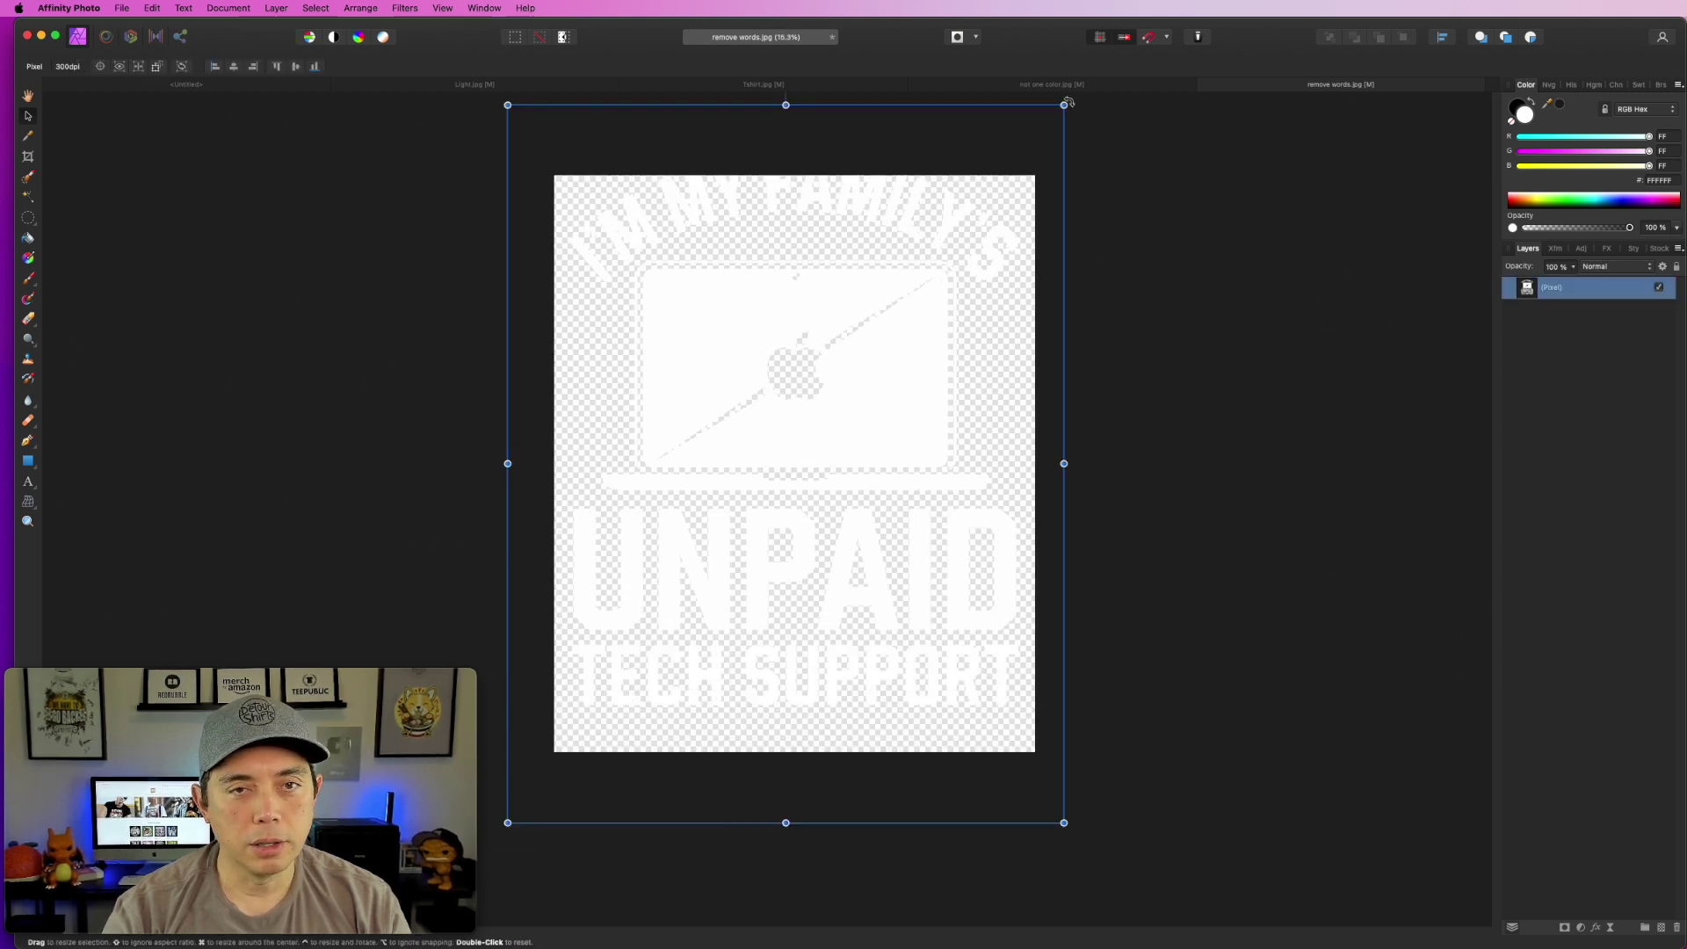
left_click_drag(1066, 107, 1035, 137)
left_click_drag(878, 301, 874, 305)
left_click_drag(1029, 778, 1046, 802)
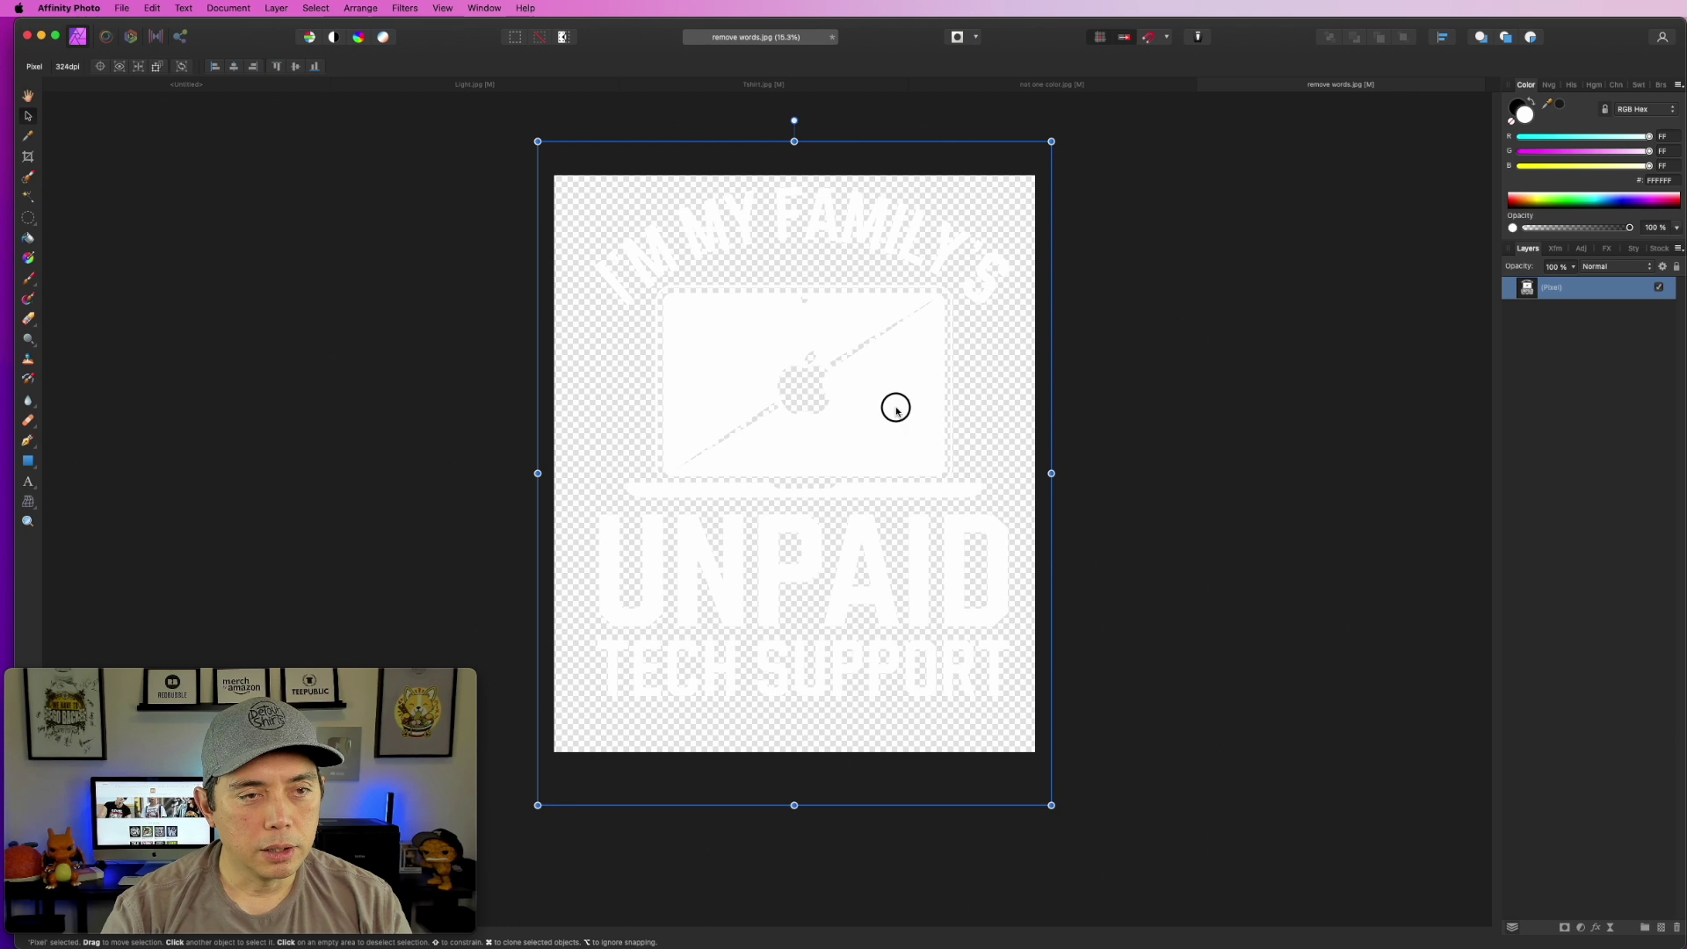
left_click_drag(896, 409, 891, 409)
left_click(1597, 412)
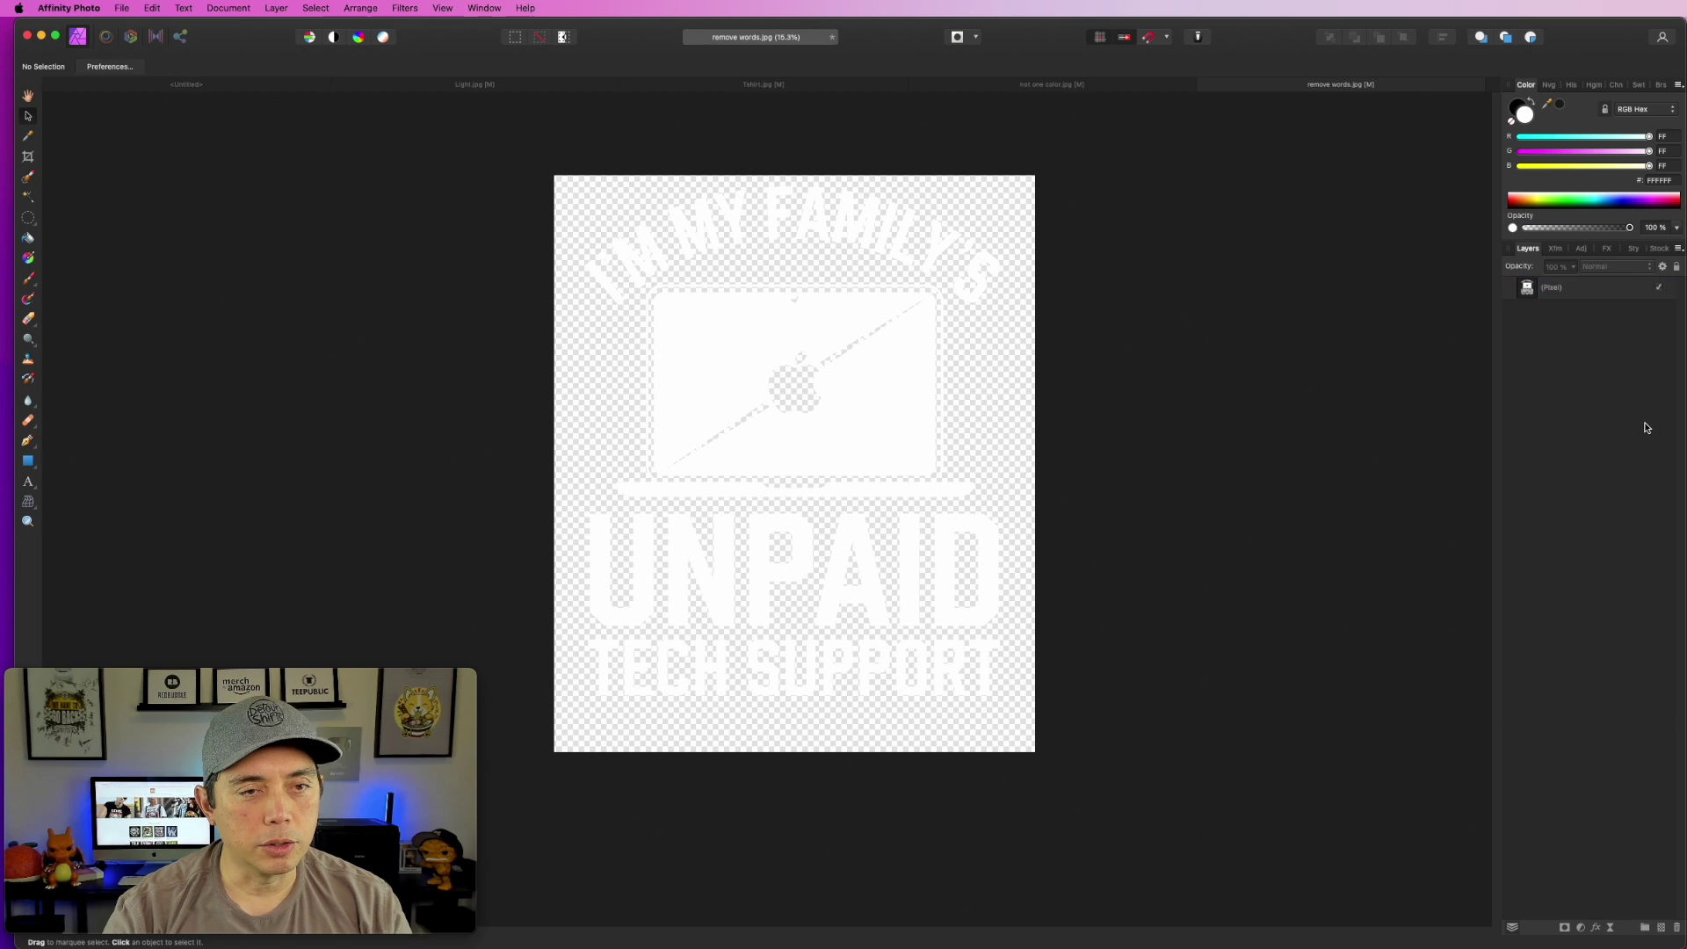
Export the whole tech support document as PNG at 4500 x 5400 px and save it to the Desktop as unpaid.png.
left_click(123, 8)
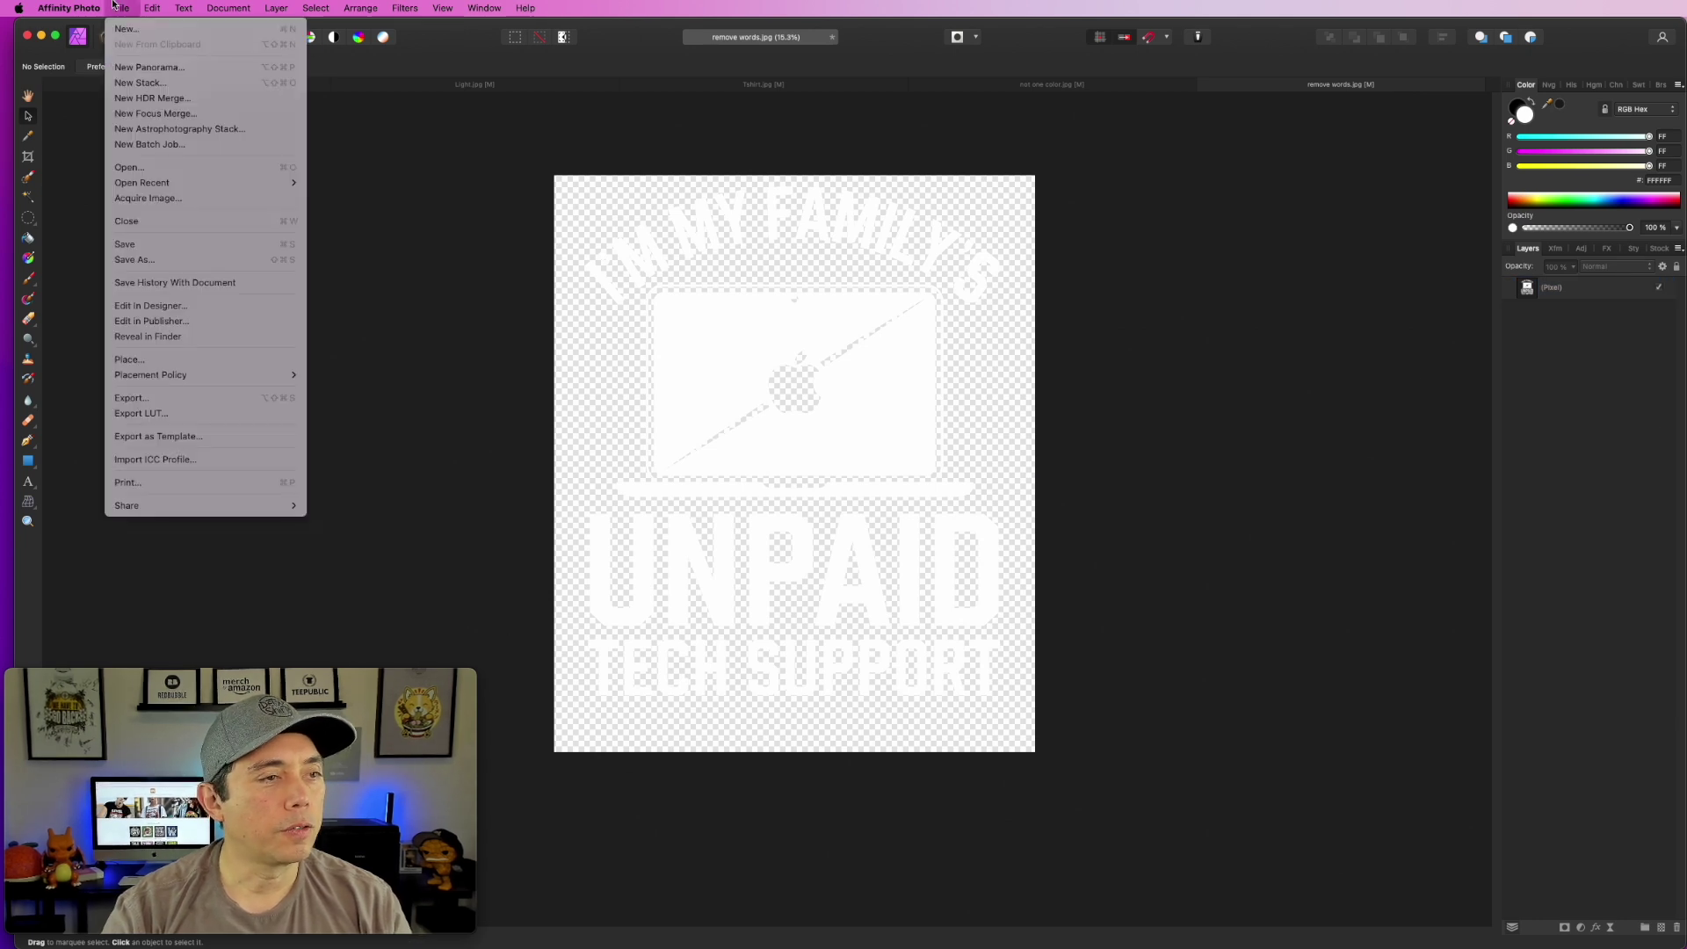
left_click(140, 397)
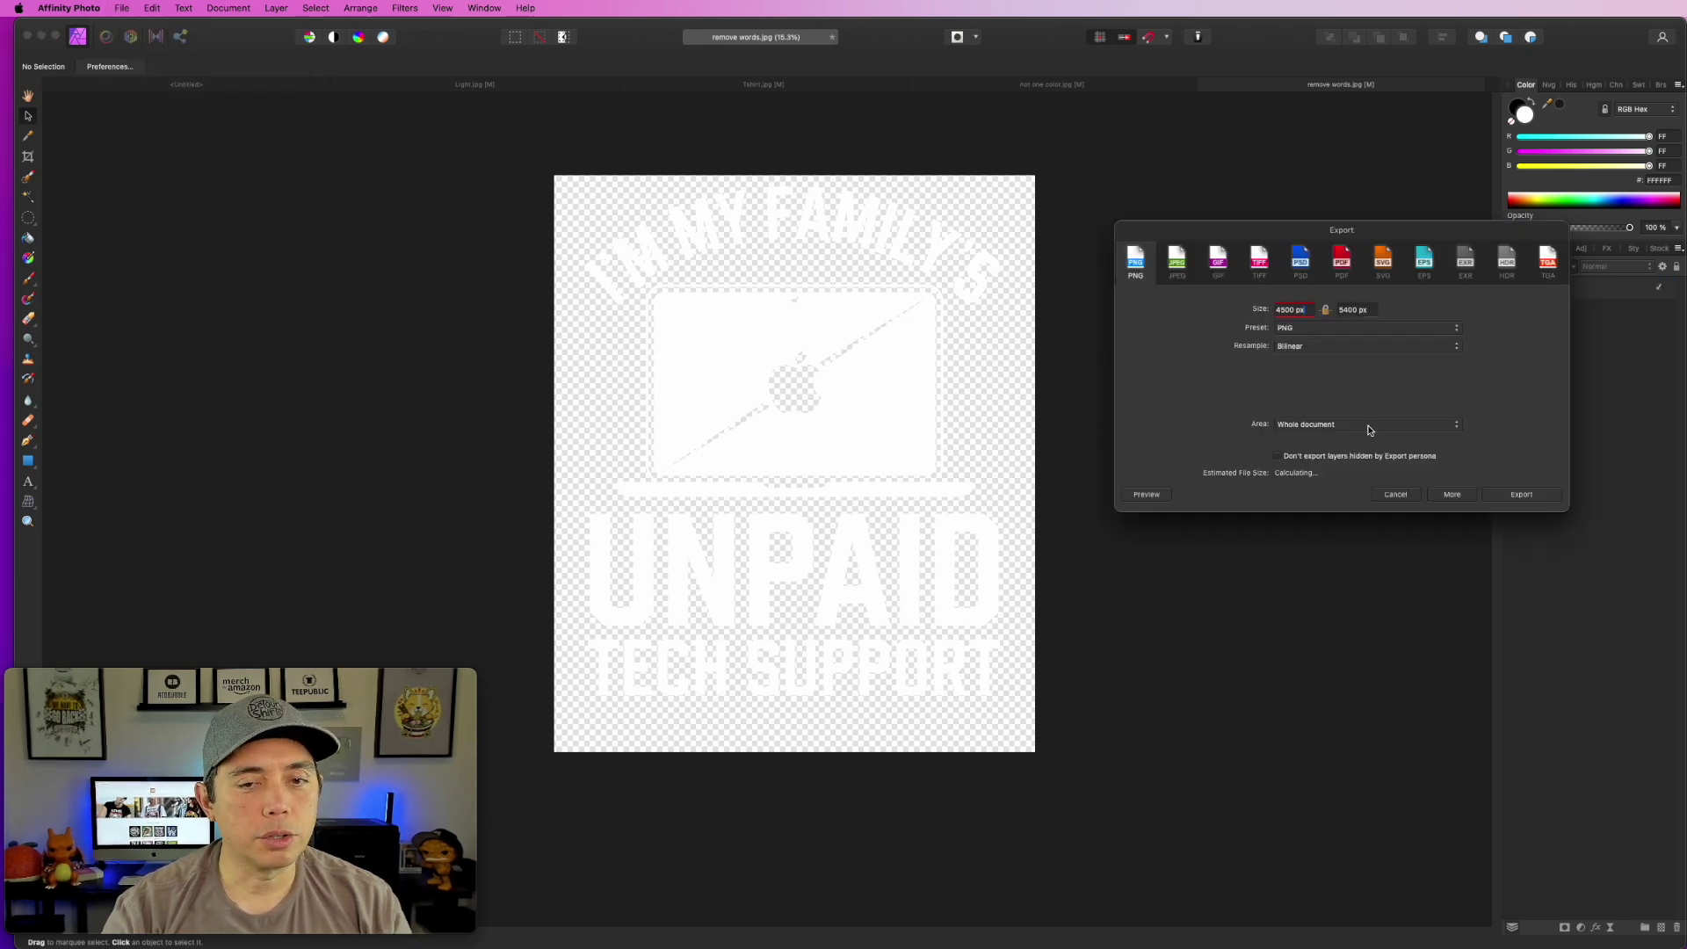
left_click(1522, 494)
type("d")
key("BackSpace")
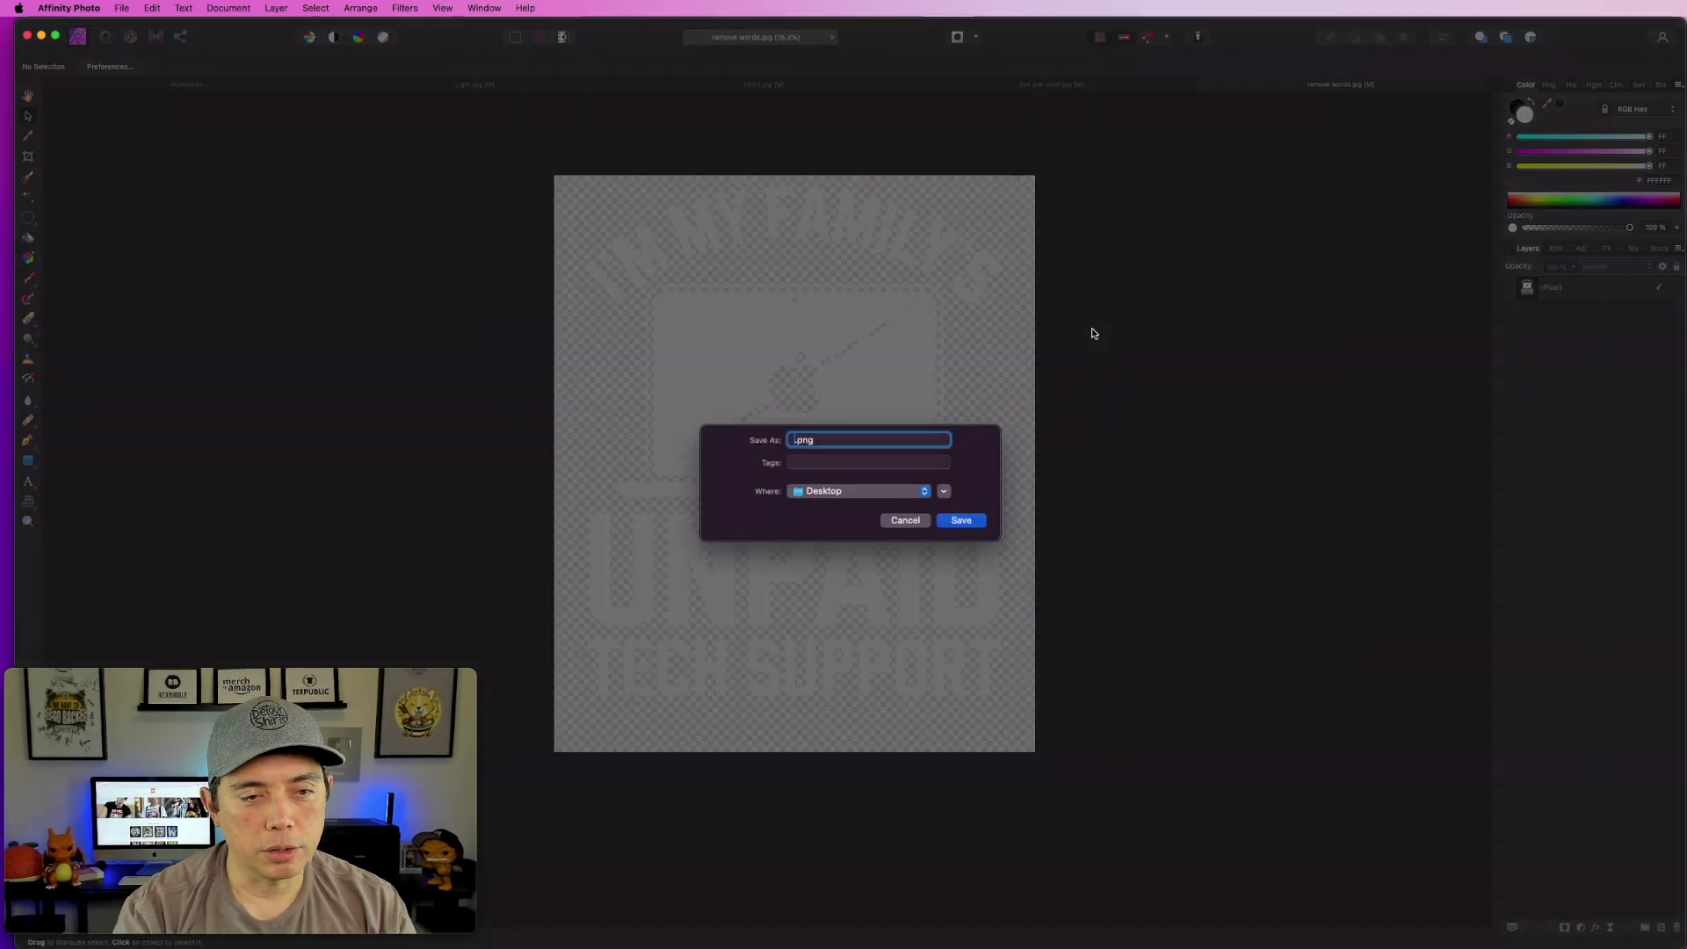
type("unpaid")
key("Return")
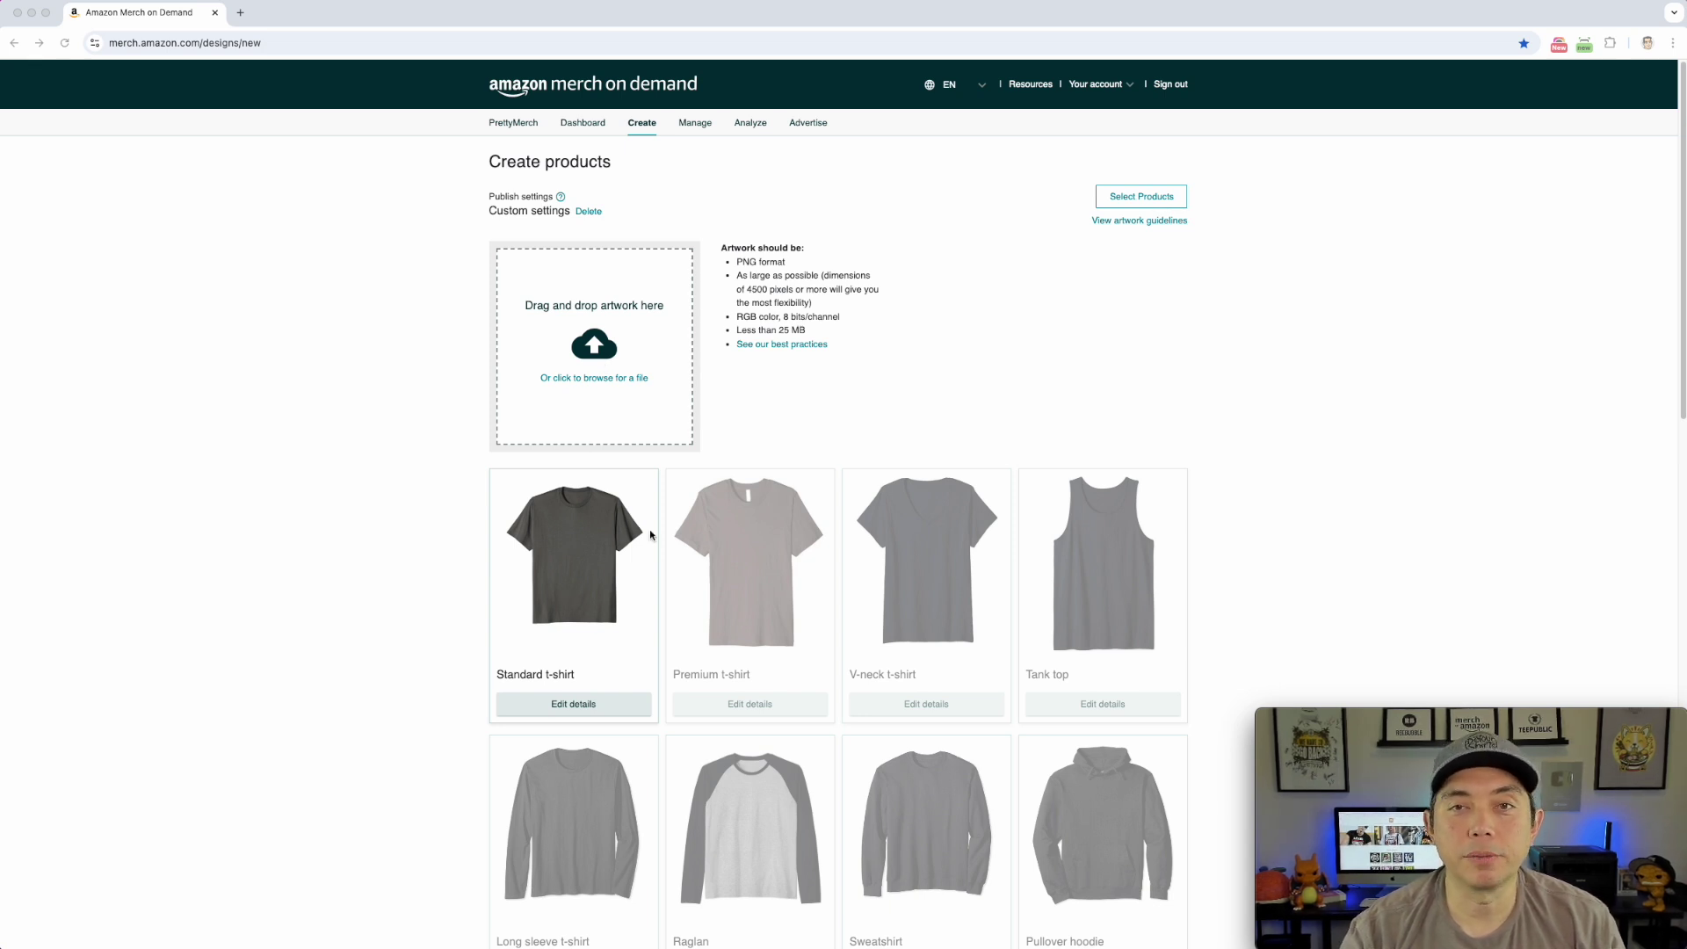
Switch to Amazon Merch on Demand, upload the trainer artwork, and preview the trainer and Hopeless Ramen-tic designs on the T-shirts.
left_click_drag(1558, 327, 580, 351)
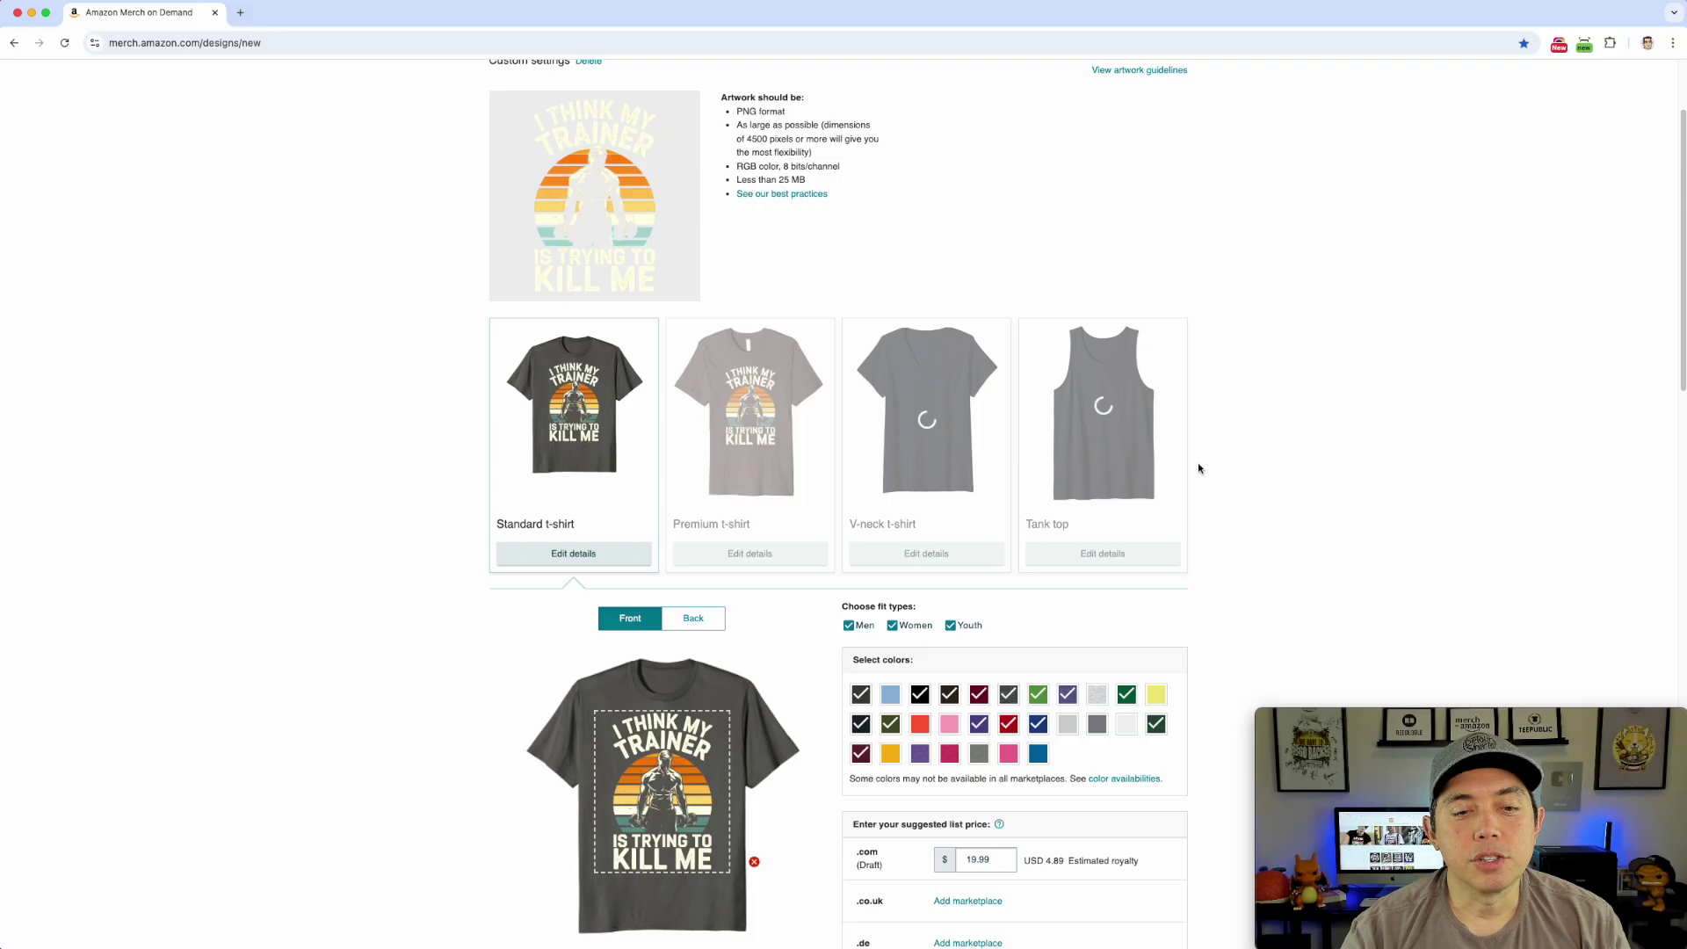
scroll(1199, 463, "down", 3)
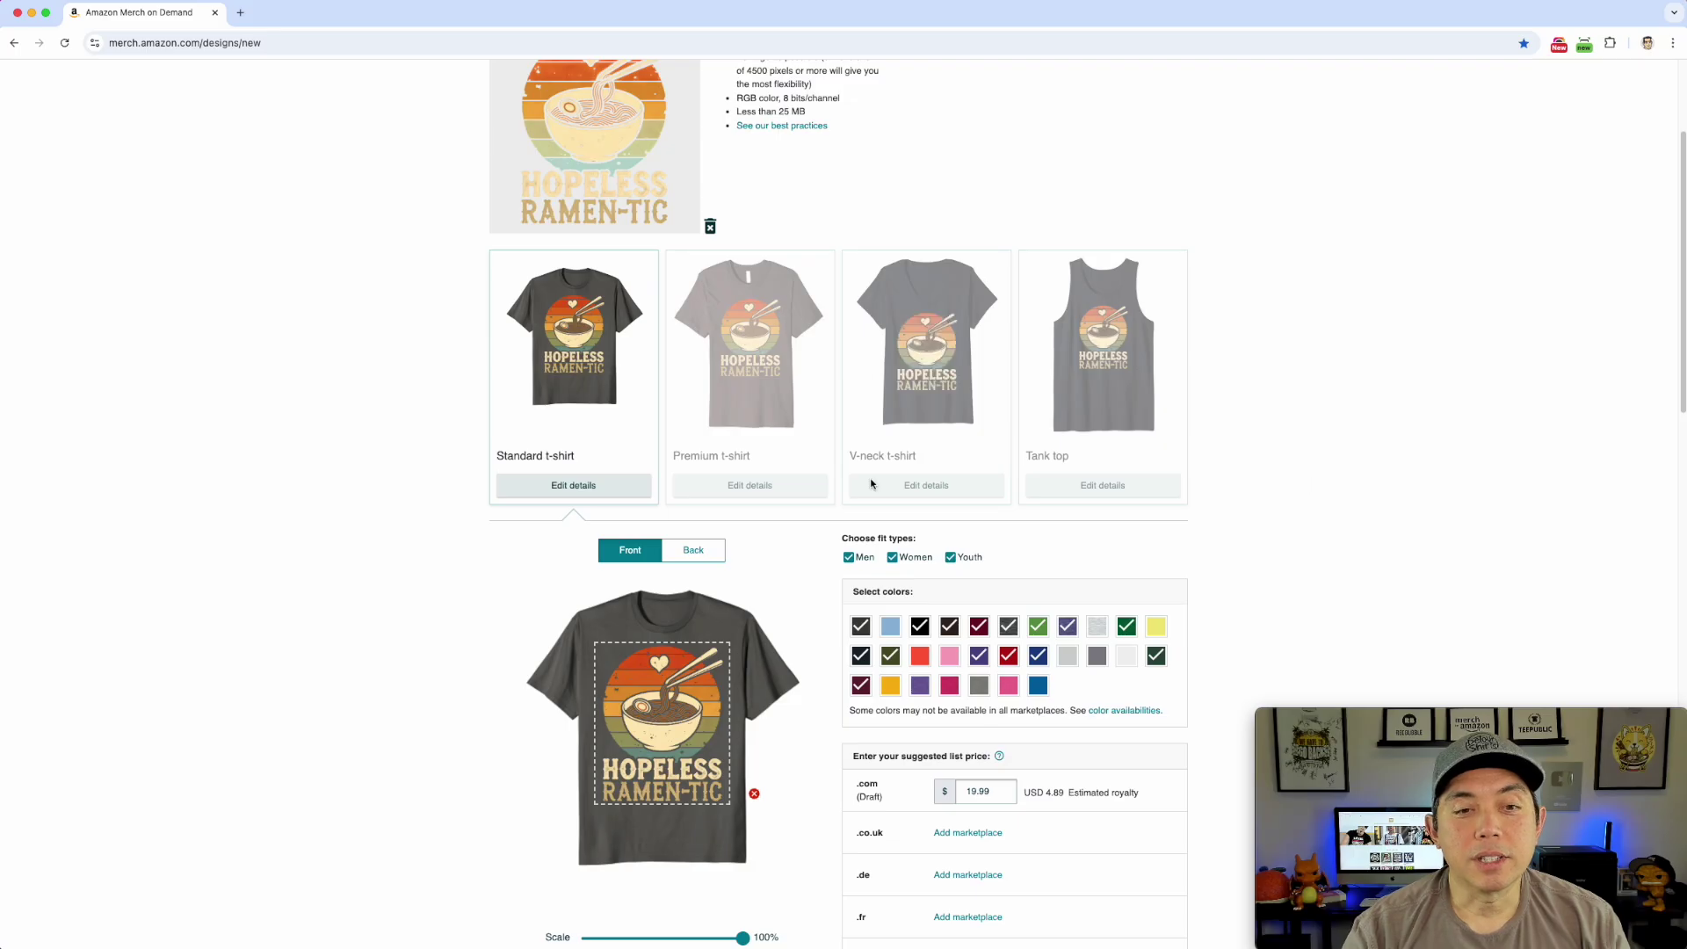
scroll(906, 502, "down", 3)
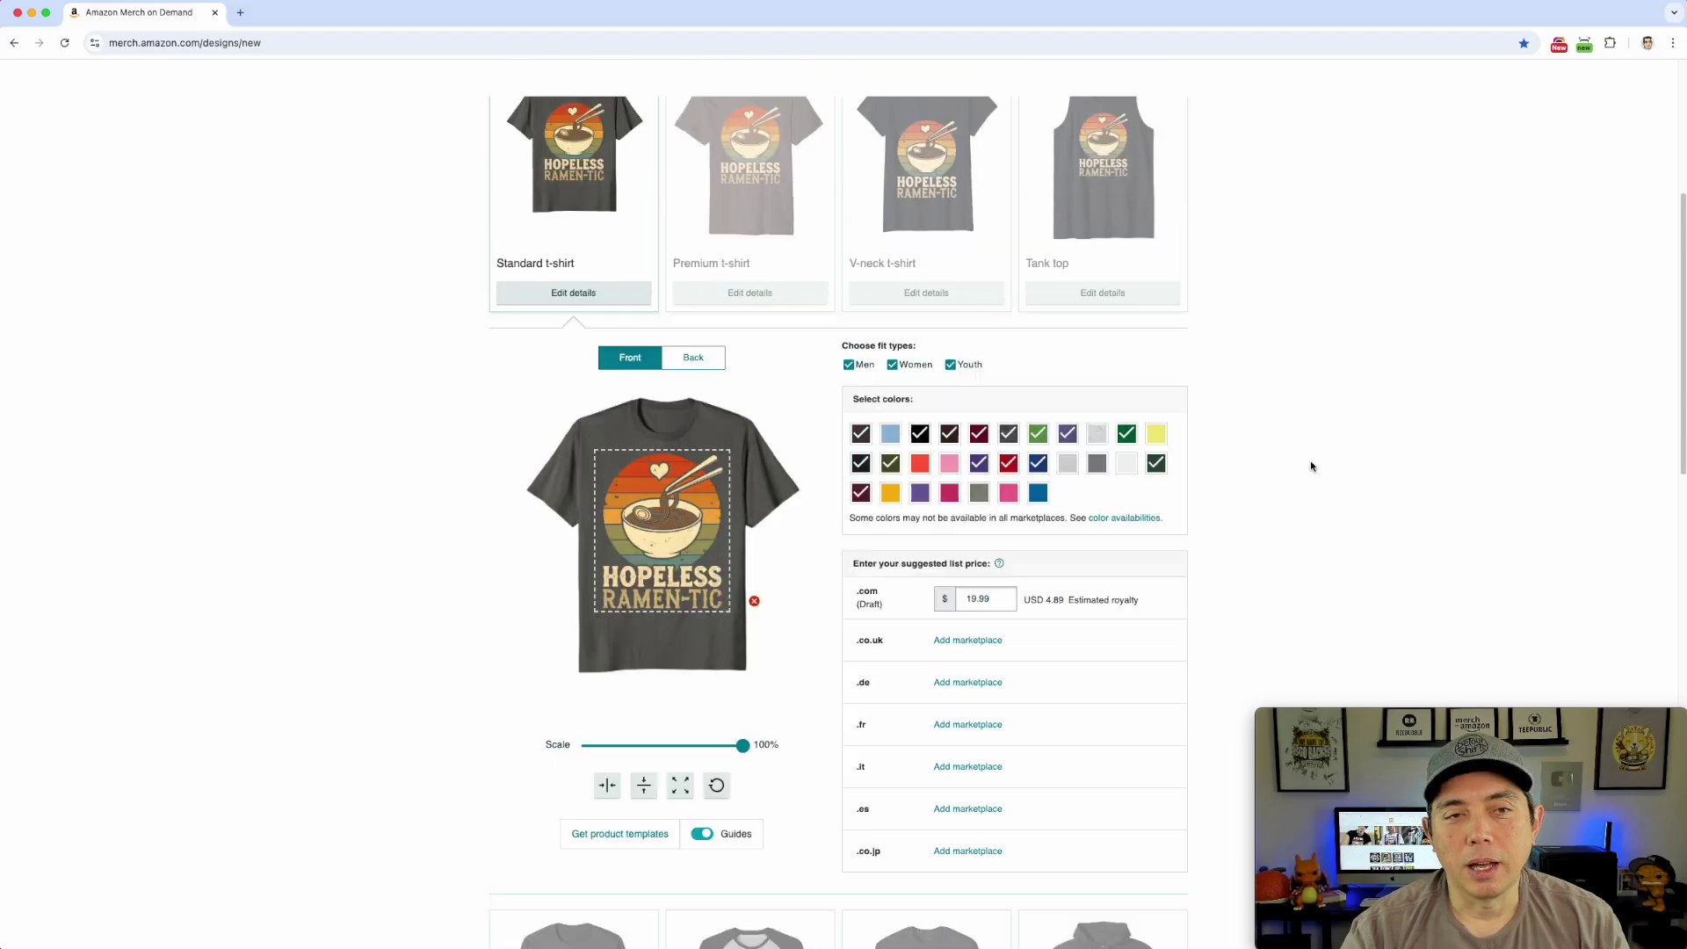
scroll(1061, 397, "up", 2)
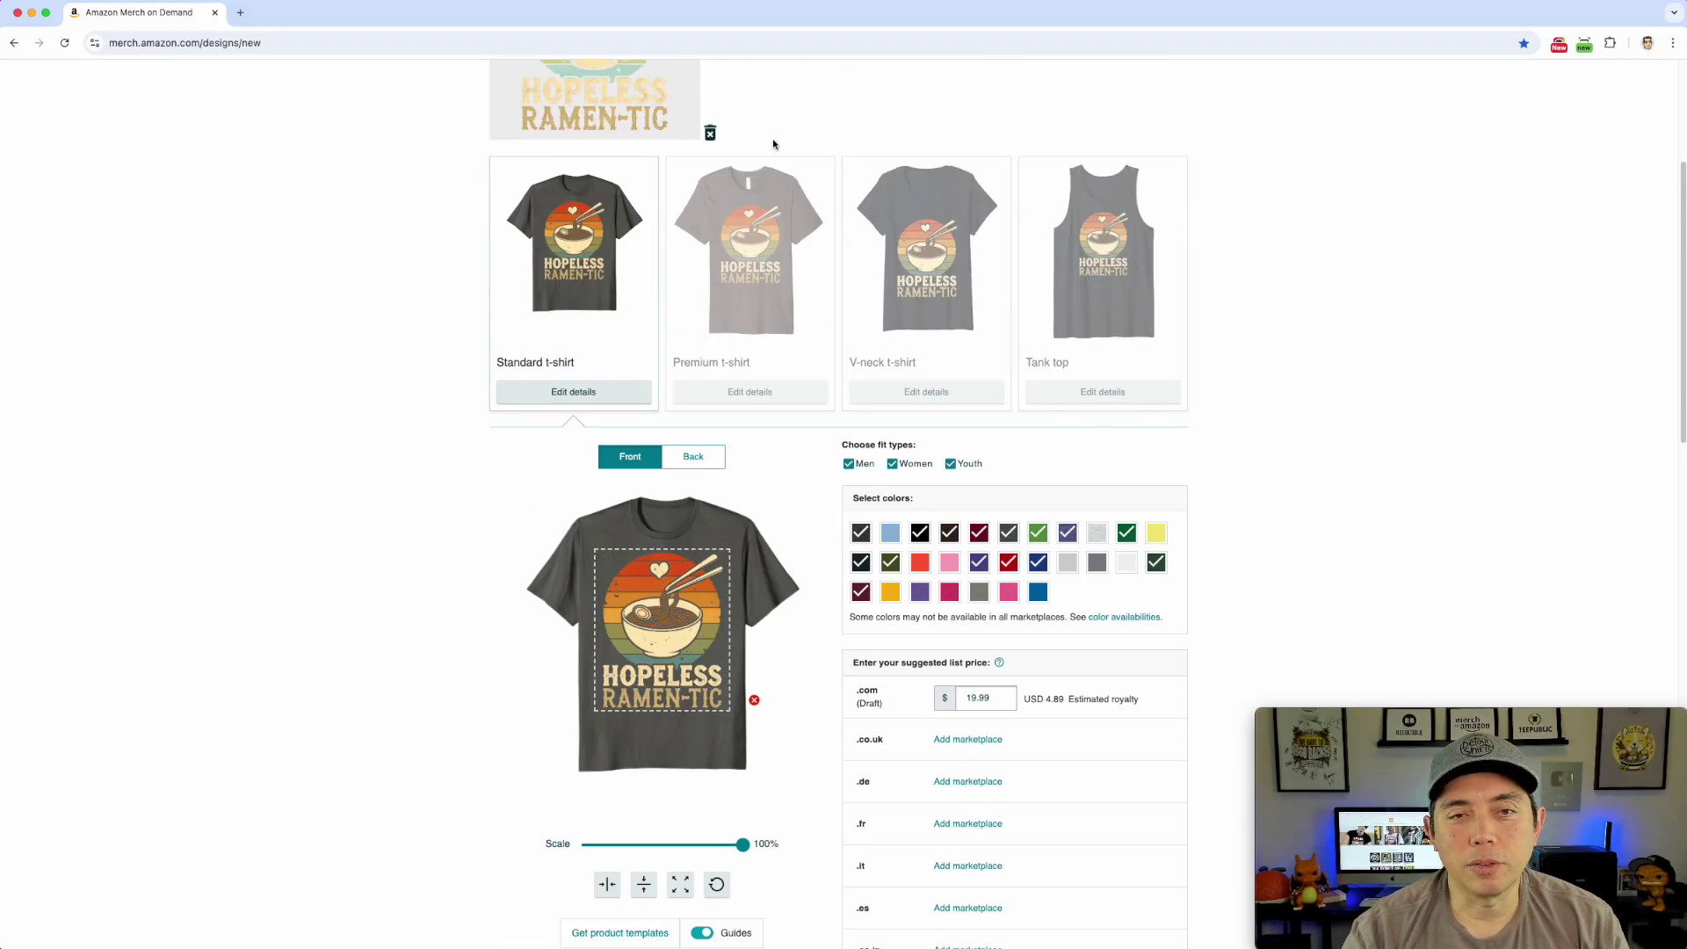
Replace the Hopeless Ramen-tic artwork with the Unpaid Tech Support design and preview it on the T-shirts, including in Red Heather.
left_click(710, 134)
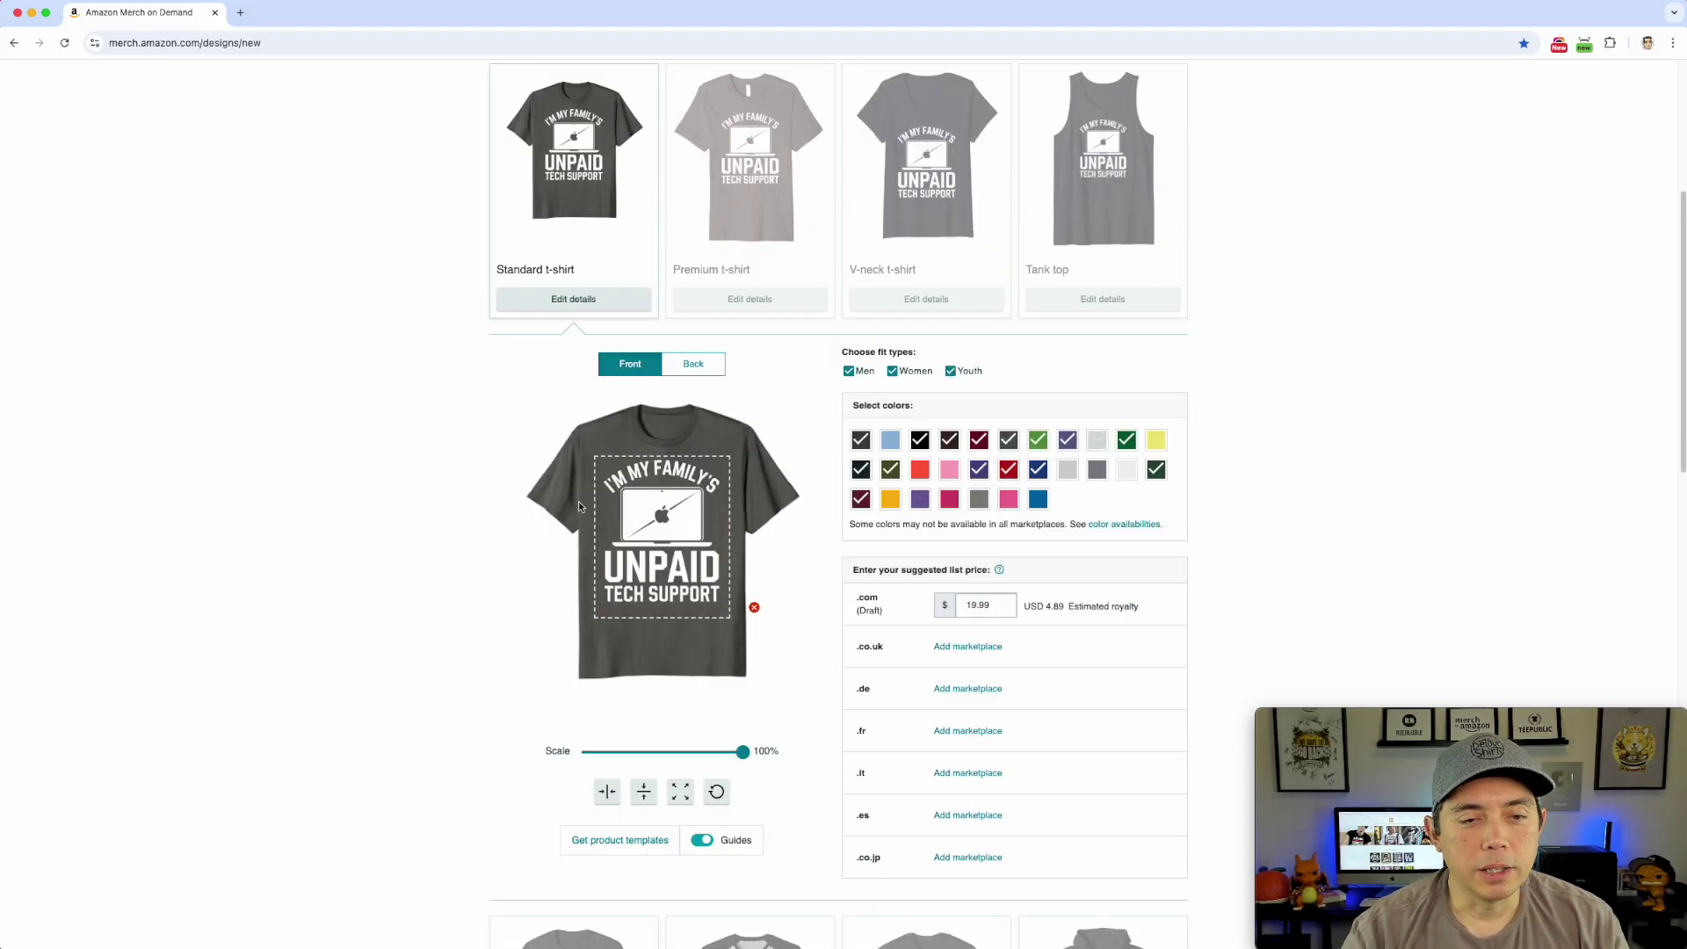
scroll(738, 556, "down", 1)
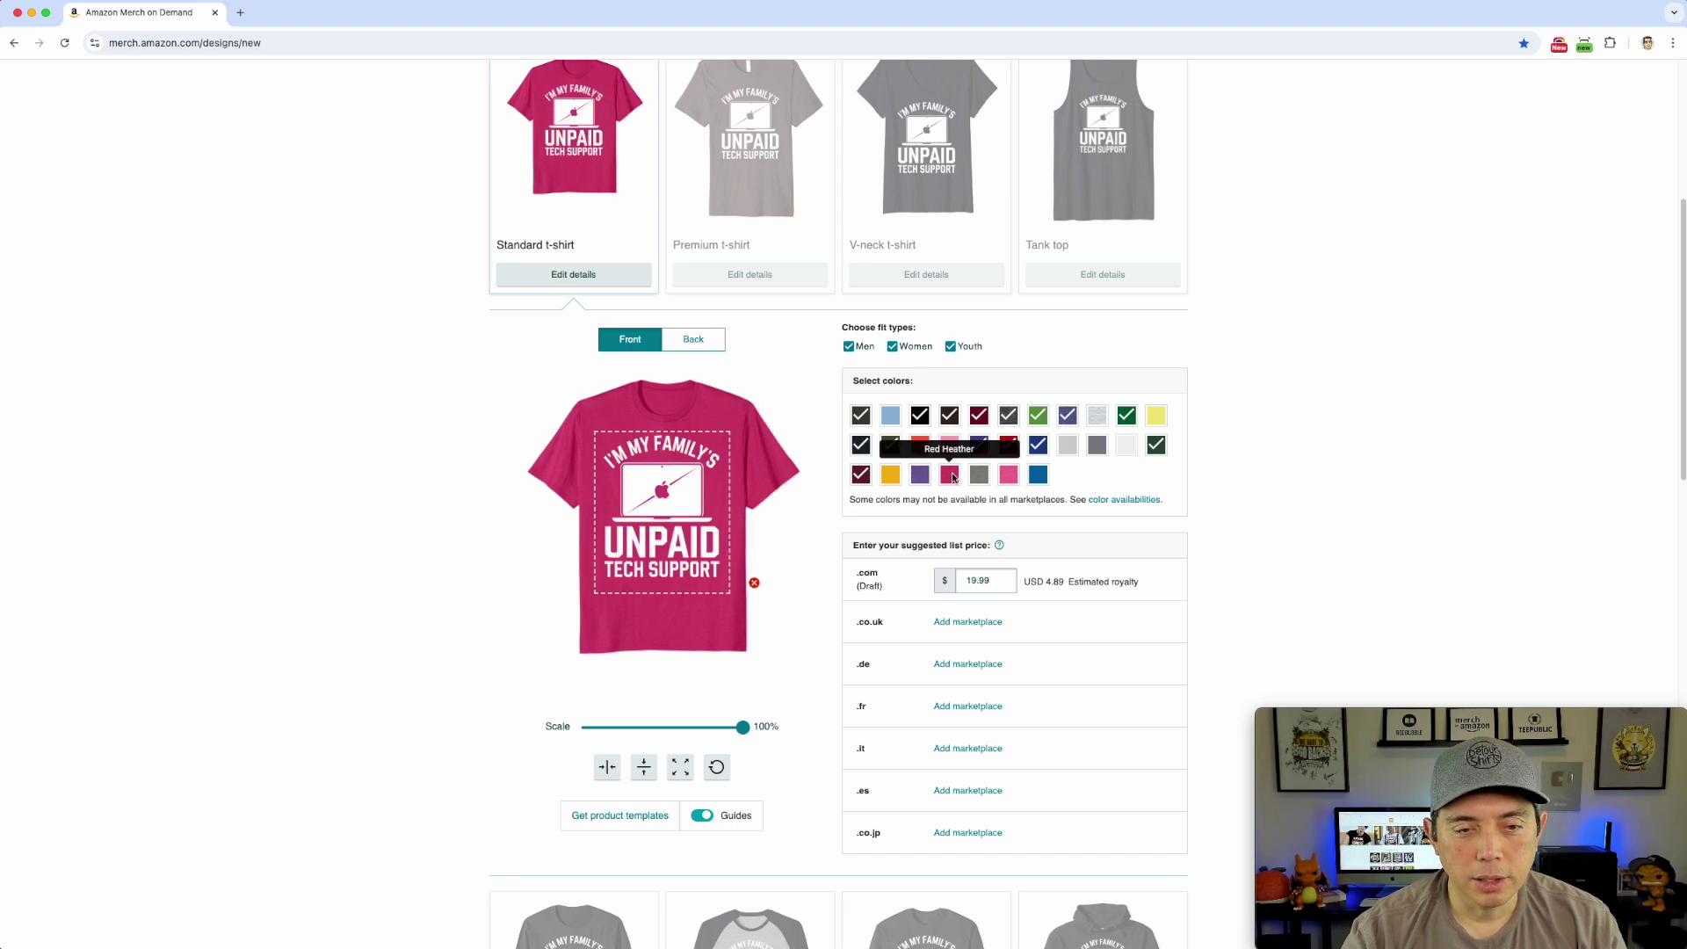
scroll(1329, 524, "up", 3)
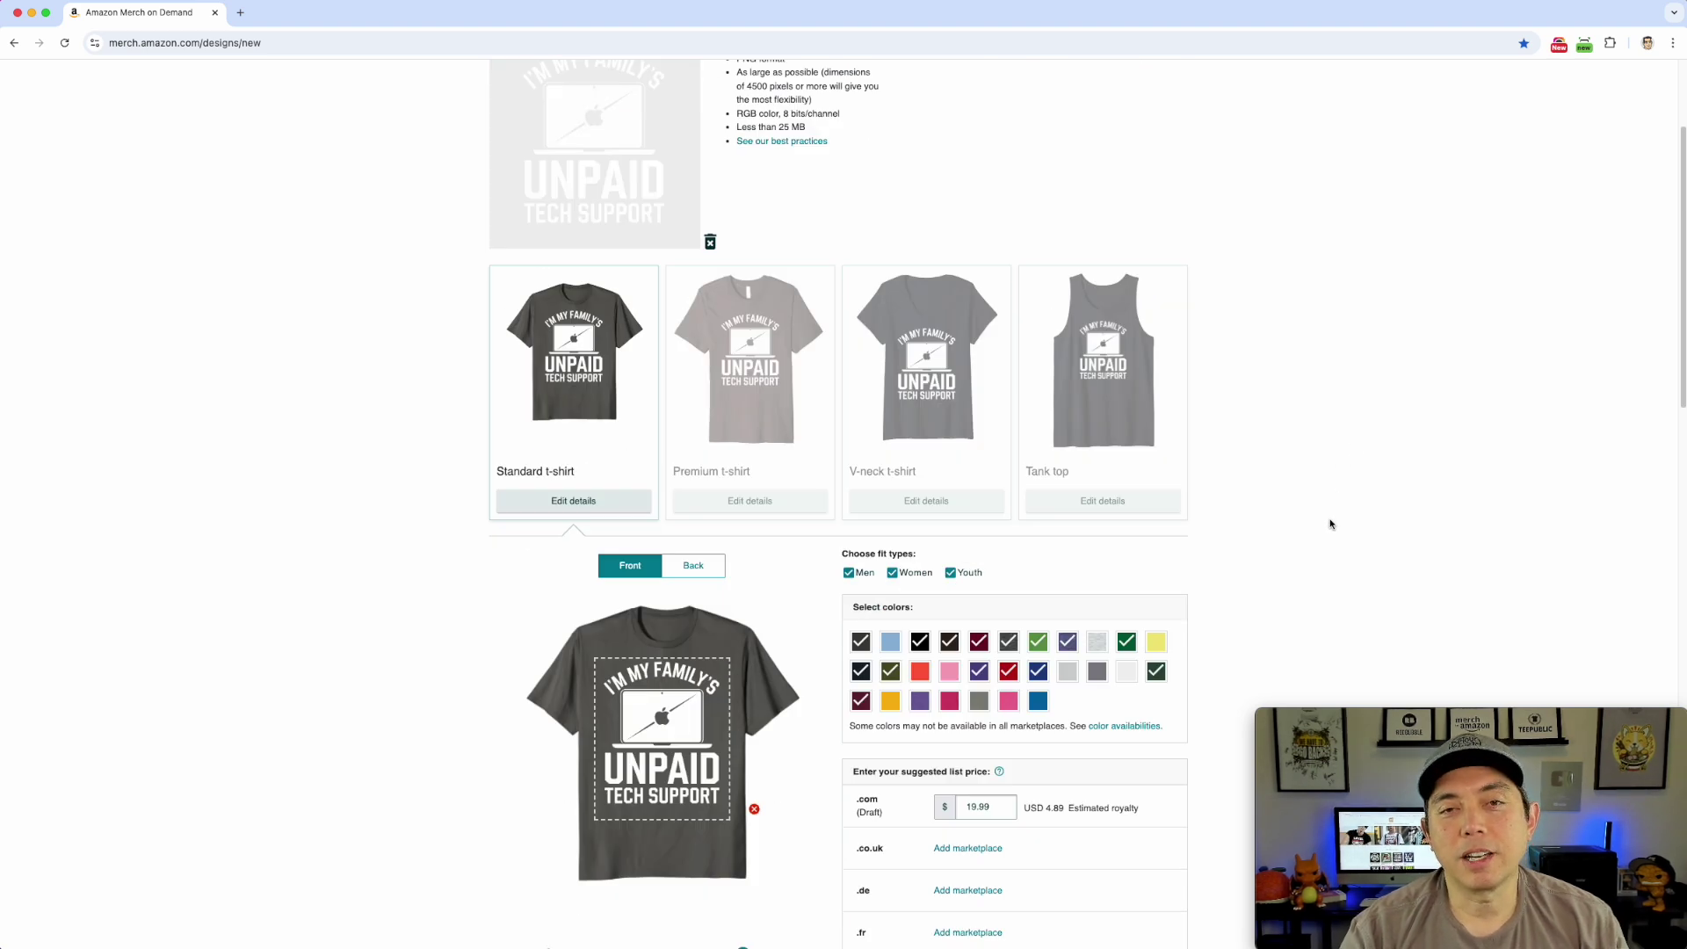
scroll(1330, 524, "down", 1)
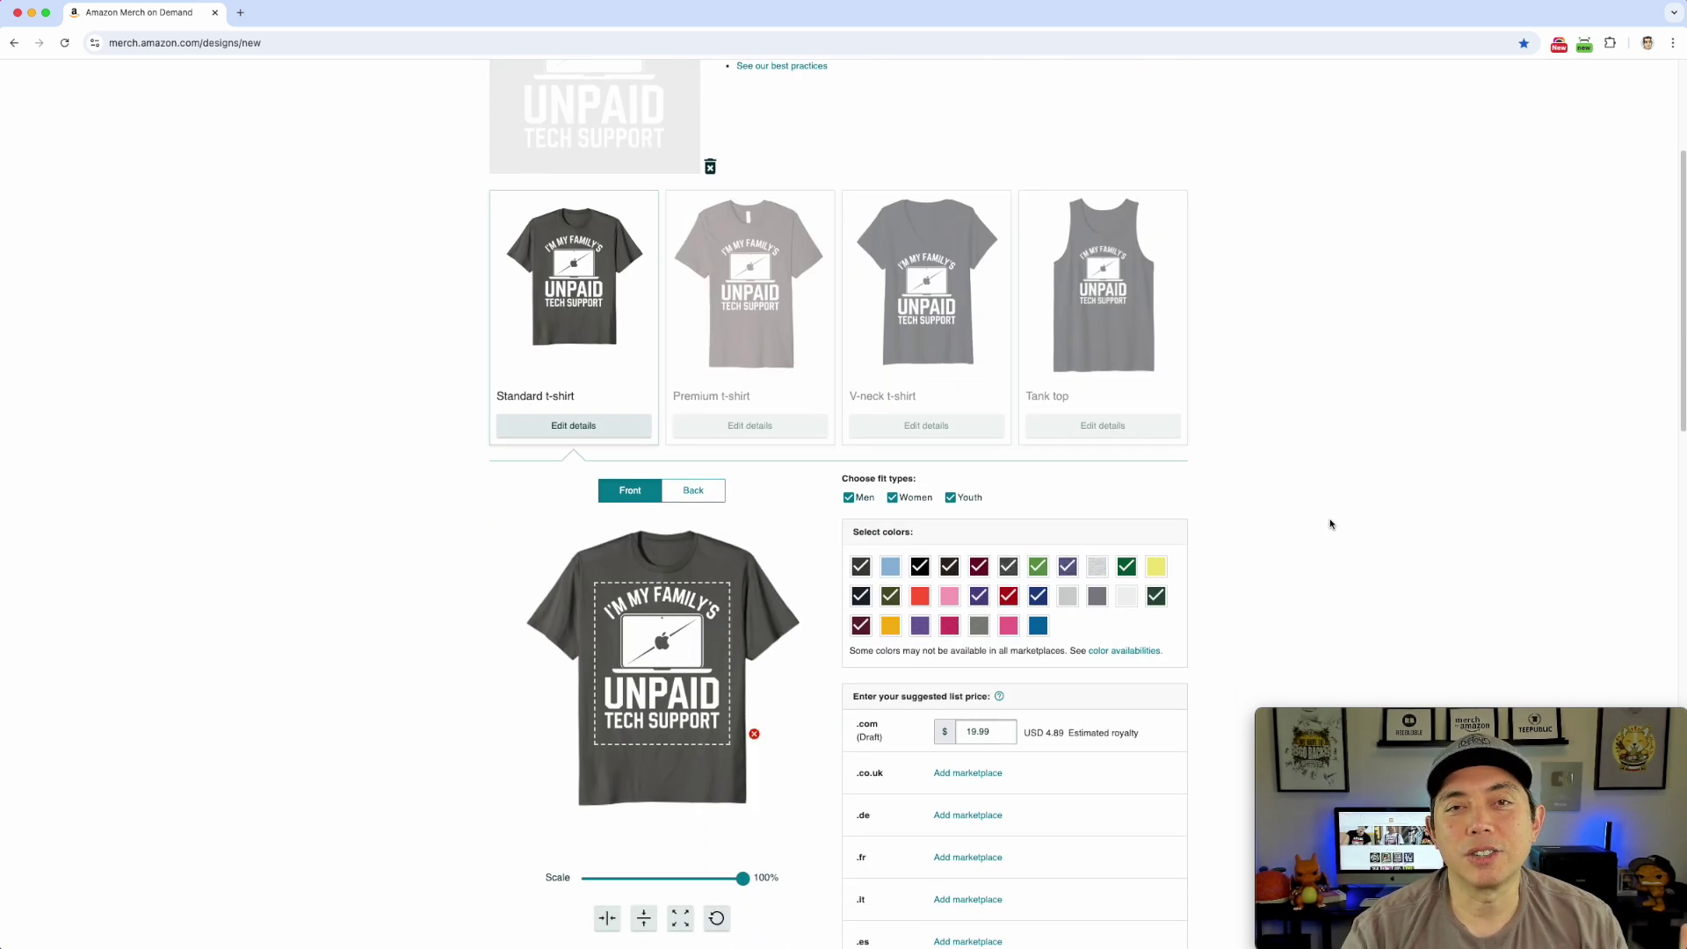